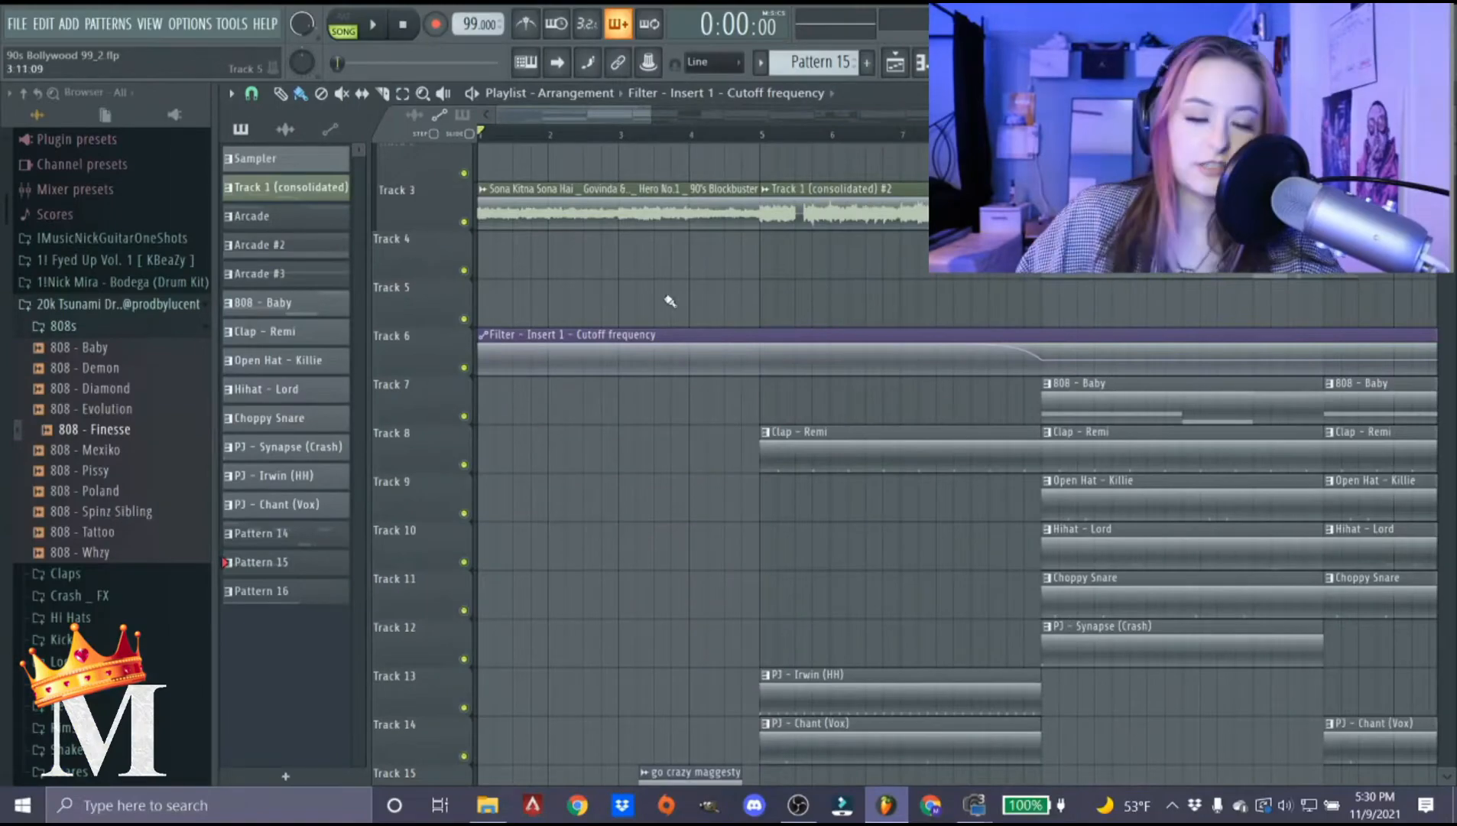
Select the first Sona Kitna Sona Hai clip on Track 3 and inspect its sample settings.
scroll(595, 397, down, 8)
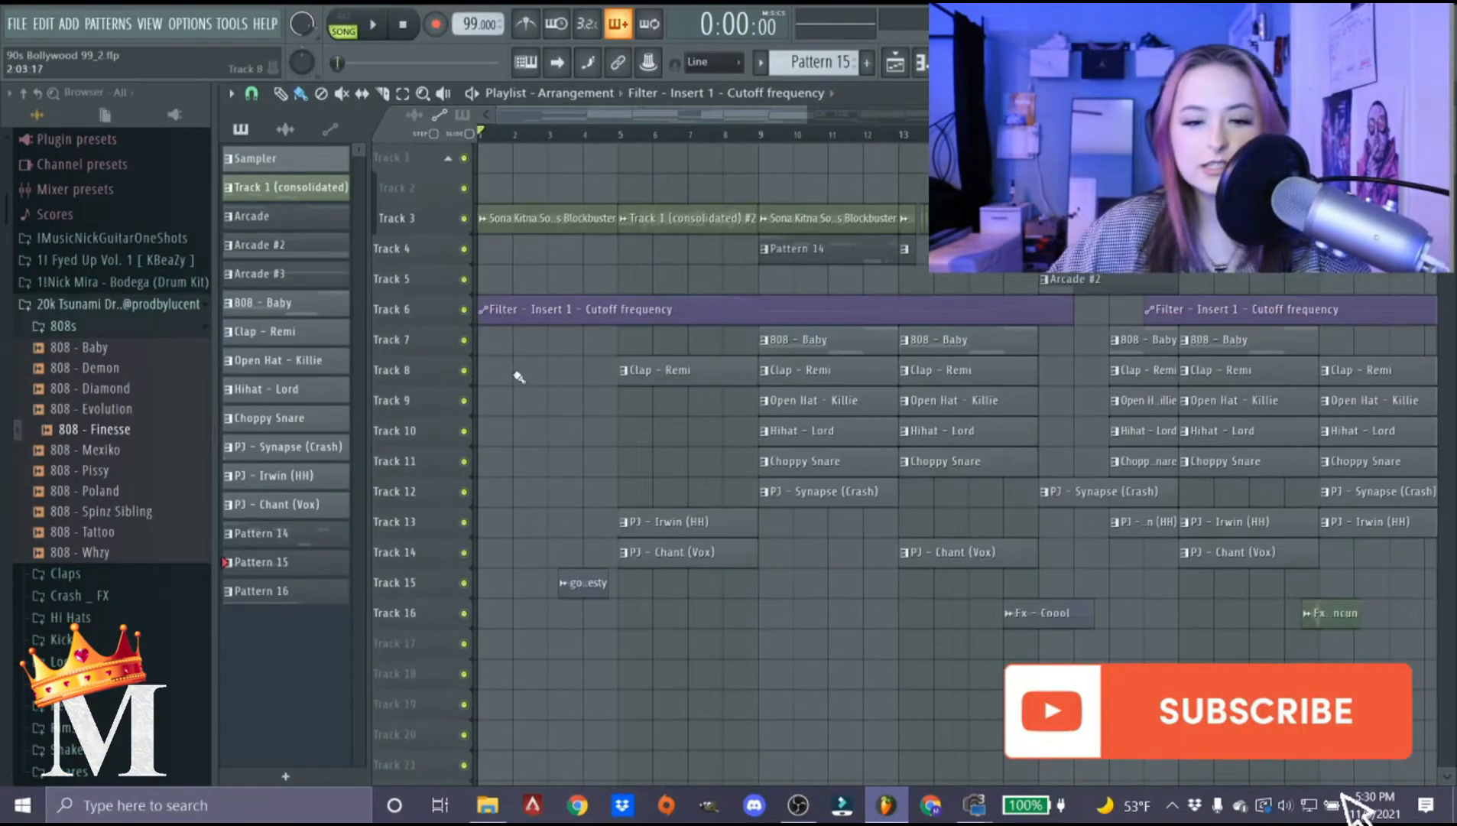
scroll(624, 185, up, 6)
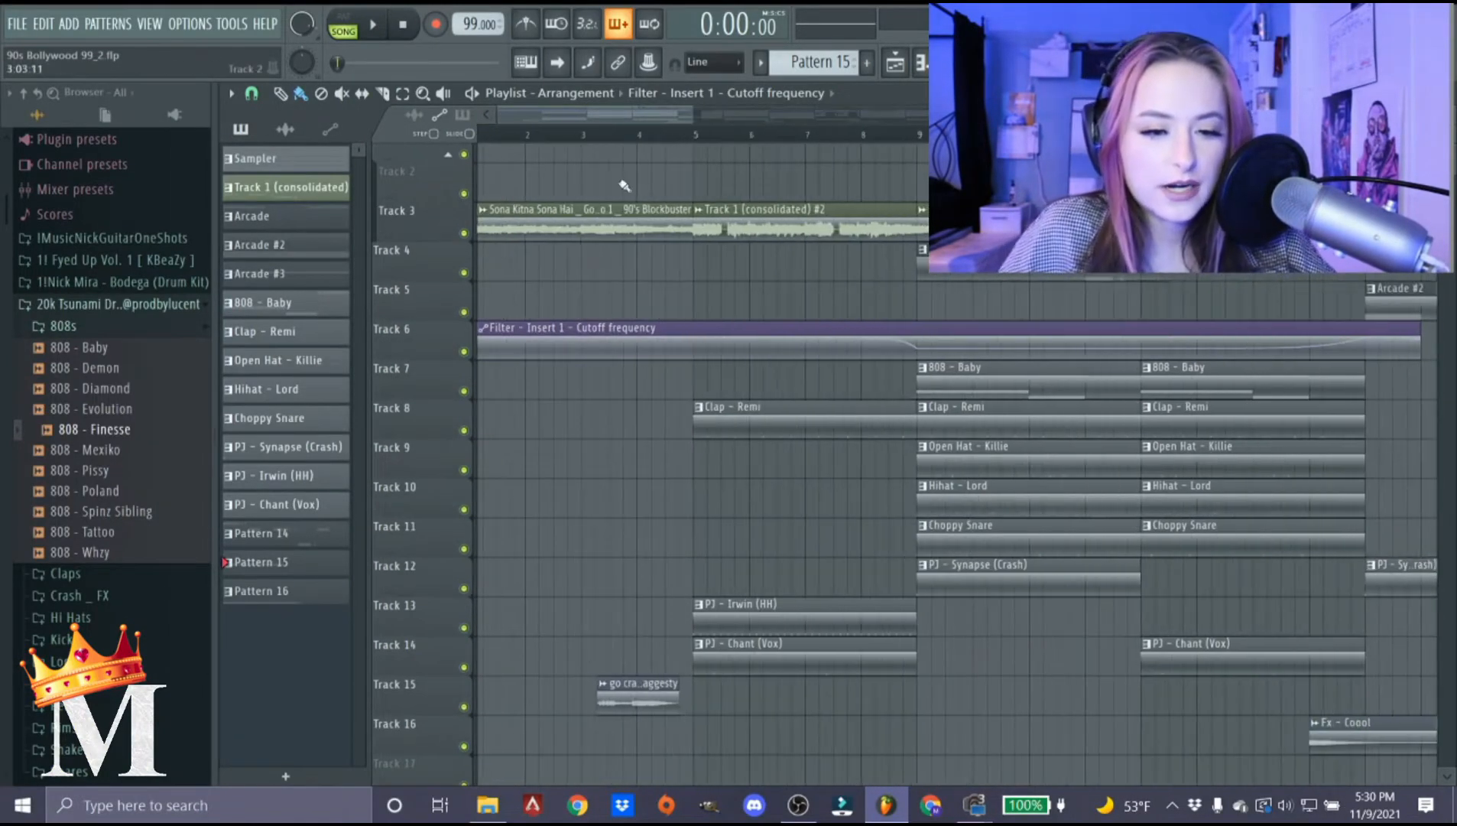
scroll(567, 137, up, 5)
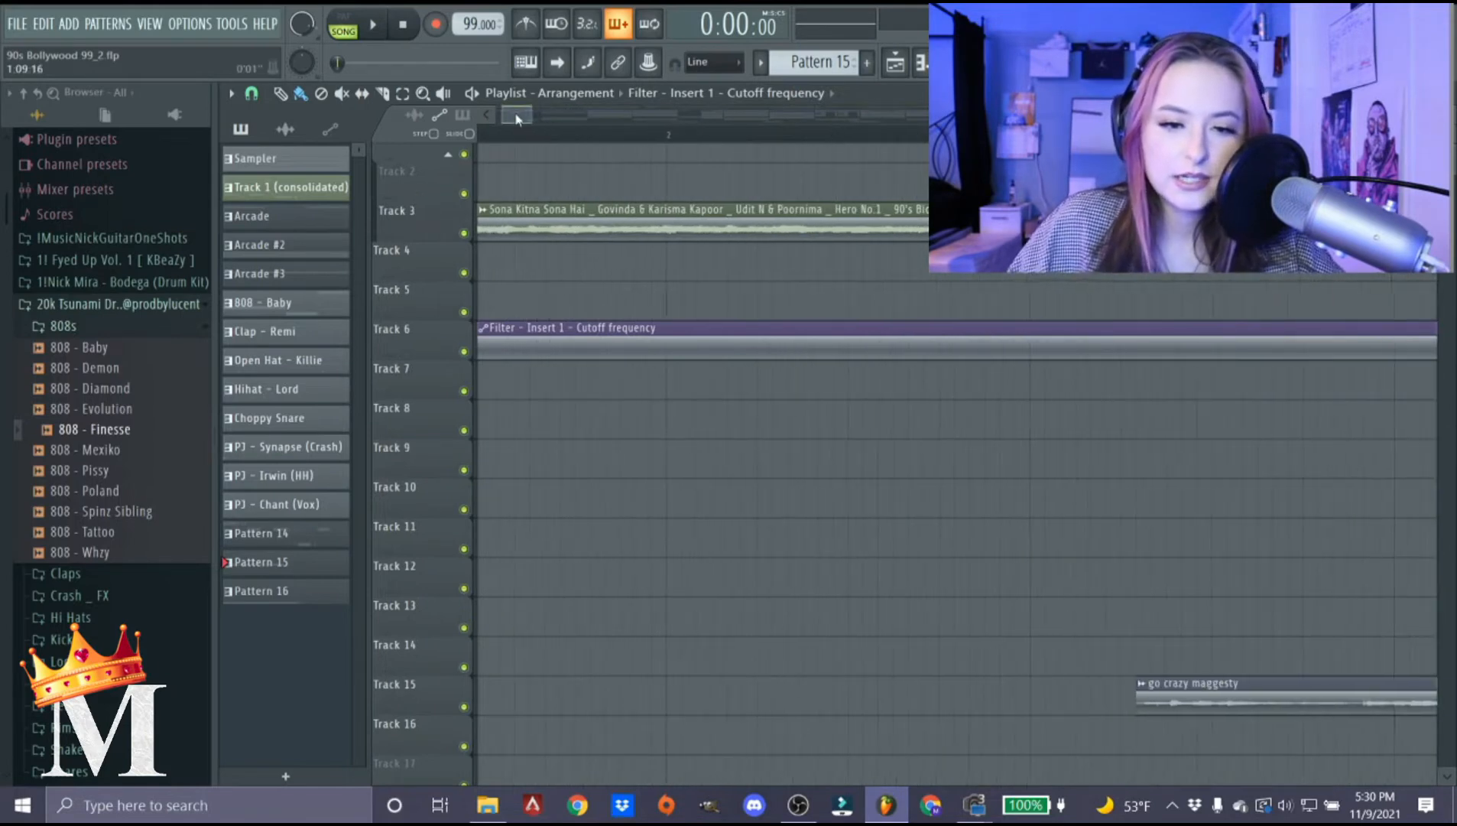
scroll(459, 260, up, 2)
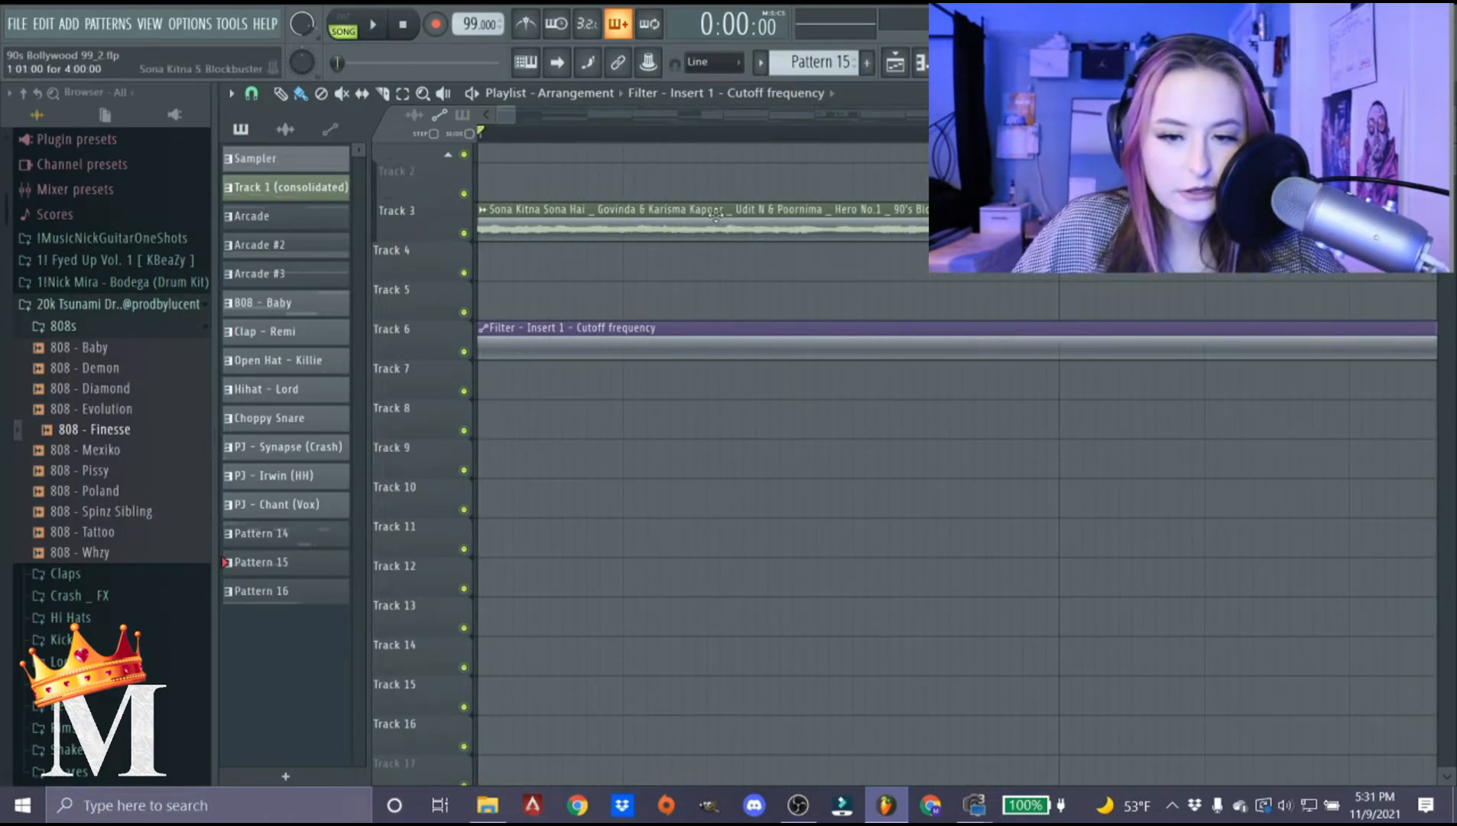
drag(937, 276, 559, 244)
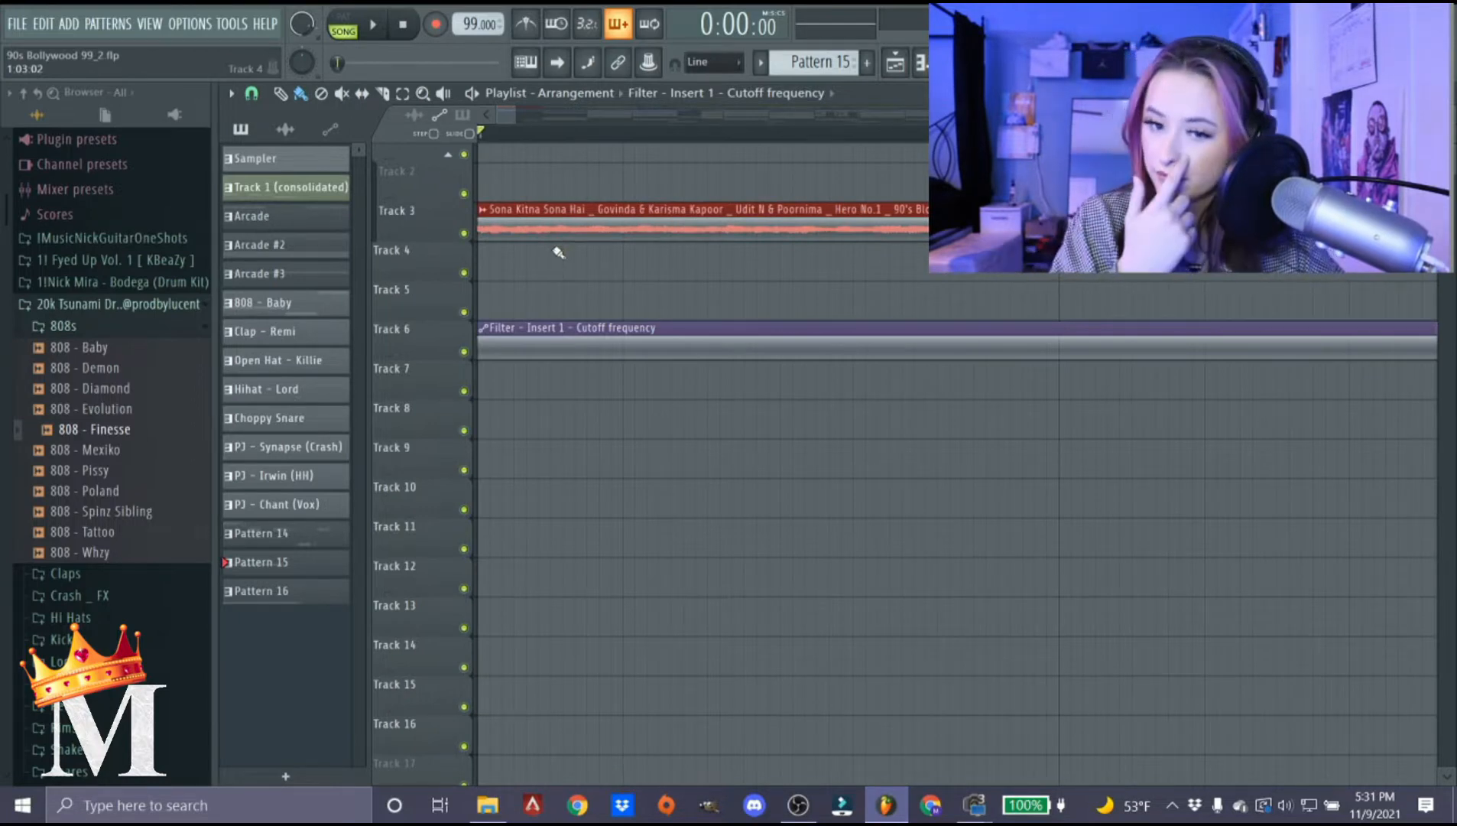
scroll(605, 267, down, 4)
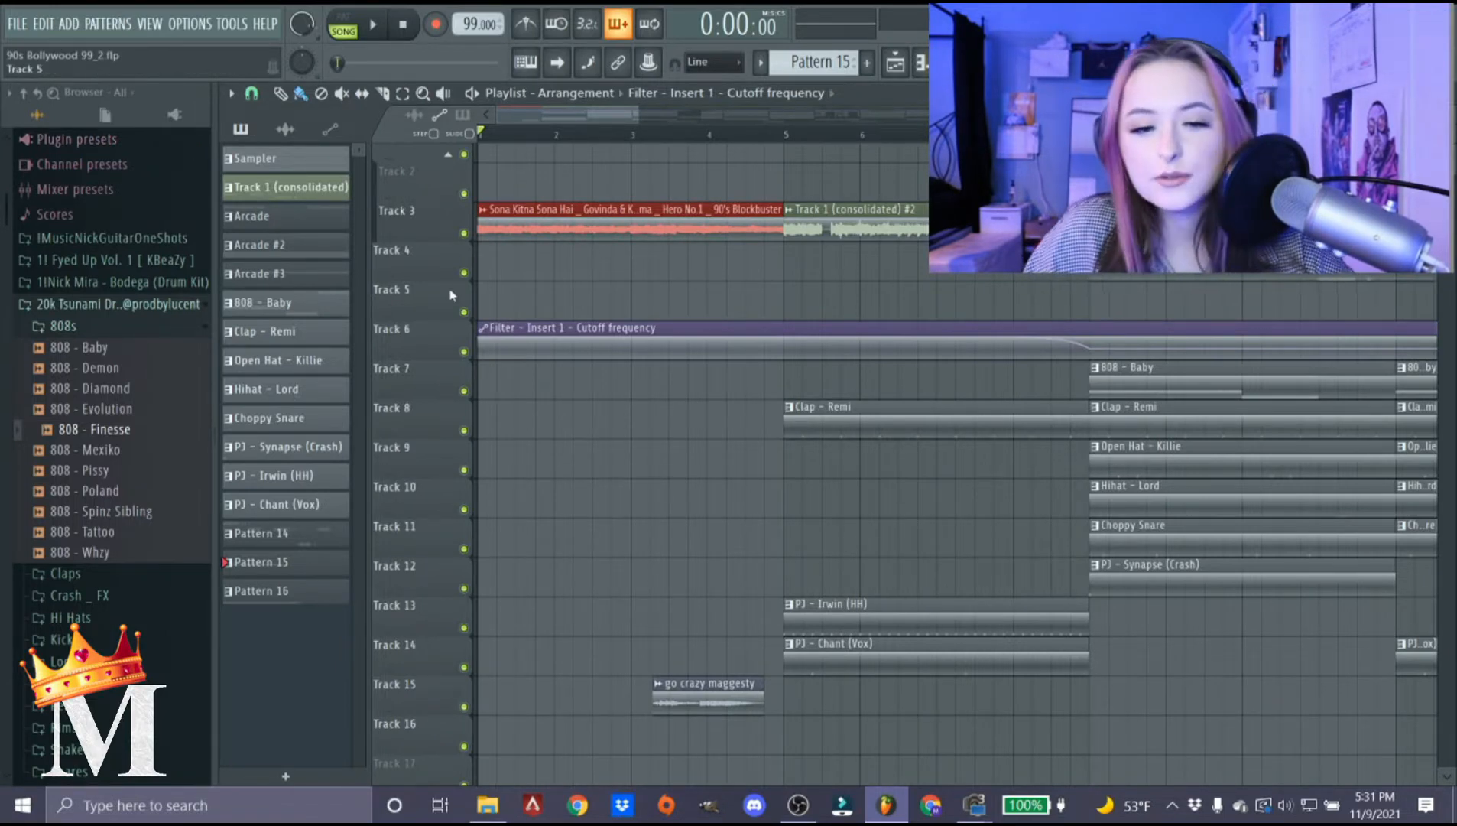
scroll(520, 153, up, 1)
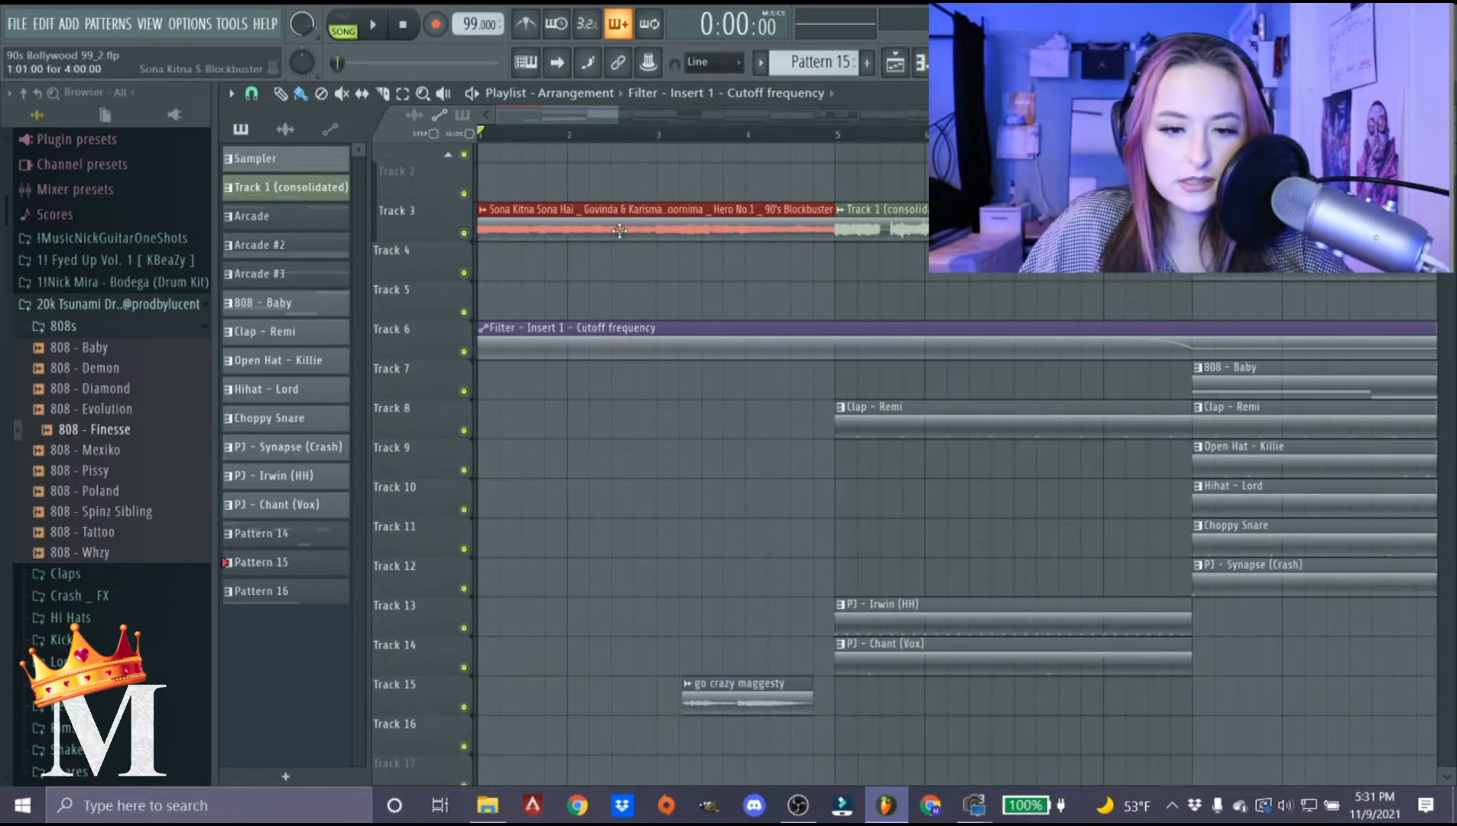
double_click(673, 225)
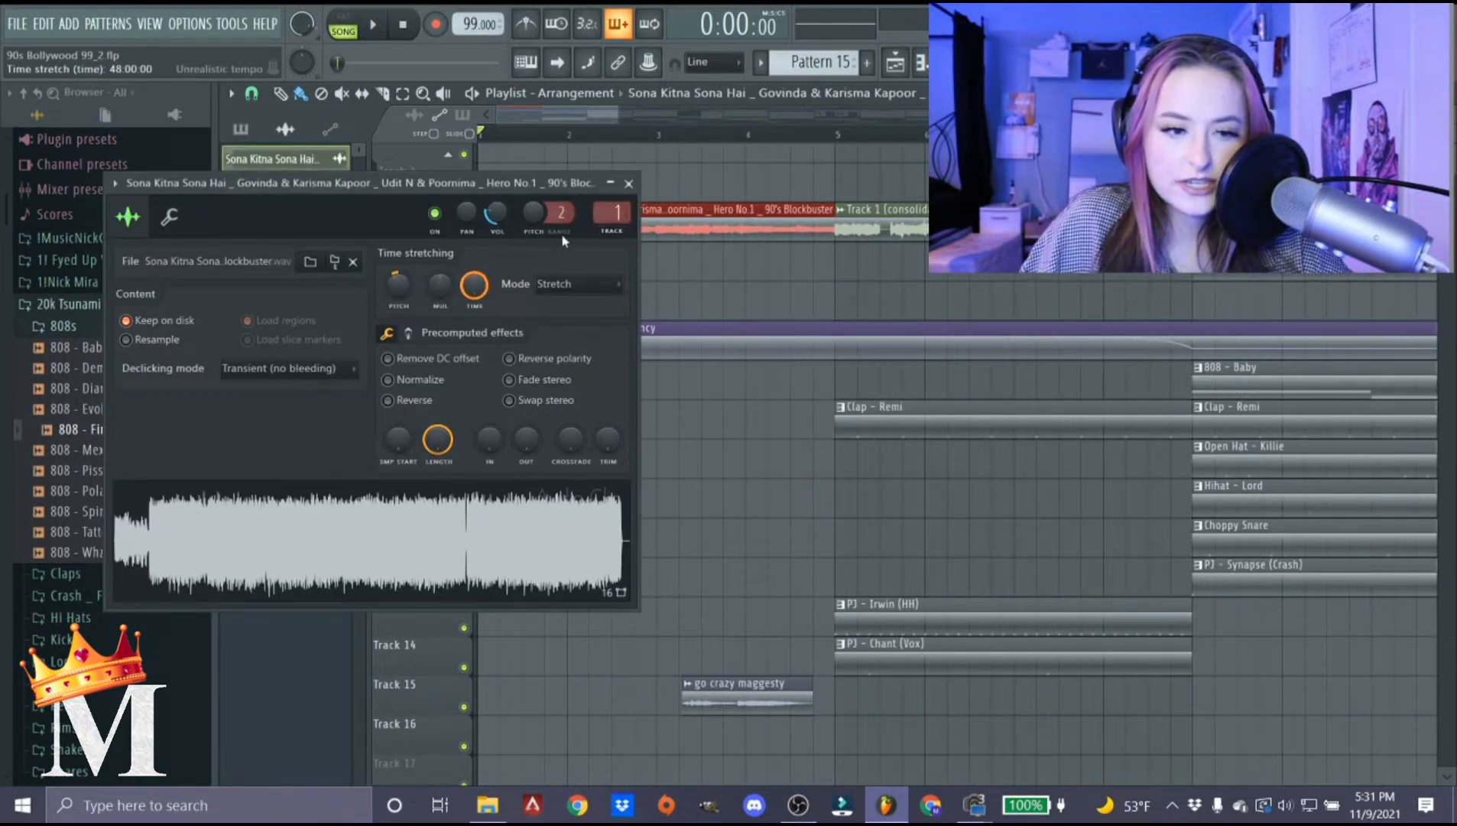
click(629, 183)
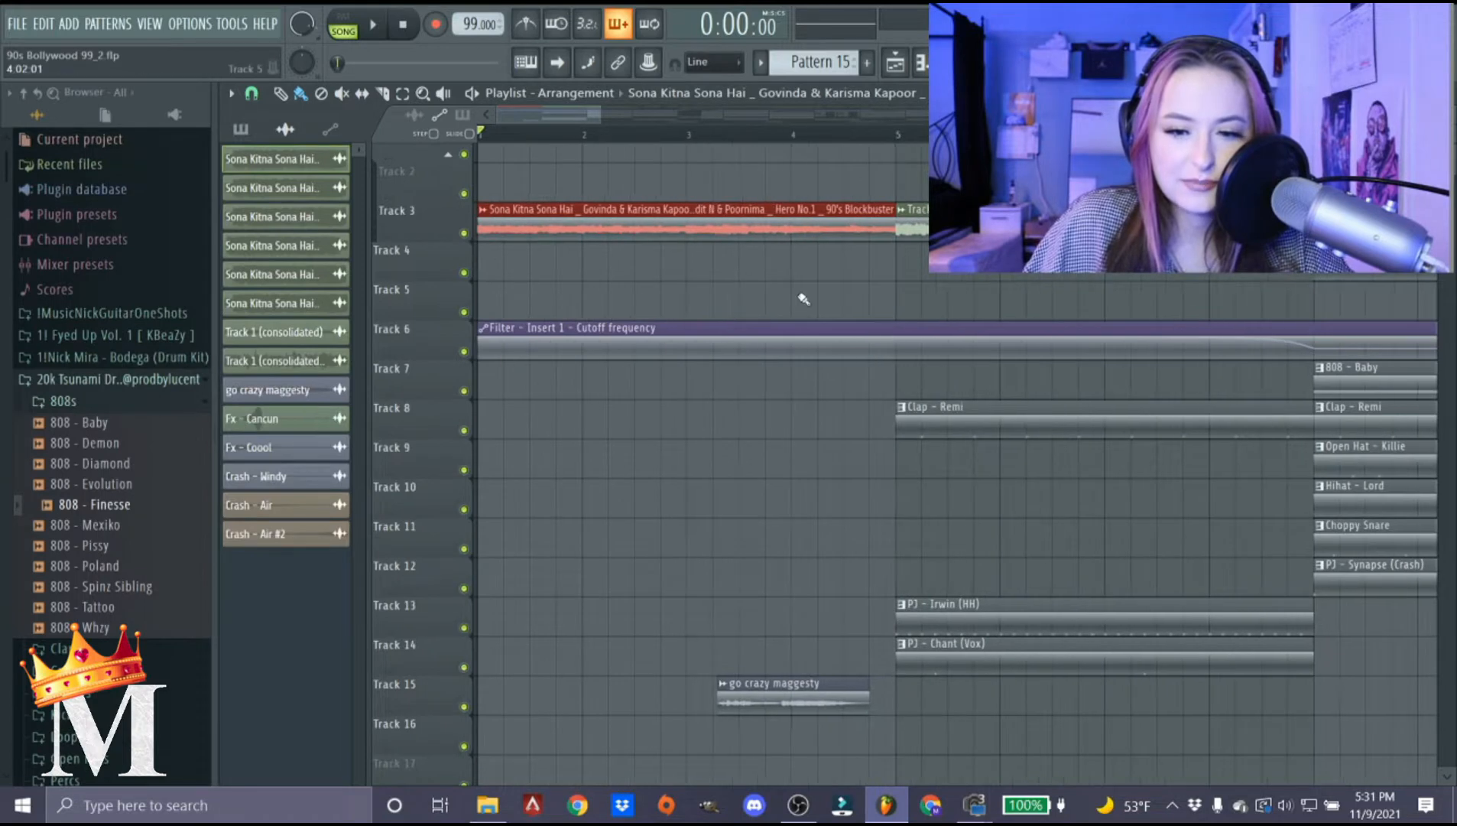
Play the arrangement from the beginning up to the drop at bar 9 and stop playback.
scroll(833, 286, up, 1)
scroll(566, 155, down, 2)
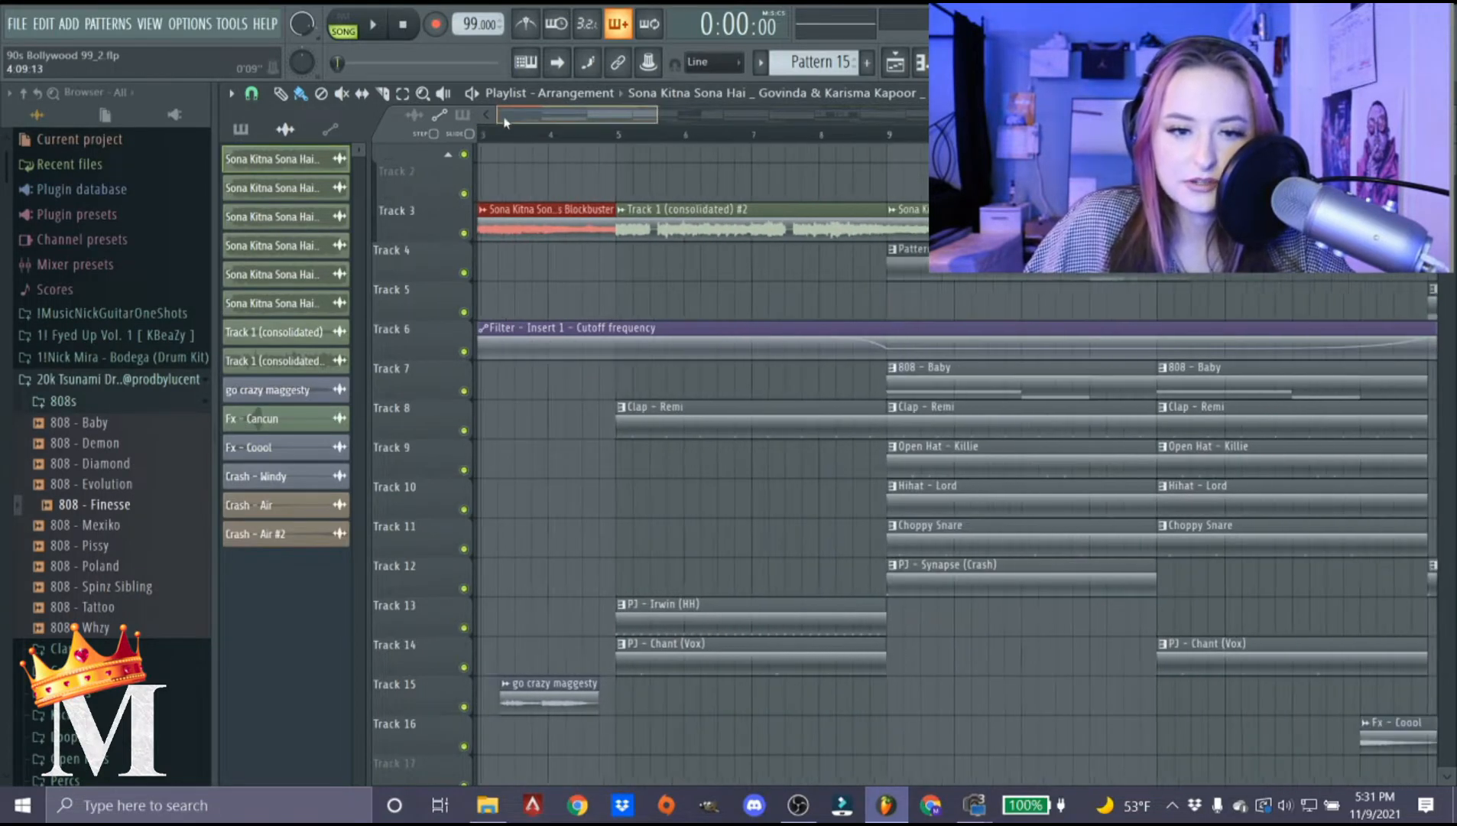
key(space)
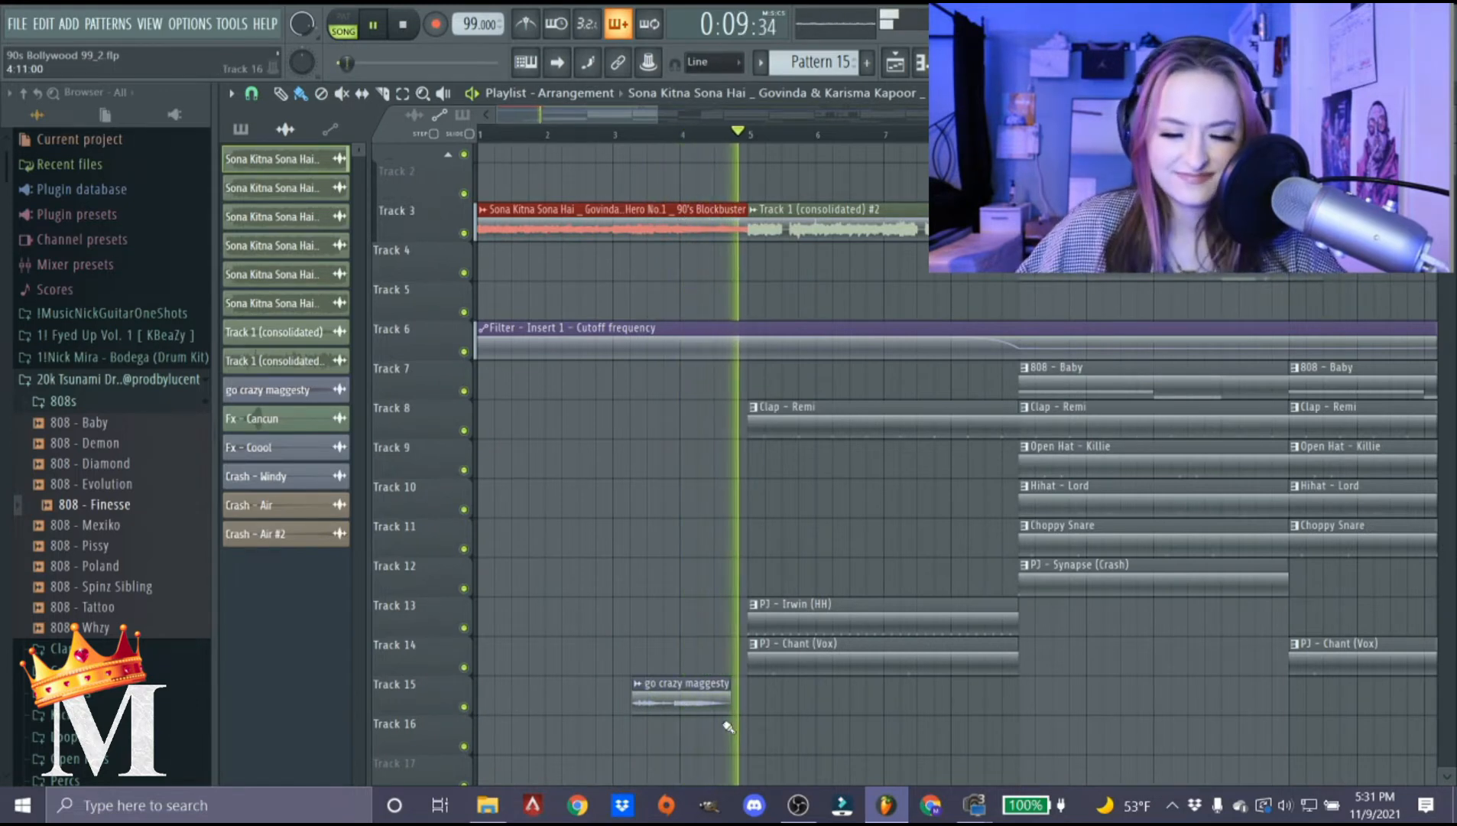
ctrl+scroll(806, 263, up, 5)
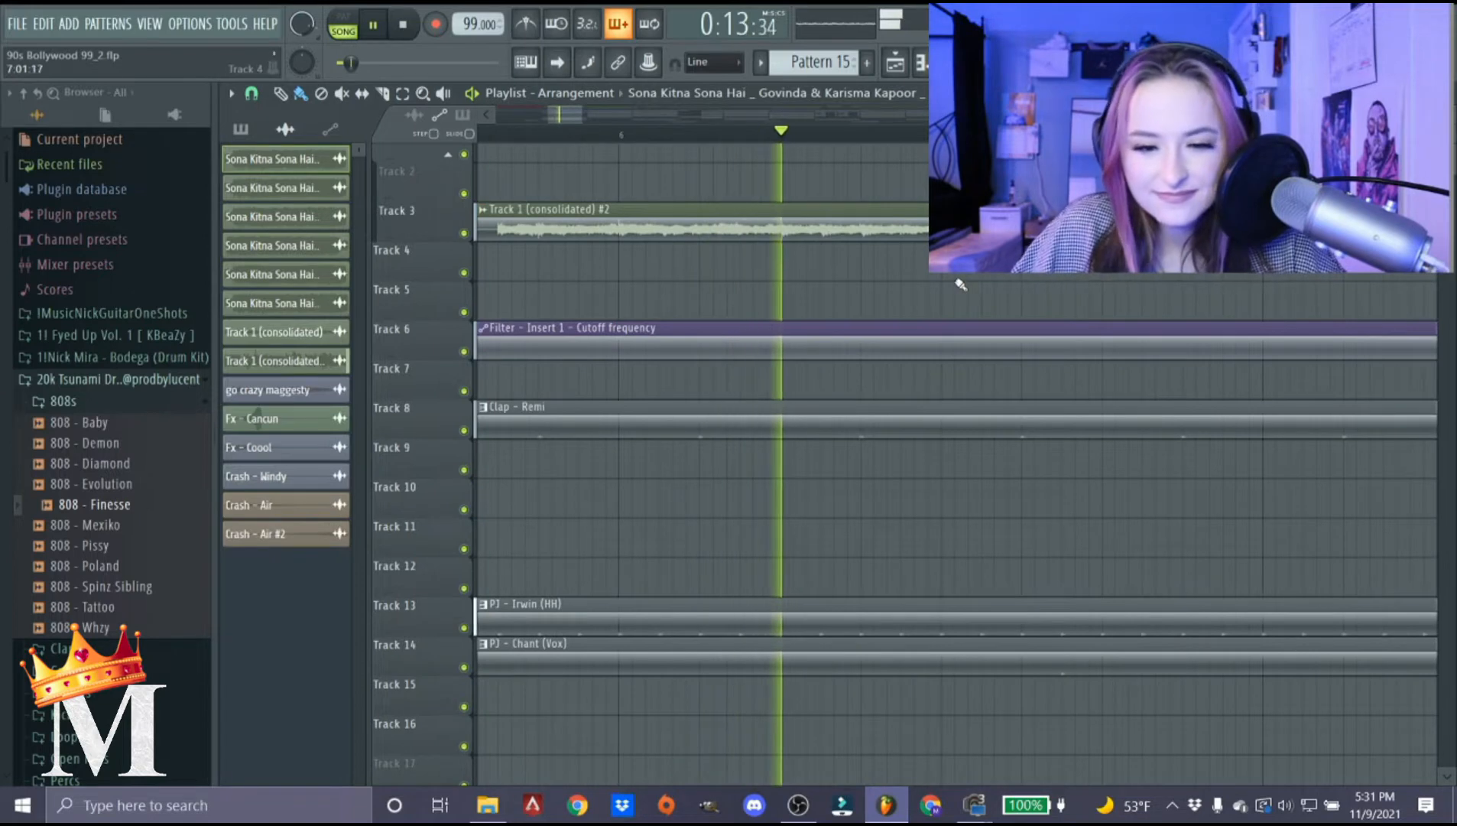
ctrl+scroll(1071, 289, down, 5)
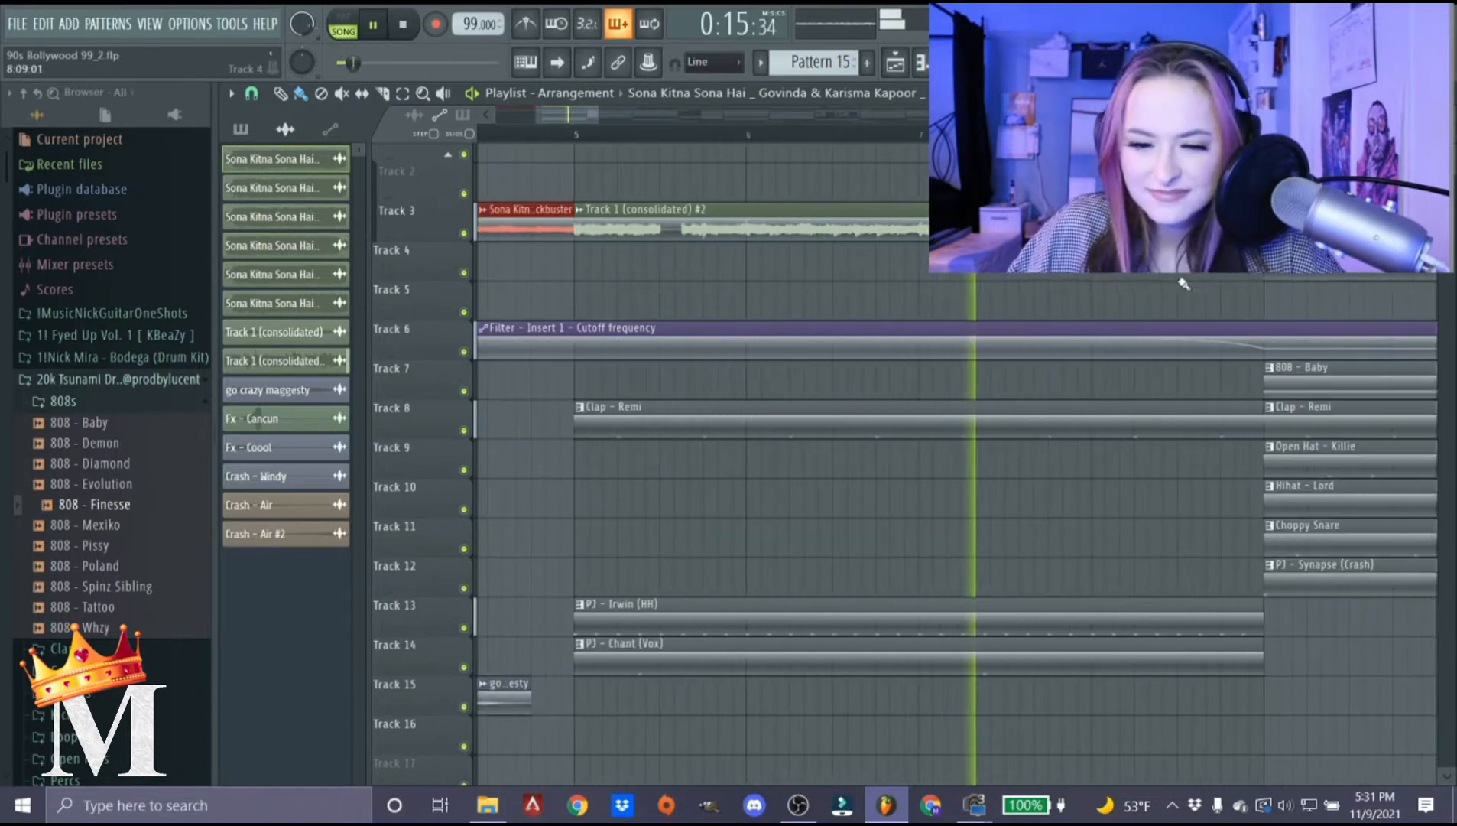
ctrl+scroll(1209, 280, up, 2)
ctrl+scroll(1223, 280, down, 3)
ctrl+scroll(1212, 383, up, 2)
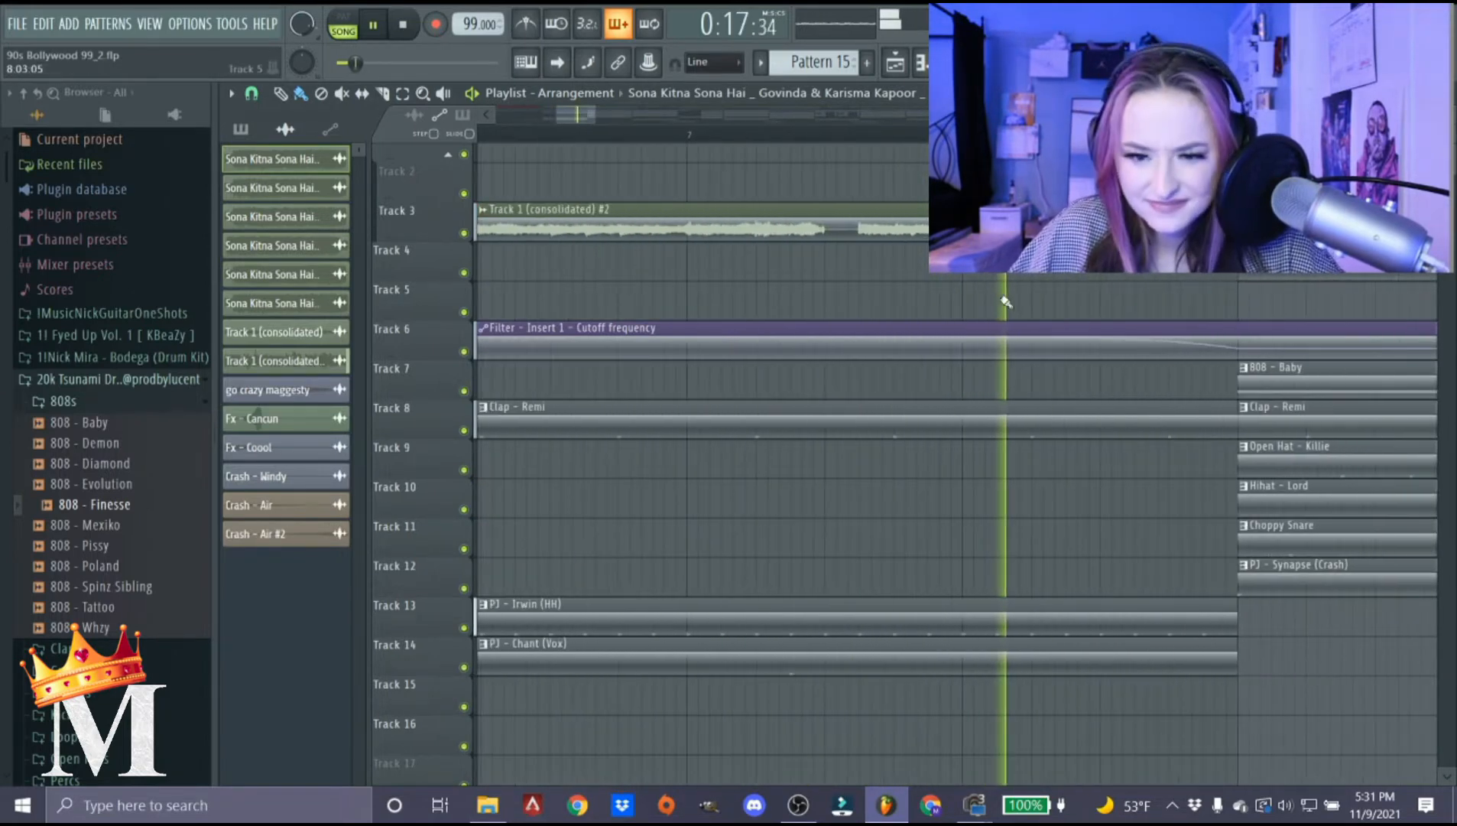
ctrl+scroll(1211, 383, down, 6)
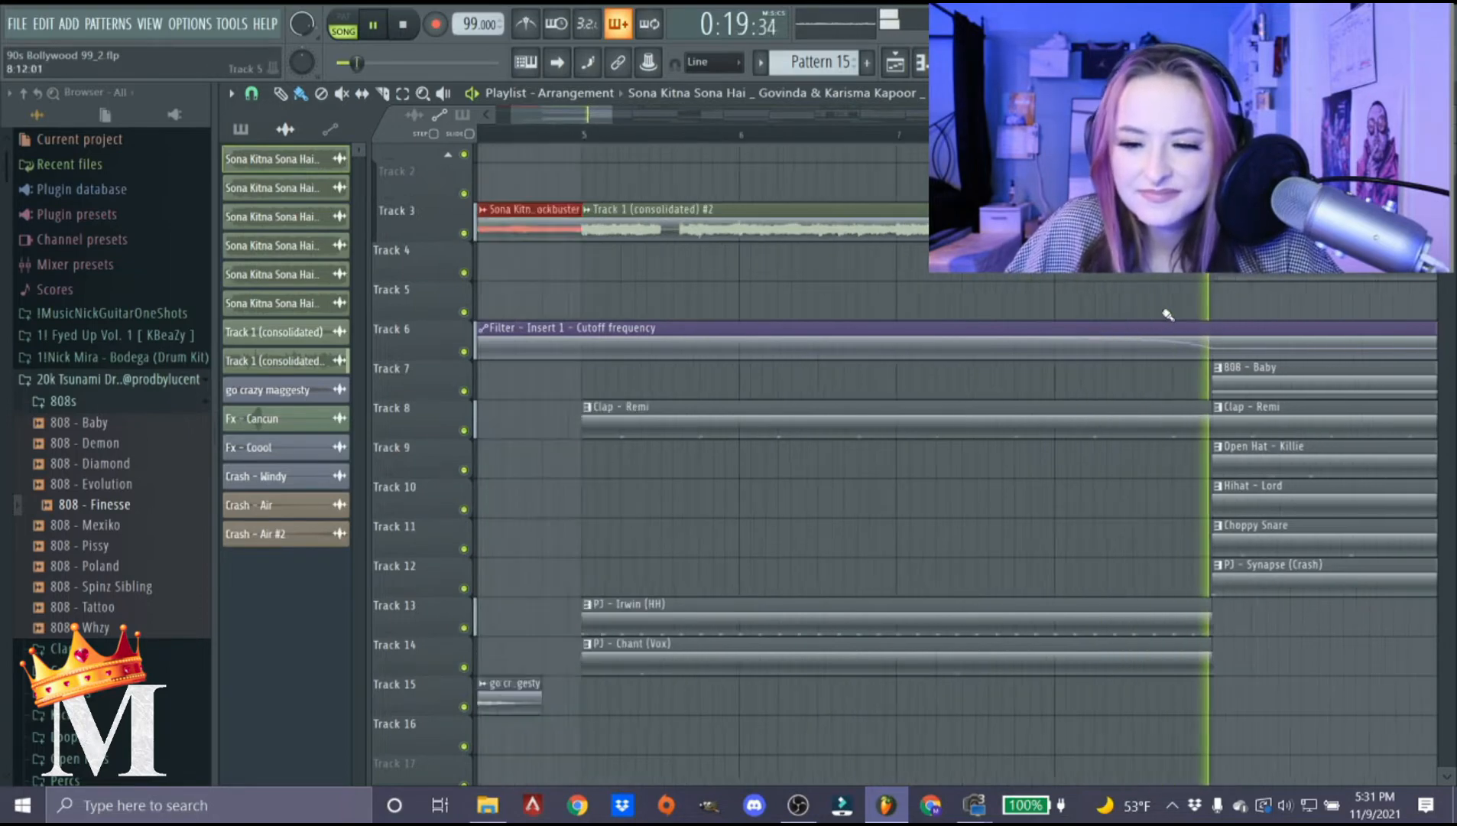
key(space)
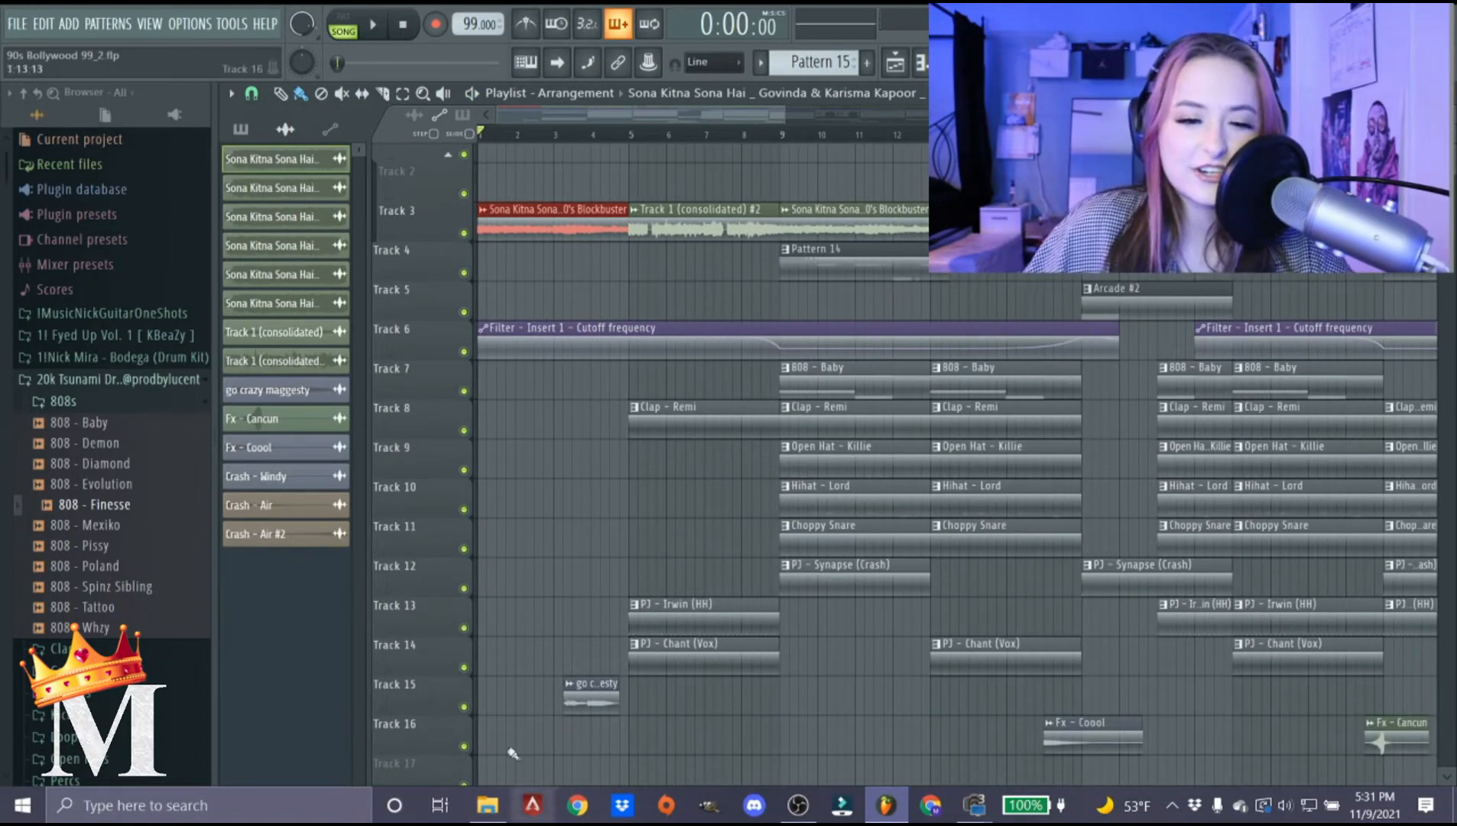
Deselect the Sona Kitna Sona Hai intro clip and check the time-stretching pitch in its sample settings.
ctrl+scroll(475, 330, up, 4)
click(527, 239)
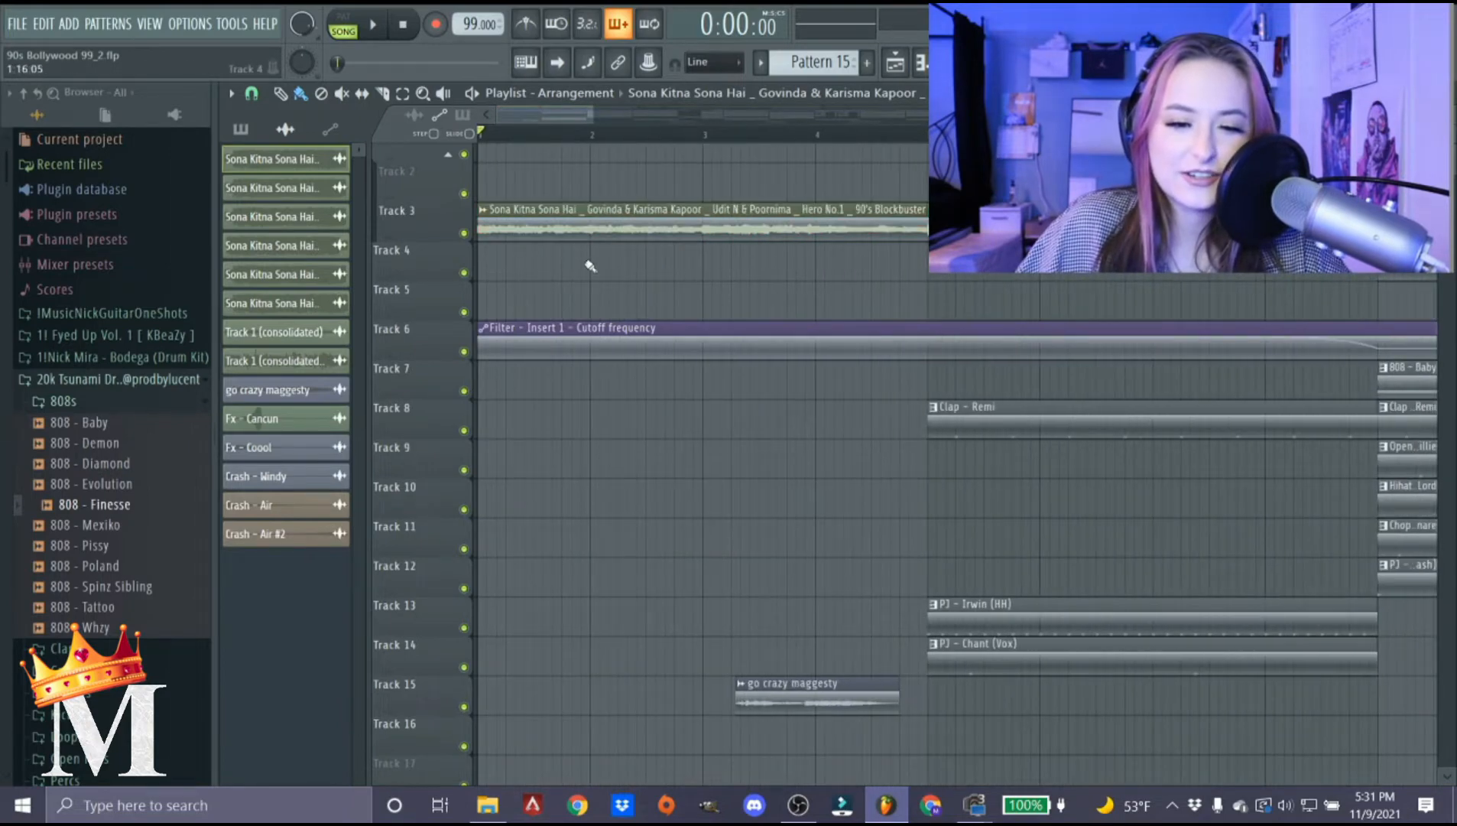
double_click(583, 228)
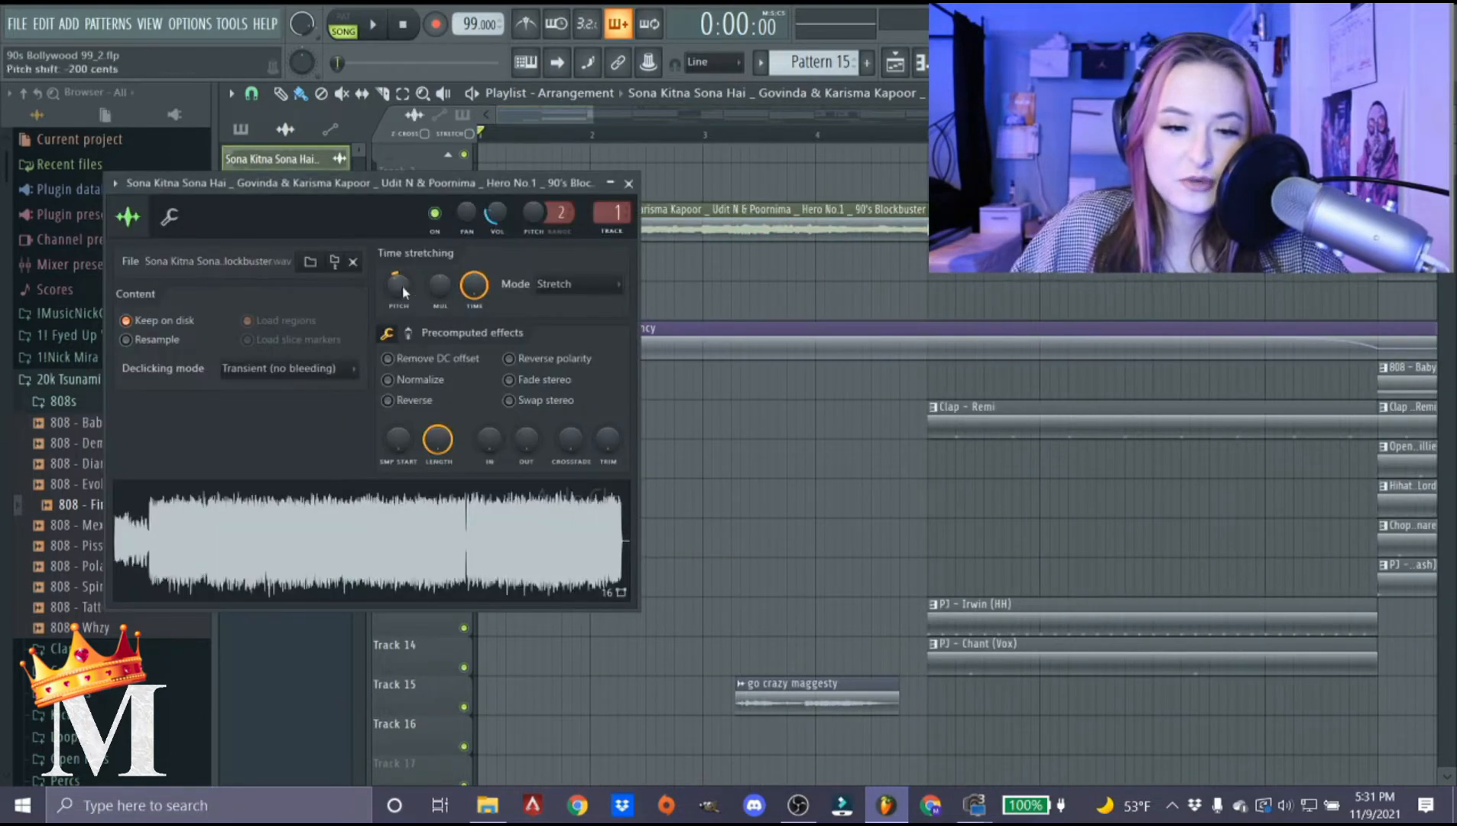
click(629, 184)
scroll(621, 423, down, 3)
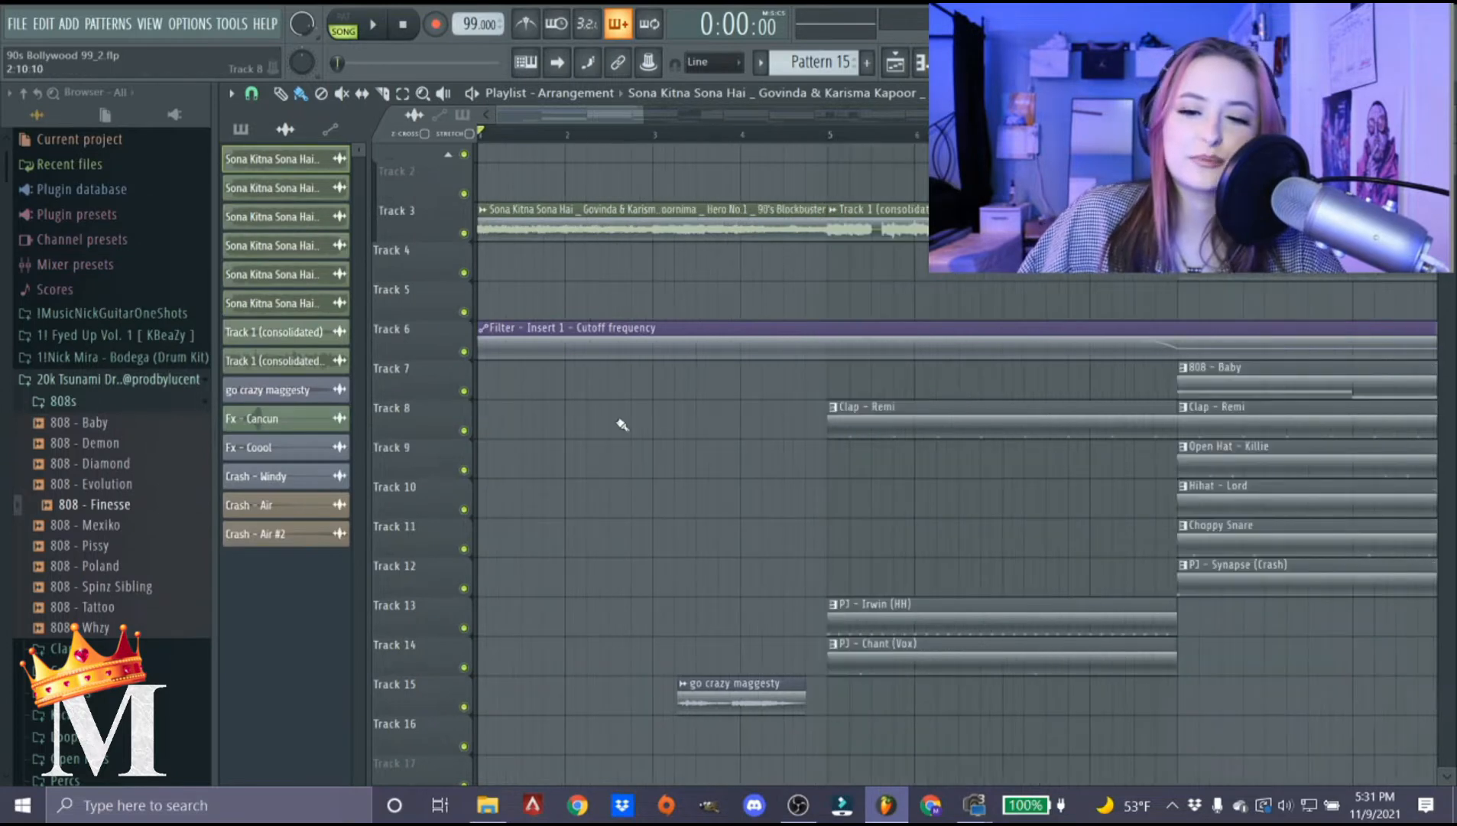
Review the section from bar 5 to bar 9 by selecting it on the playlist timeline, and clear the selection.
scroll(702, 146, up, 4)
drag(817, 136, 1262, 136)
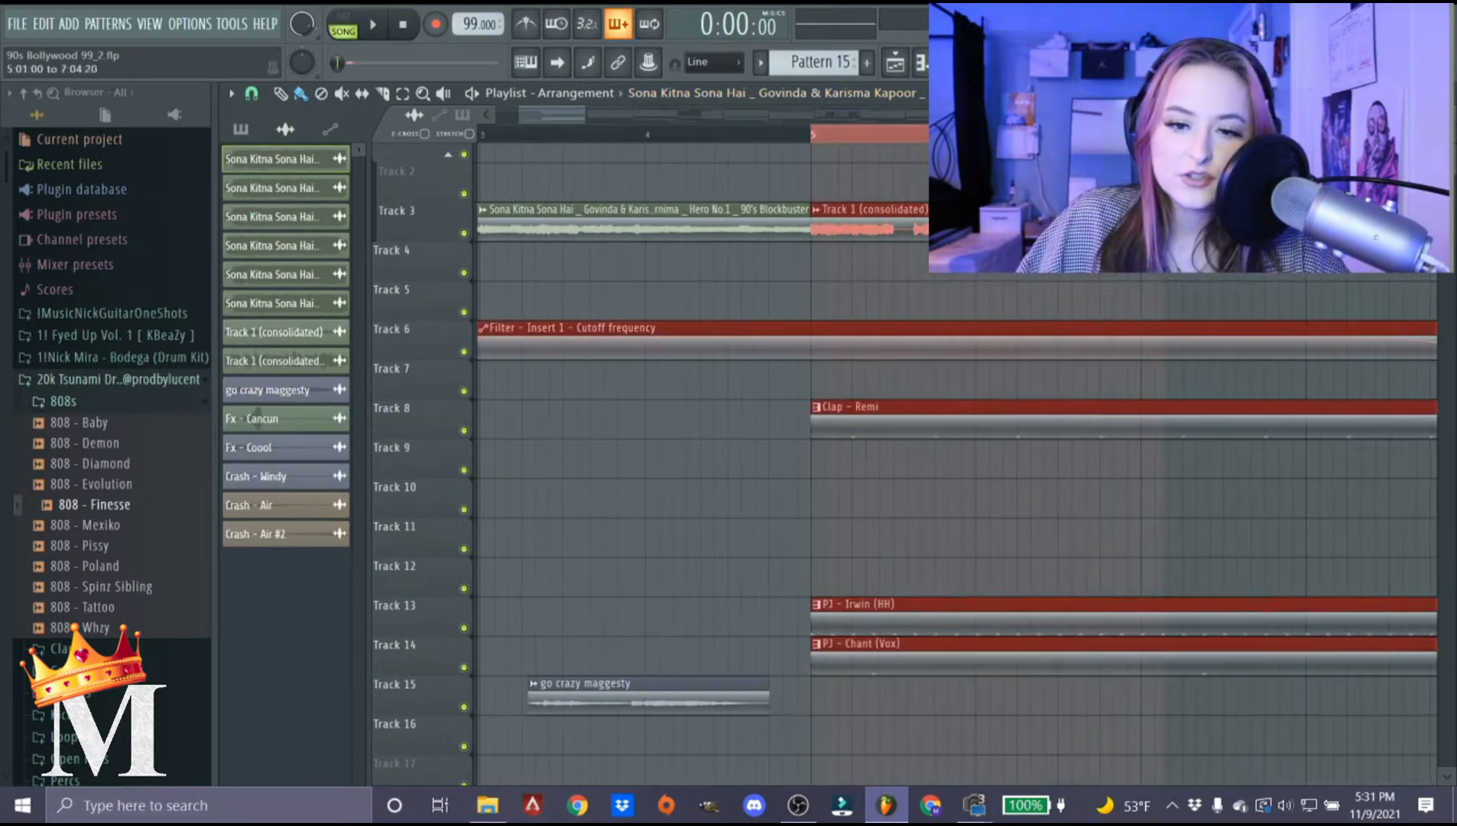
drag(1455, 180, 1352, 162)
scroll(1117, 407, down, 3)
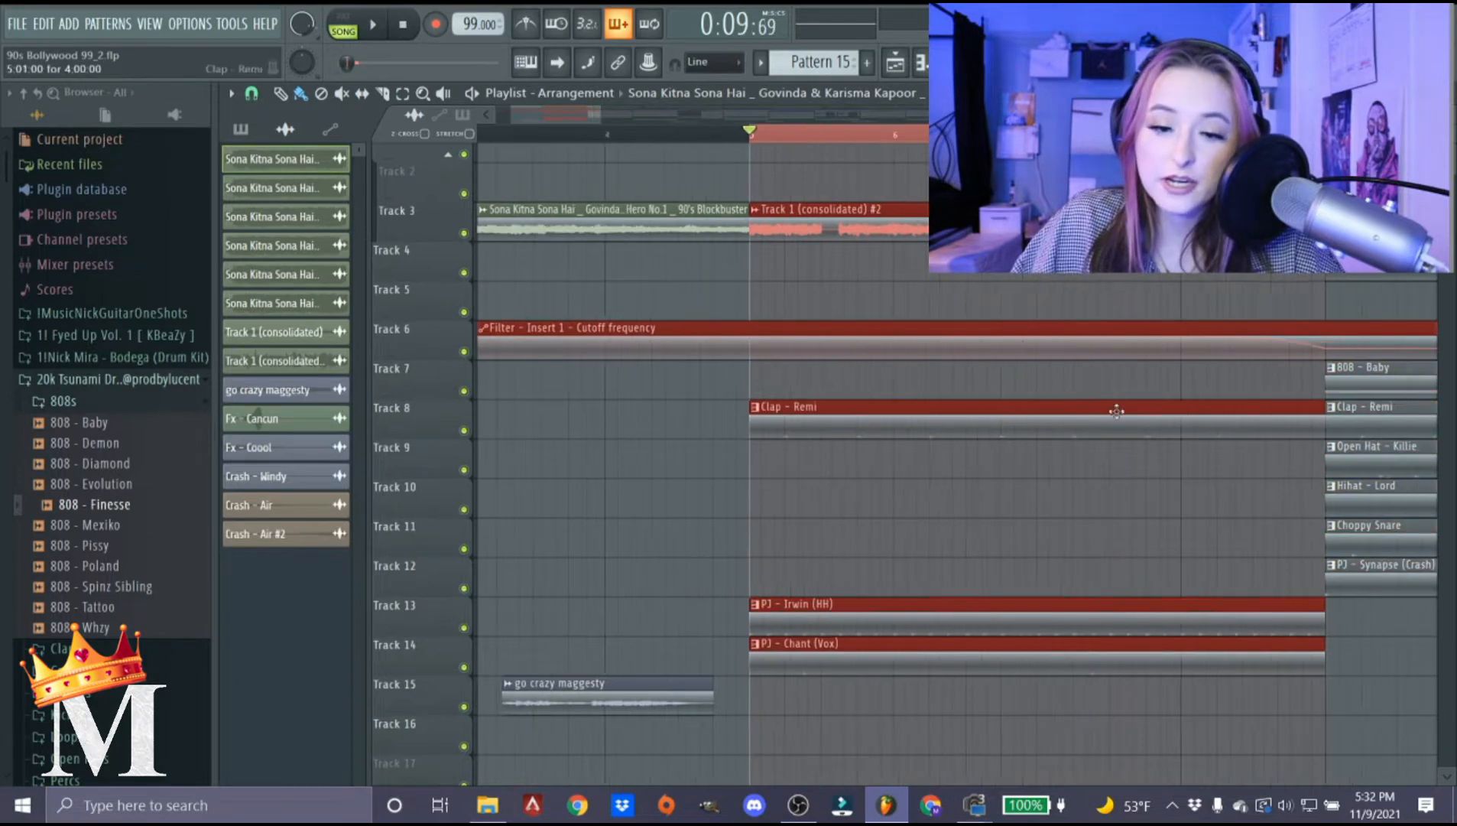
scroll(902, 325, down, 2)
double_click(753, 135)
scroll(799, 145, up, 3)
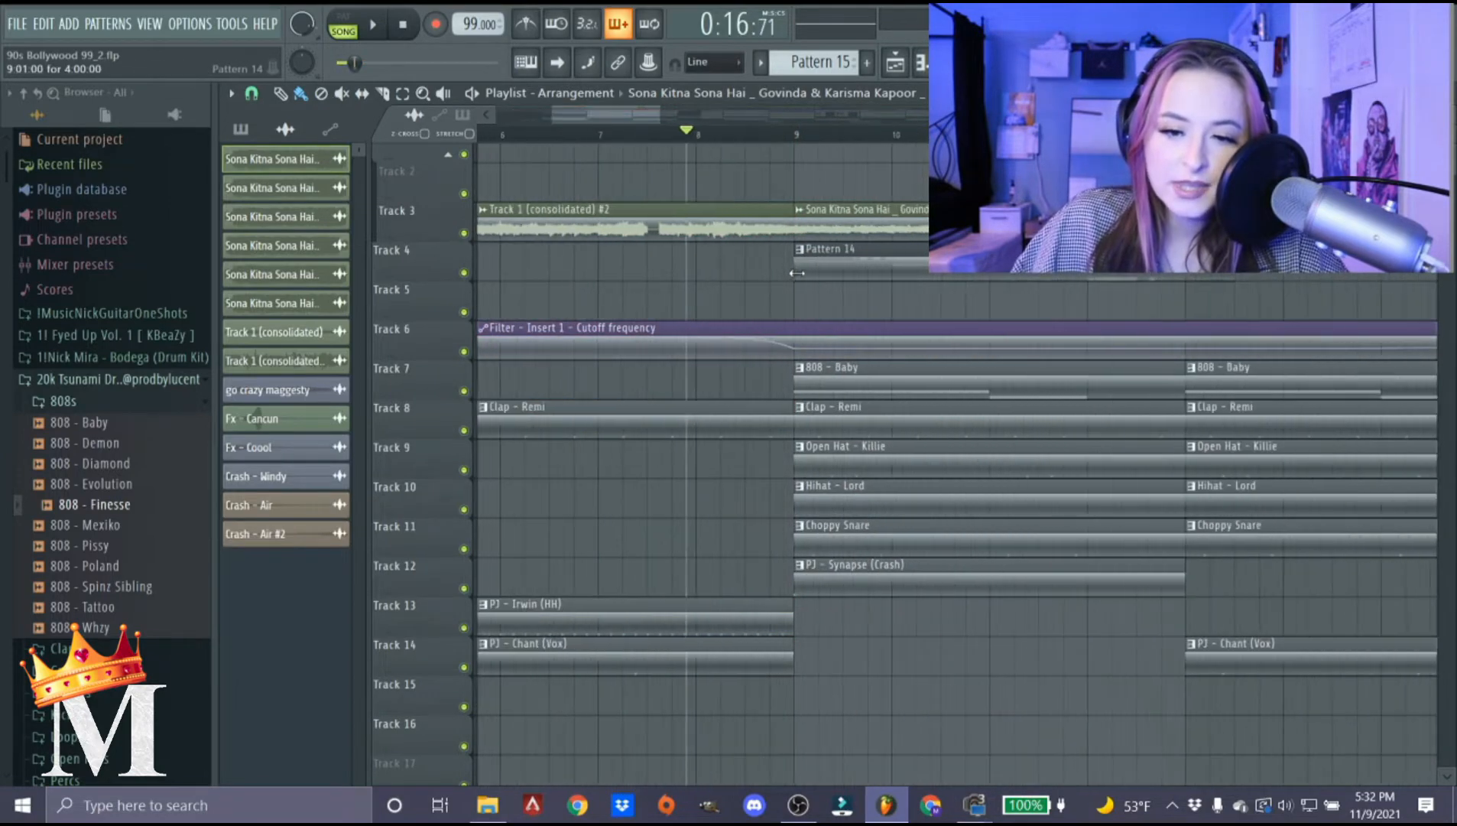
Examine the cutoff frequency automation leading into bar 9 and the sample settings of the Sona Kitna Sona Hai clip there.
scroll(820, 137, down, 3)
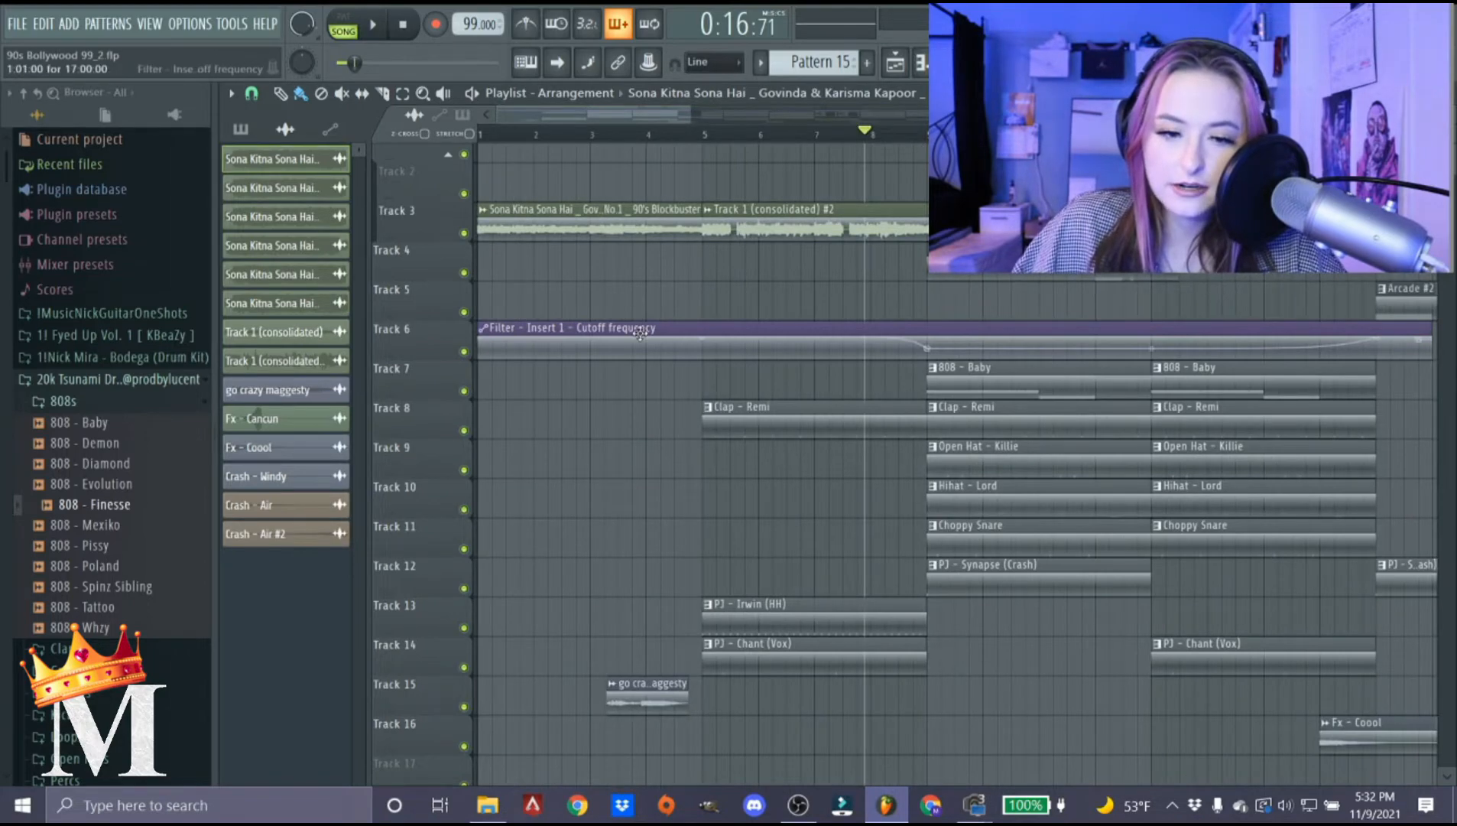
scroll(906, 390, up, 4)
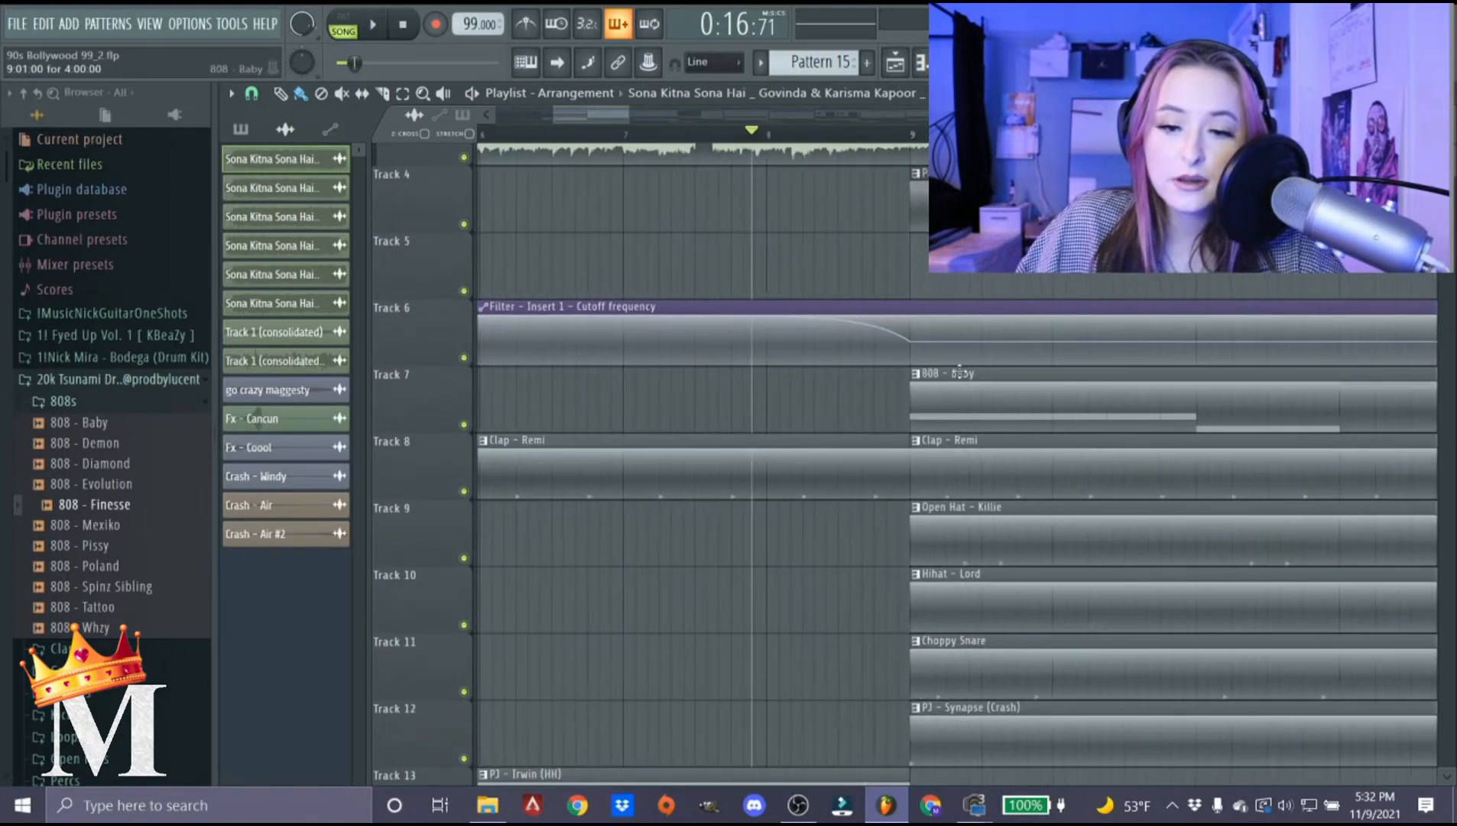
scroll(925, 367, up, 3)
double_click(942, 260)
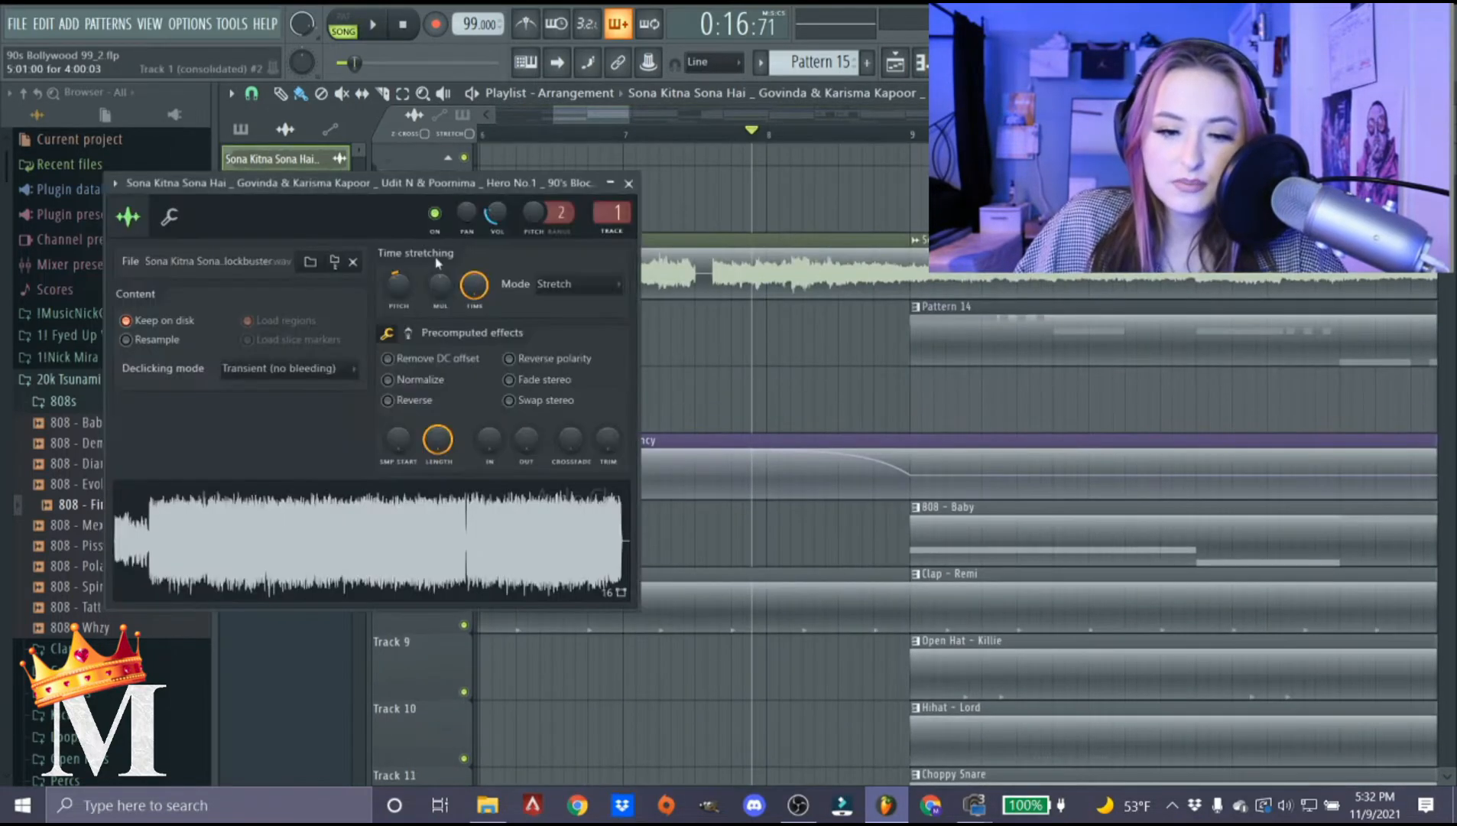
click(631, 184)
scroll(527, 321, down, 4)
scroll(473, 392, up, 5)
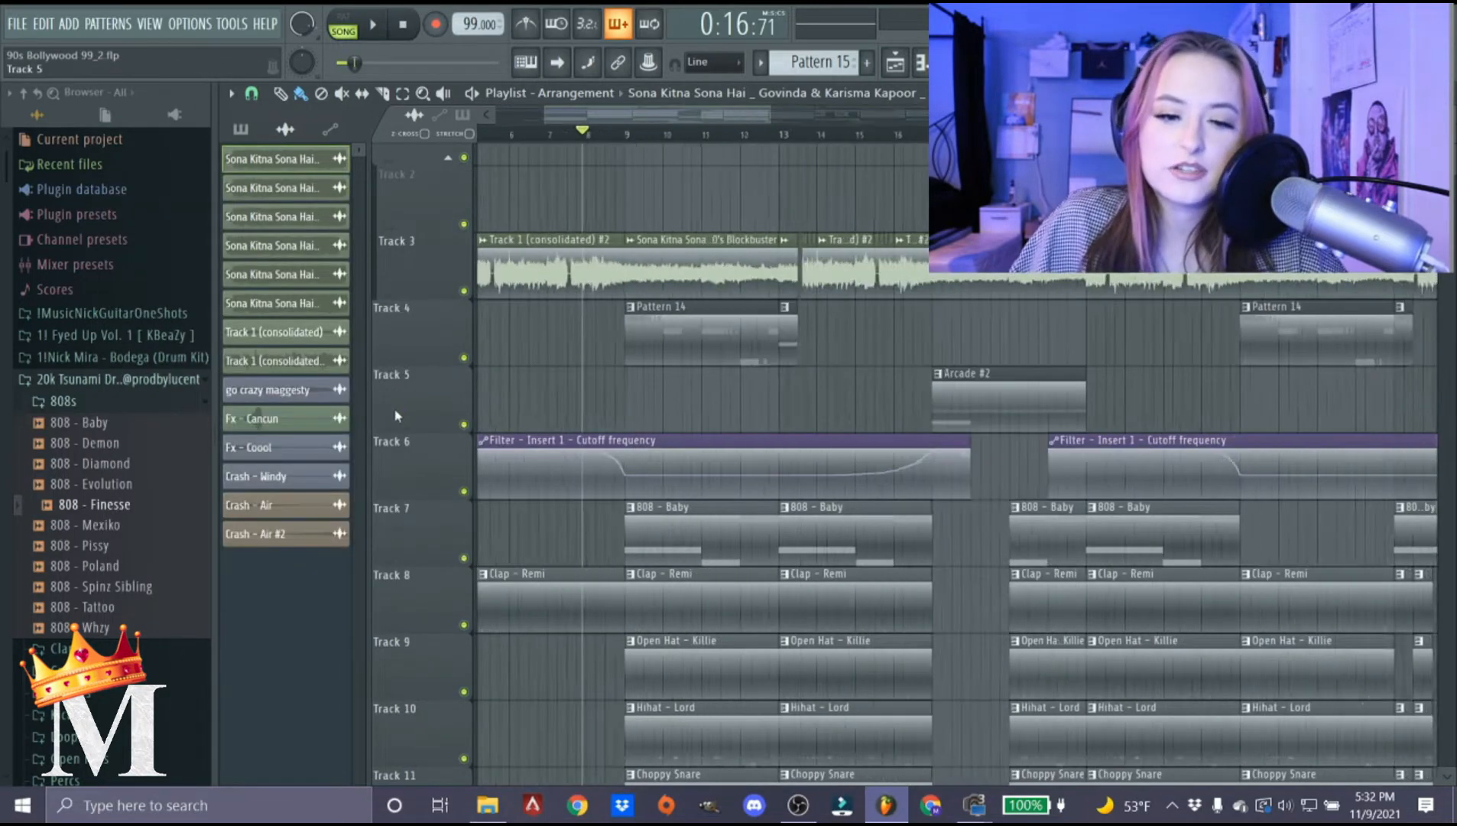
Adjust the playlist snap setting and select the section from bar 9 to bar 17 on the timeline.
drag(716, 138, 1131, 137)
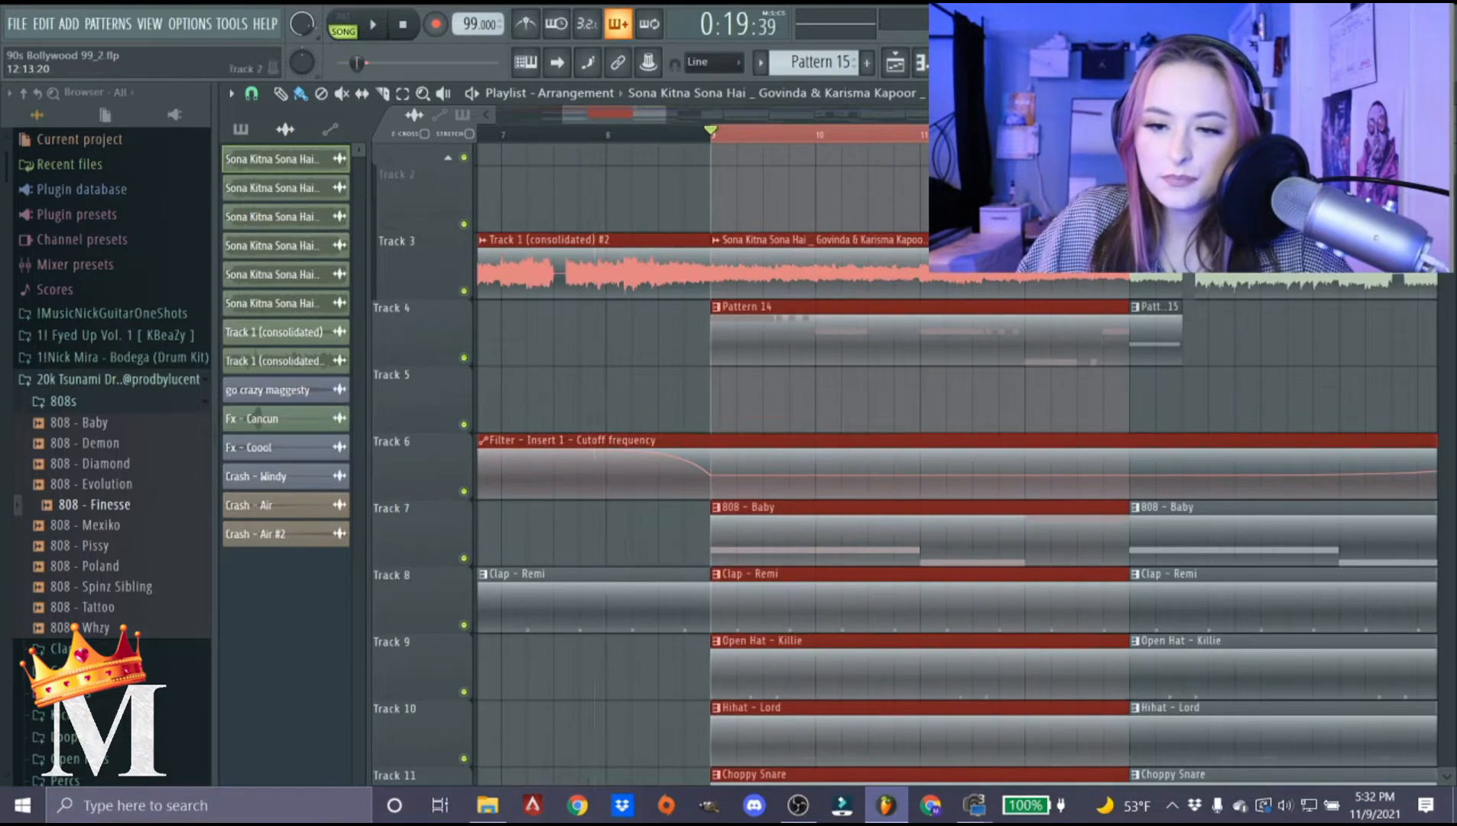
scroll(815, 383, up, 5)
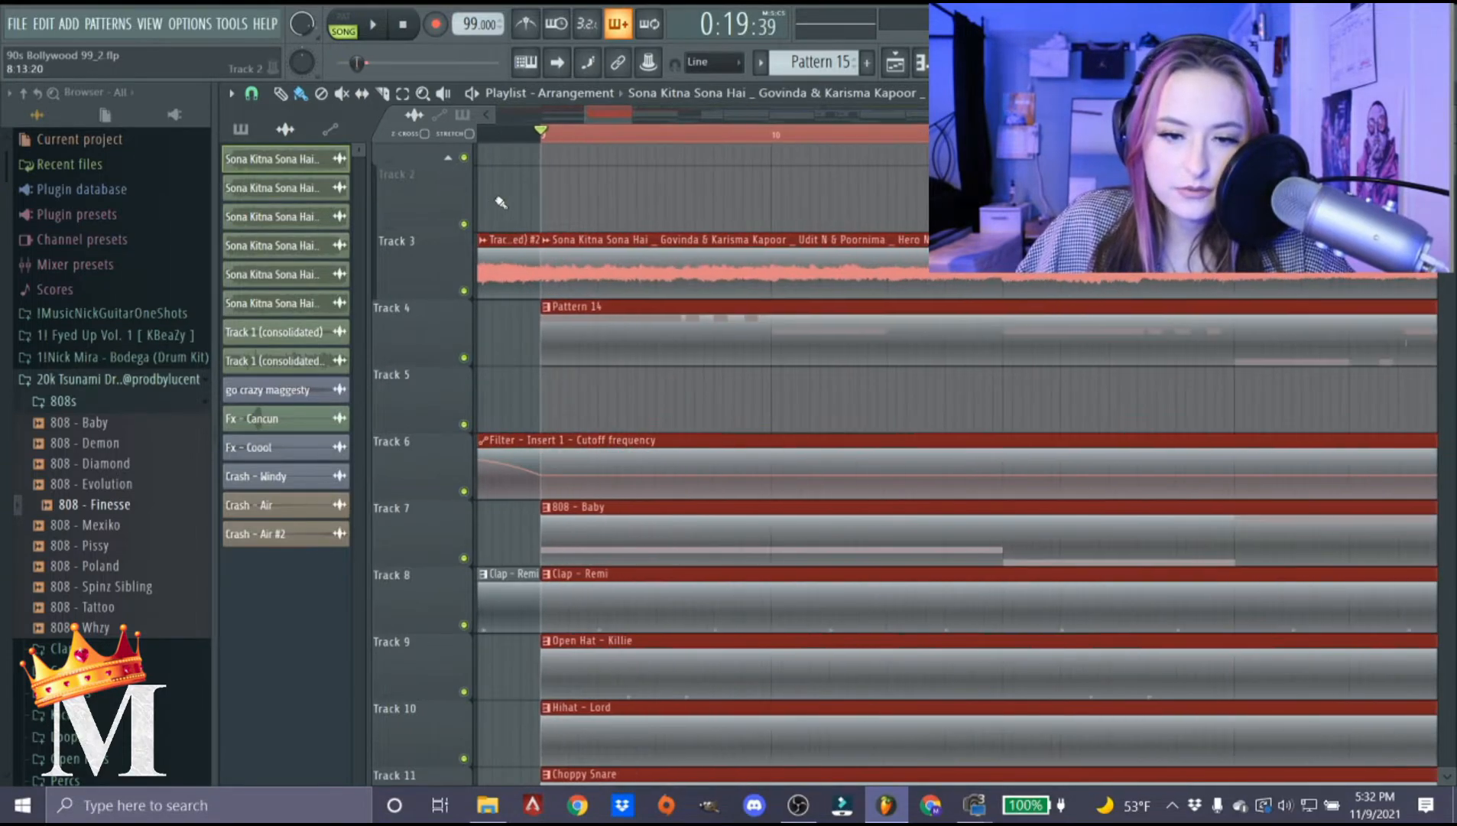
scroll(501, 203, down, 5)
click(252, 94)
click(275, 351)
drag(698, 136, 880, 241)
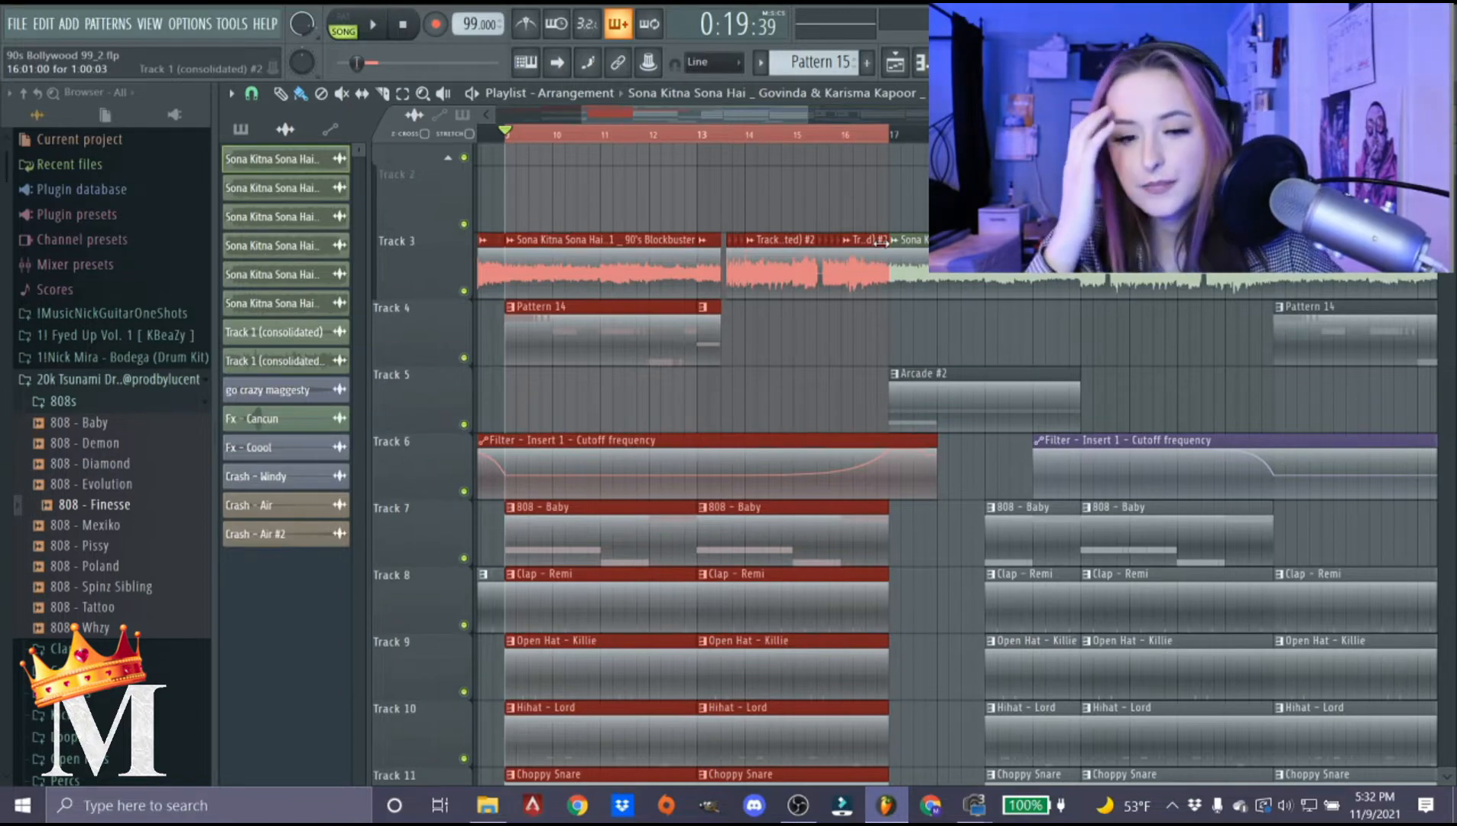
Select only the Sona Kitna Sona Hai clip starting at bar 9 on Track 3.
scroll(594, 292, up, 3)
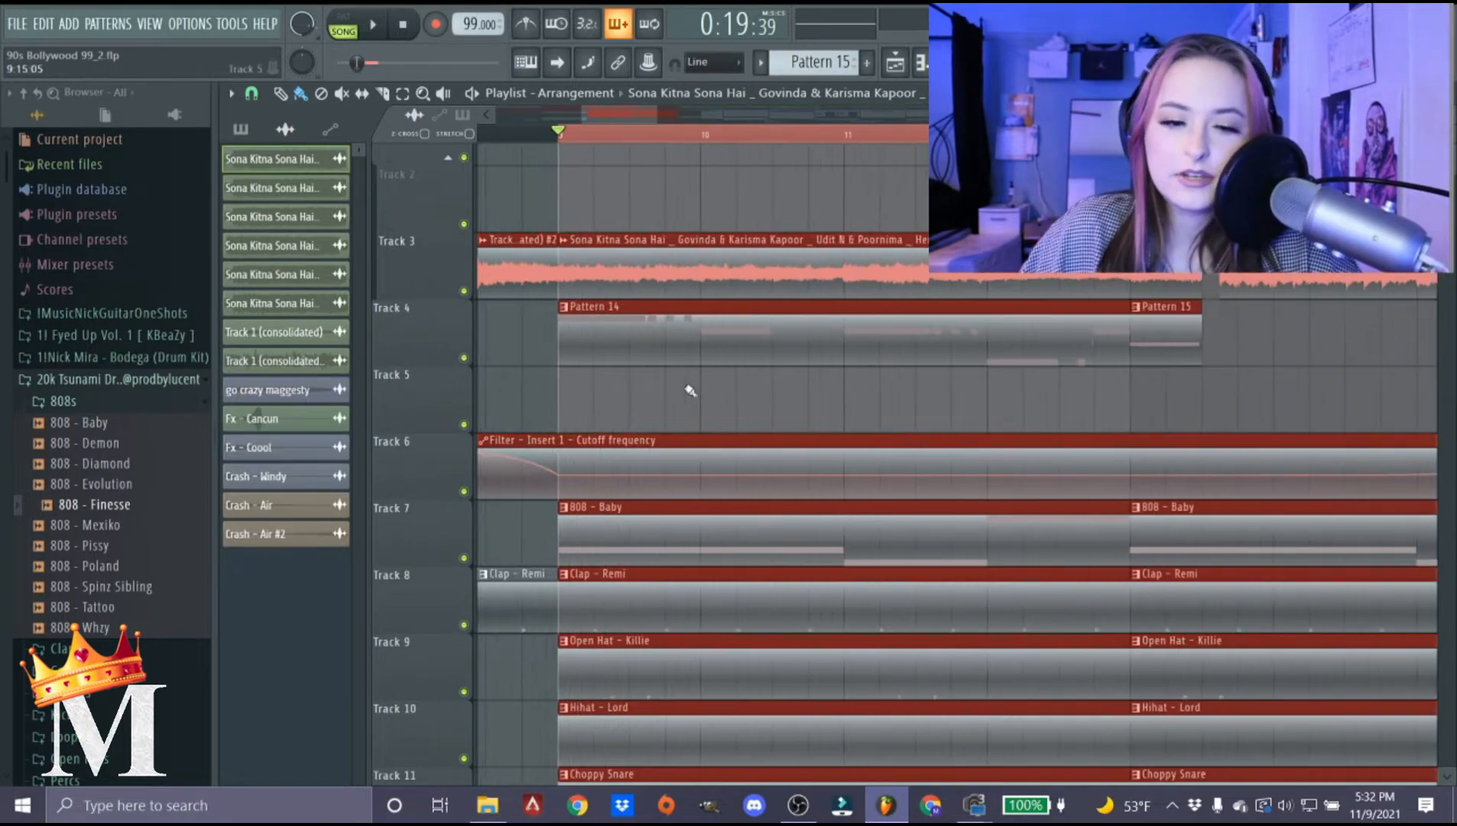
drag(671, 273, 915, 265)
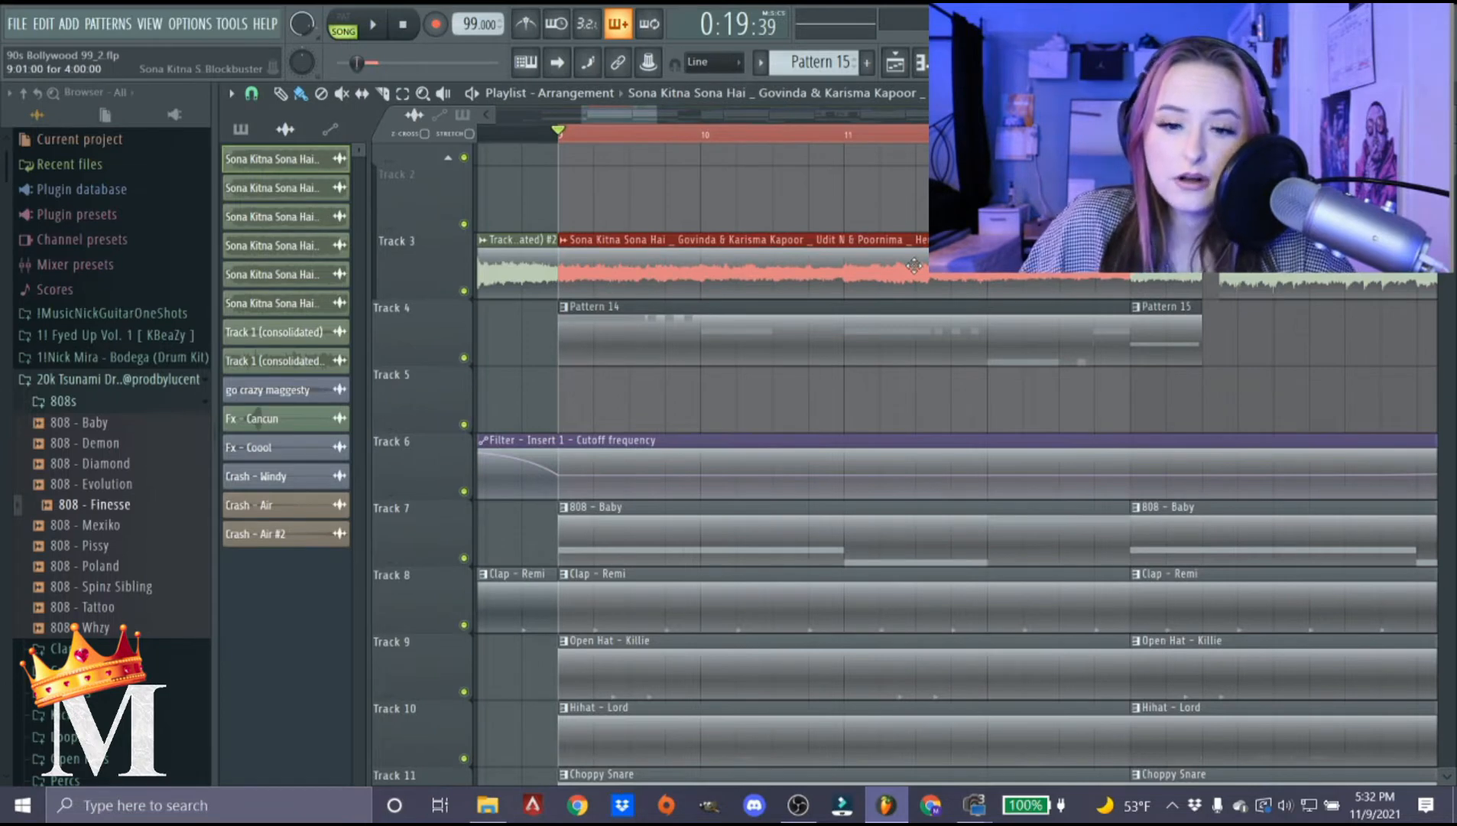
scroll(714, 267, left, 2)
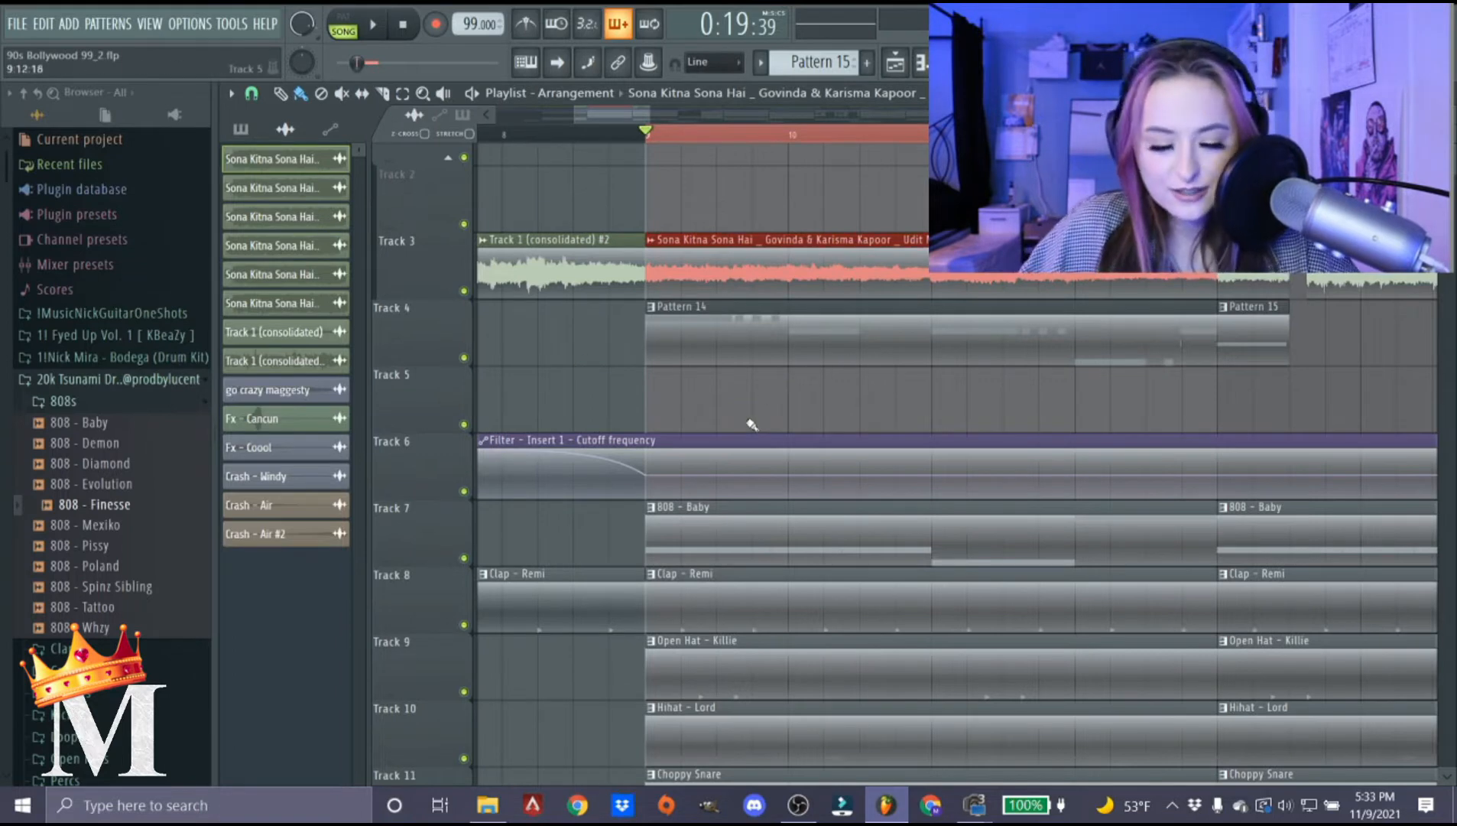
Open Pattern 14 from Track 4 in the piano roll, play back its Purity melody and select all its notes.
double_click(673, 336)
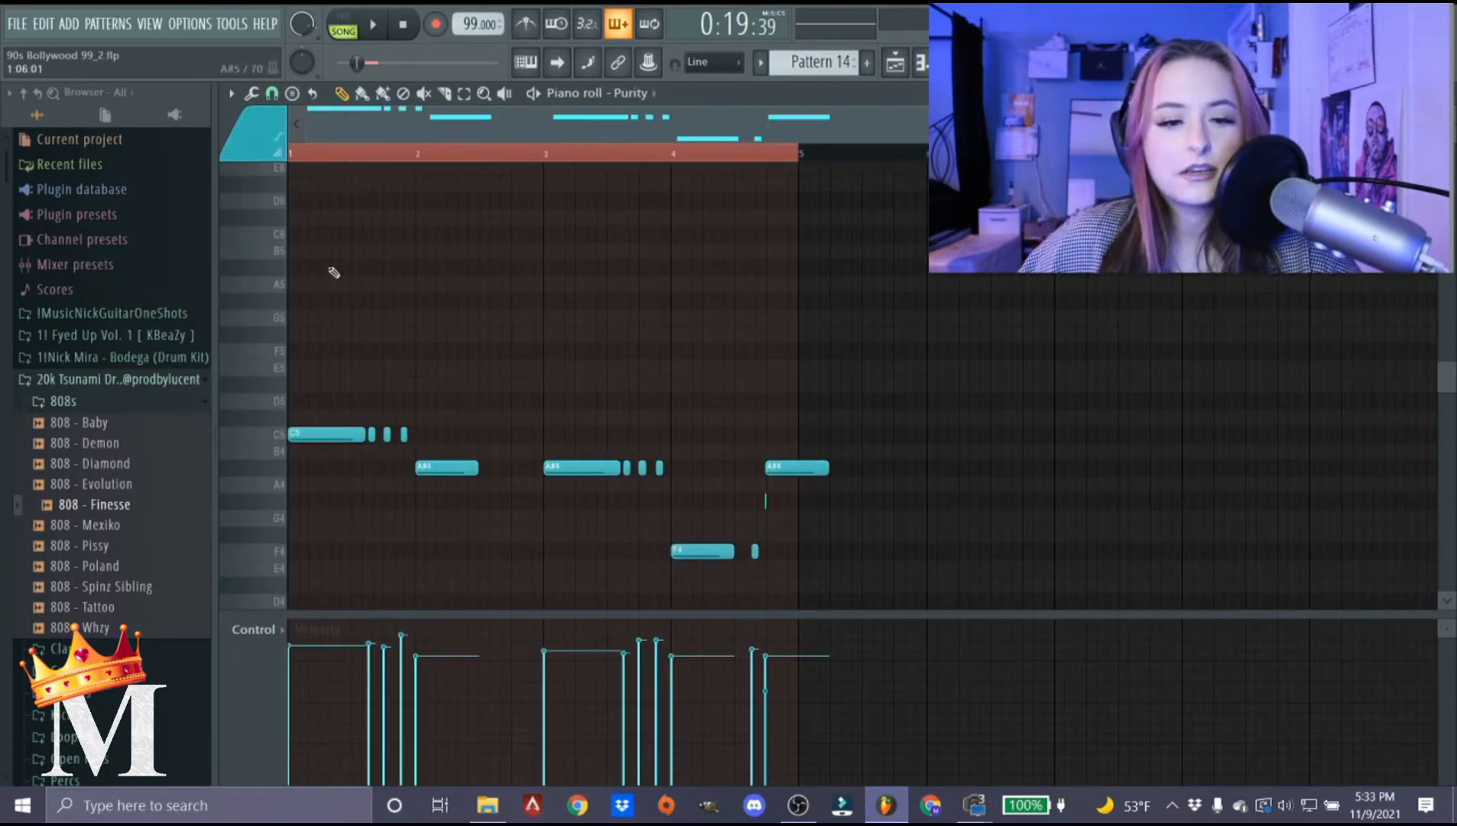
key(space)
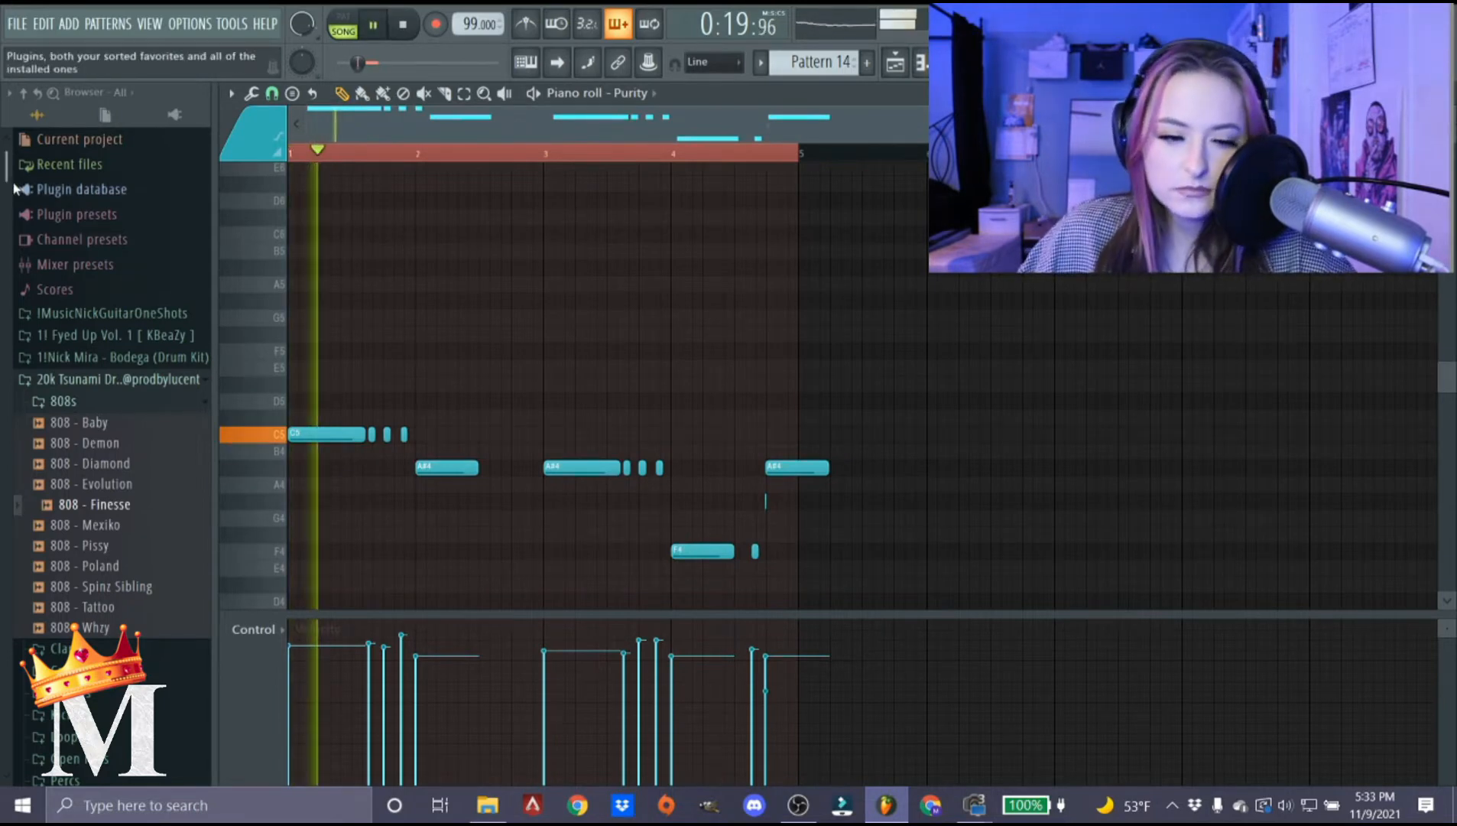
key(ctrl+a)
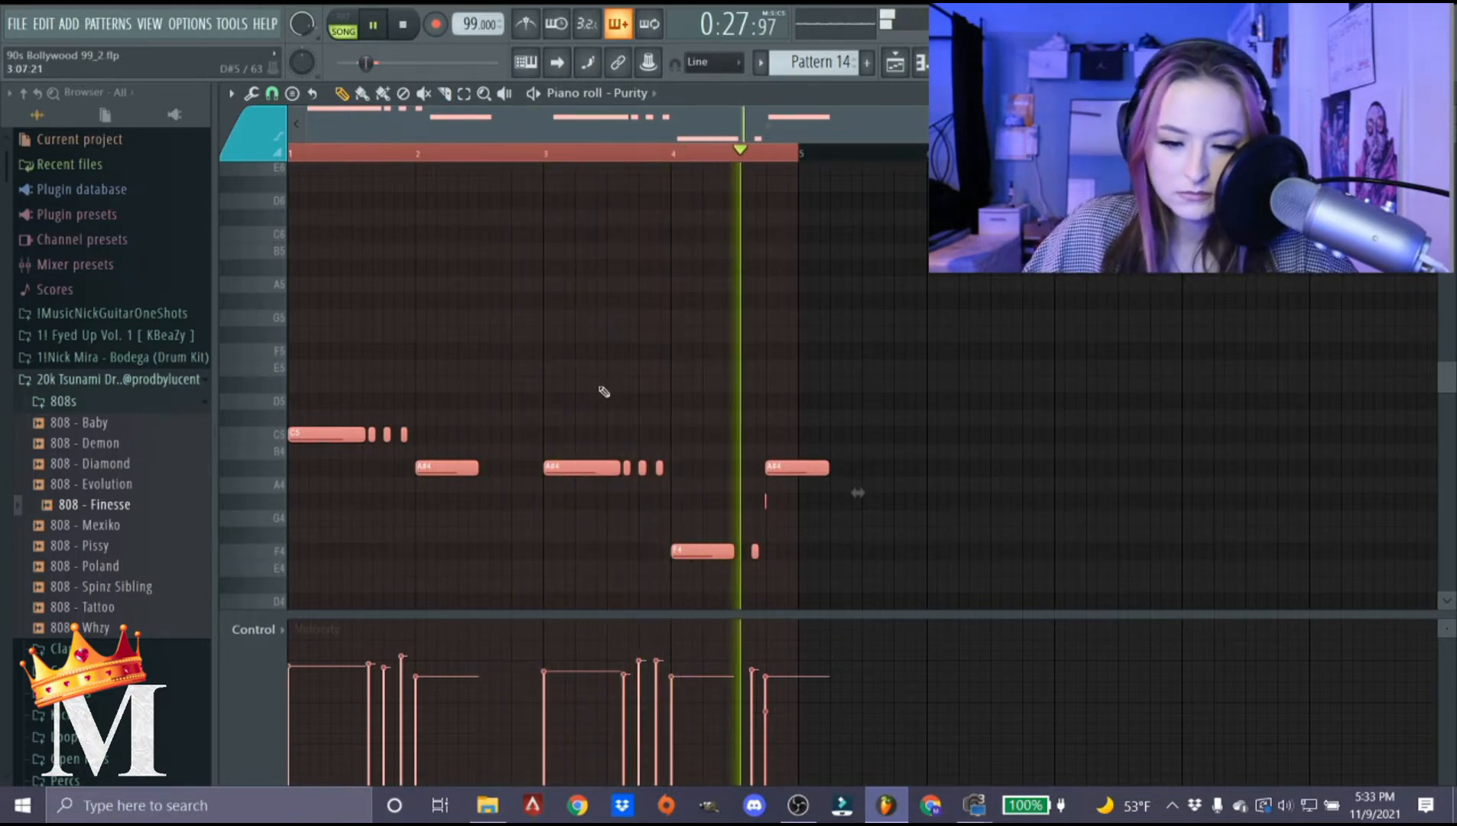
key(space)
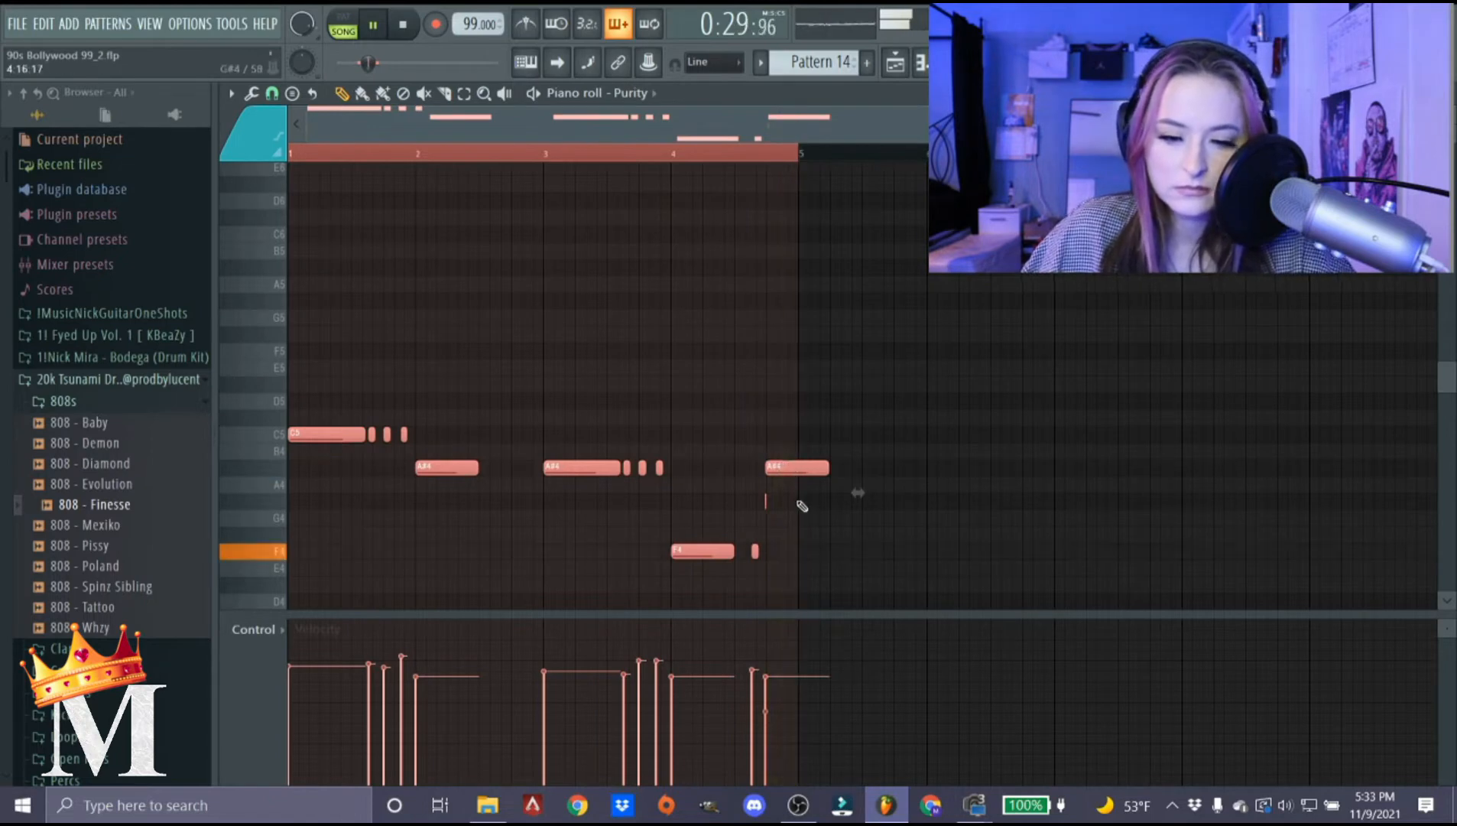
Shorten the final A#4 note of the Purity melody to end at the bar 5 line and delete the separate piece beyond it.
scroll(799, 504, up, 5)
scroll(800, 505, up, 3)
click(832, 473)
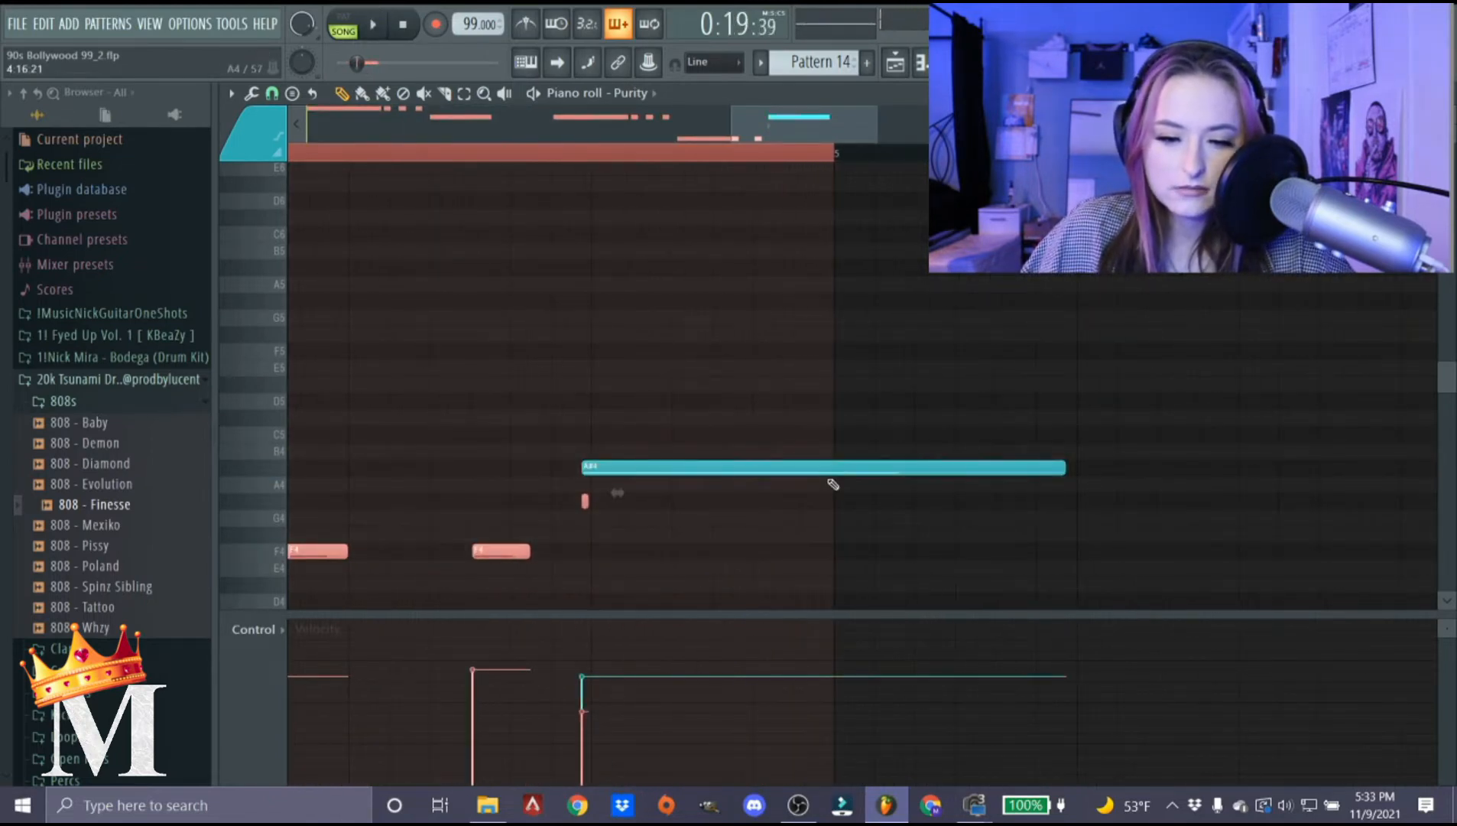
scroll(765, 505, down, 4)
key(l)
key(ctrl+a)
scroll(779, 481, up, 4)
mouse_move(778, 504)
mouse_down()
mouse_move(772, 459)
mouse_move(798, 505)
mouse_up()
drag(906, 420, 893, 531)
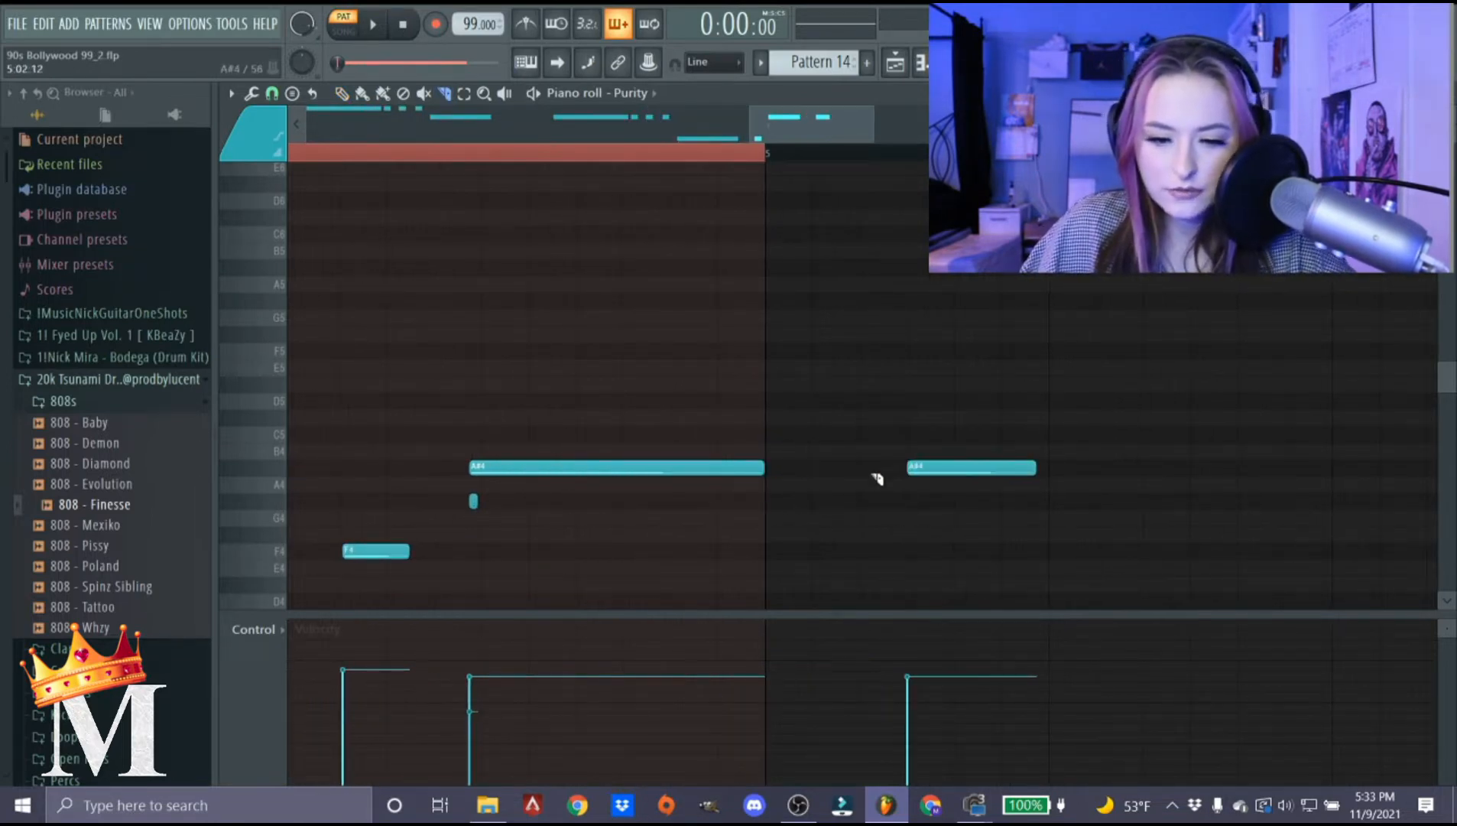
right_click(926, 465)
scroll(472, 218, down, 4)
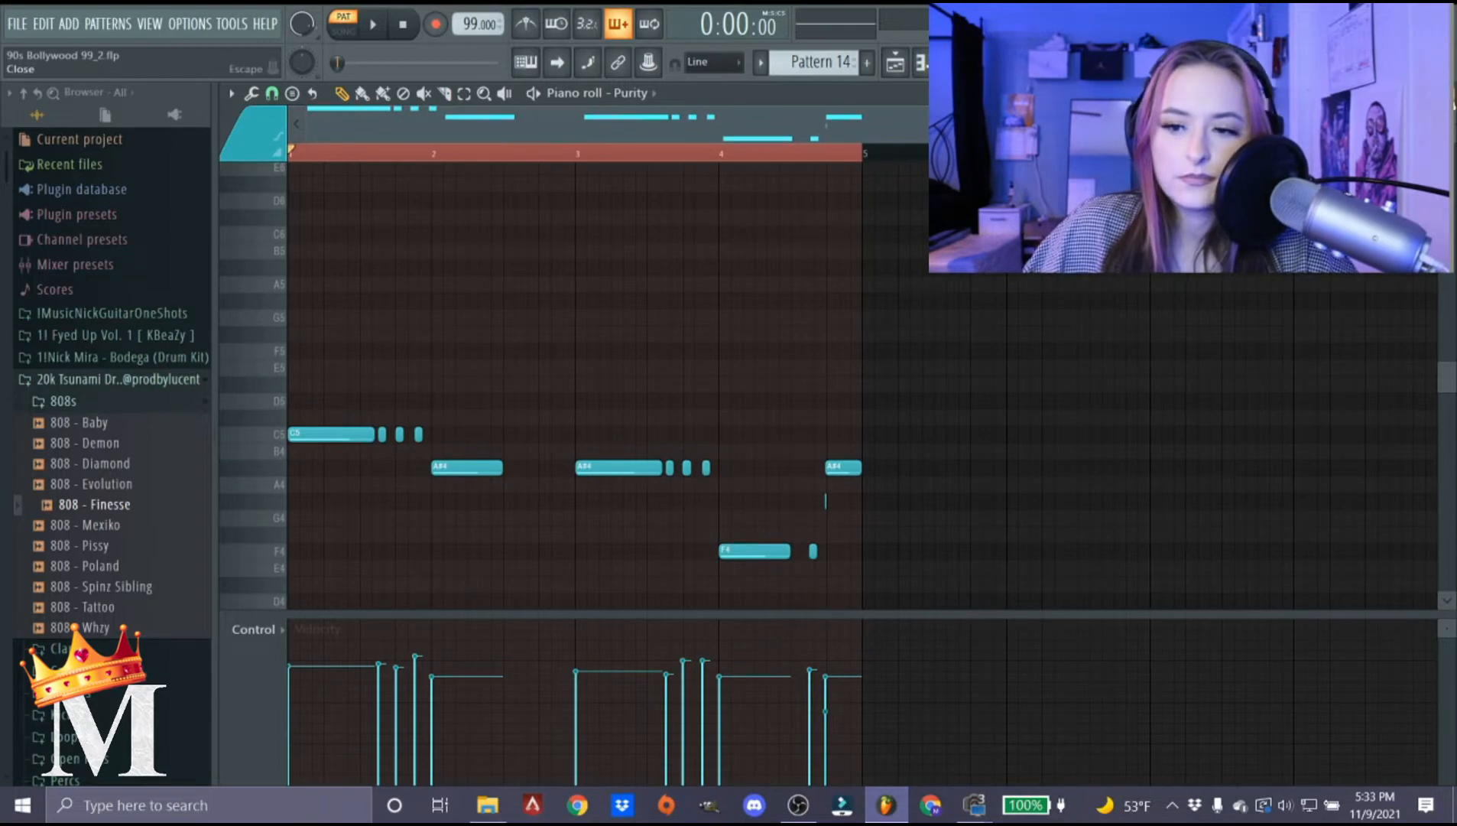
Play the playlist section from bar 9 while viewing the arrangement and the Insert 15 effects in the mixer.
key(F5)
click(589, 131)
key(space)
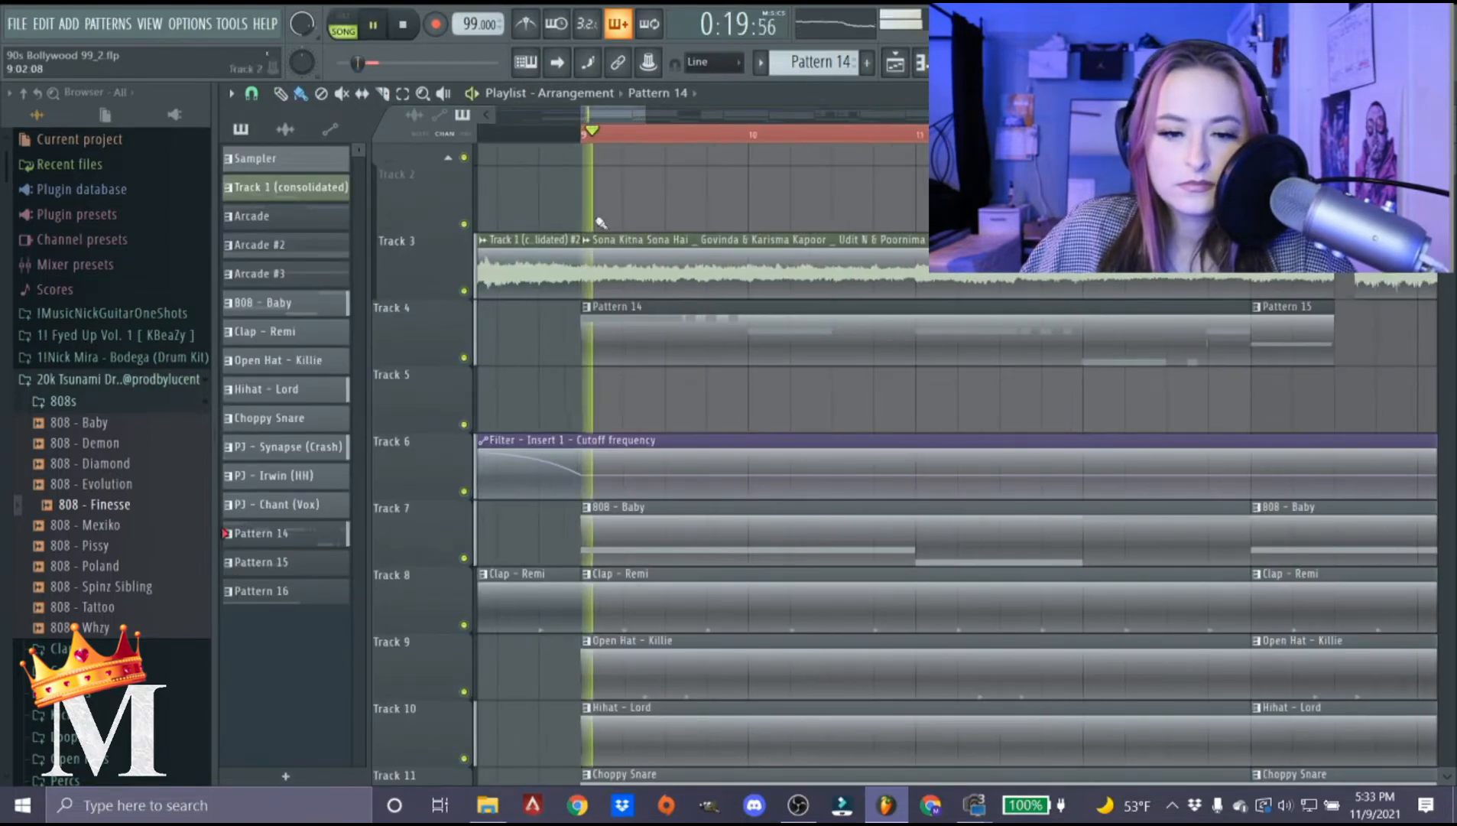
scroll(751, 396, down, 3)
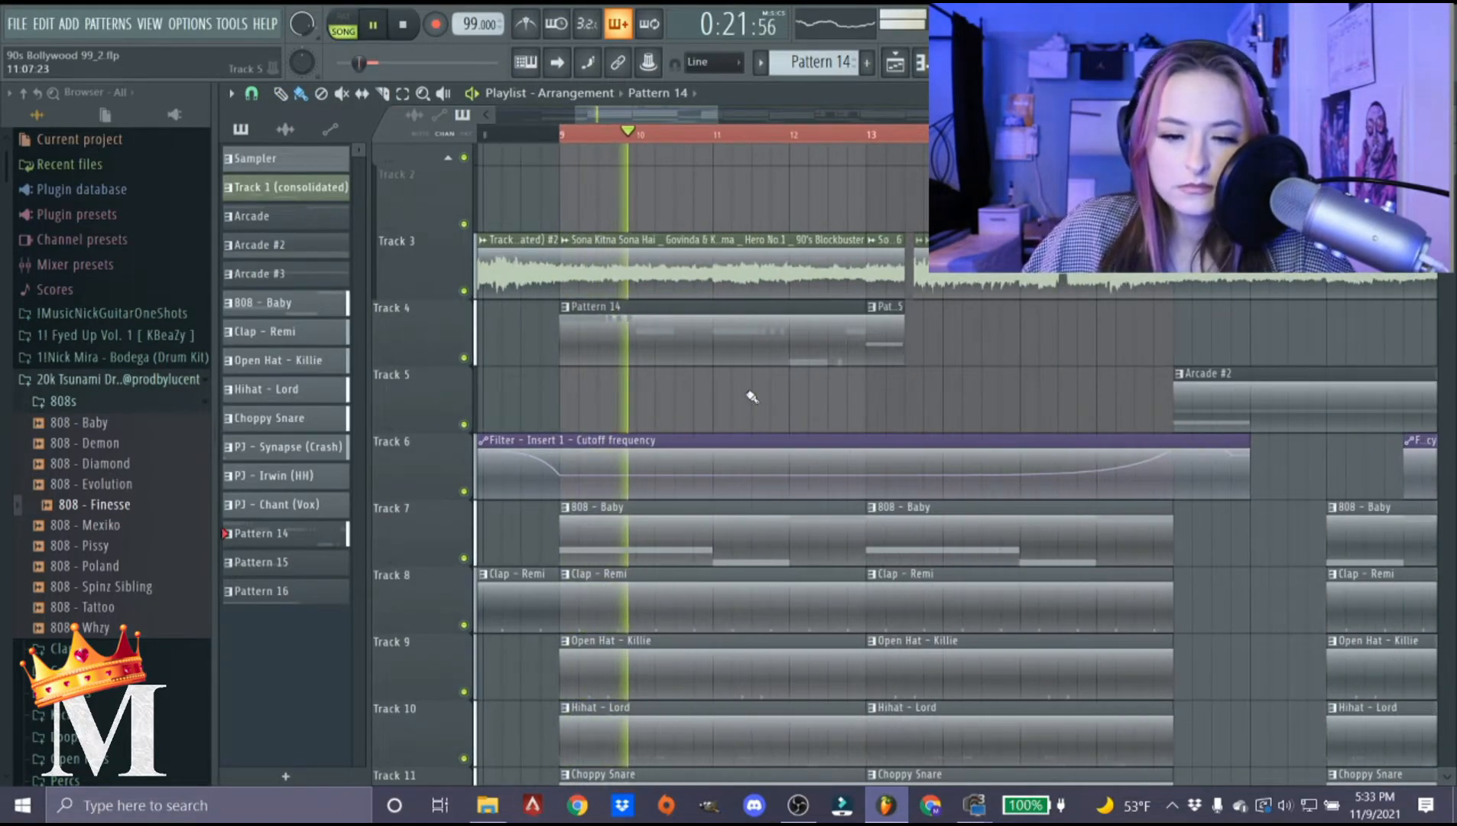
scroll(751, 396, down, 2)
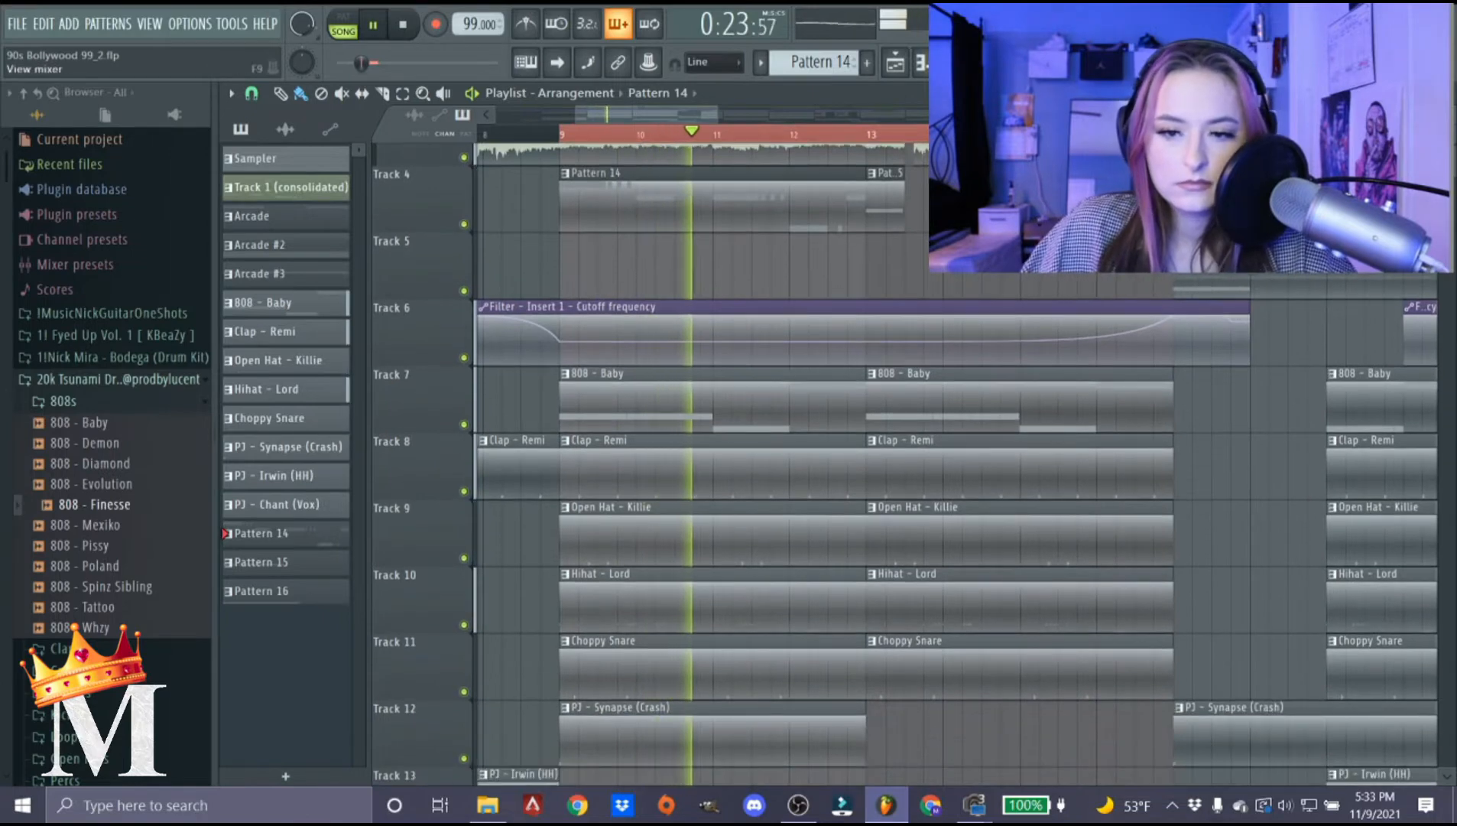
key(F9)
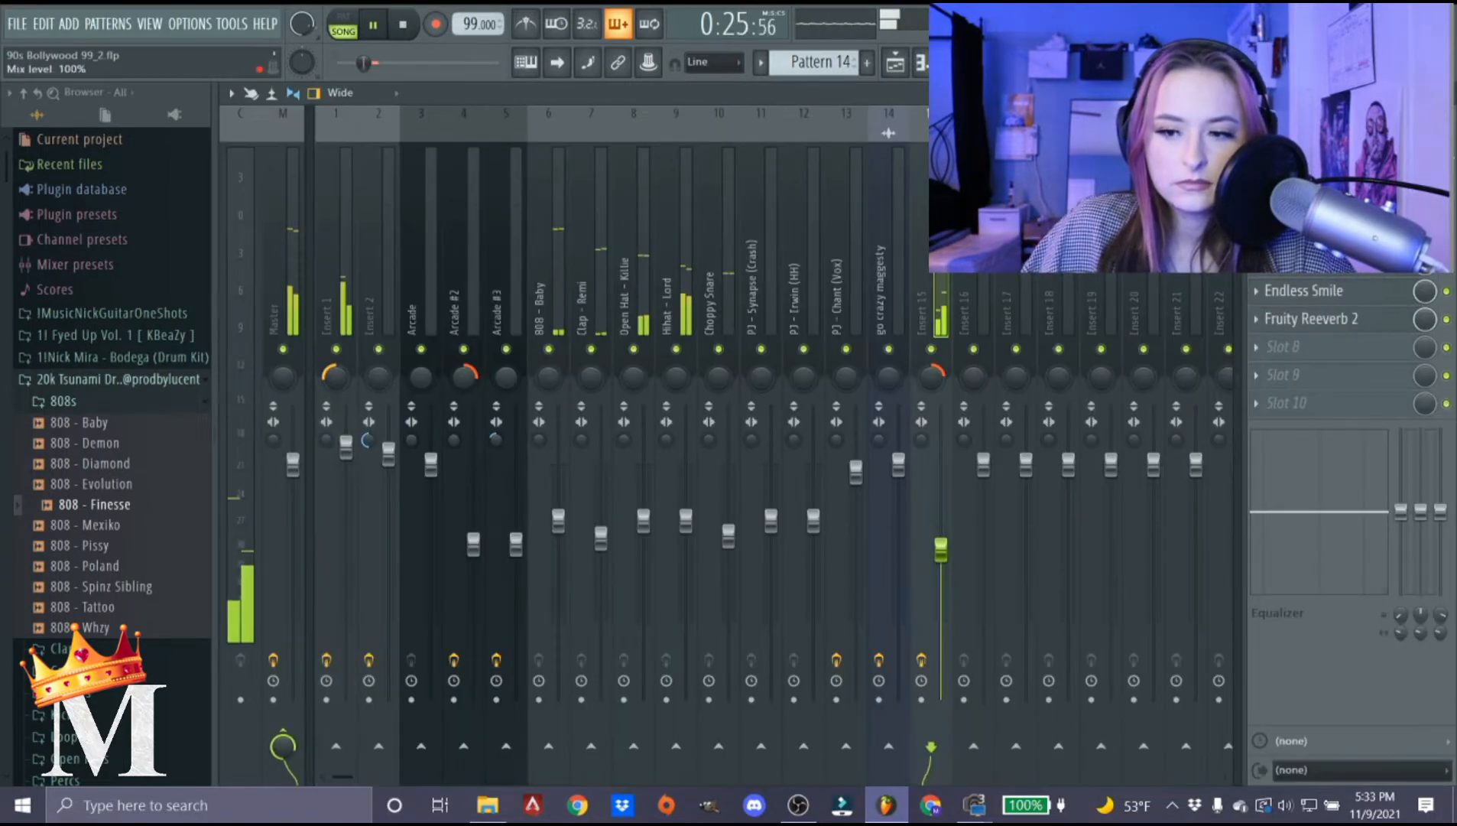
key(F9)
Stop playback, open the Purity instrument from the channel rack and move its window clear of the obstructed area.
key(F6)
key(space)
scroll(383, 625, down, 2)
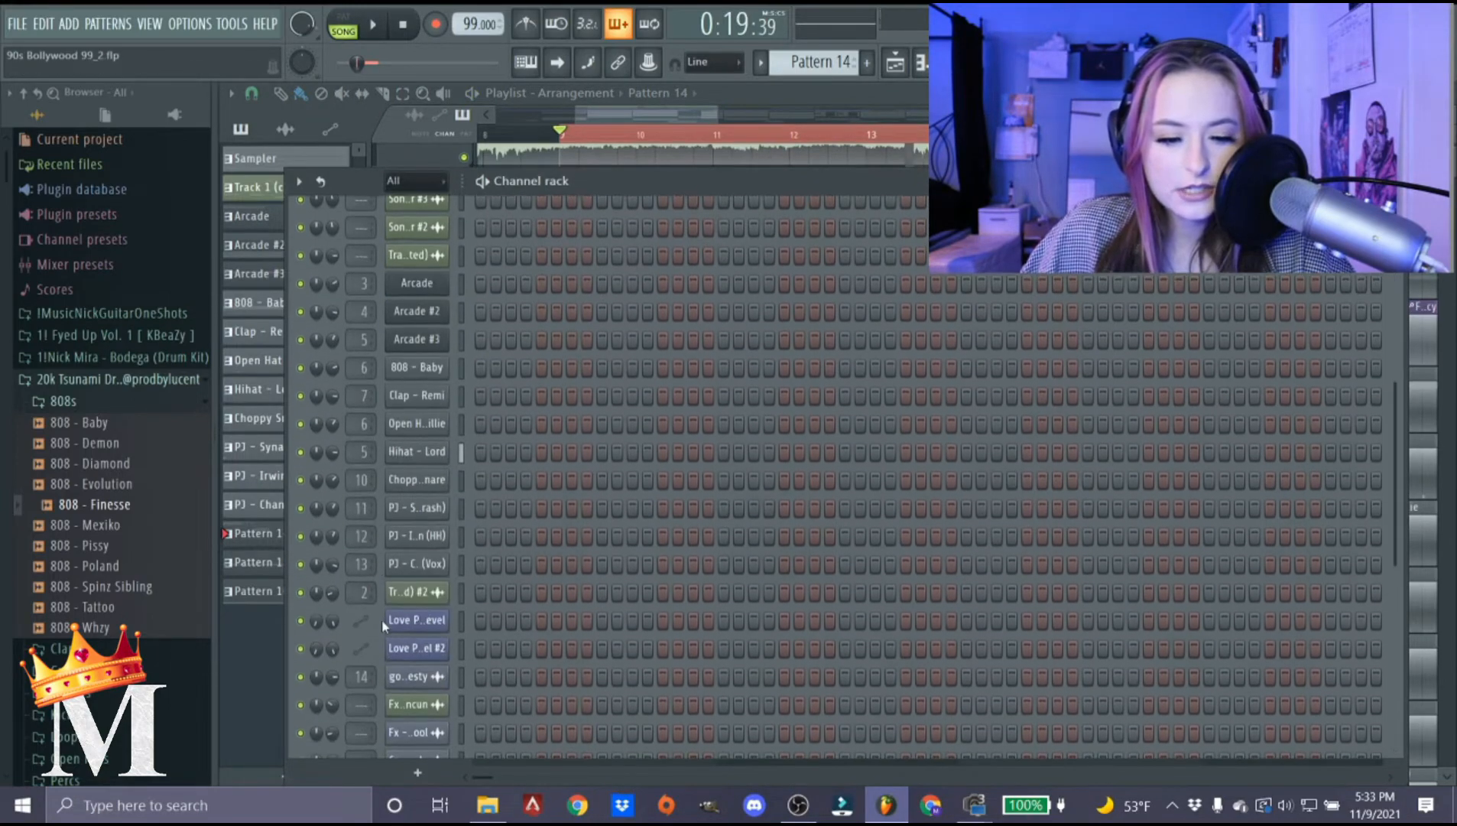
scroll(383, 626, down, 2)
click(428, 671)
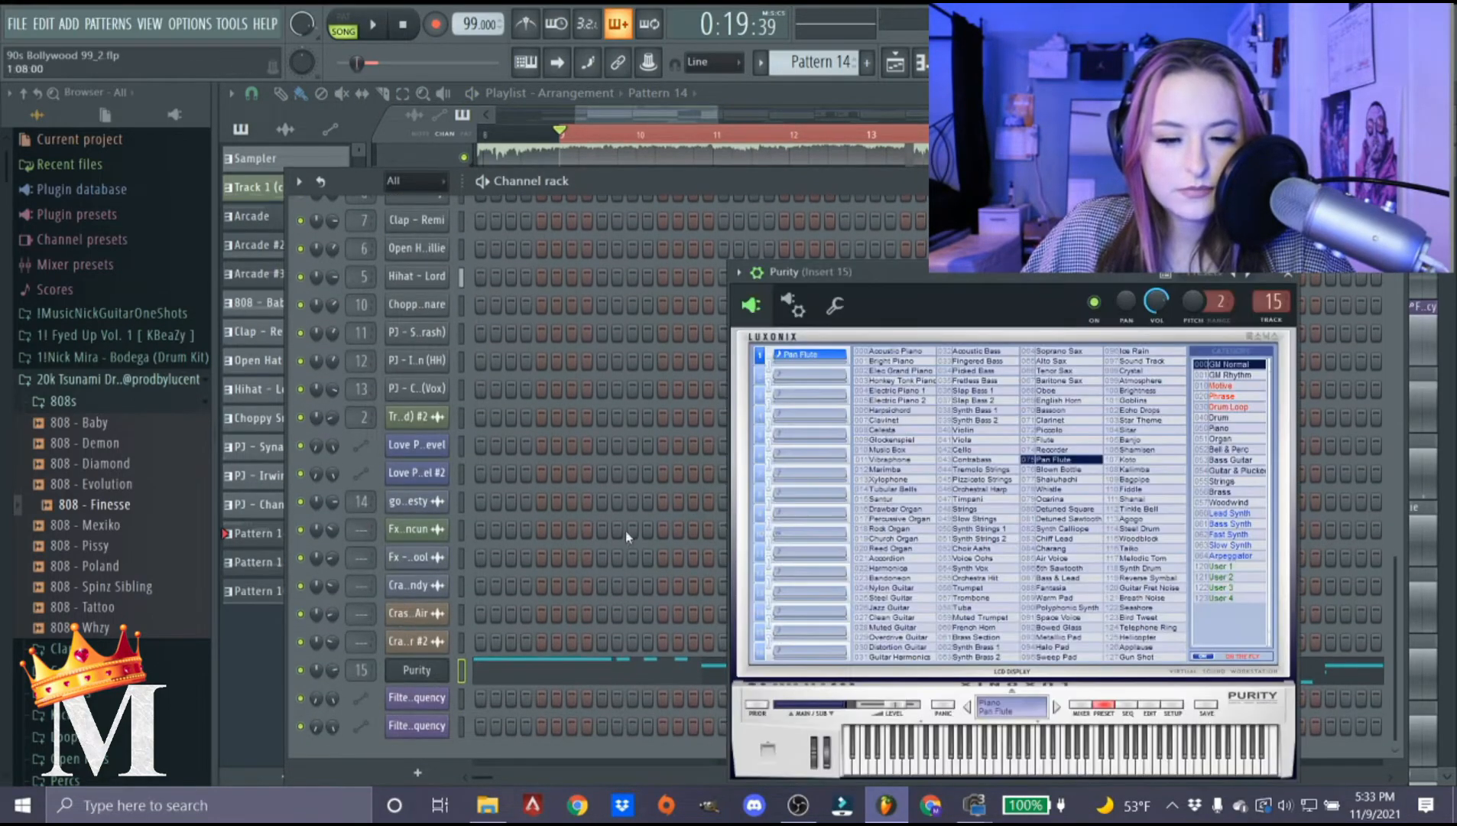
drag(1071, 273, 732, 179)
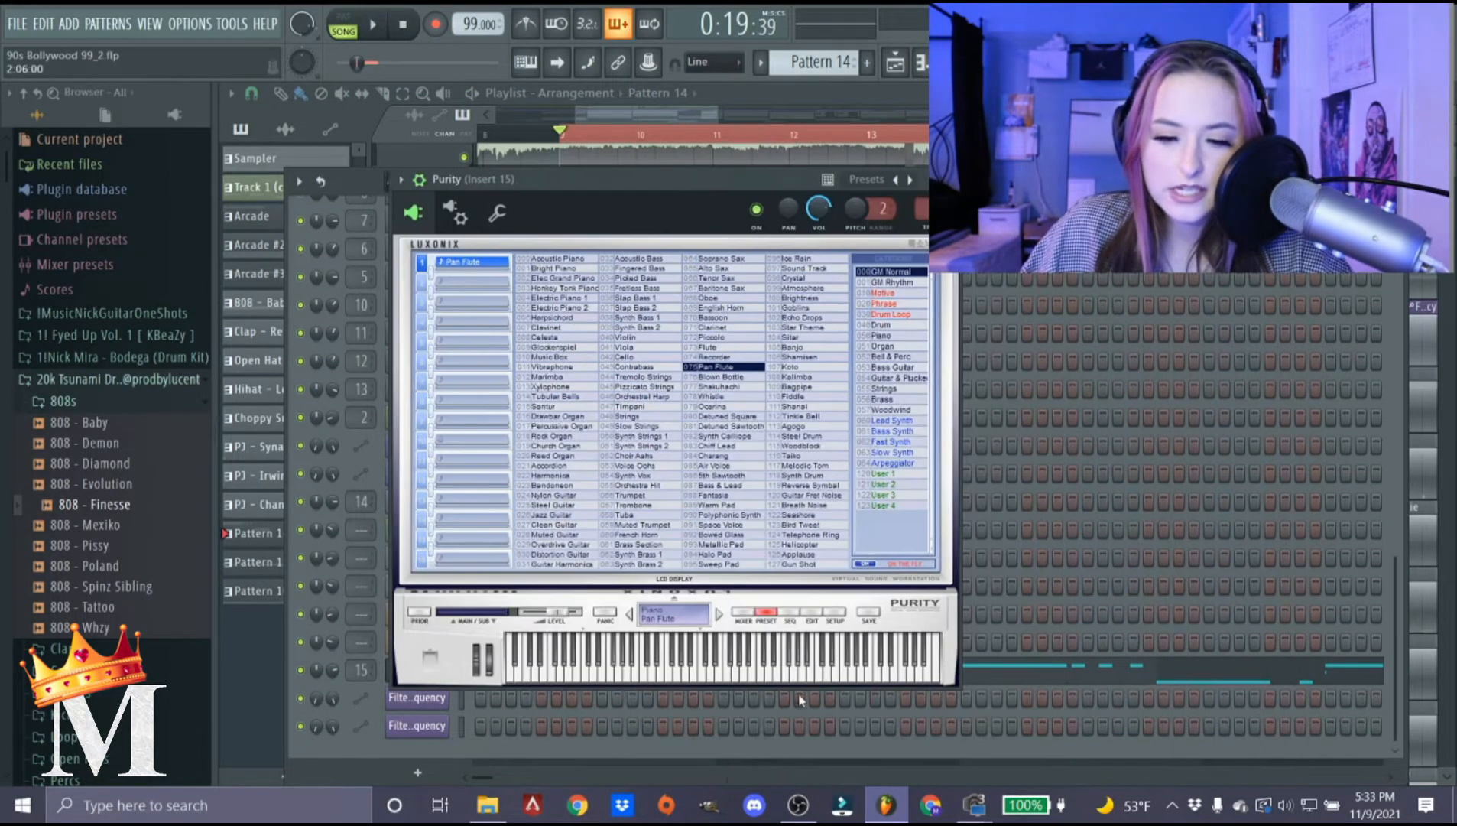
Inspect the mixer, sequencer and edit pages of Purity's Pan Flute during playback, and close the plugin and channel rack.
click(744, 613)
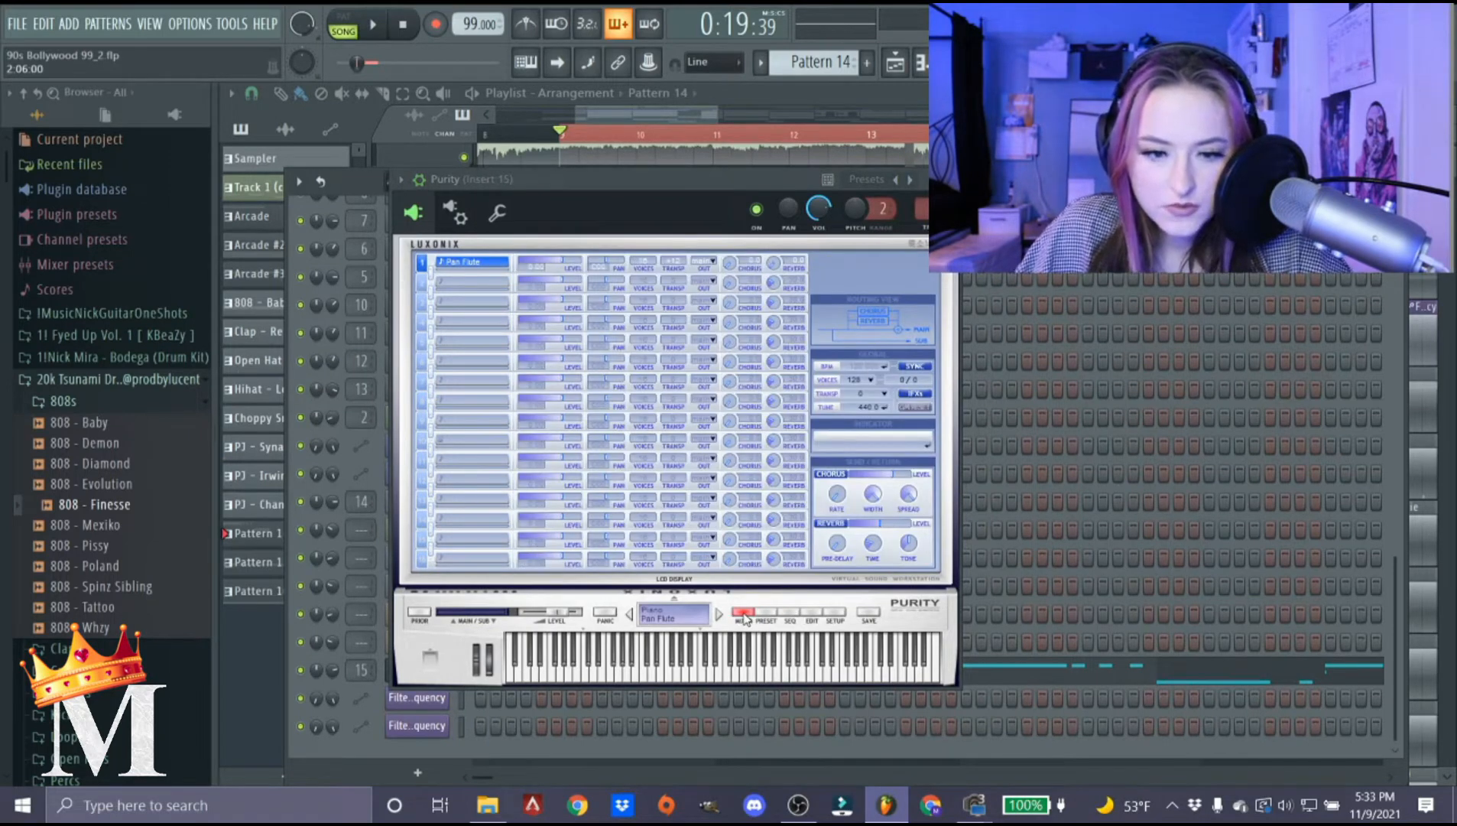
click(790, 614)
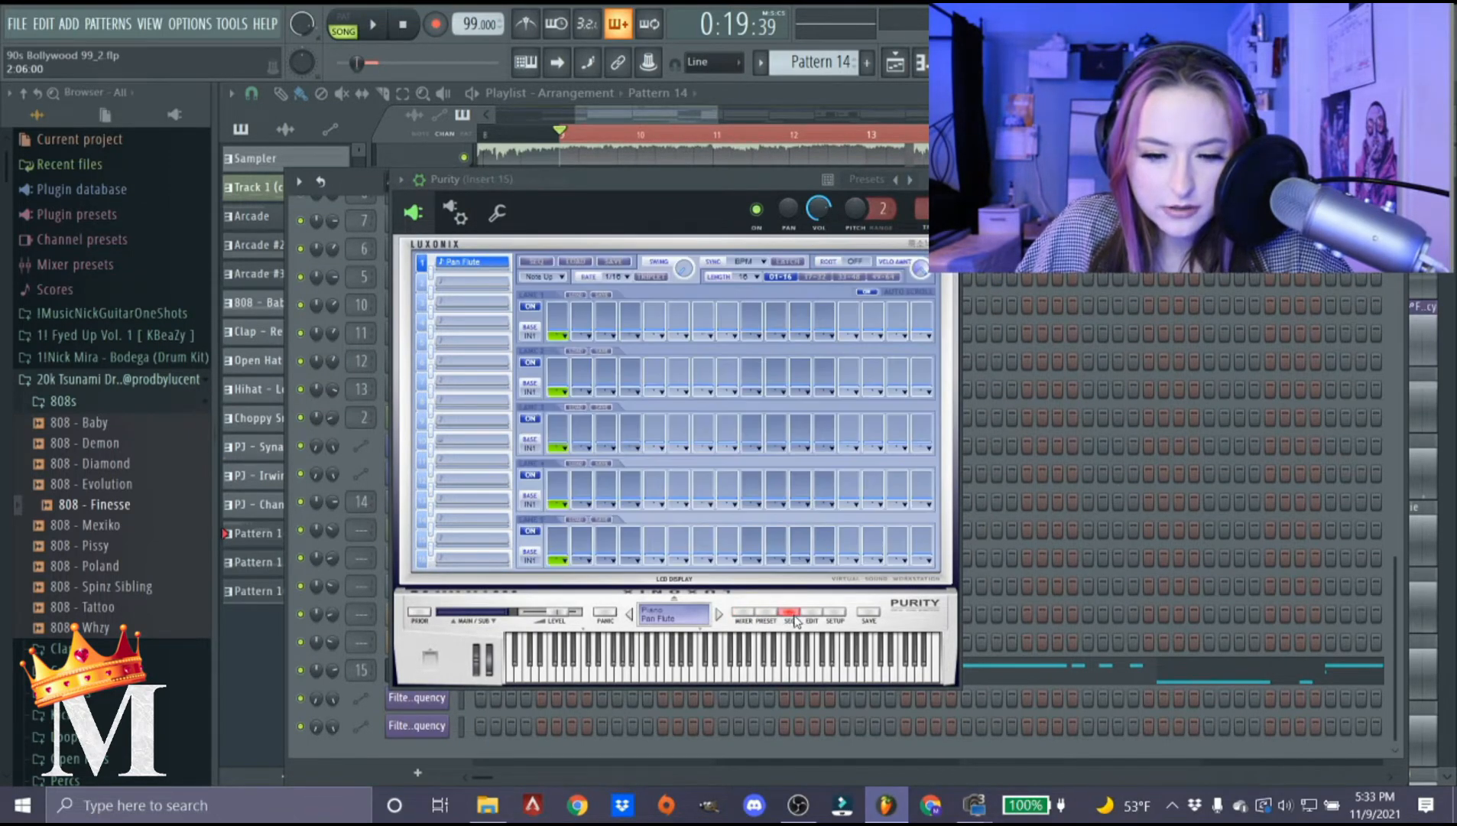
click(813, 614)
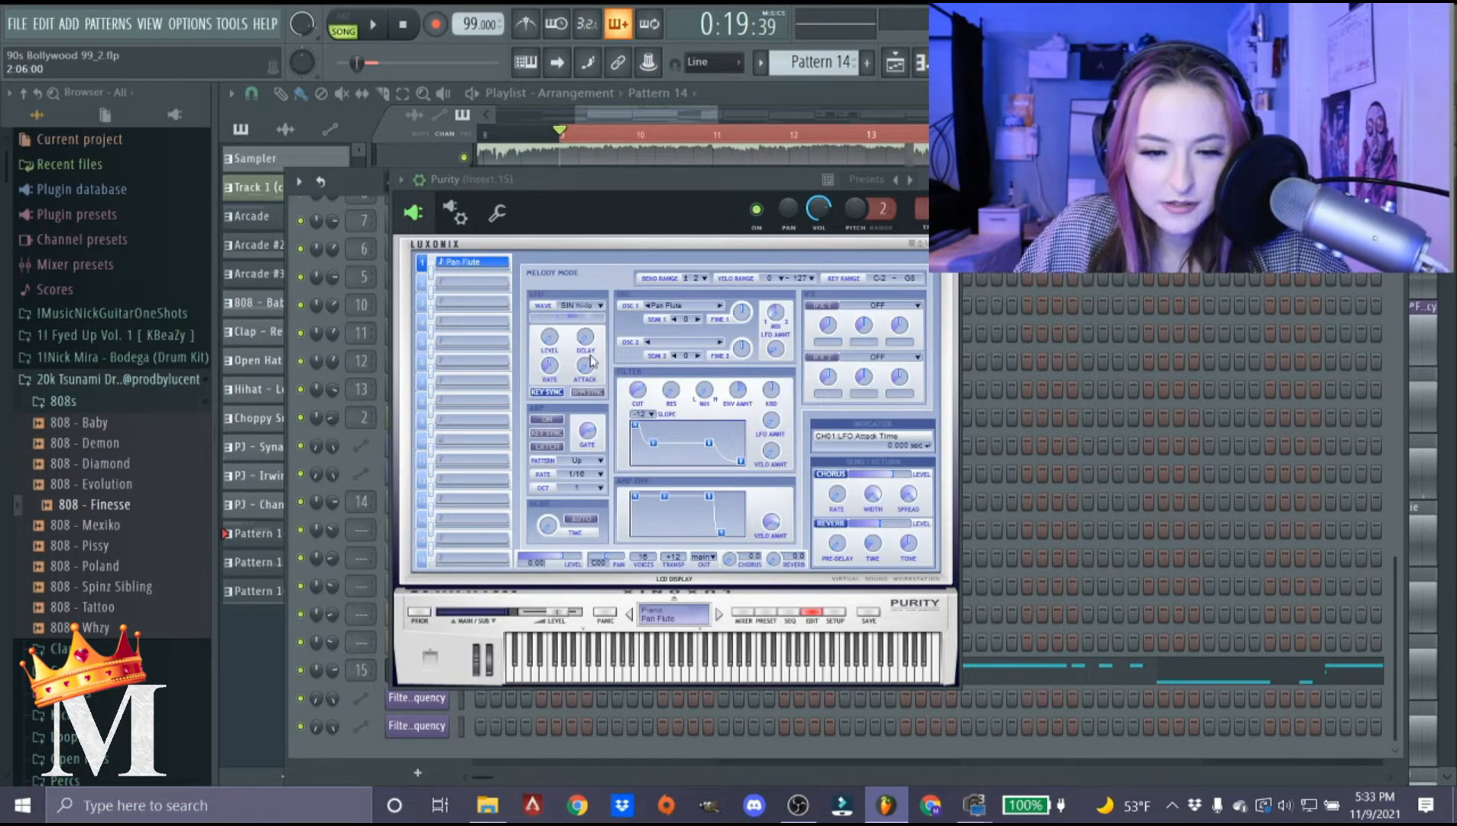
click(373, 26)
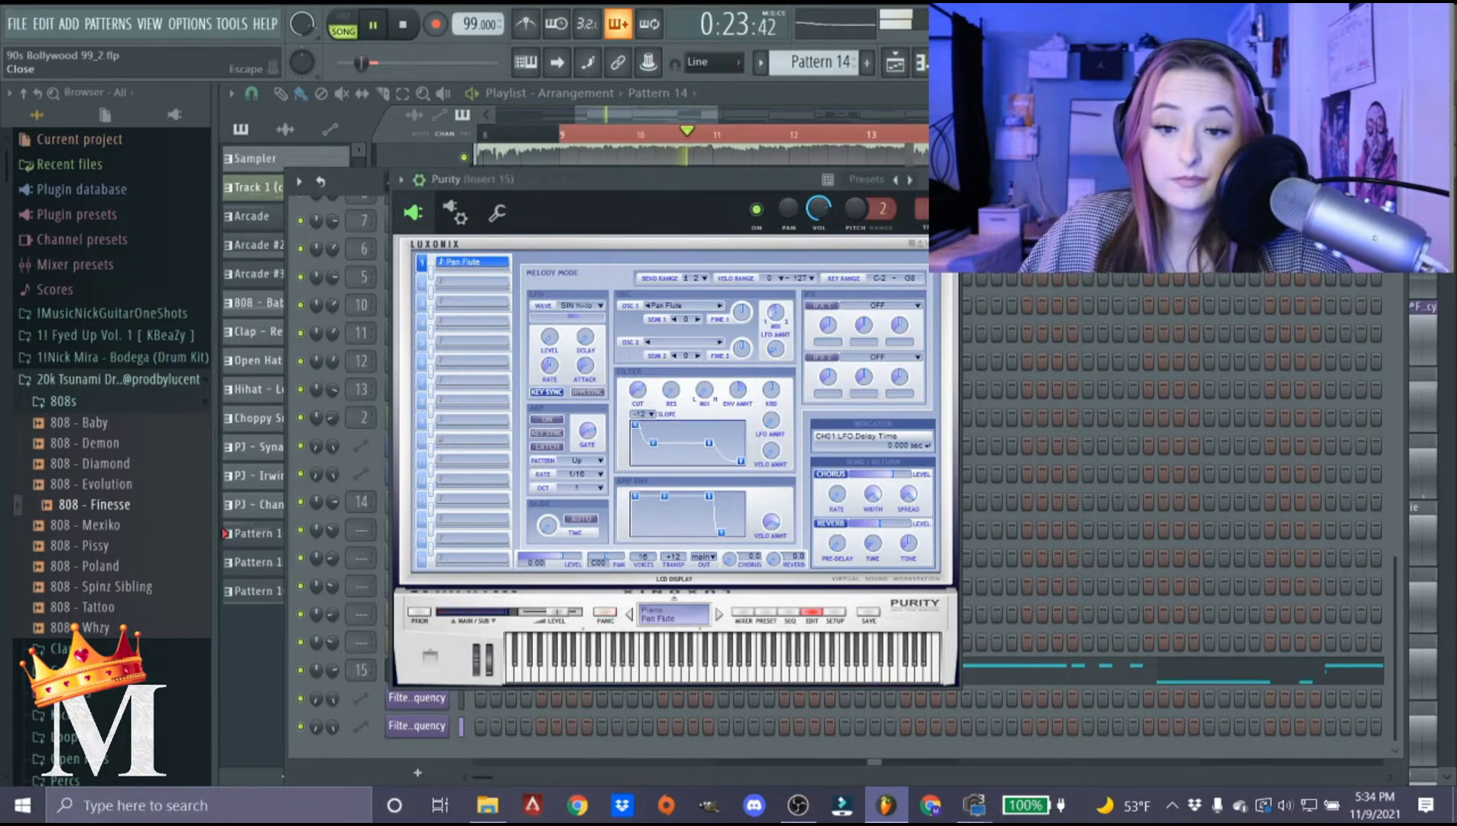
click(952, 179)
key(F6)
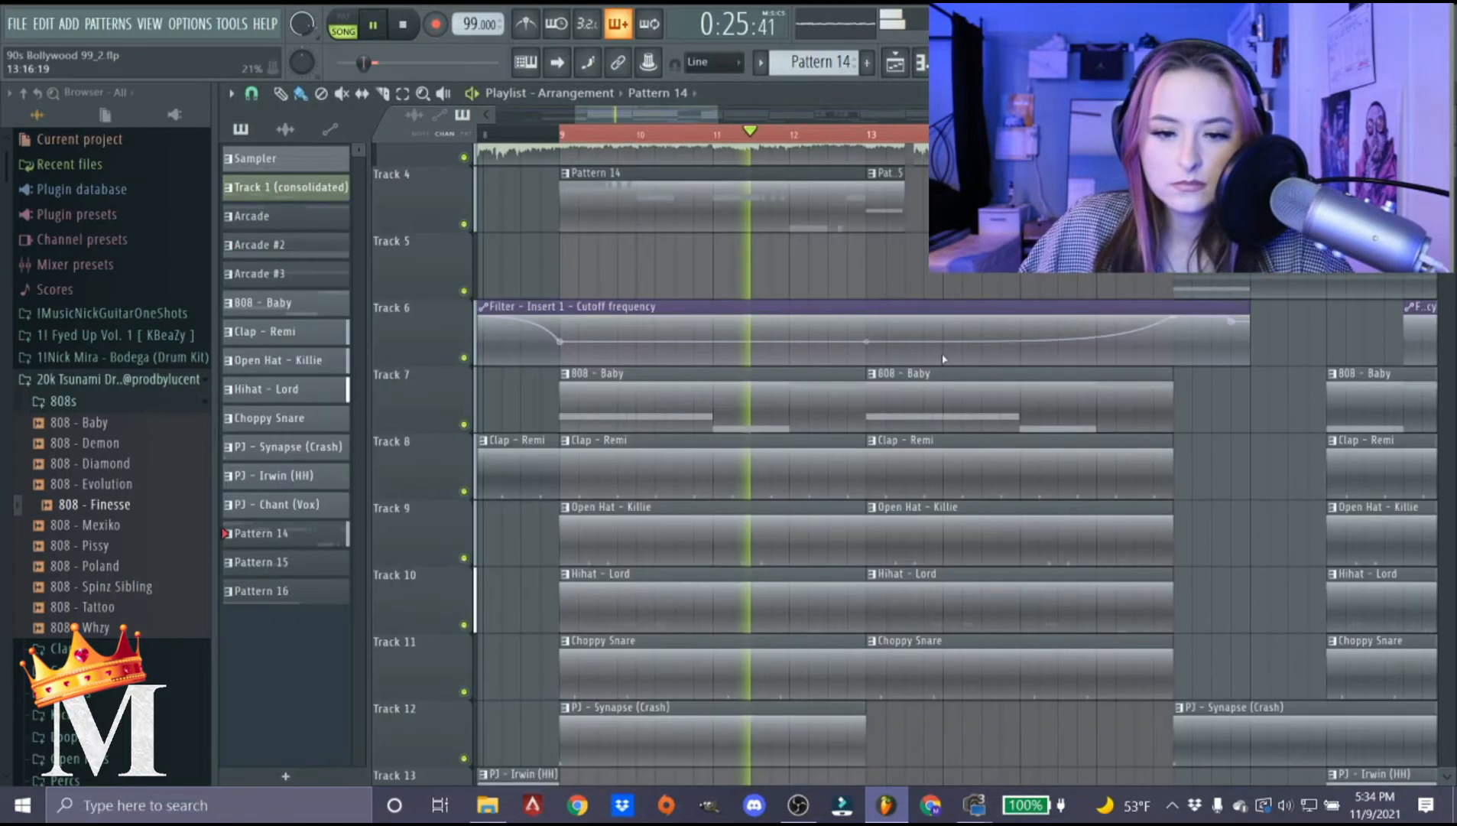
Watch the mixer levels while the section from bar 9 plays, and select the 808 - Baby mixer track.
scroll(681, 500, up, 3)
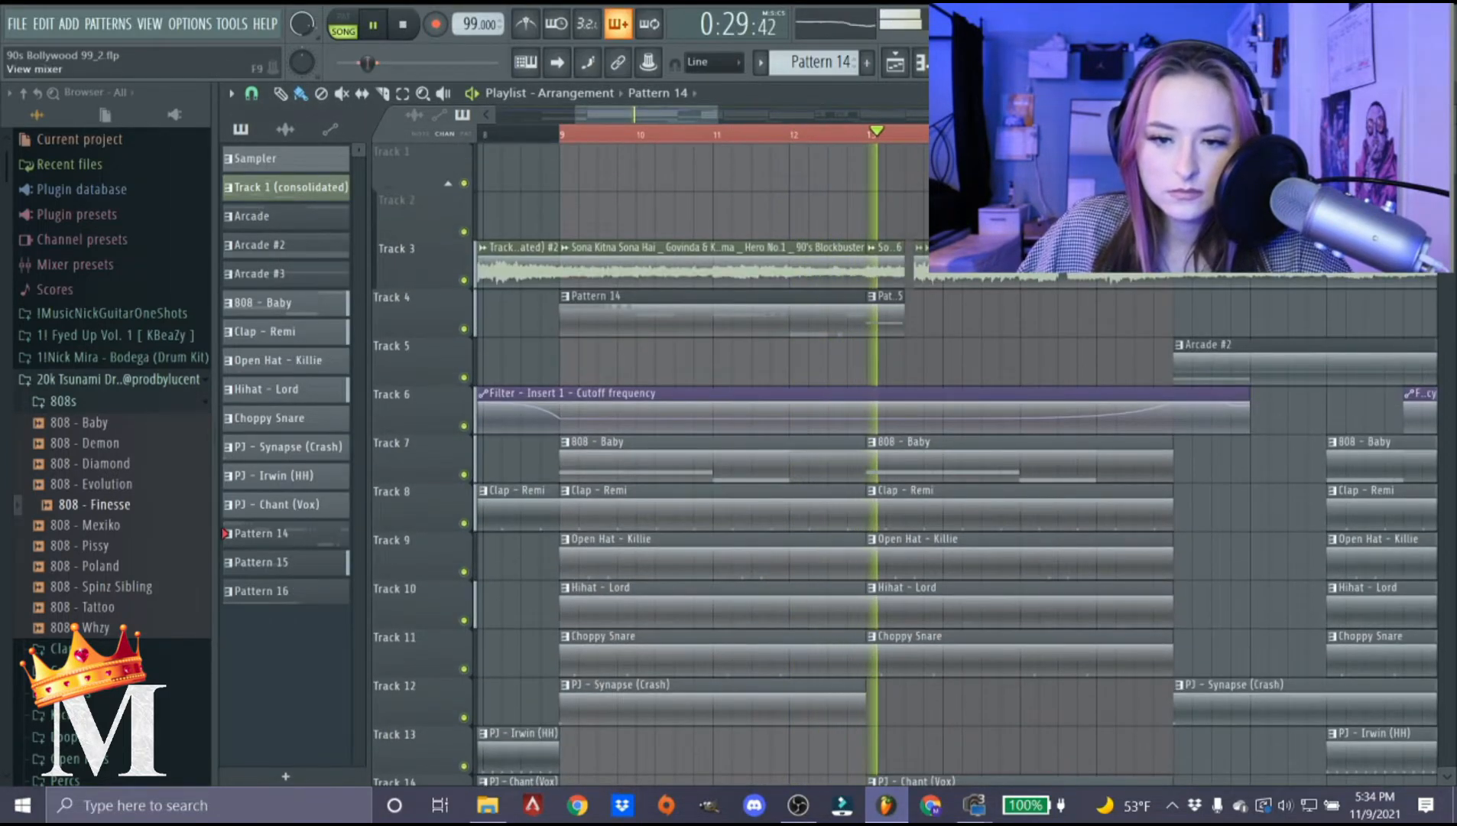
key(F9)
key(space)
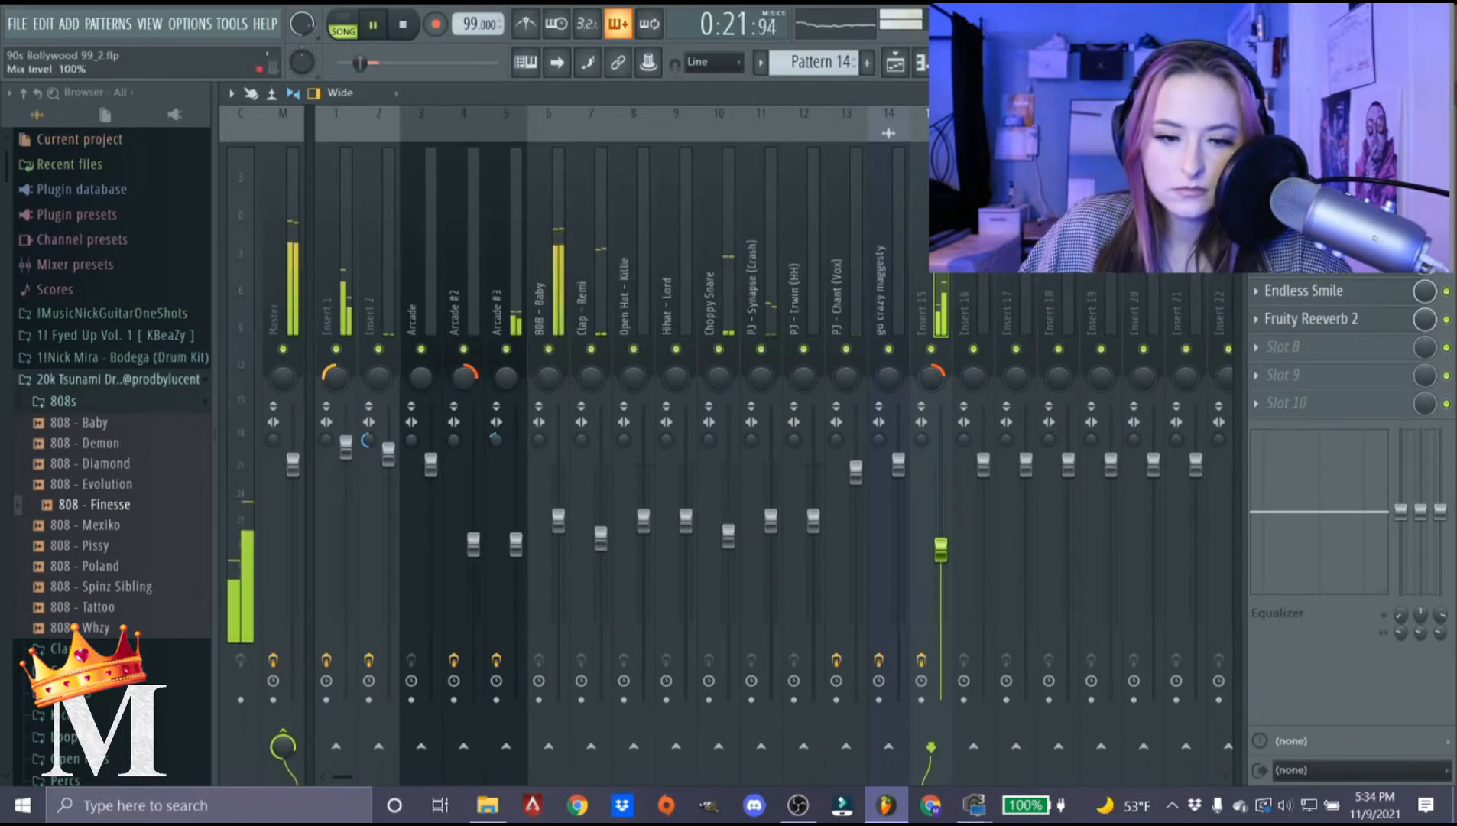
click(566, 319)
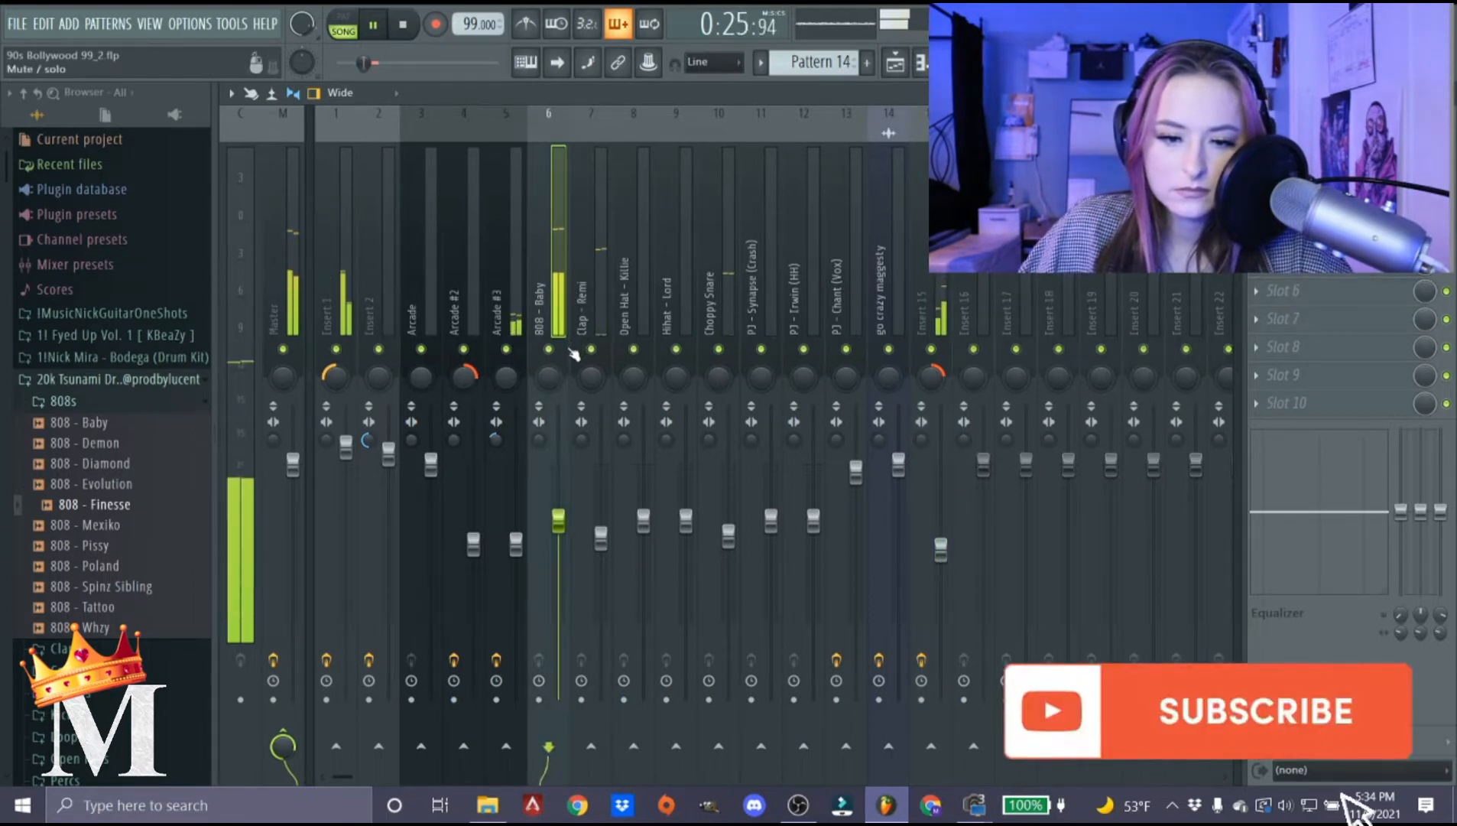
key(space)
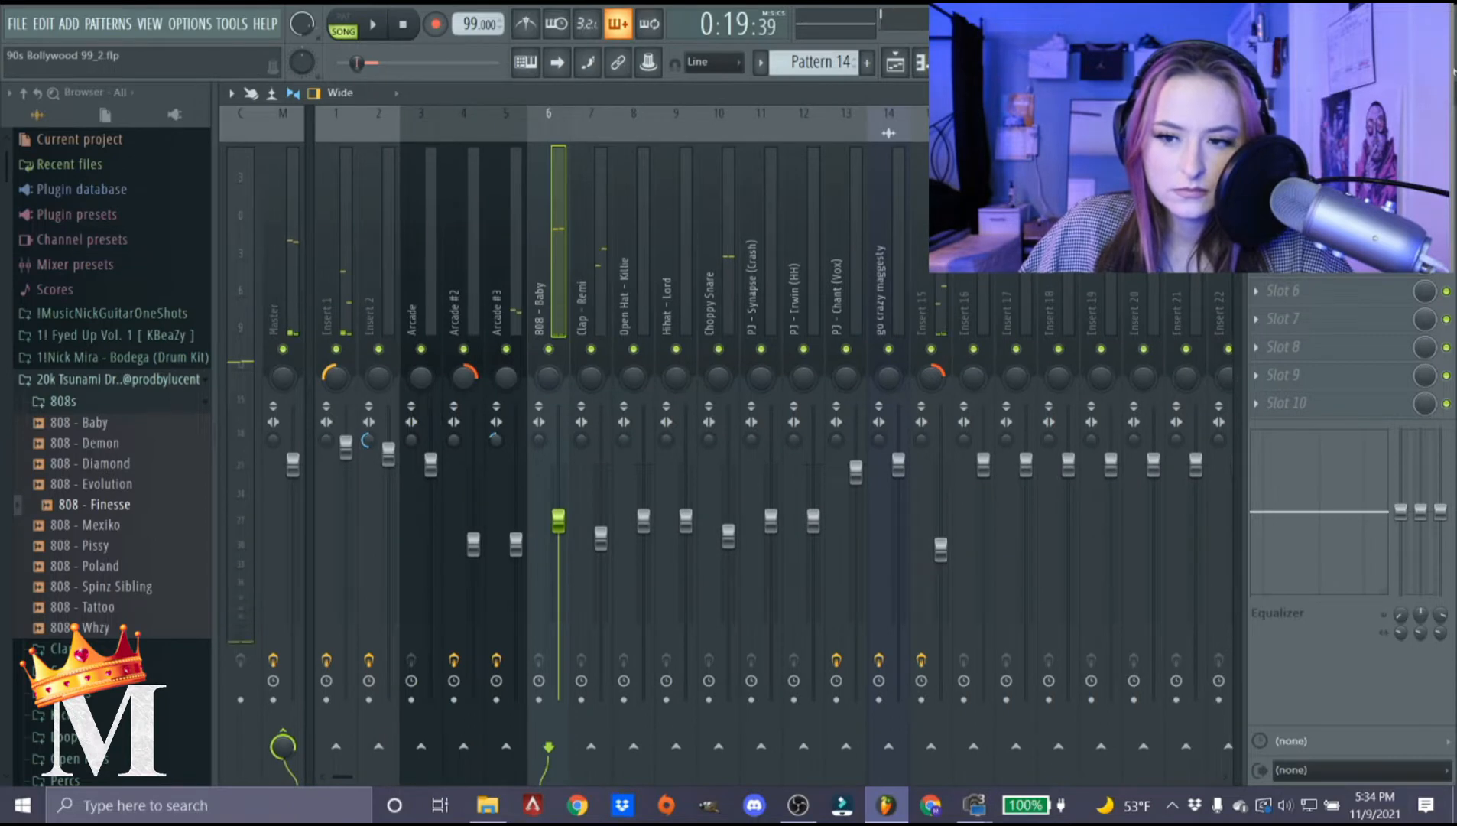
Review the drum tracks from bar 9 in the playlist, open the 808 - Baby pattern on Track 7, and return to the playlist.
key(F5)
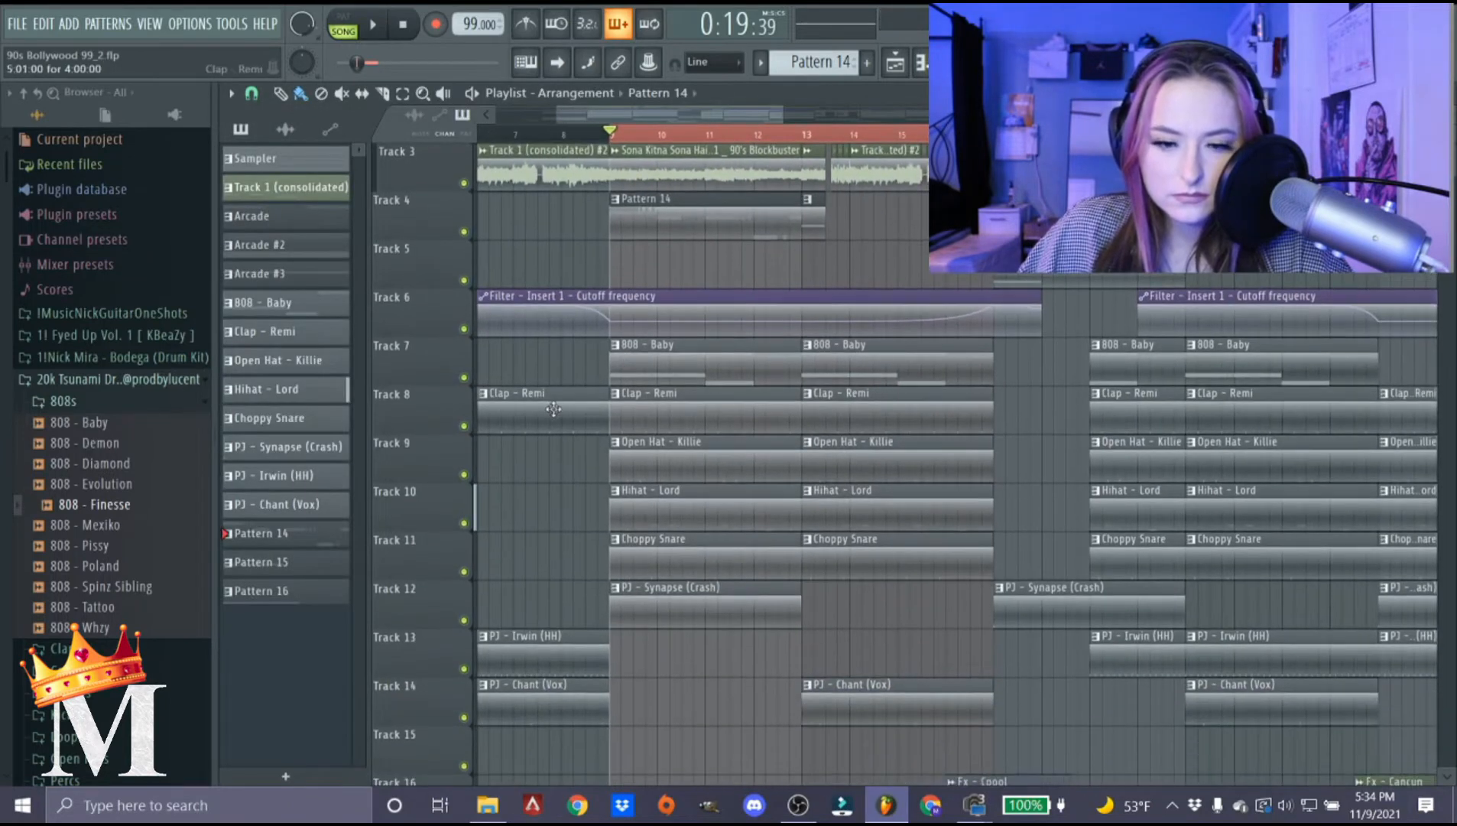
scroll(582, 414, up, 4)
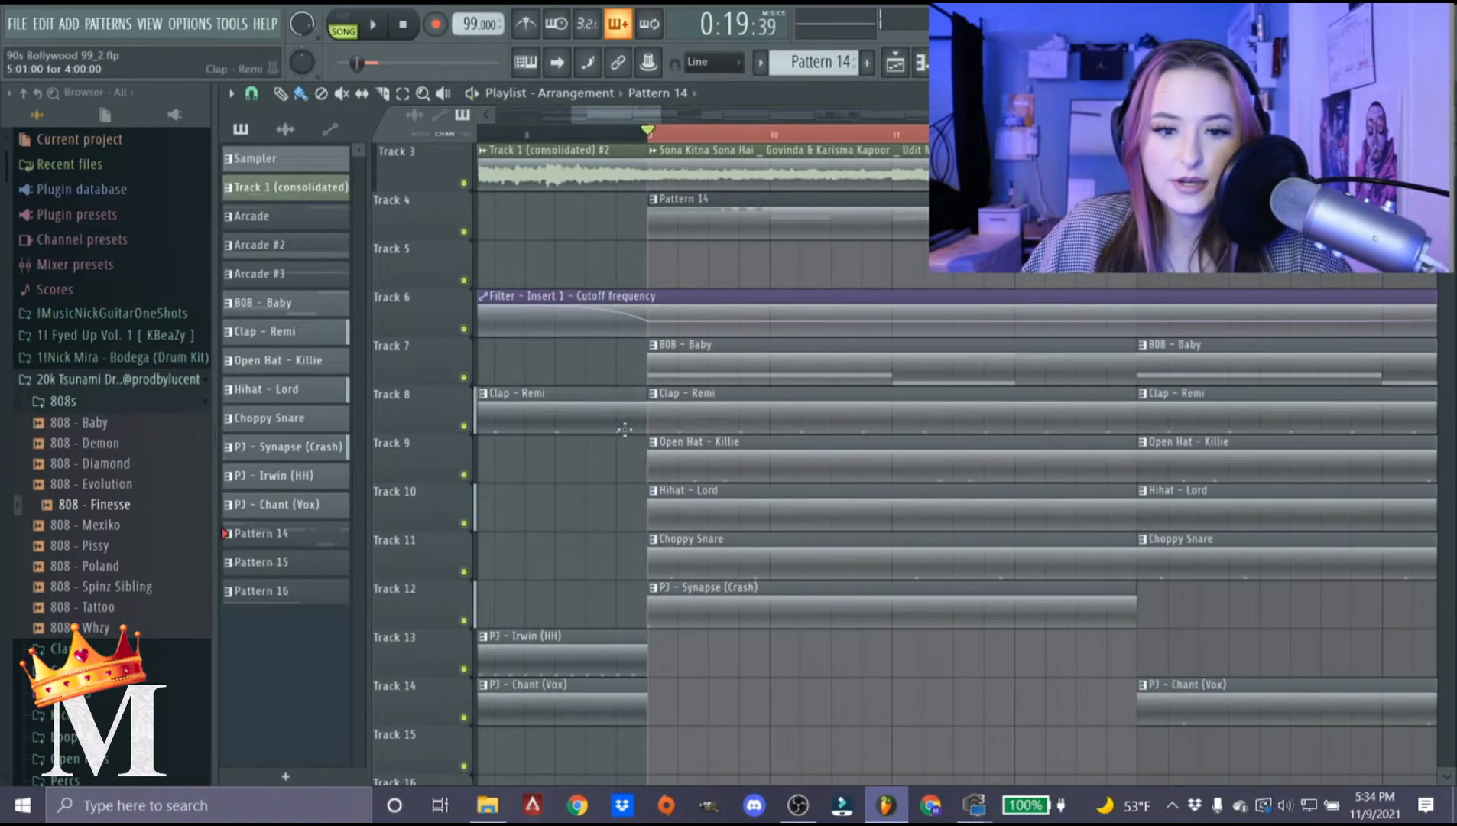
scroll(757, 474, down, 3)
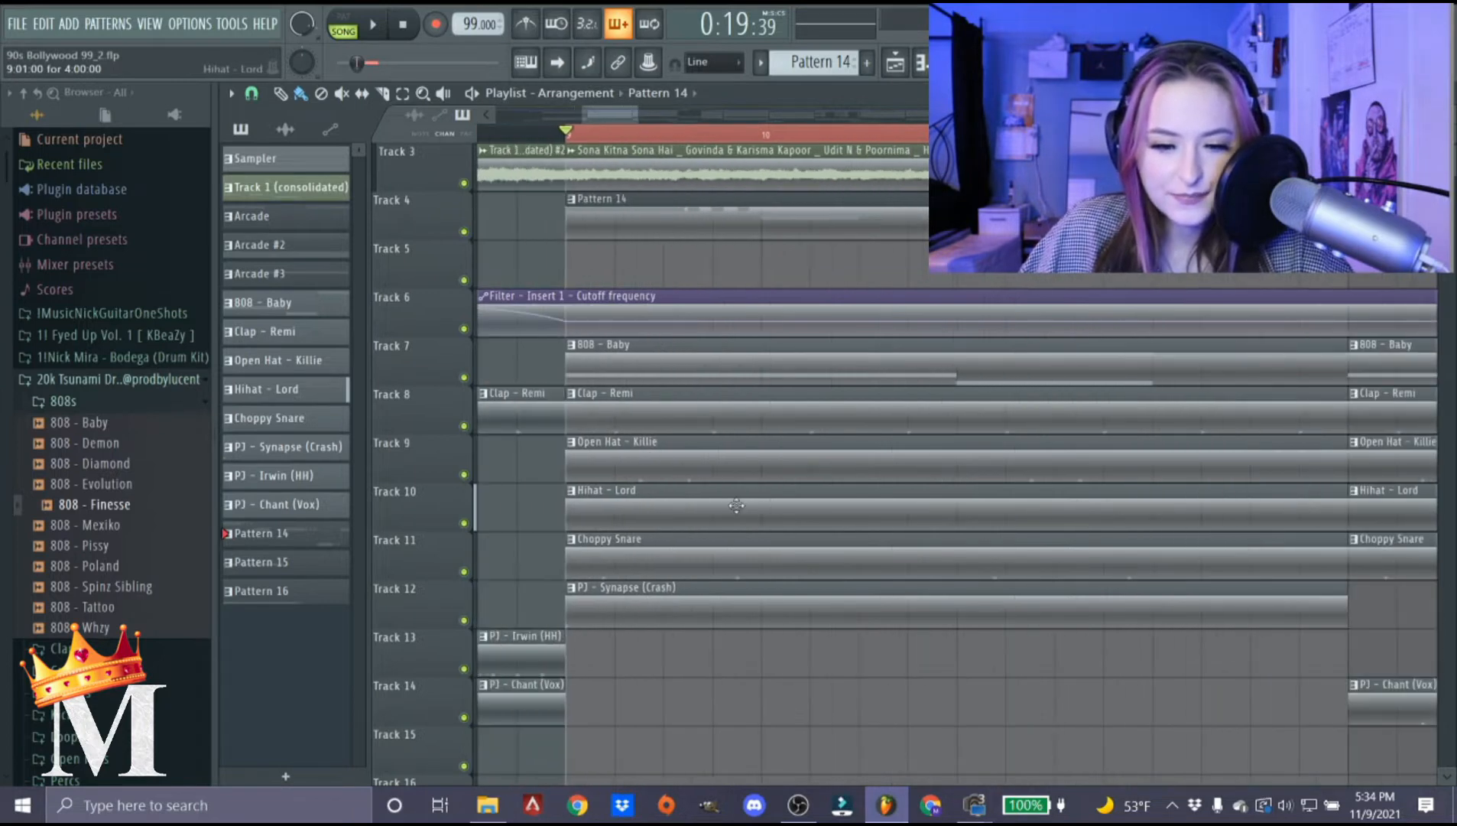
double_click(702, 368)
key(ctrl+a)
key(Delete)
key(F5)
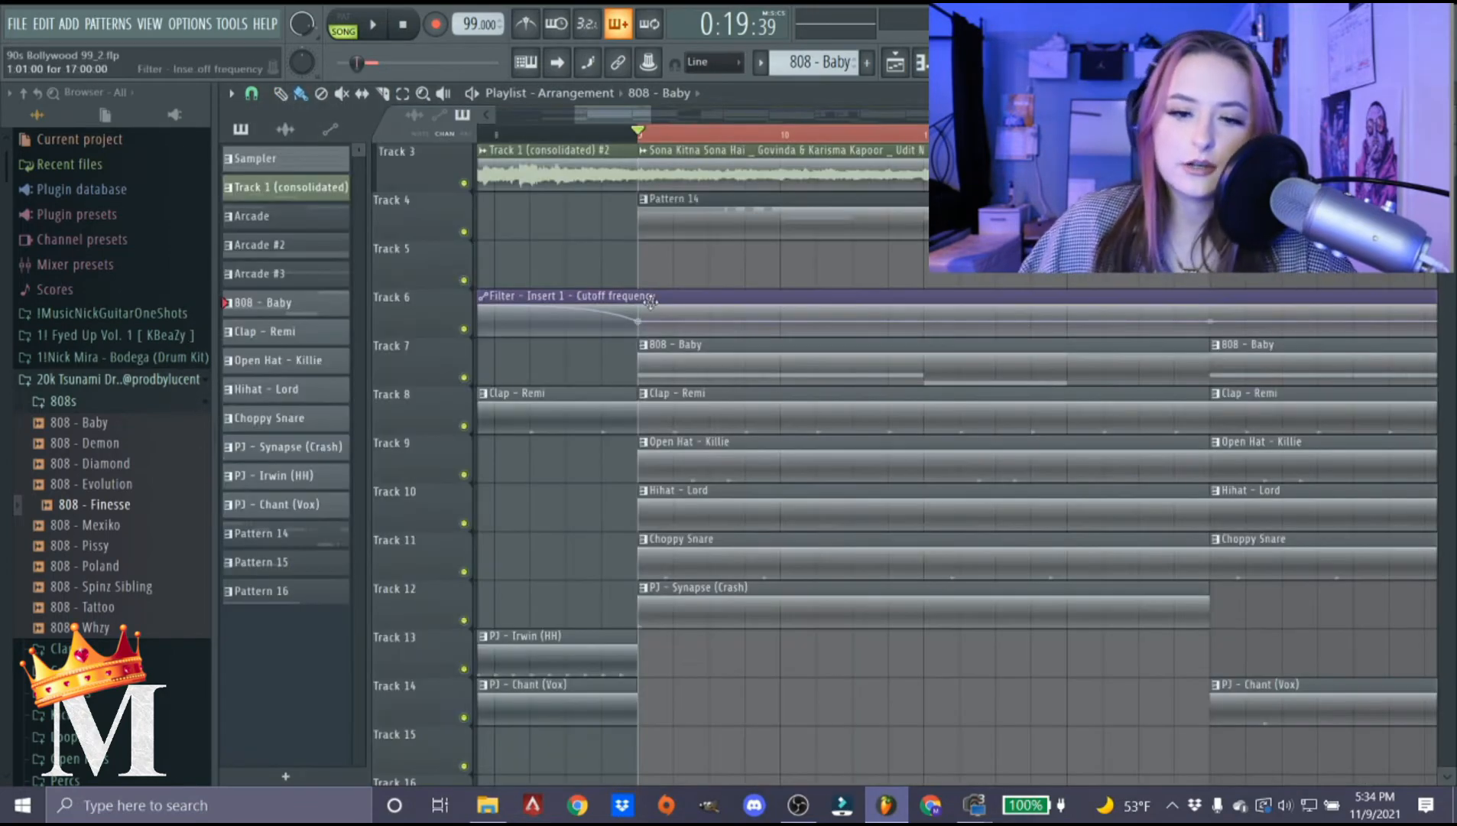
Check the sample settings of the Sona Kitna Sona Hai clip at bar 9 on Track 3, and close them.
scroll(650, 301, down, 4)
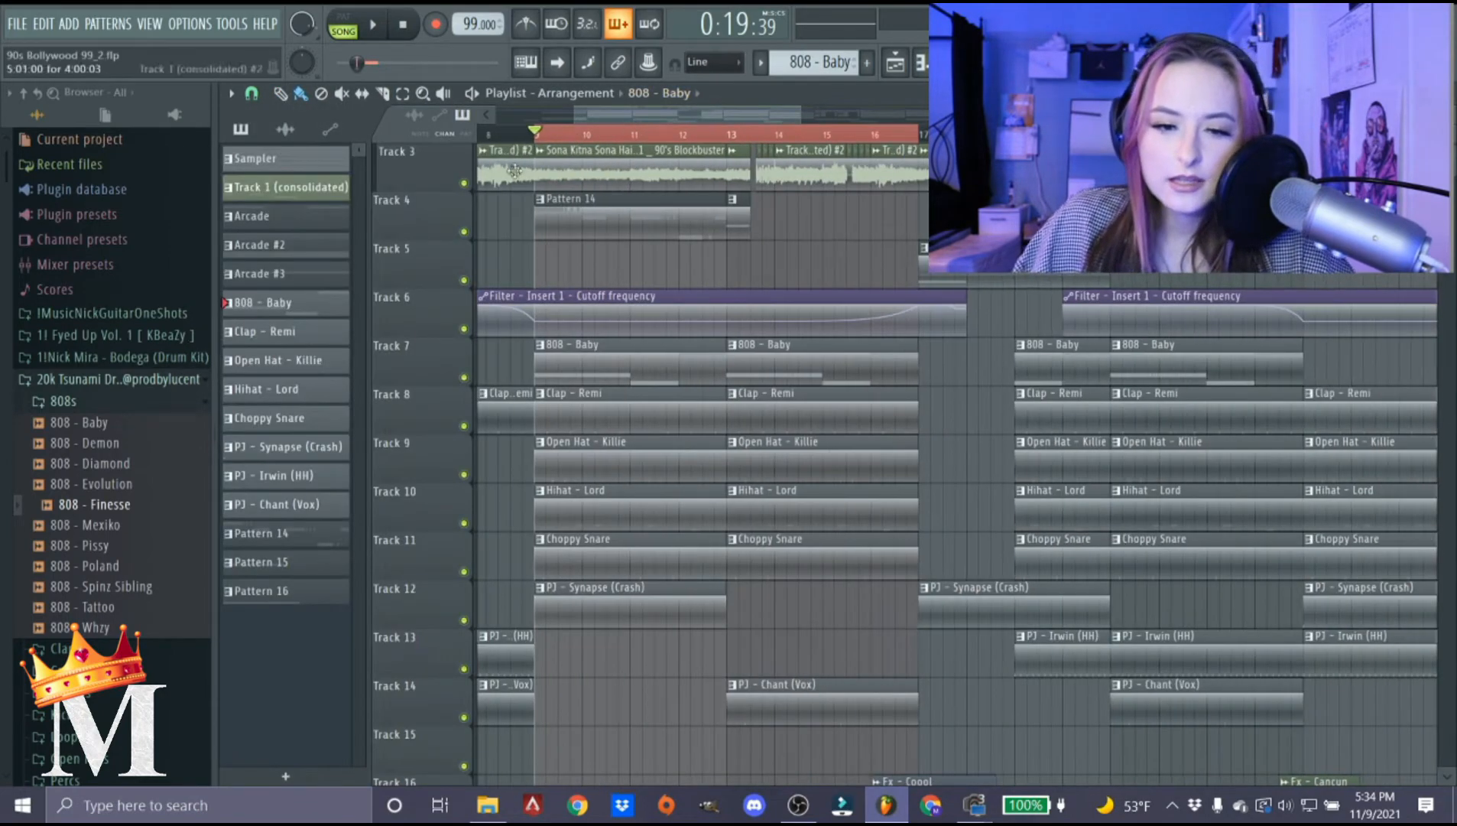
scroll(515, 170, up, 4)
double_click(612, 170)
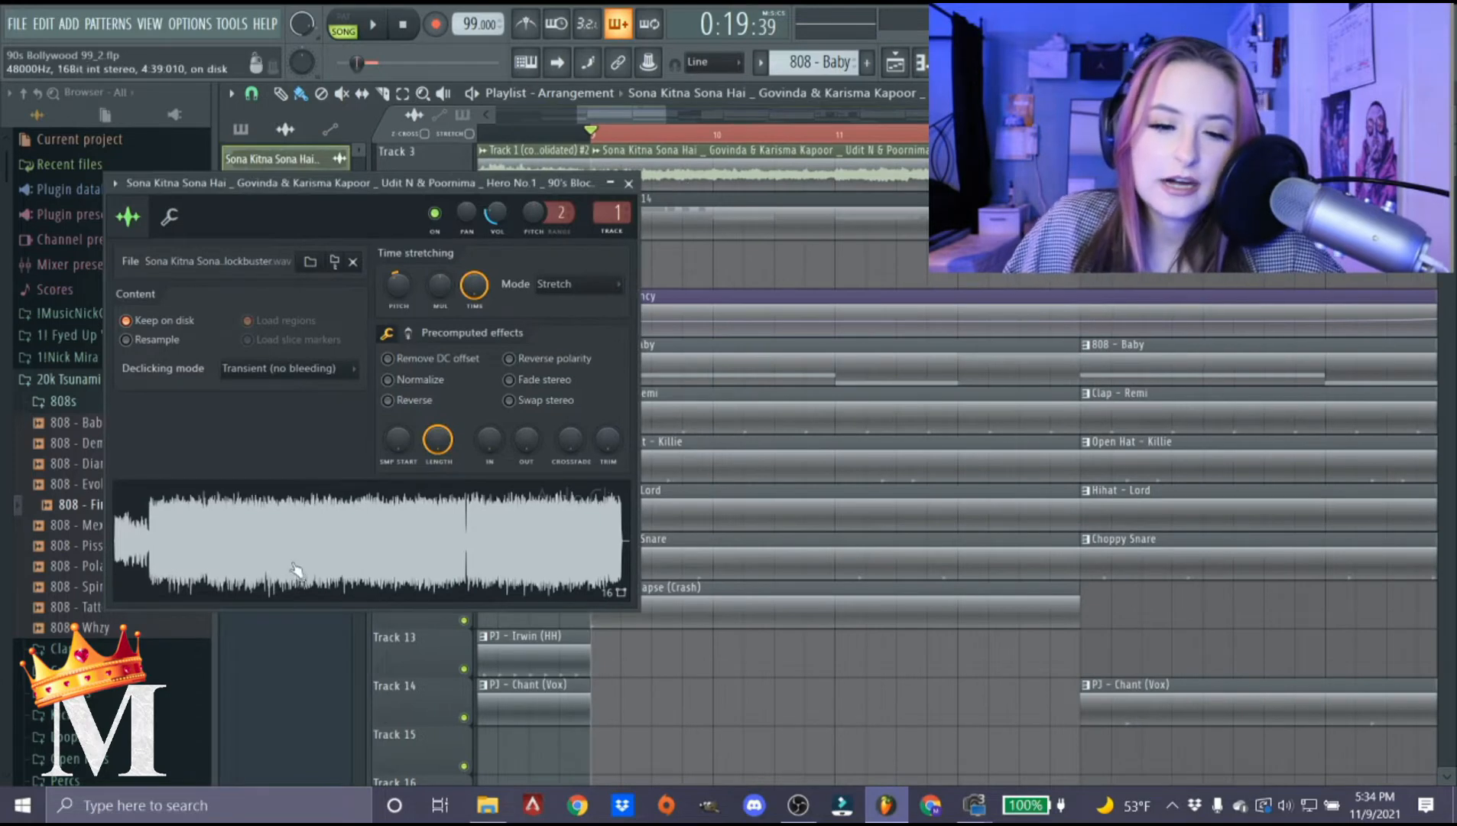
click(629, 186)
Load the sample of the Sona Kitna Sona Hai clip at the start of Track 3 into the Edison audio editor.
key(Home)
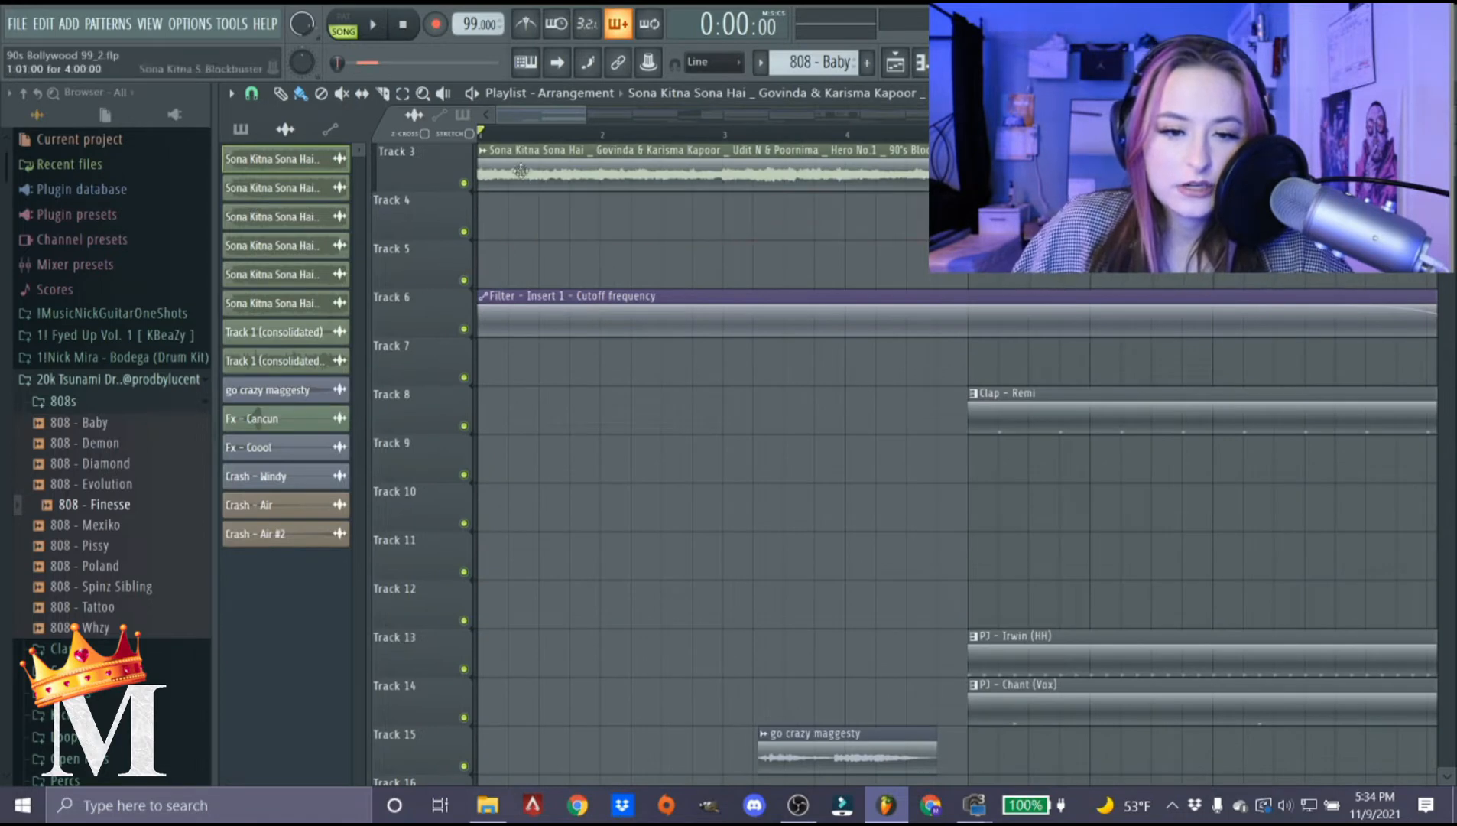
double_click(523, 175)
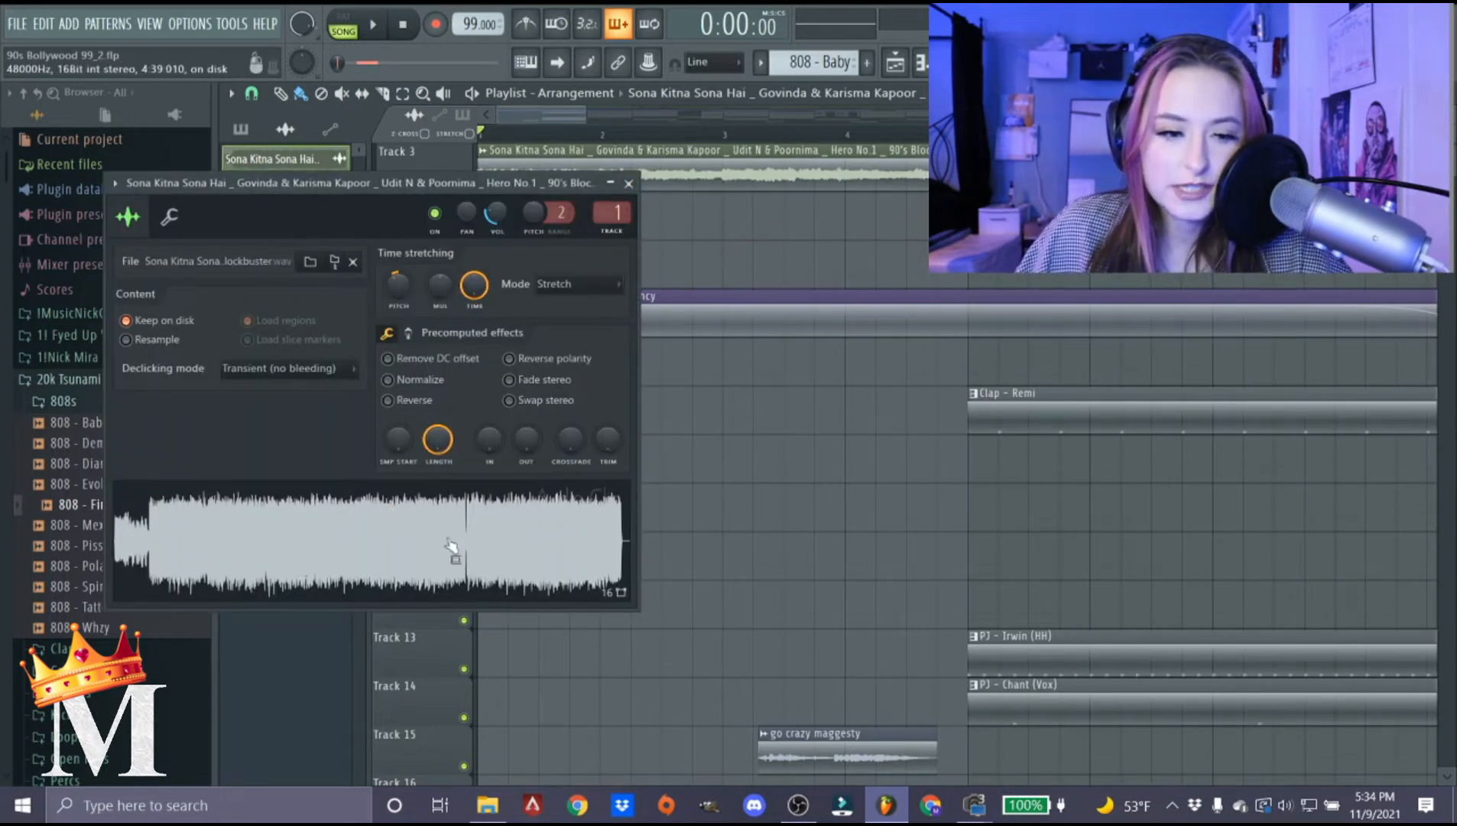
right_click(228, 599)
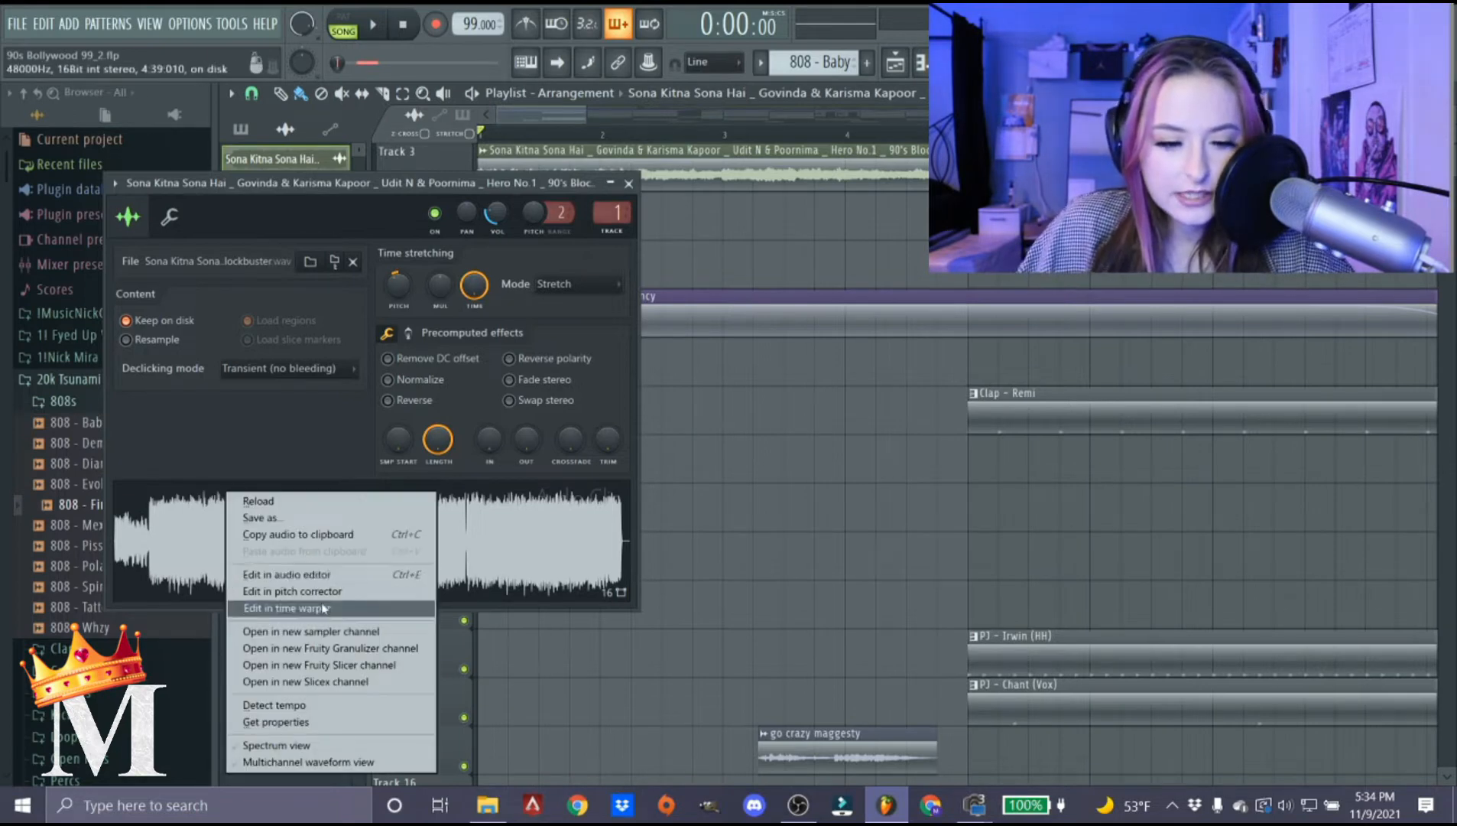
click(329, 577)
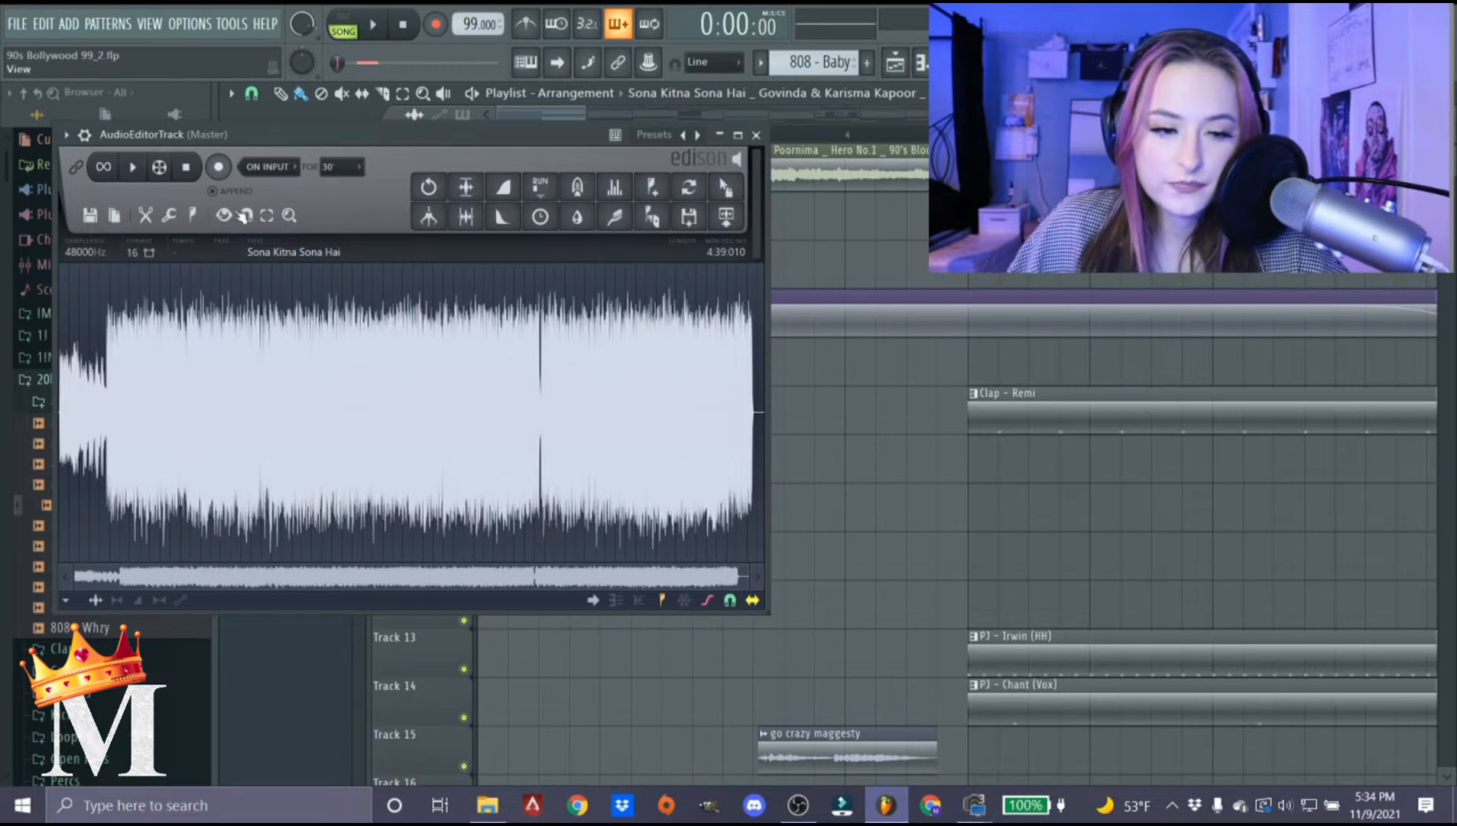
click(171, 217)
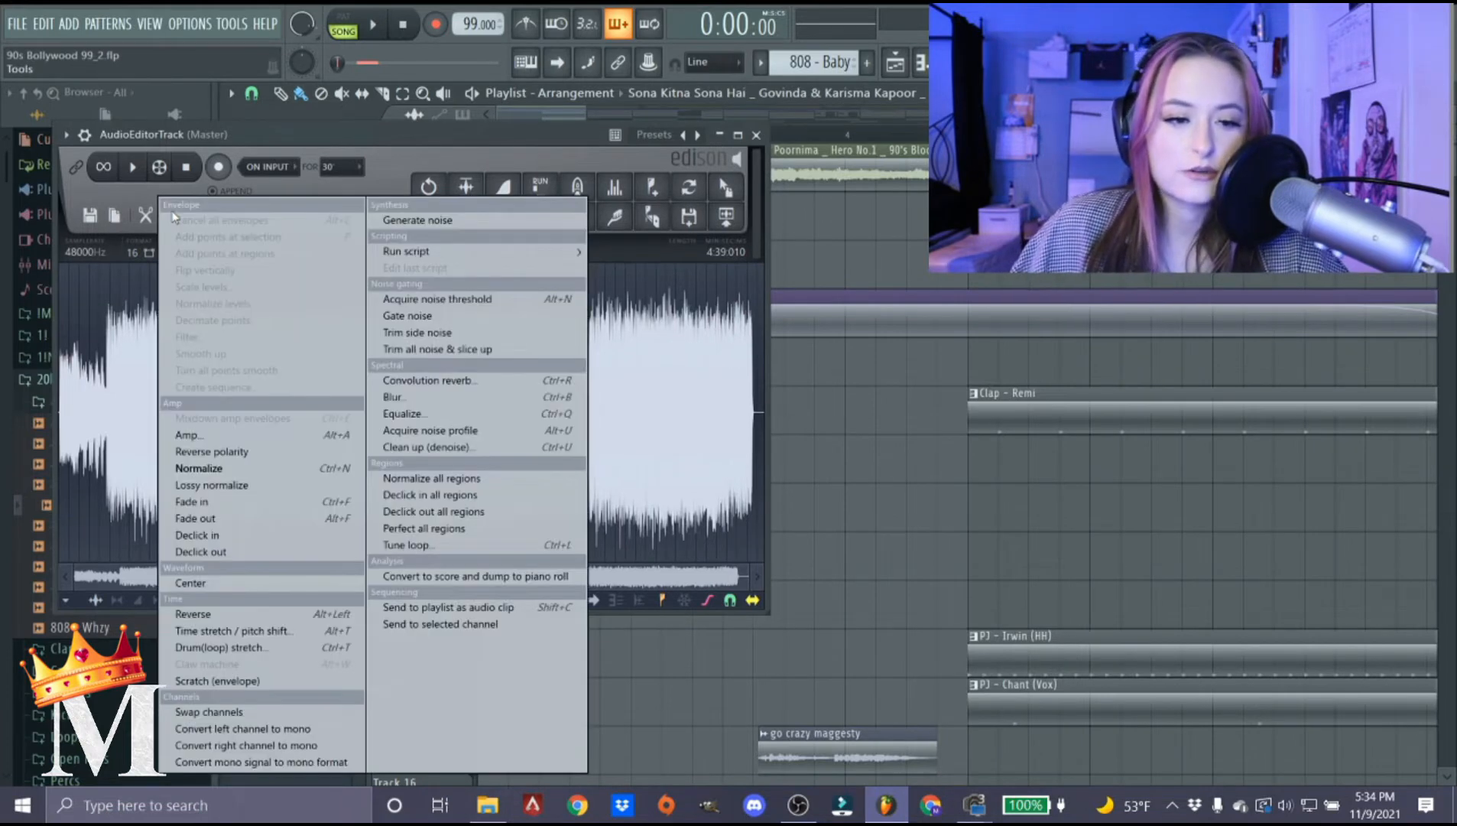
click(509, 578)
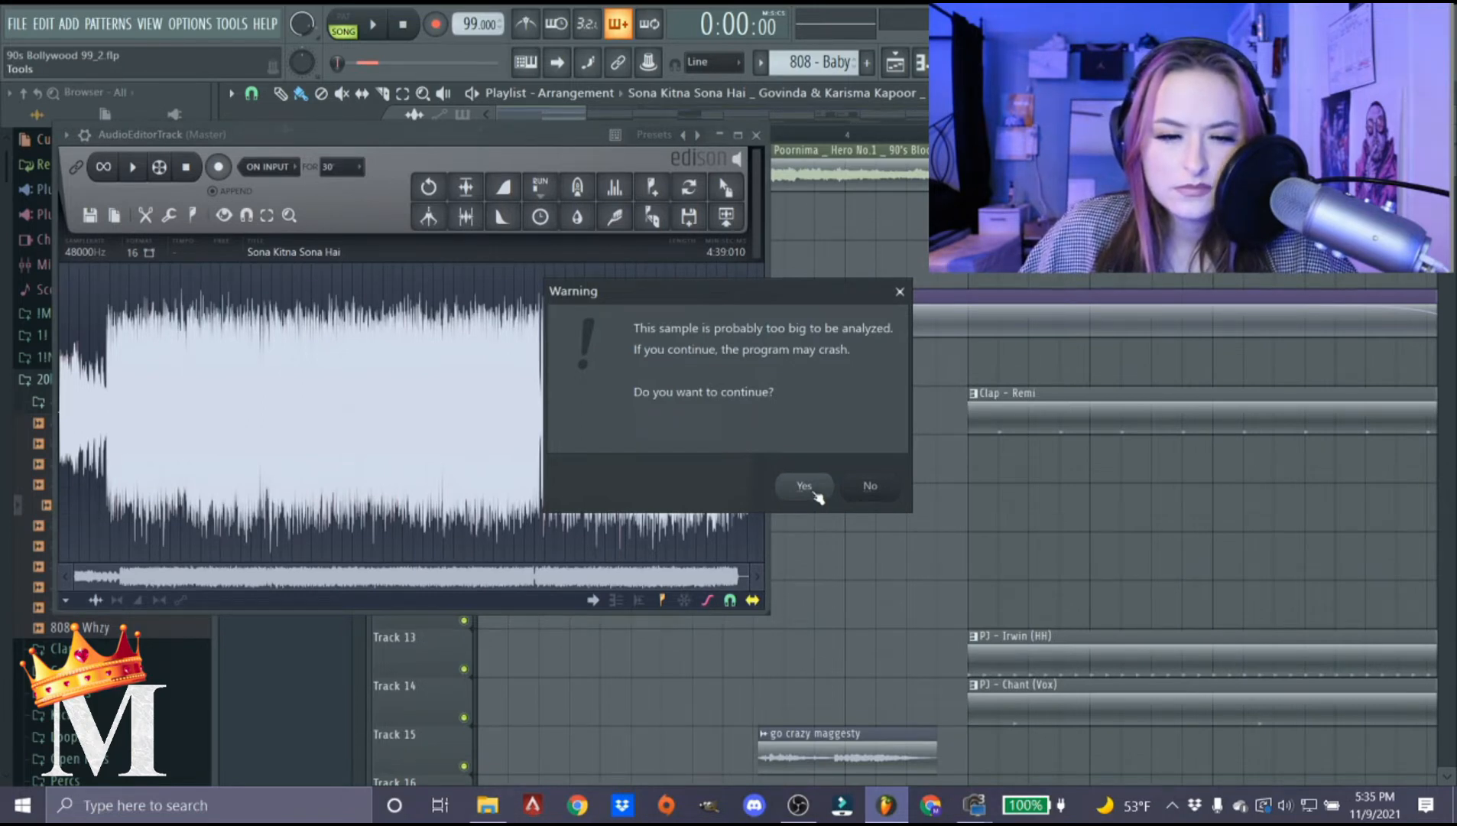
click(887, 491)
click(757, 135)
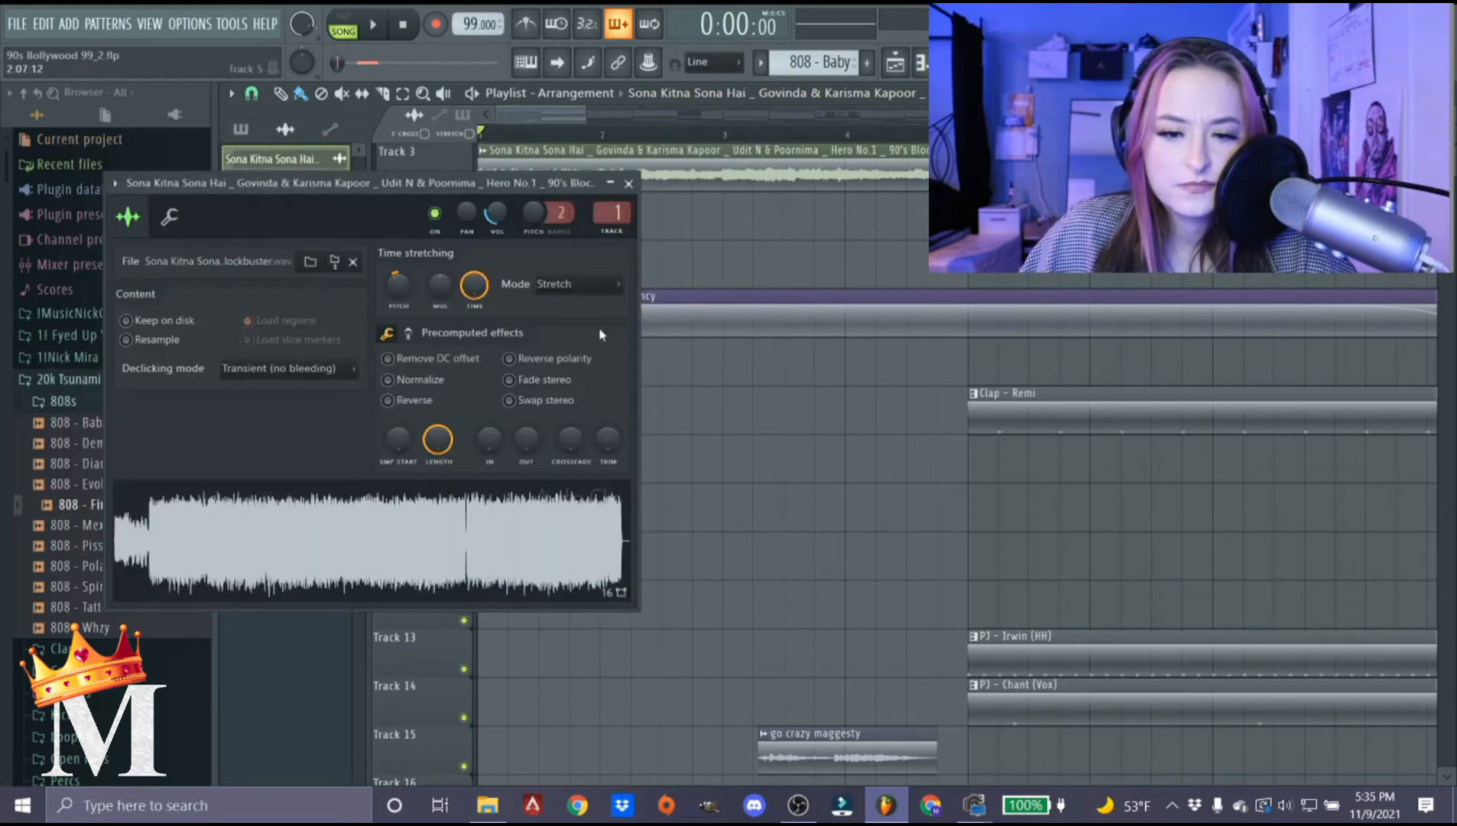
click(628, 201)
Select bars 1 to 4 of the playlist and consolidate Track 3 over that range.
scroll(520, 271, up, 2)
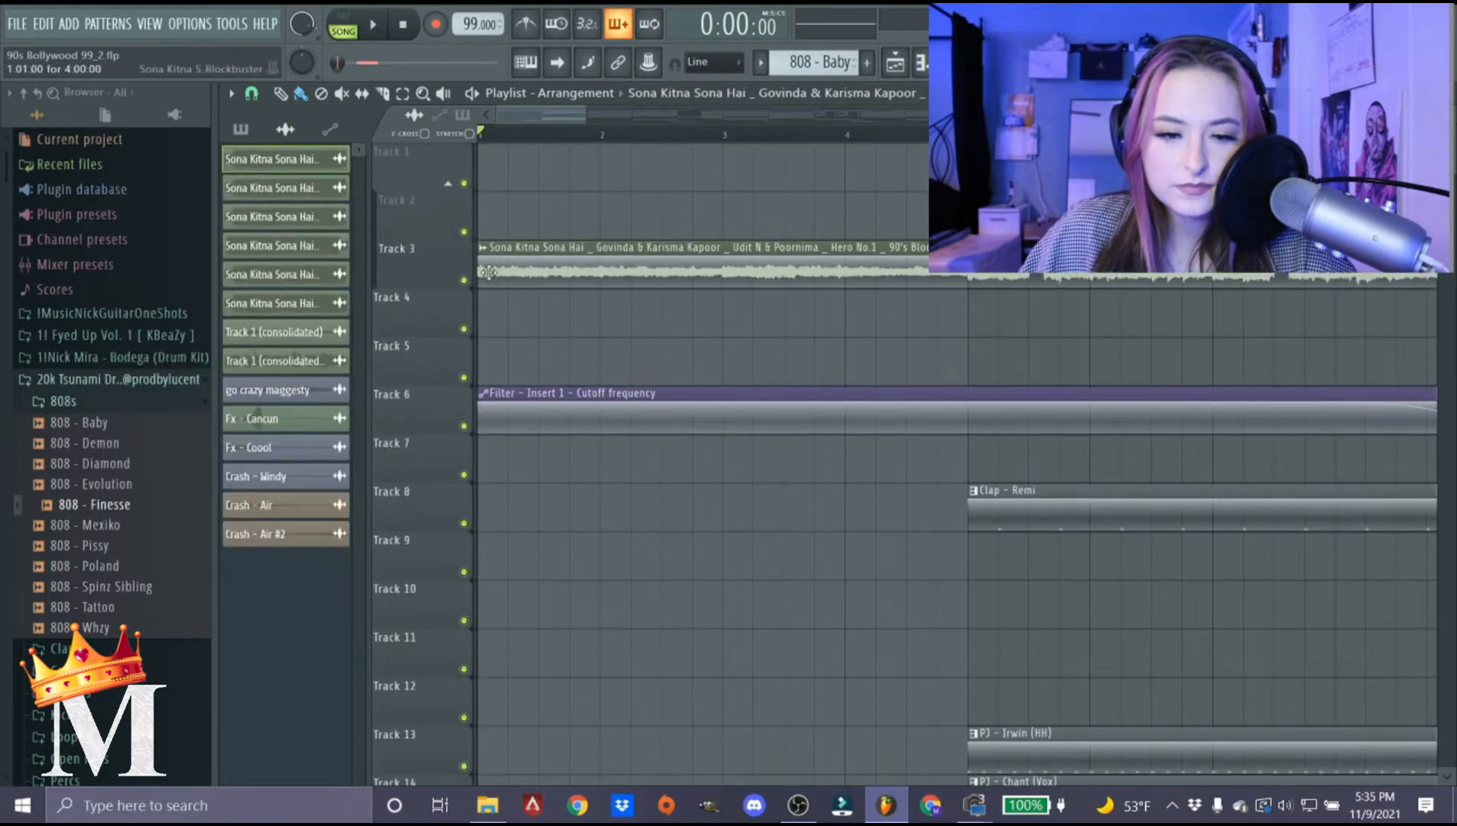
drag(600, 134, 967, 134)
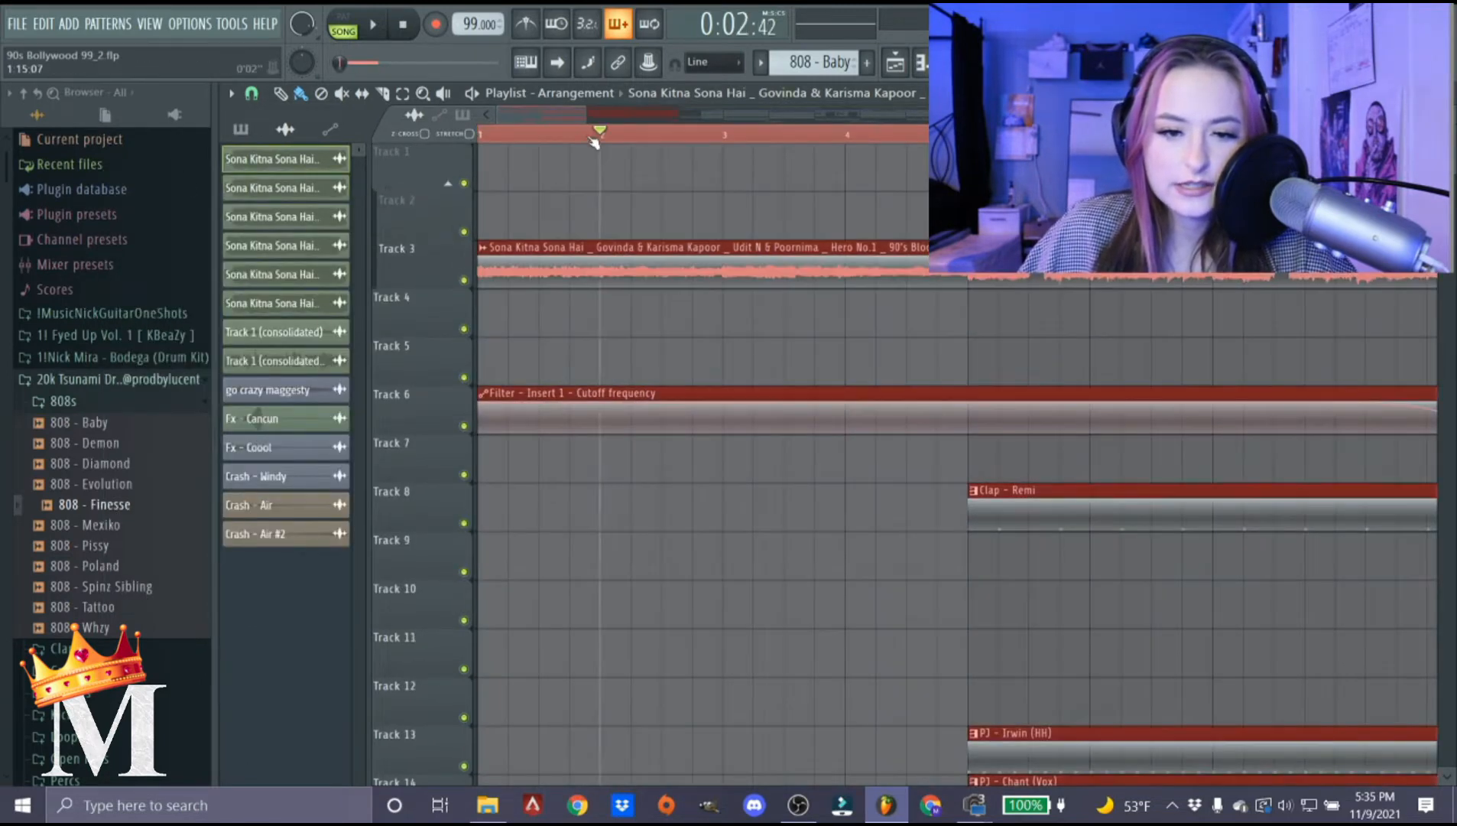
click(374, 255)
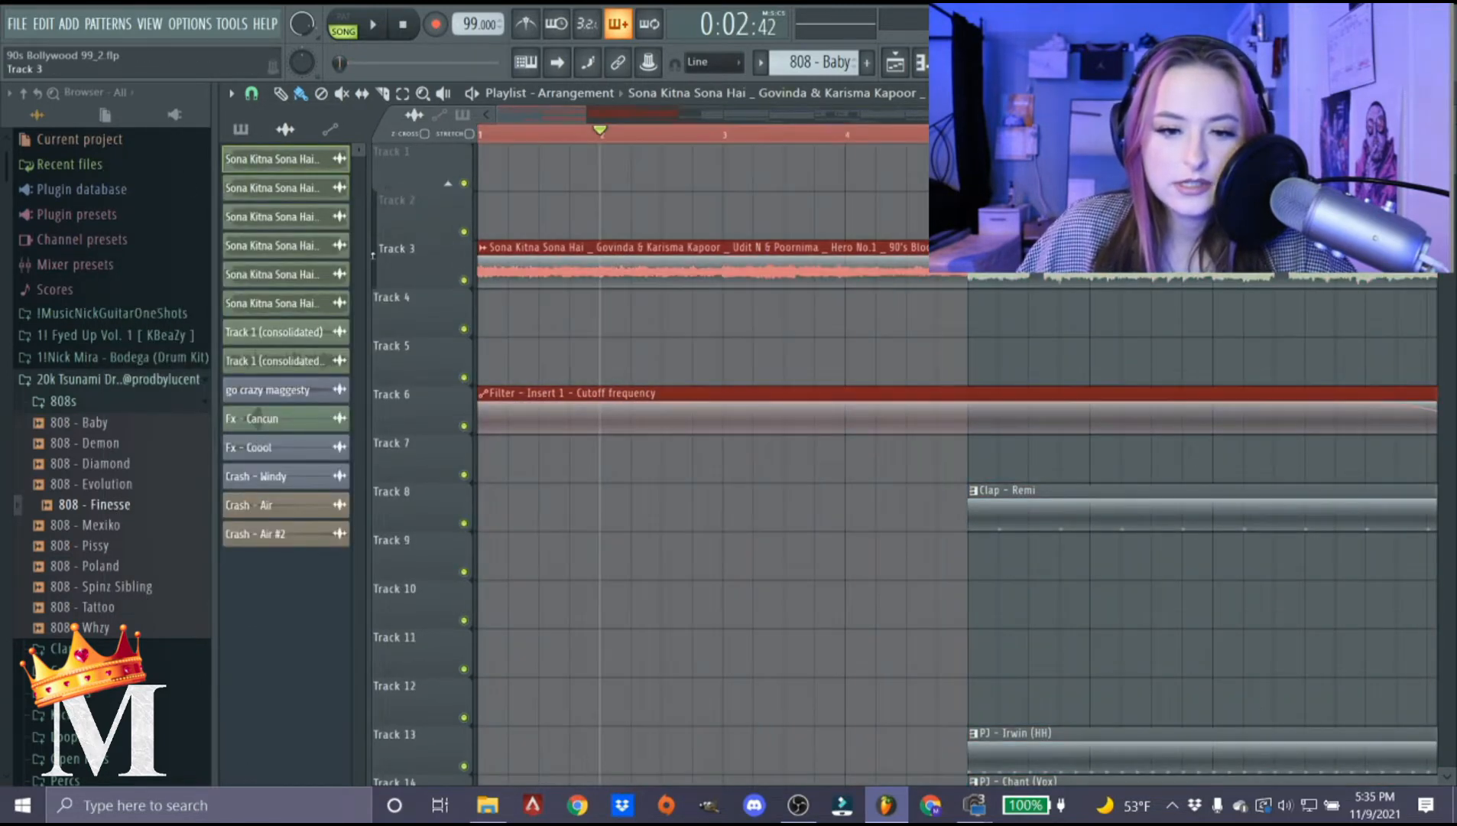
right_click(468, 264)
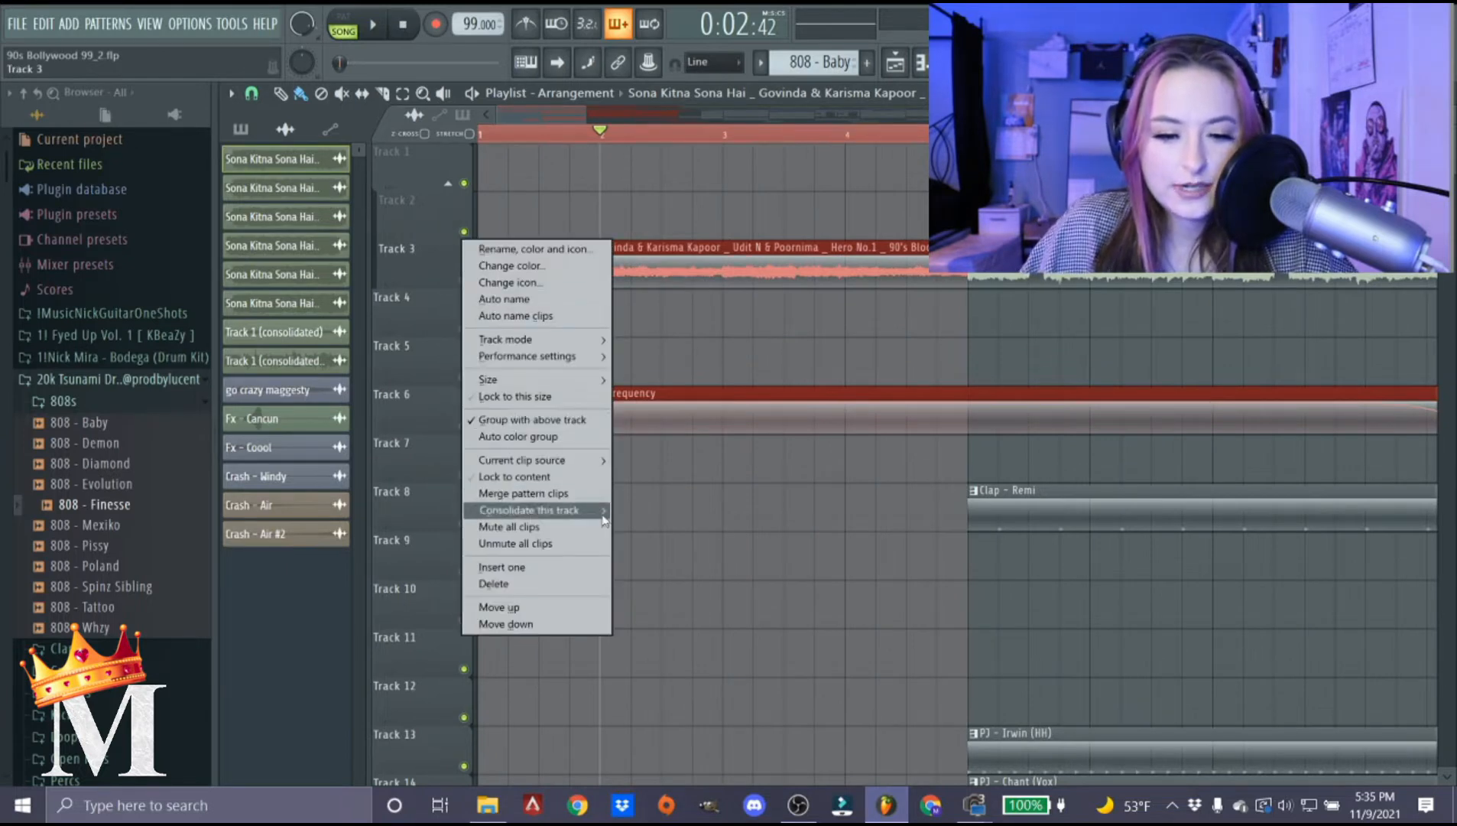
click(643, 511)
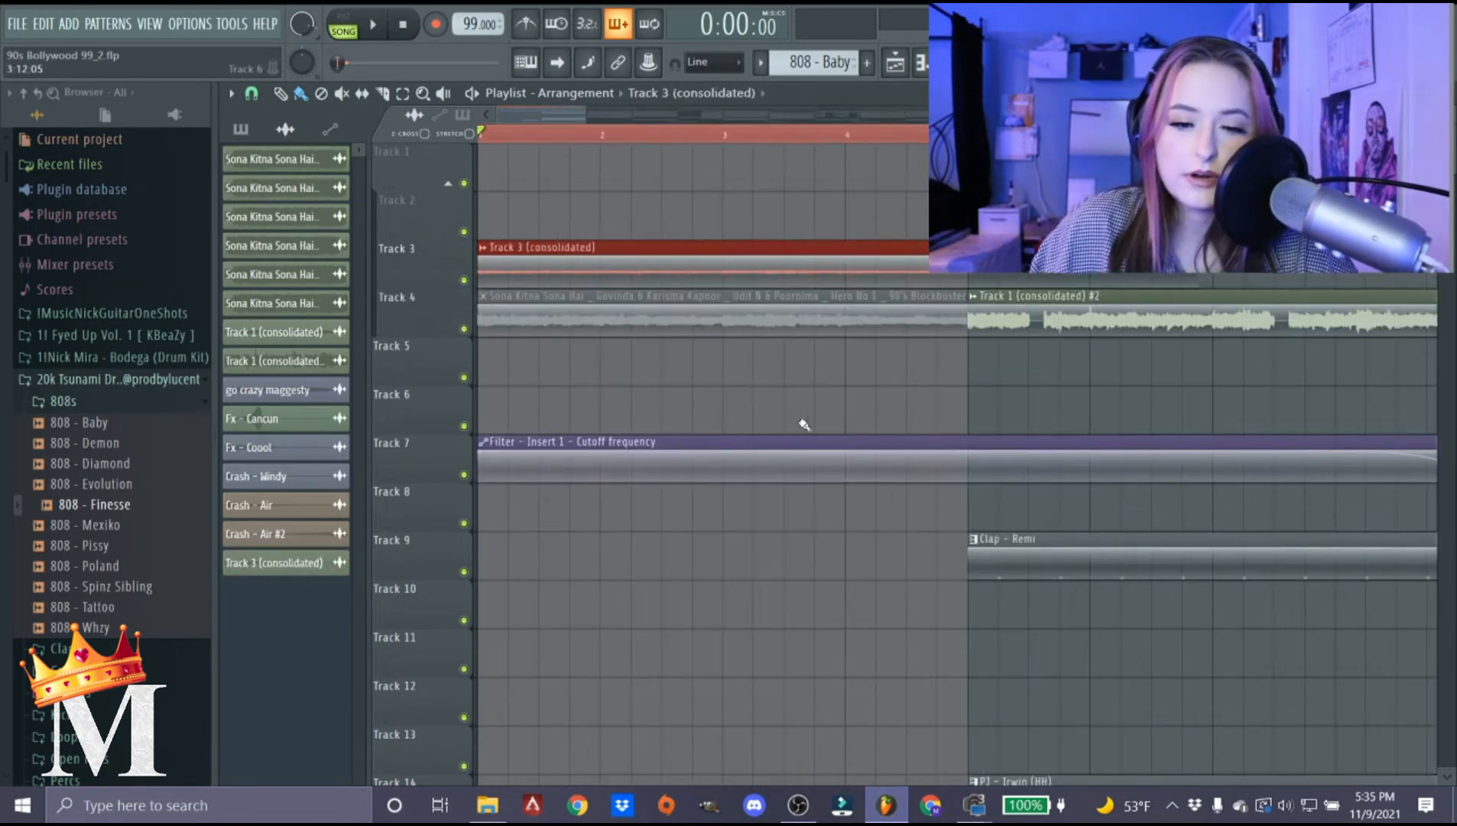
Normalize the Track 3 (consolidated) audio clip in its sample settings and close them.
double_click(547, 269)
click(389, 379)
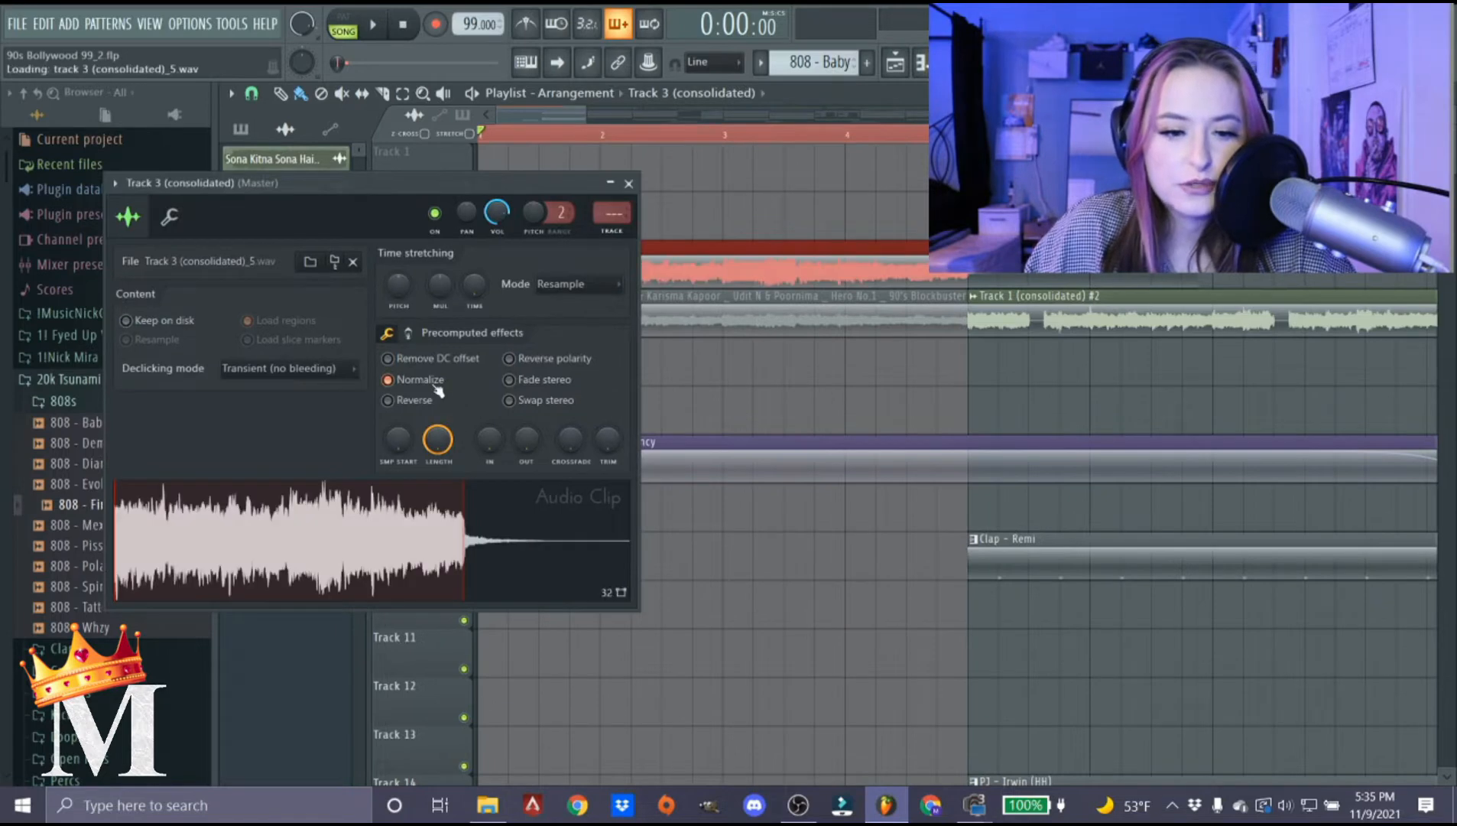
click(630, 185)
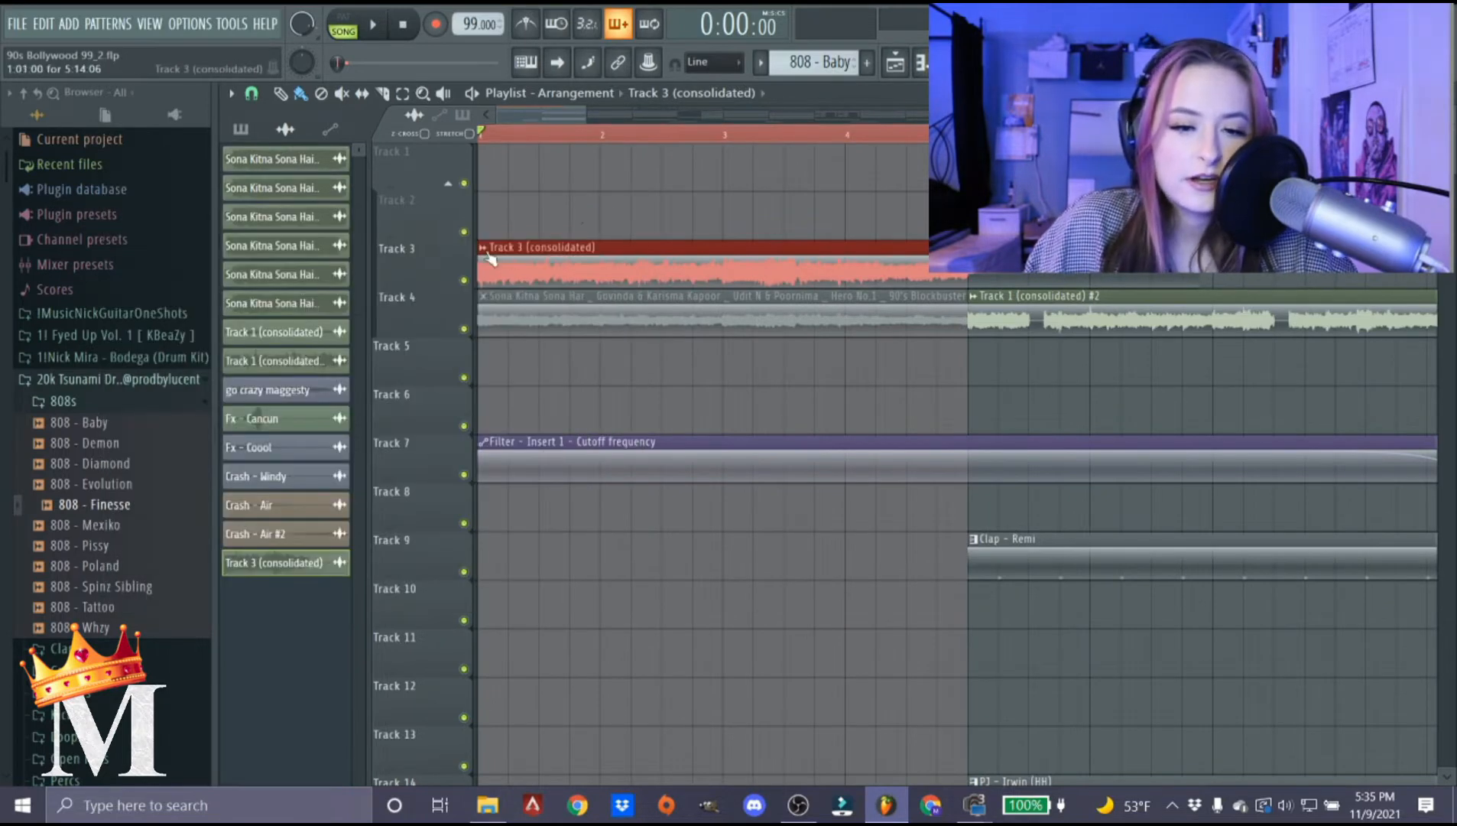
Load the Track 3 (consolidated) sample into the Edison audio editor, convert it to score and dump it to the piano roll.
click(483, 248)
click(533, 313)
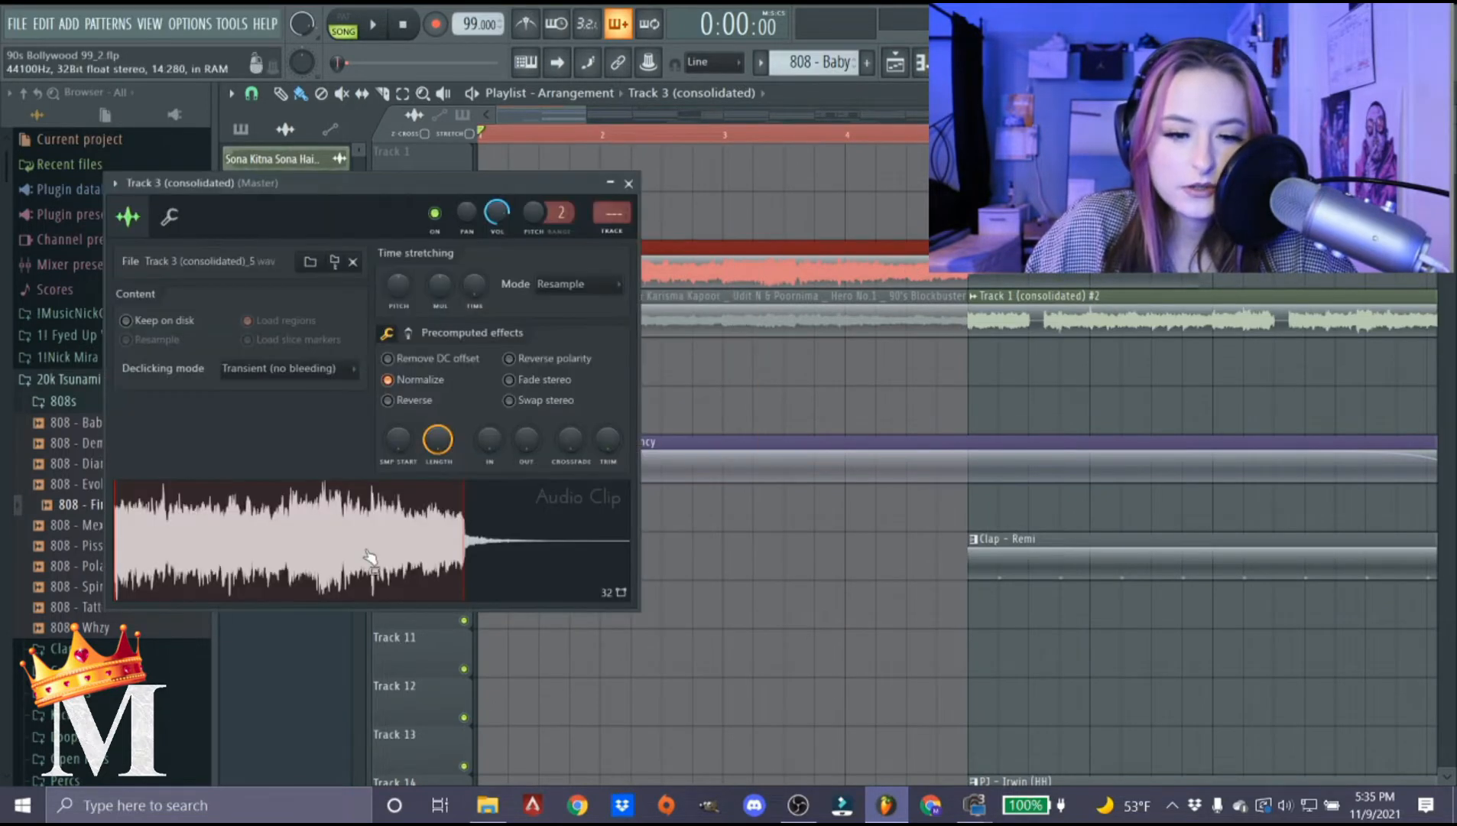
right_click(215, 526)
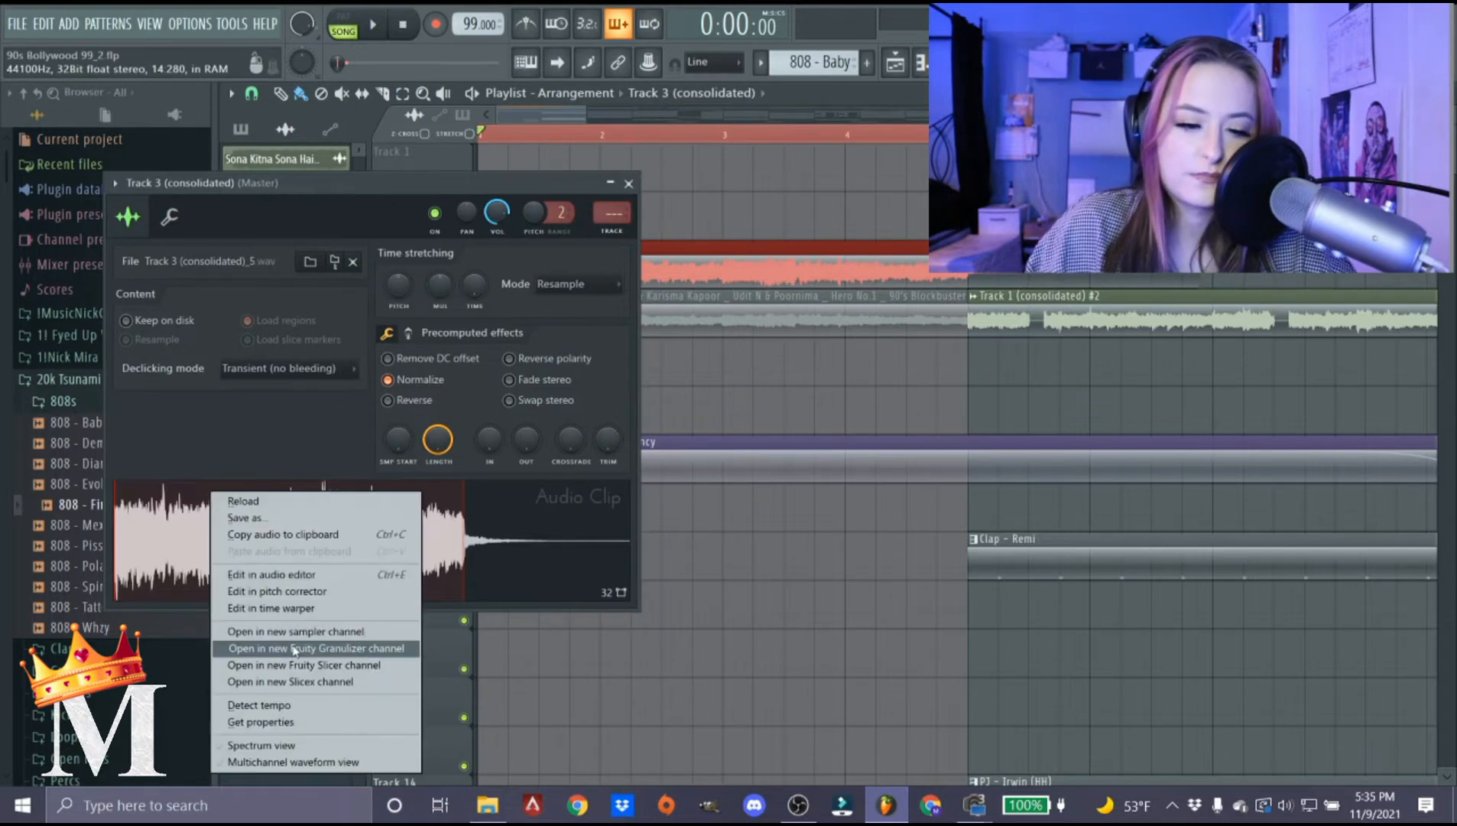
click(275, 575)
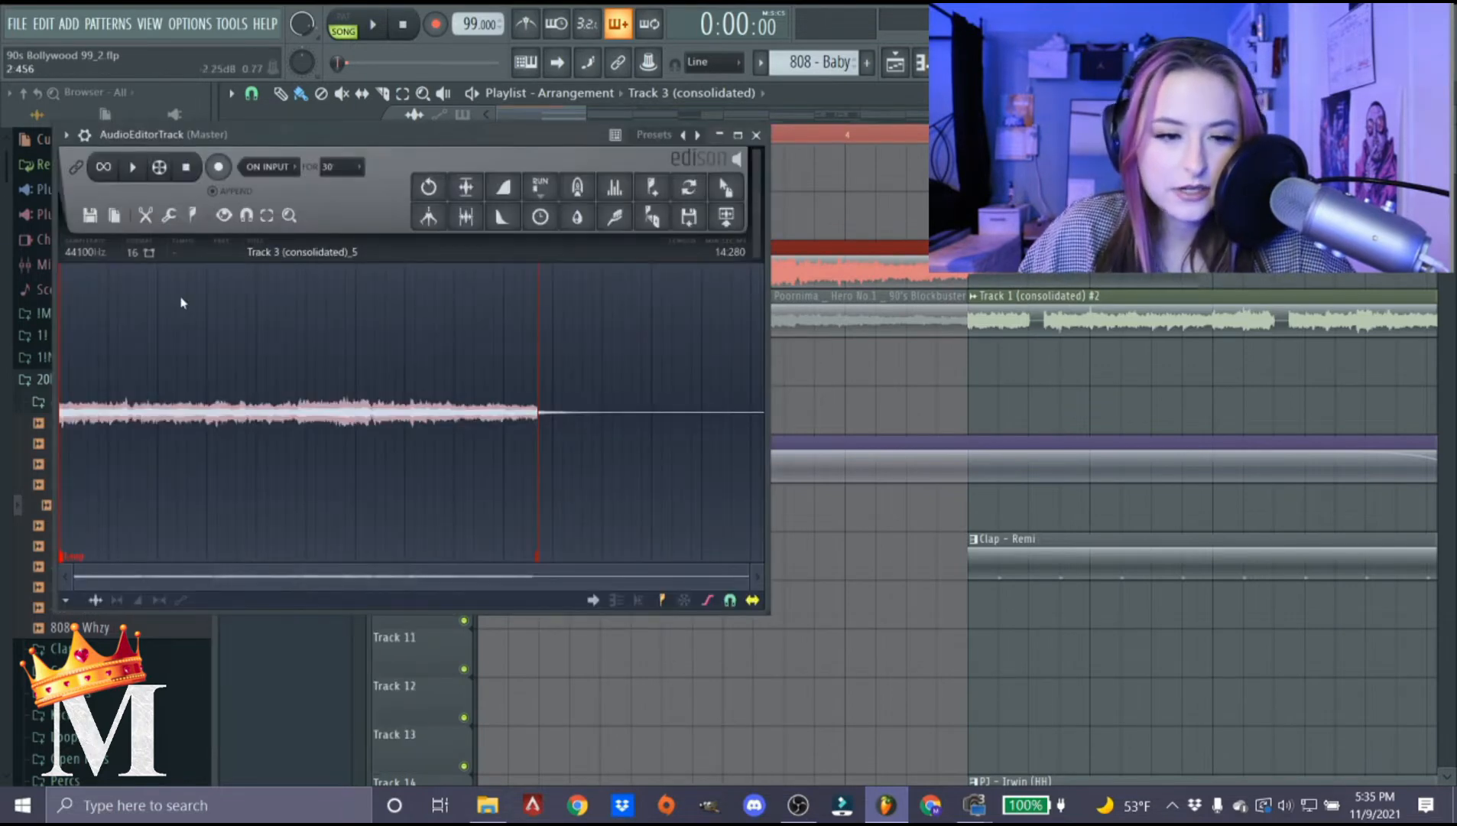
click(169, 215)
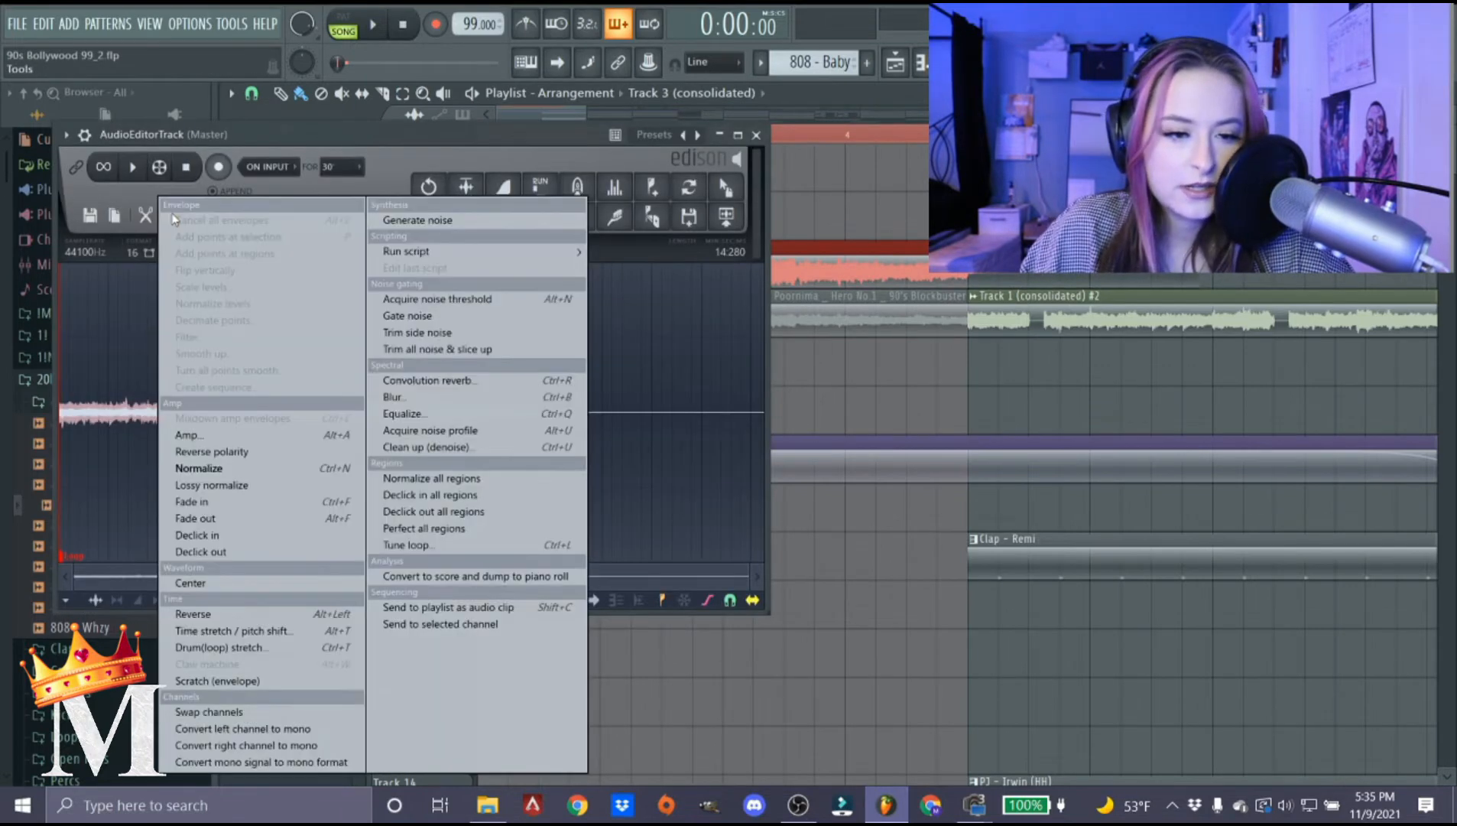
click(407, 577)
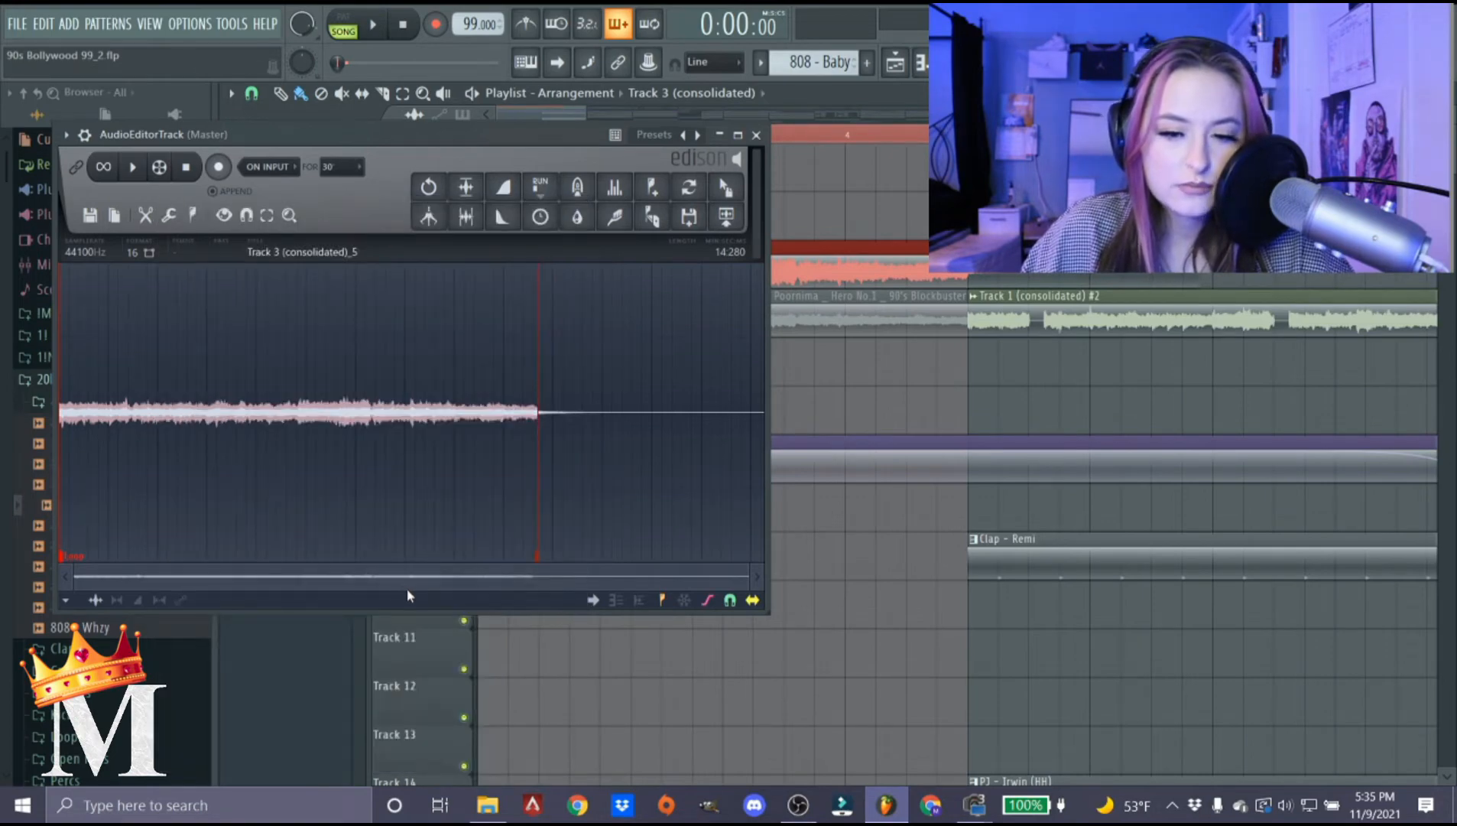
Close the audio editor and sample settings, open the Track 3 (consolidated) channel's piano roll, and examine the extracted notes.
click(754, 135)
click(956, 62)
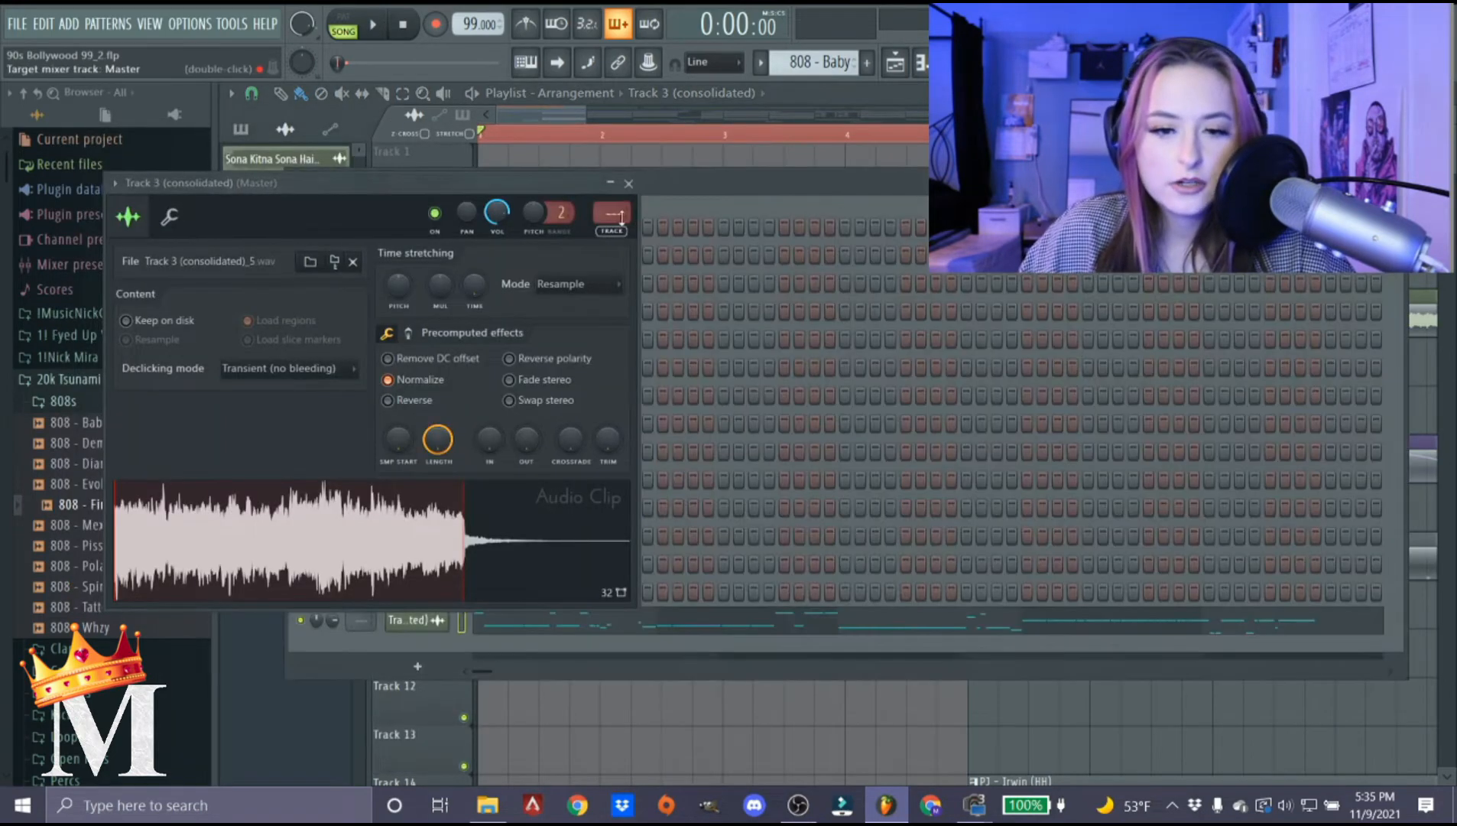
click(629, 183)
click(489, 620)
scroll(424, 544, up, 3)
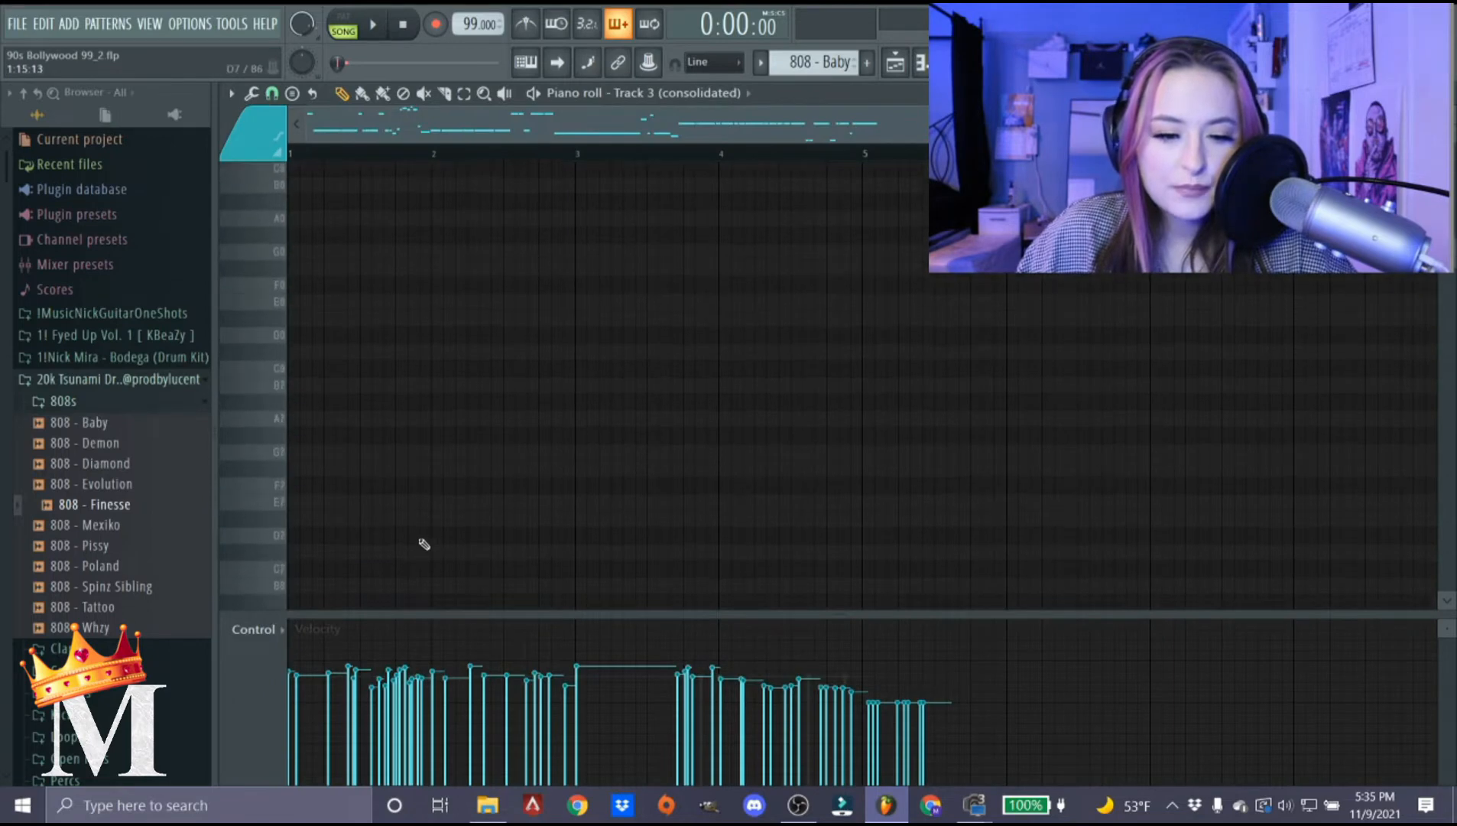
scroll(429, 527, down, 5)
ctrl+scroll(348, 523, up, 4)
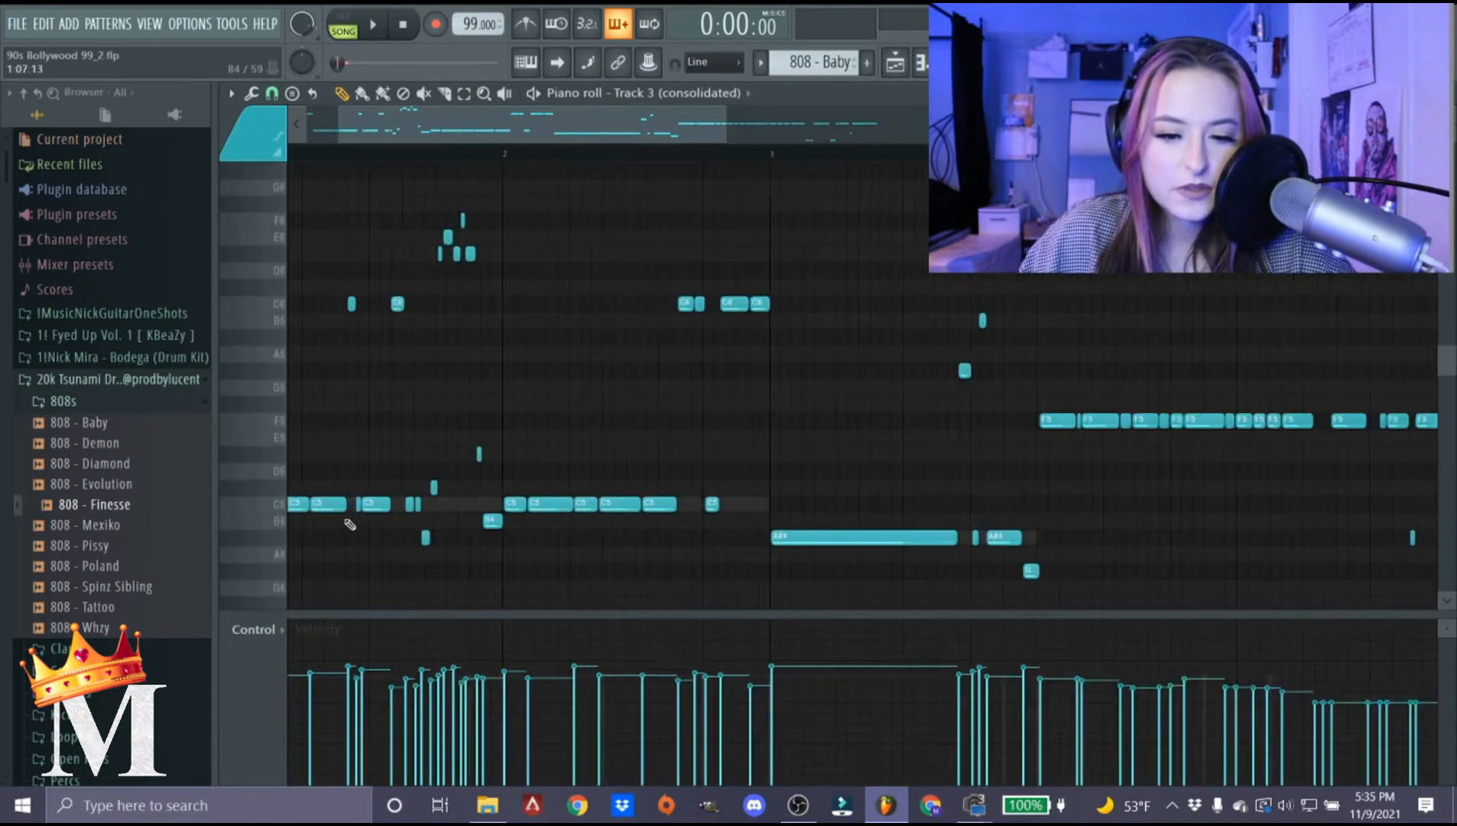
ctrl+scroll(423, 403, down, 4)
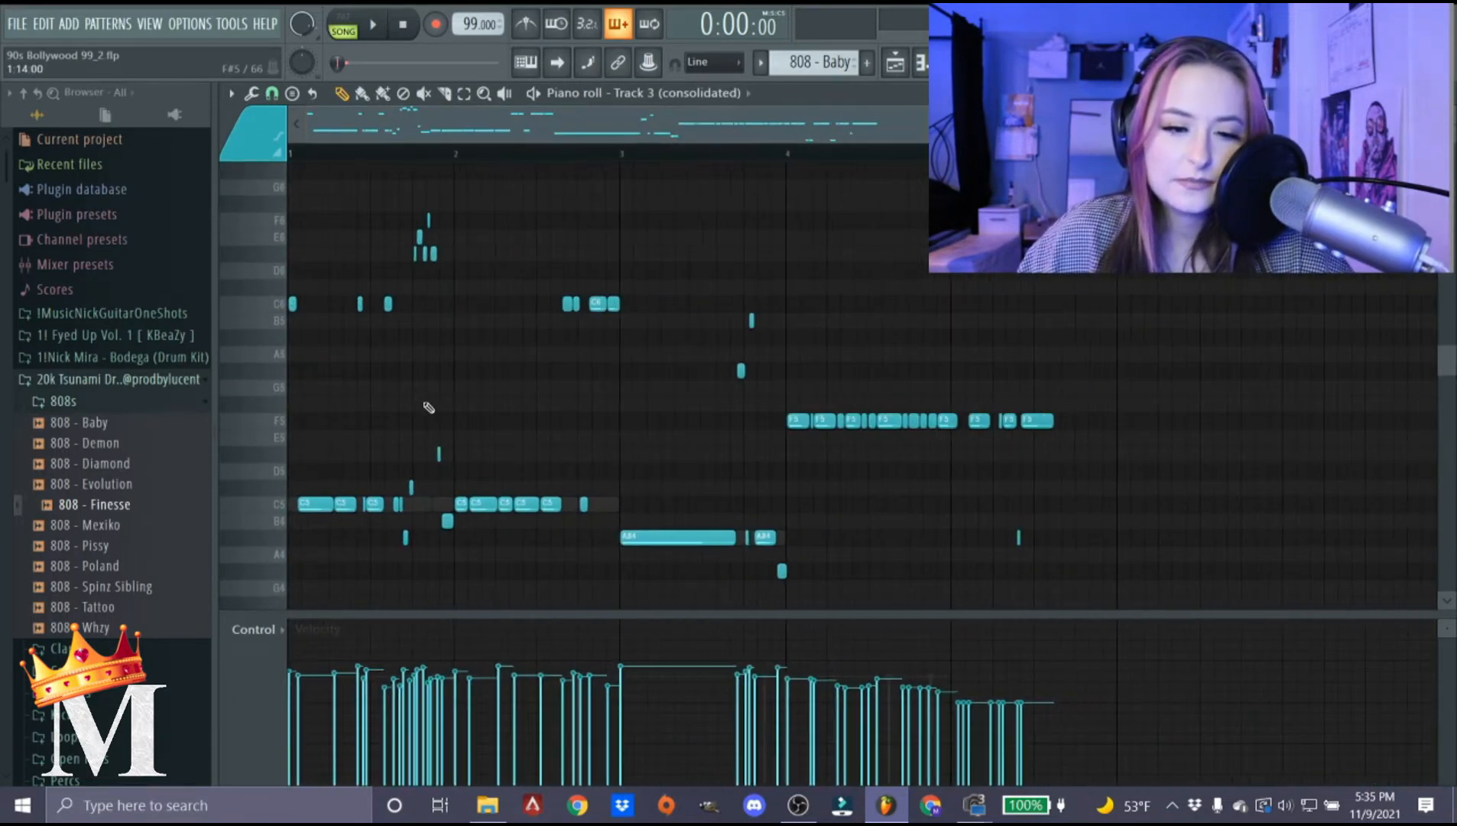
ctrl+scroll(272, 409, up, 2)
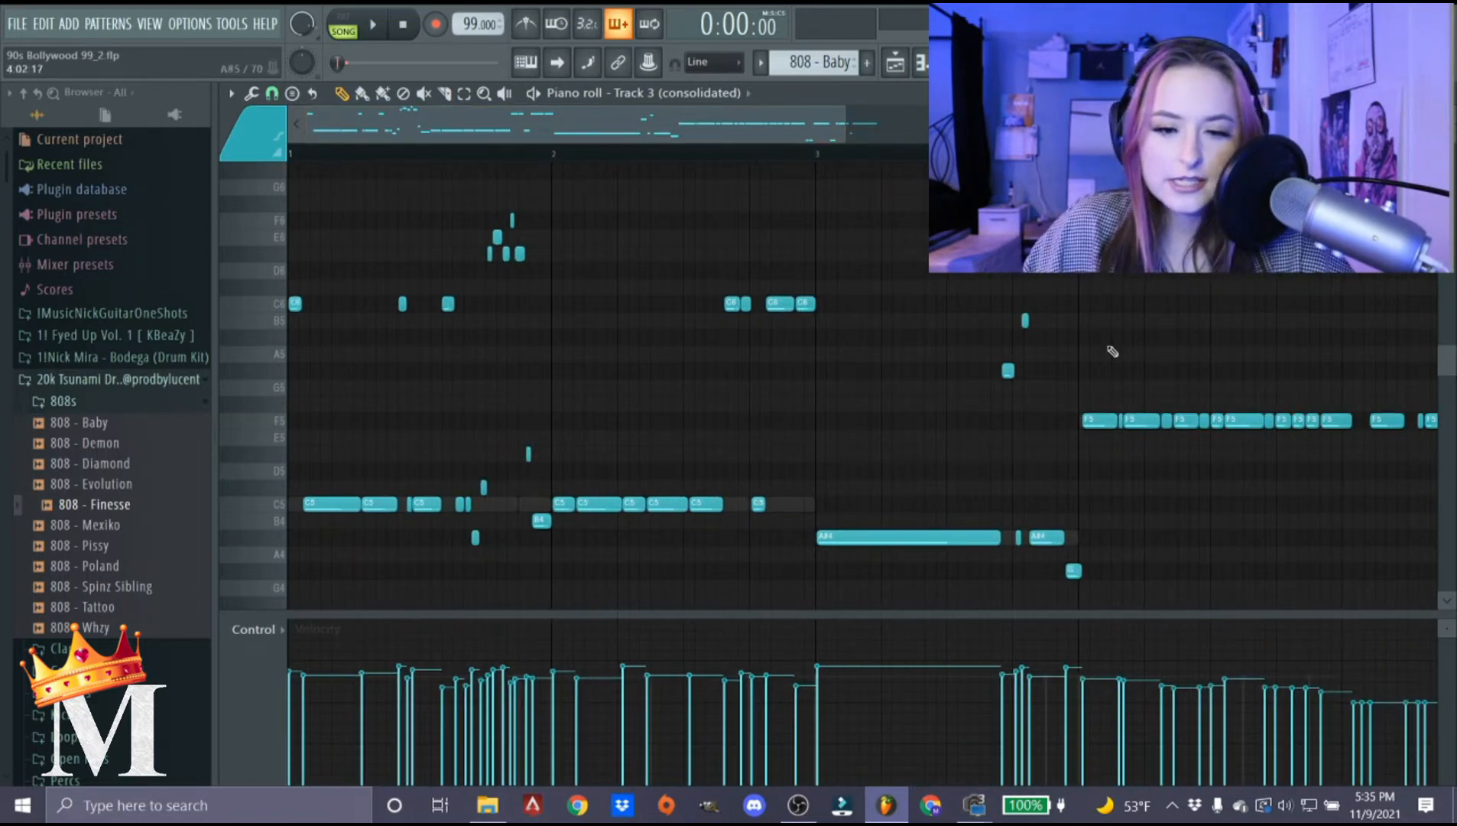
Delete the stray high notes in bars 1 to 3 of the piano roll, and move the first C5 note to the start of bar 1.
drag(1075, 387, 153, 157)
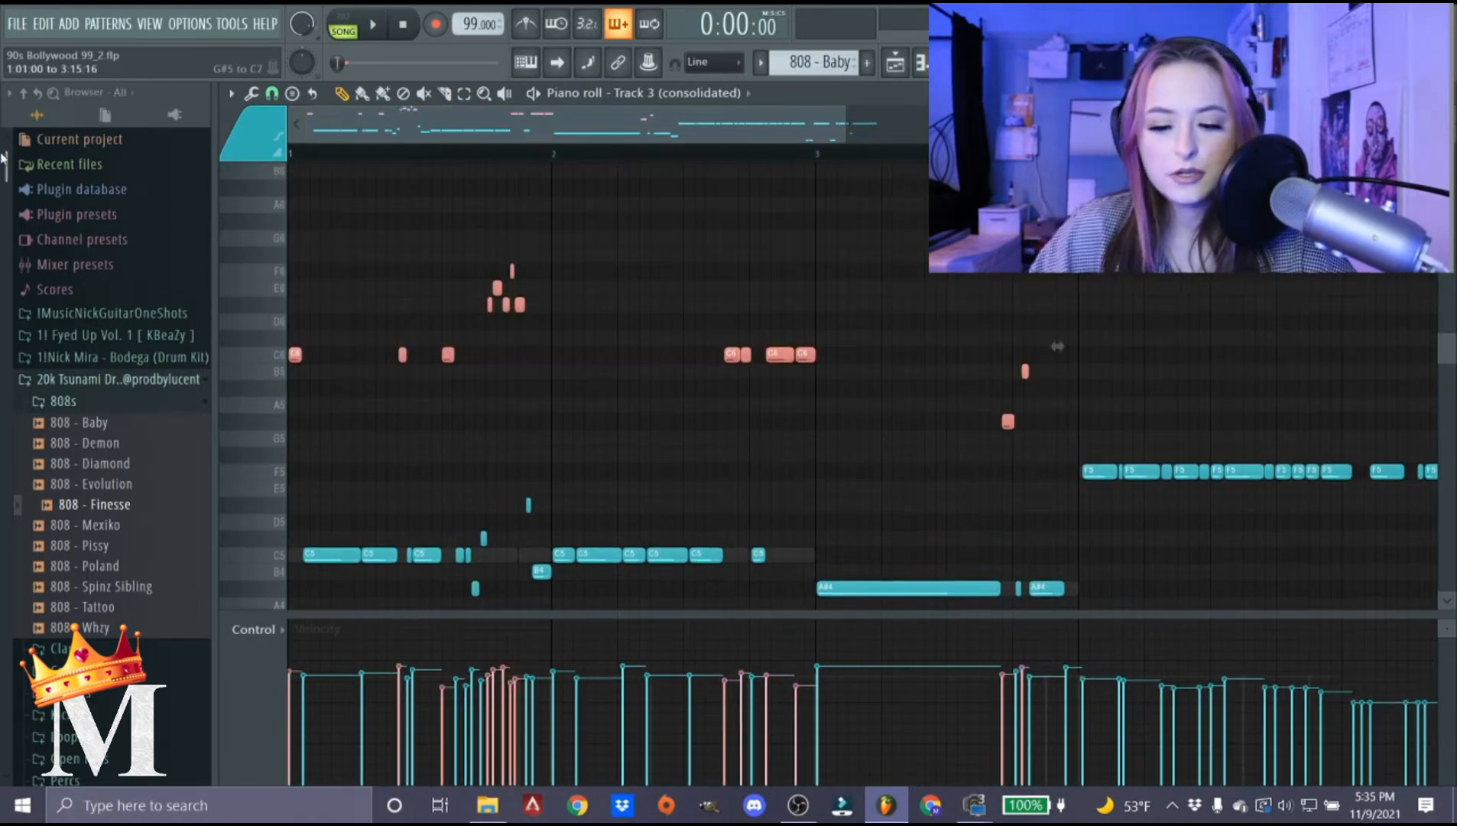
key(Delete)
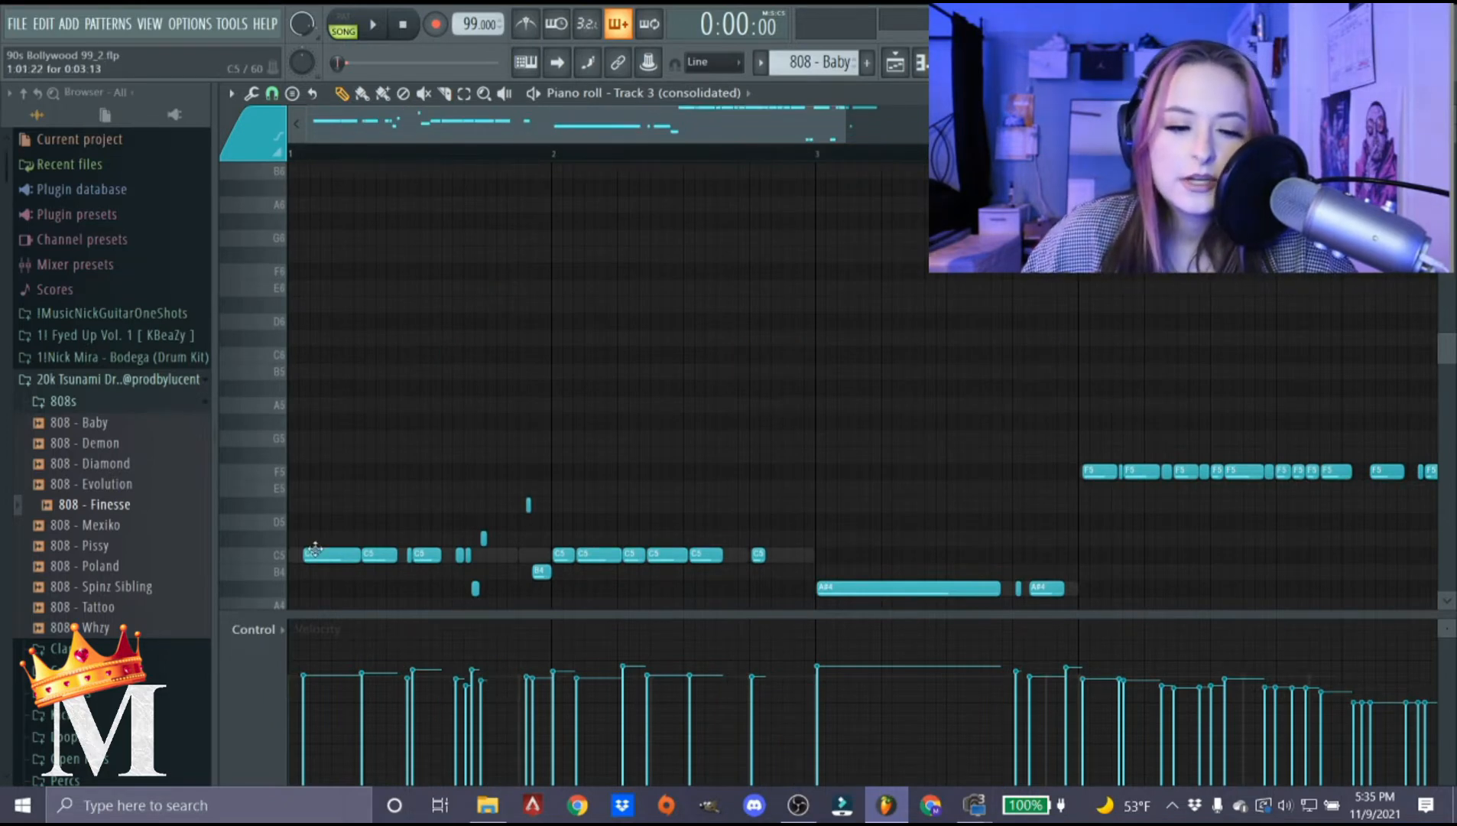
drag(315, 549, 301, 549)
Delete all remaining extracted notes from the piano roll, and delete the Track 3 (consolidated) channel.
scroll(325, 513, down, 3)
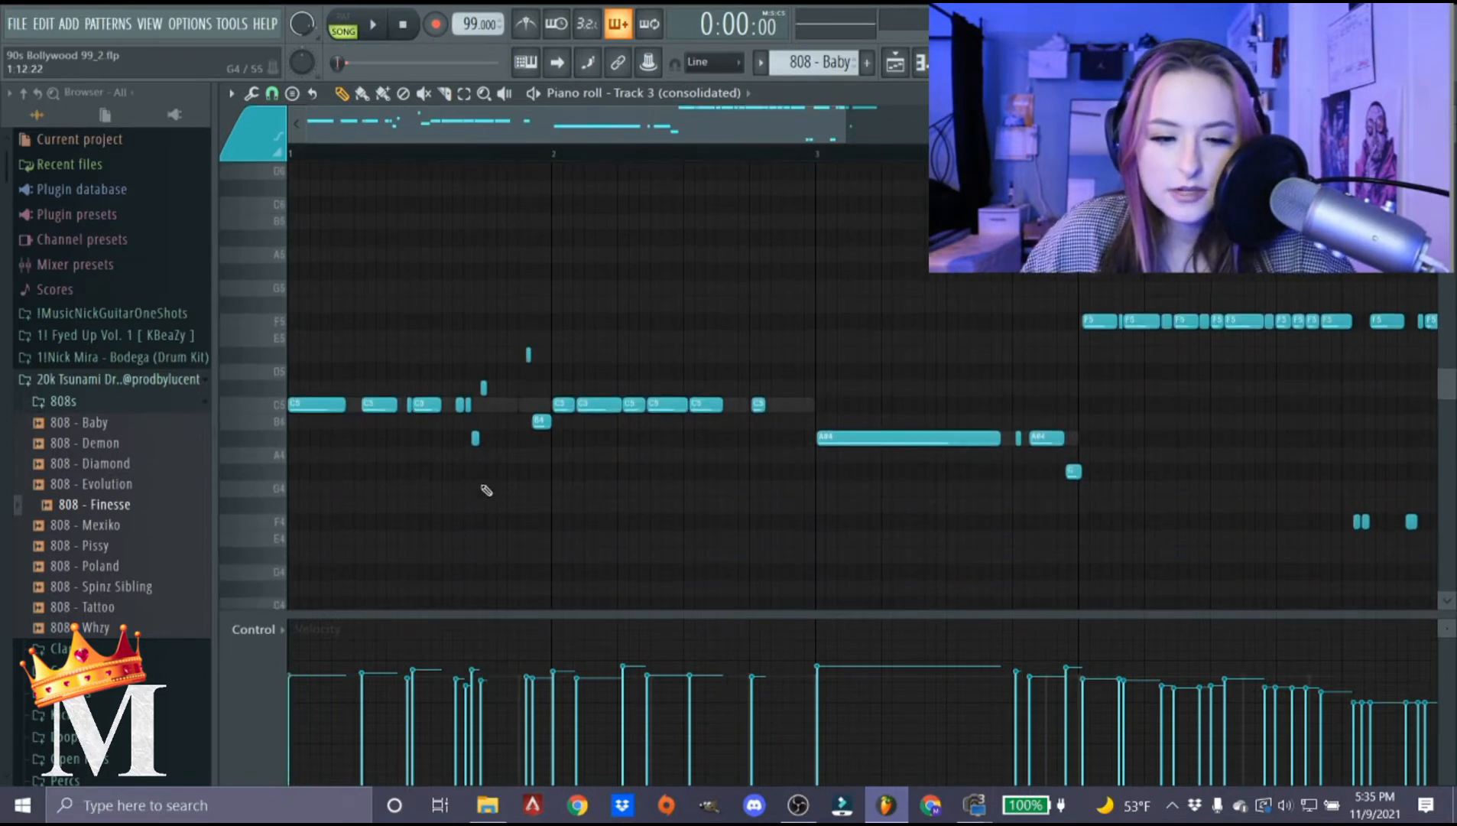
ctrl+scroll(379, 453, down, 2)
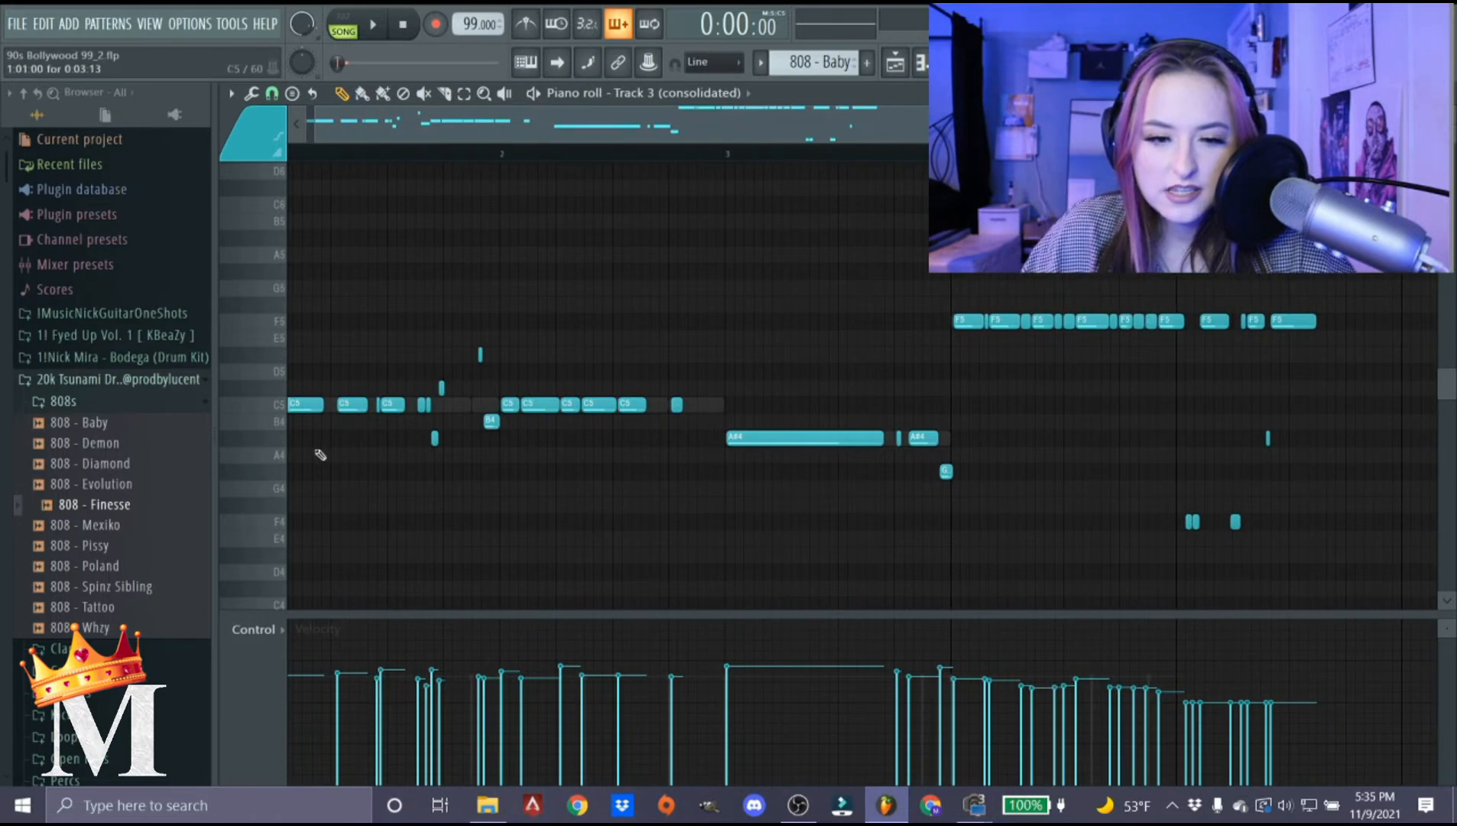
ctrl+scroll(825, 527, down, 1)
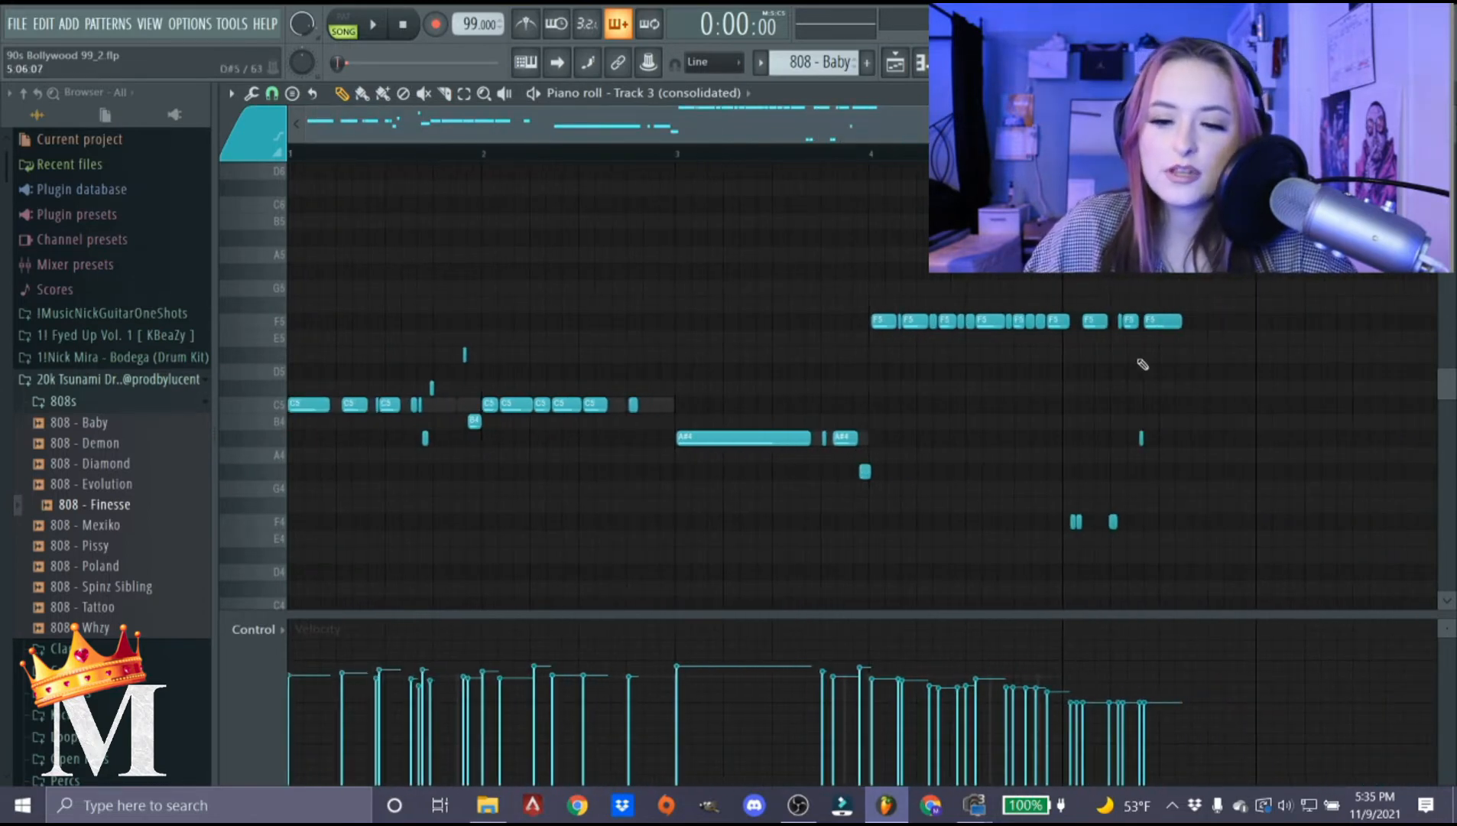
key(ctrl+a)
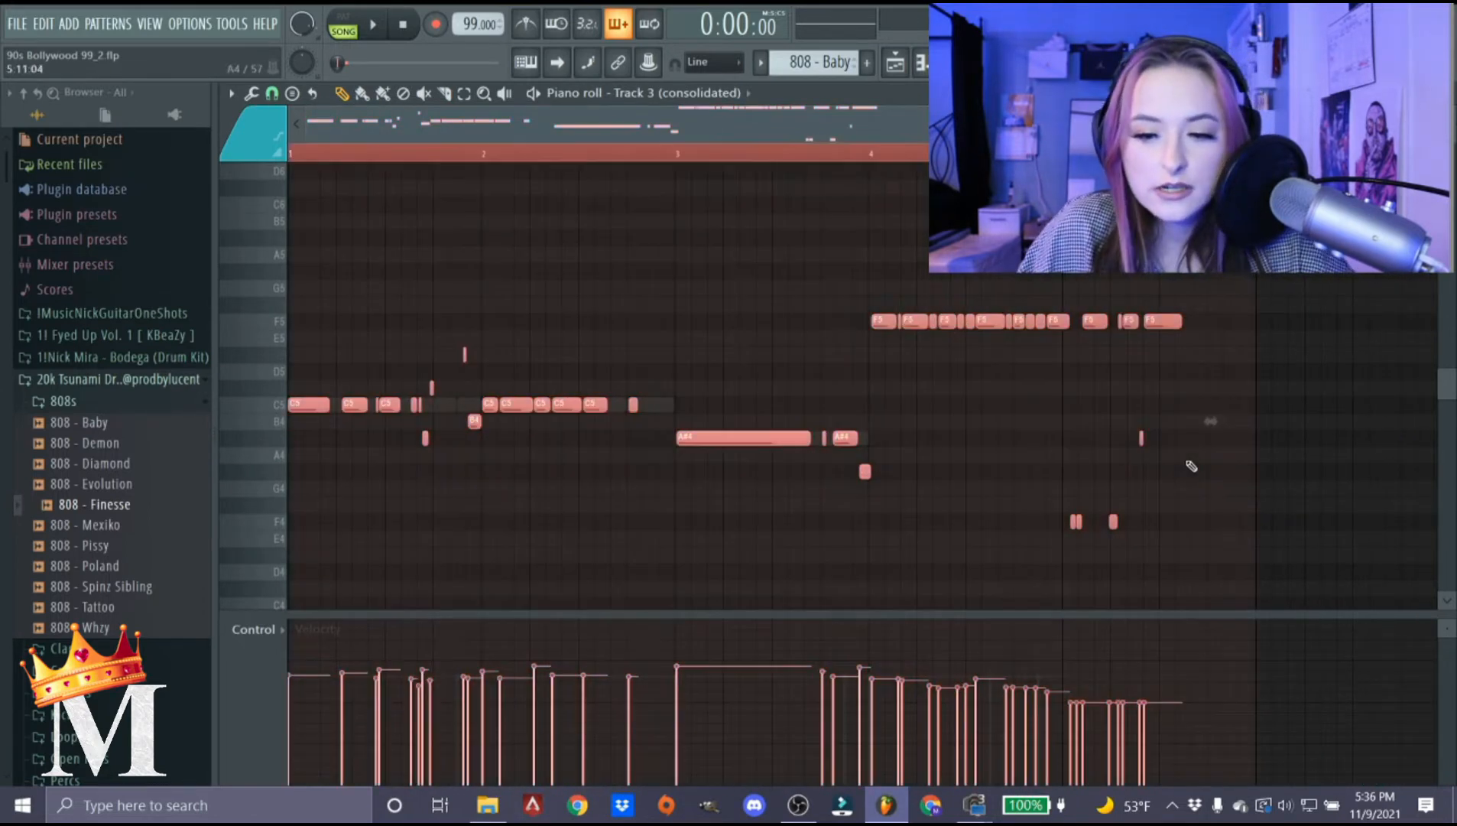
key(Delete)
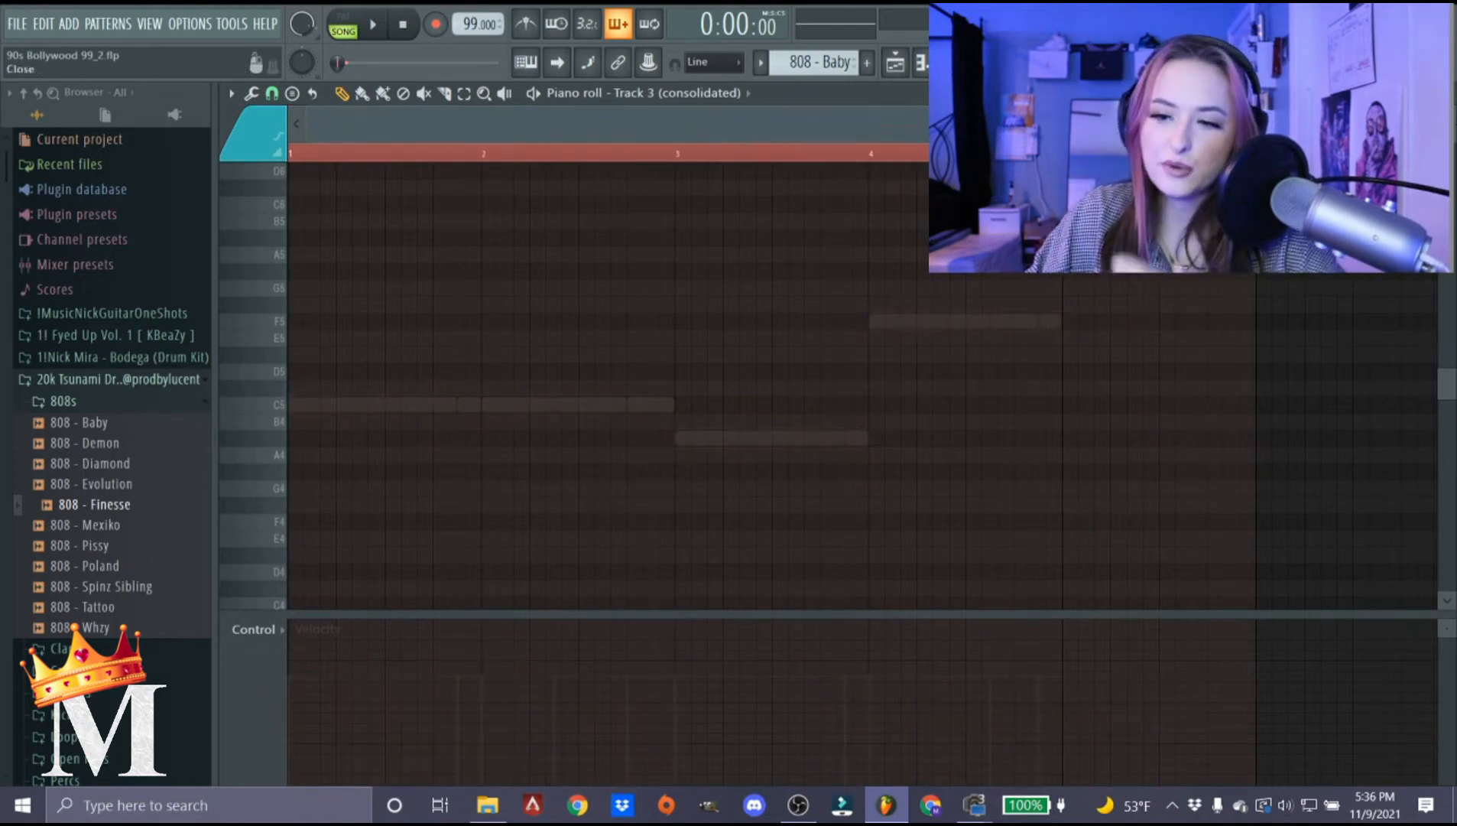
key(Escape)
right_click(444, 621)
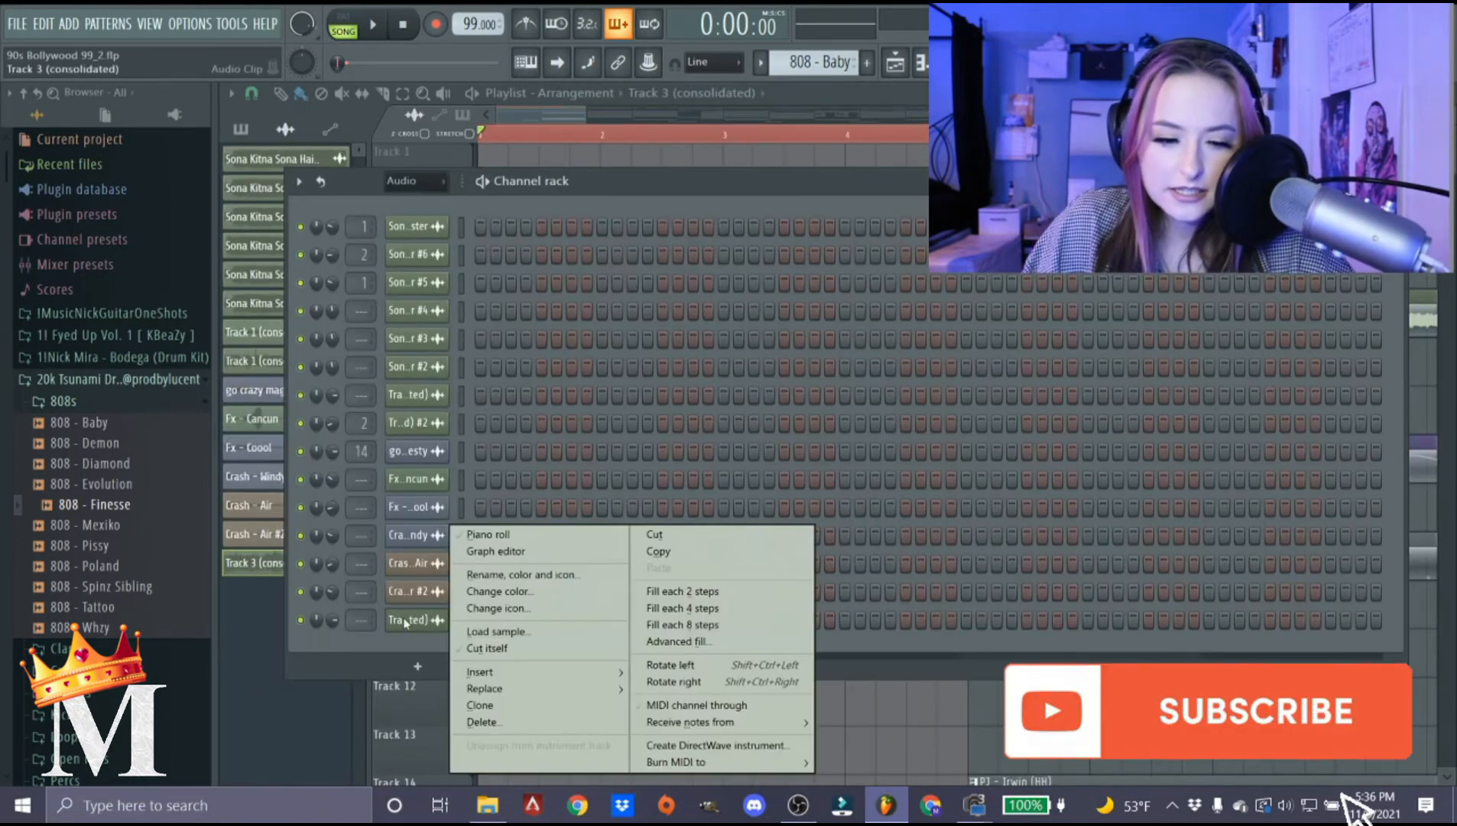
click(545, 723)
Return to the playlist and unmute the Sona Kitna Sona Hai clip at the start of Track 4.
key(F6)
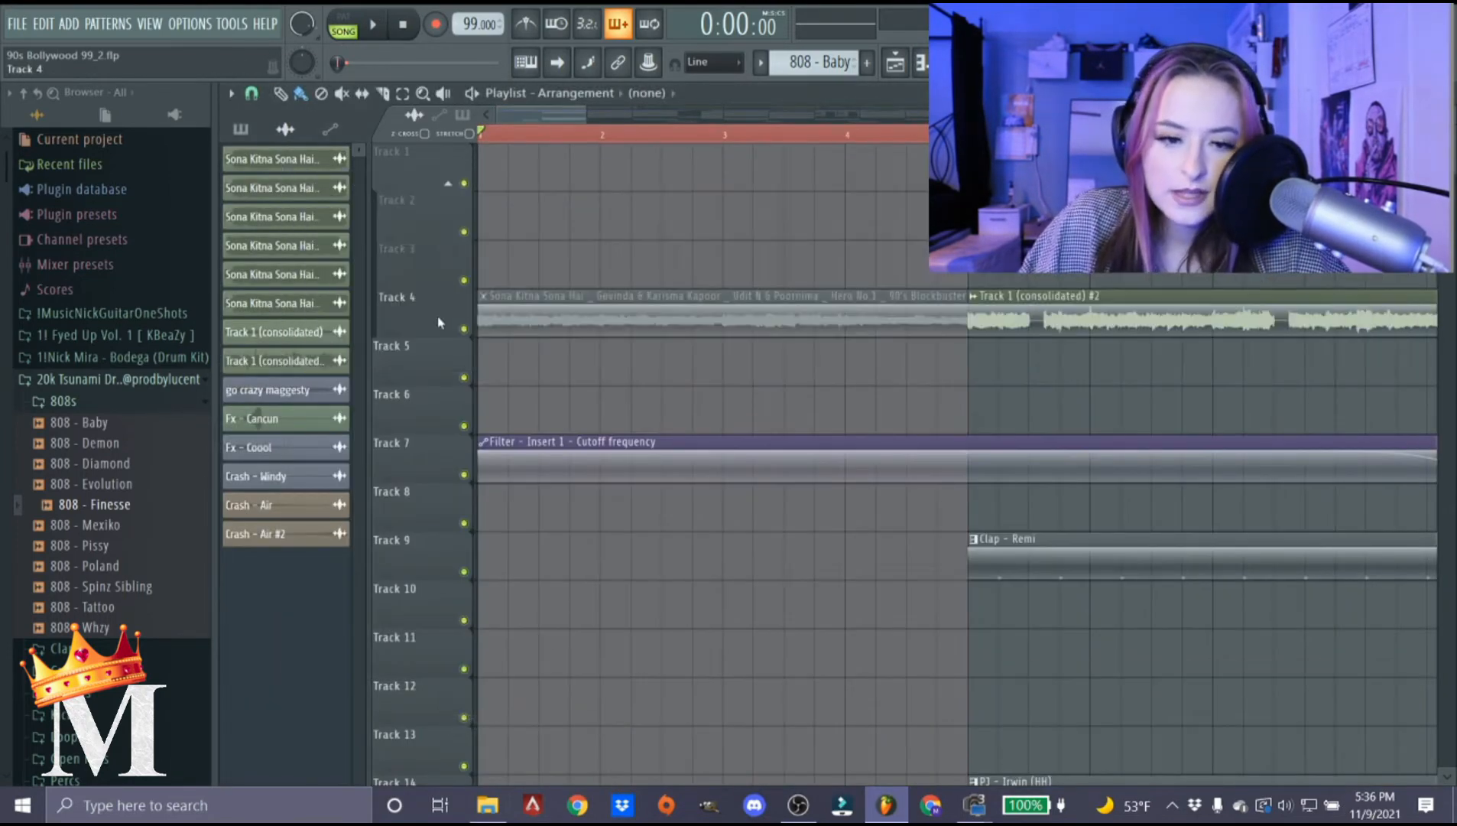
scroll(567, 308, down, 1)
scroll(568, 308, down, 1)
key(t)
click(563, 327)
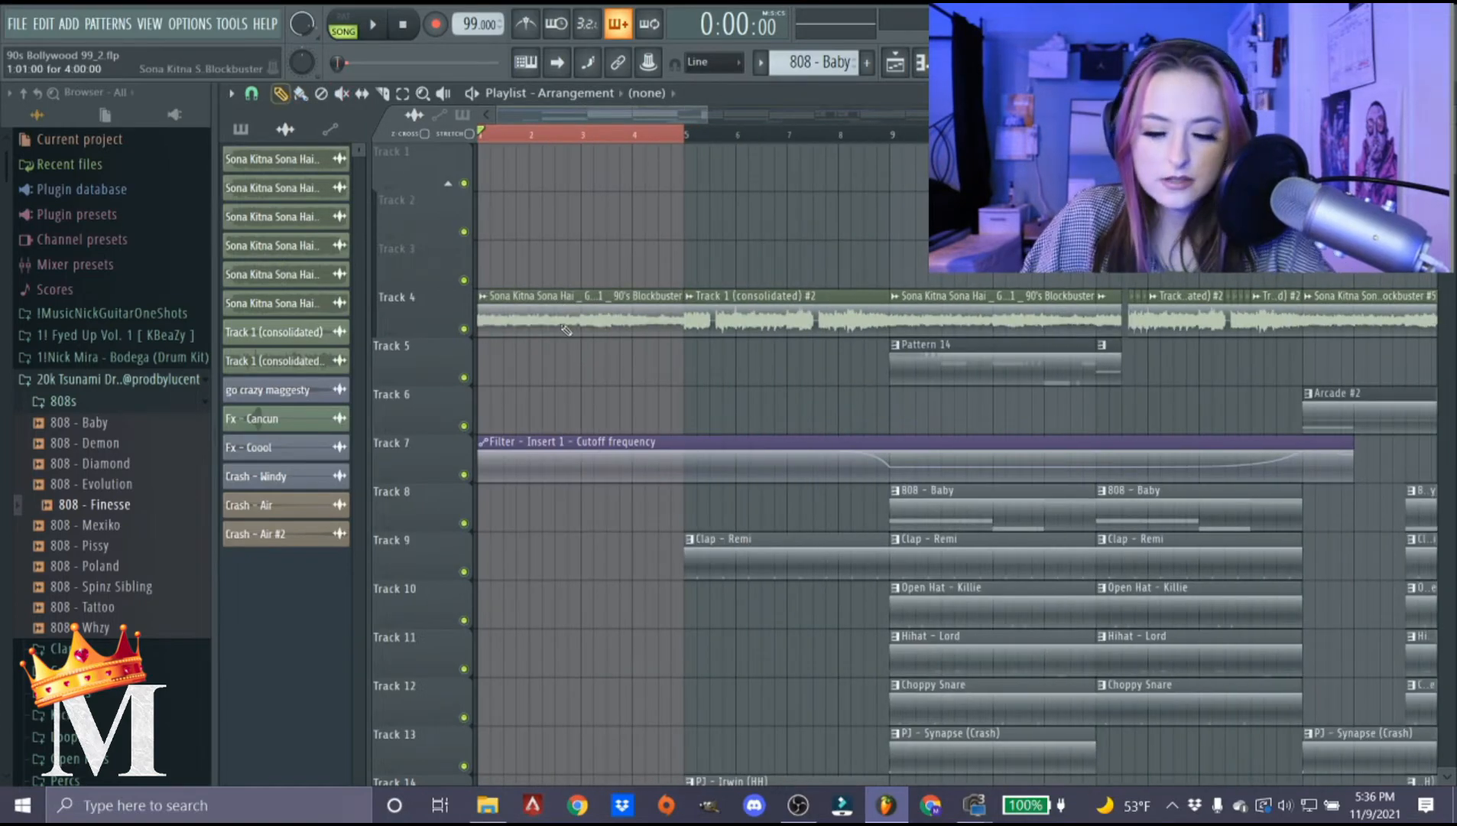
Review the Purity notes of Pattern 14 on Track 5 in the piano roll, and return to the playlist at bar 9.
scroll(566, 329, up, 2)
click(688, 344)
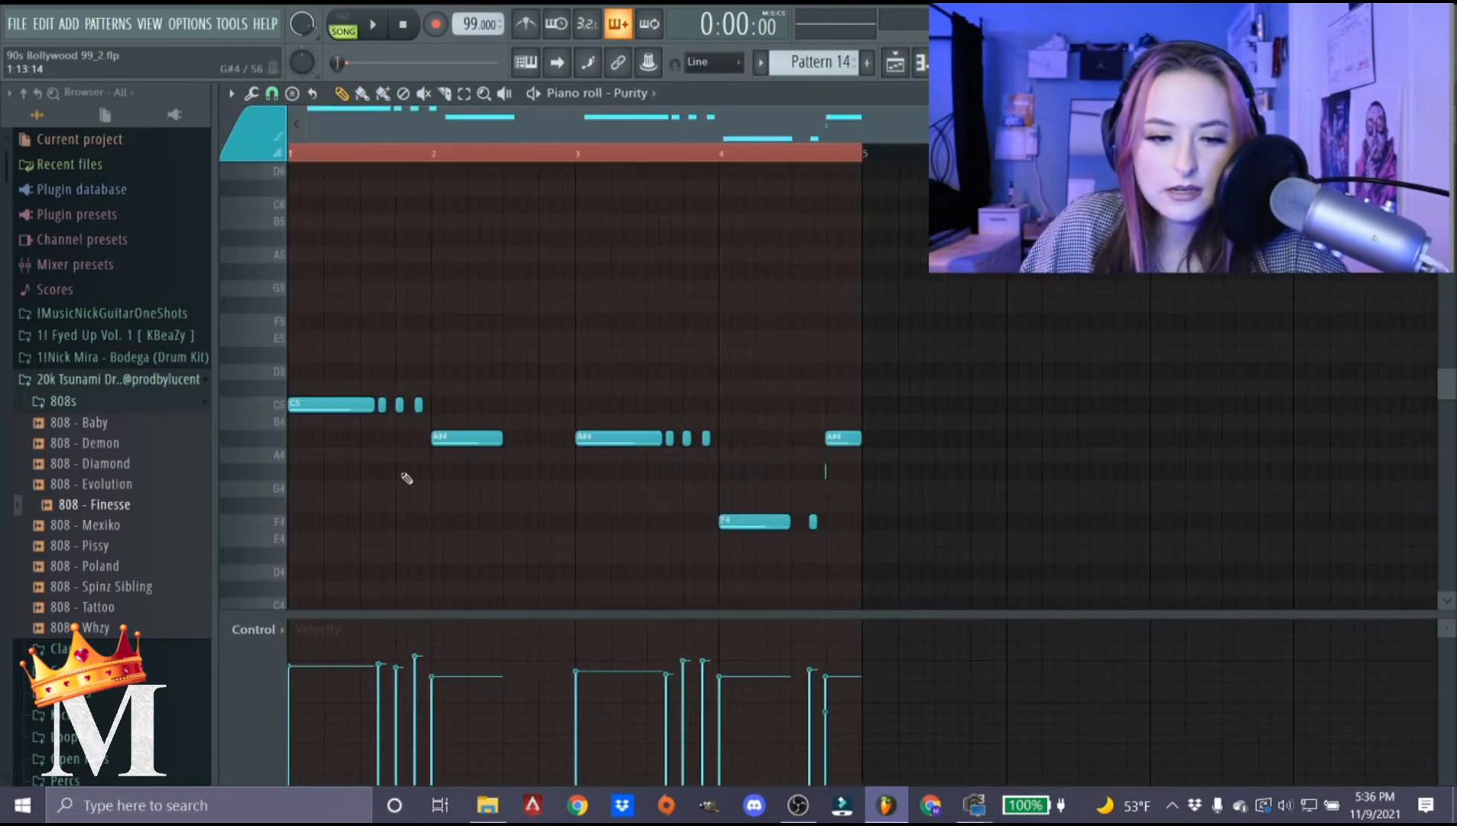
key(F7)
scroll(706, 213, down, 1)
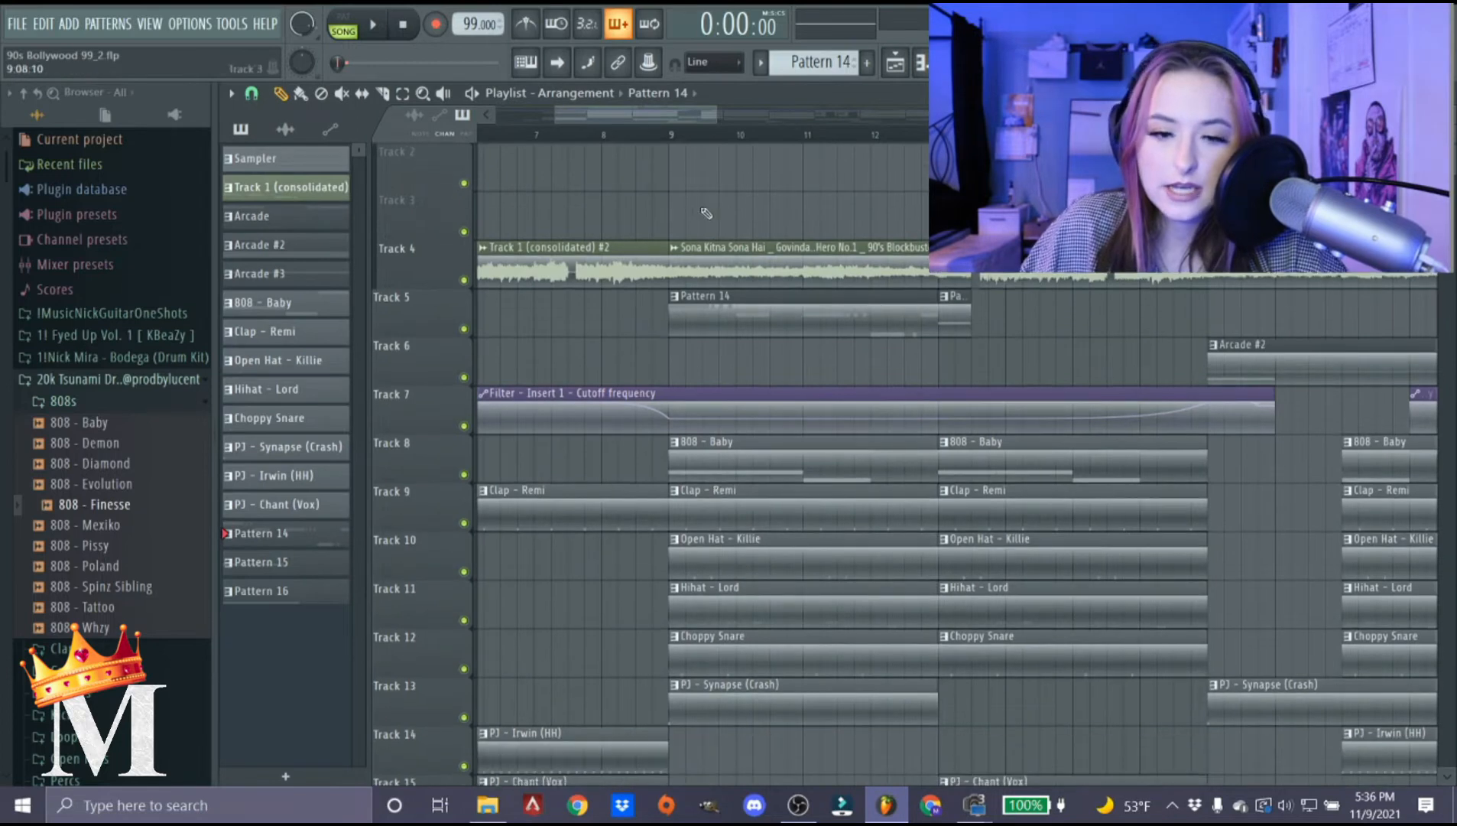
Select bars 9 to 12 in the playlist, play that section, and watch the track levels in the mixer.
drag(674, 136, 942, 138)
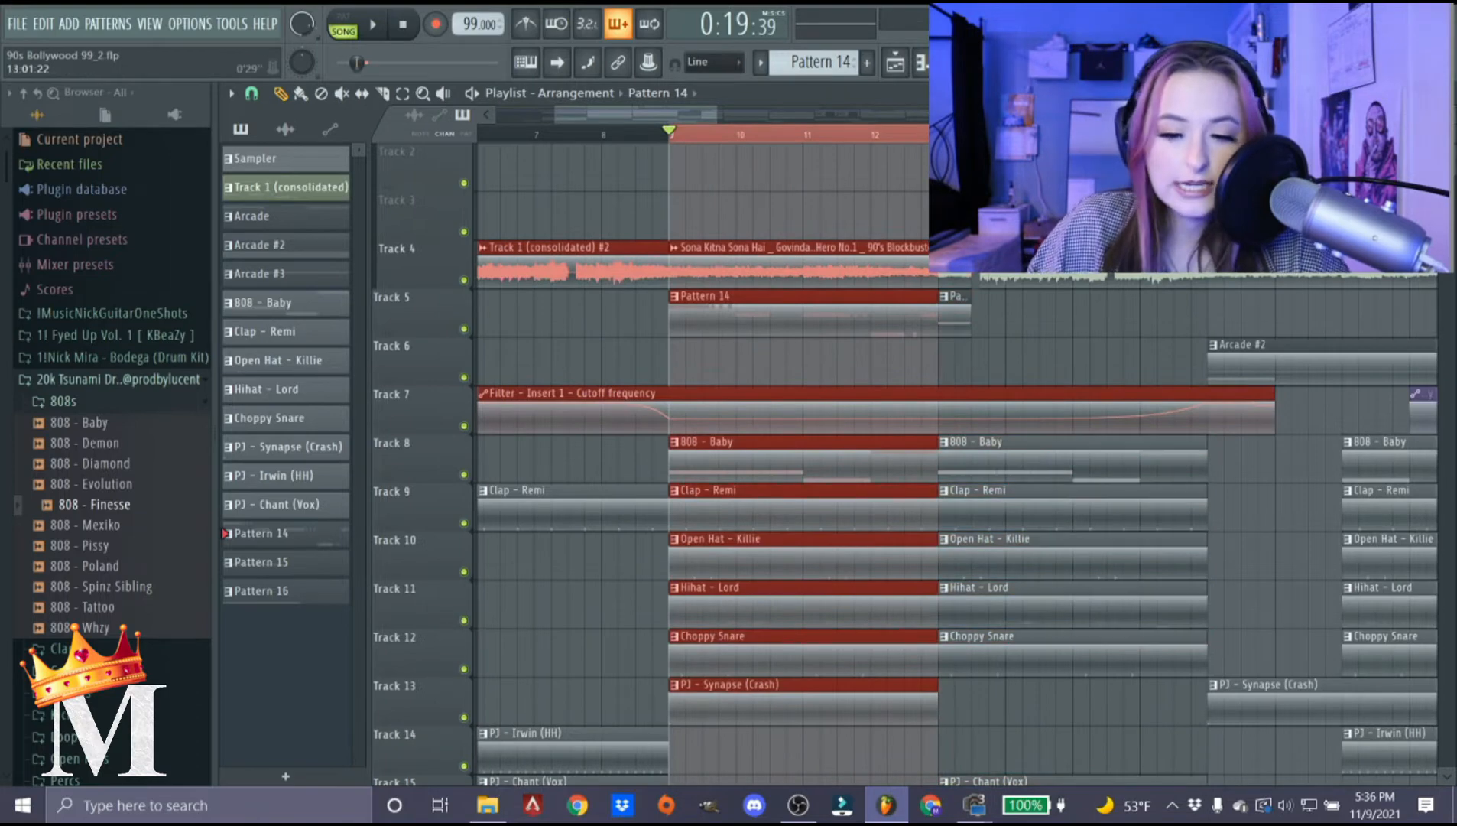
key(space)
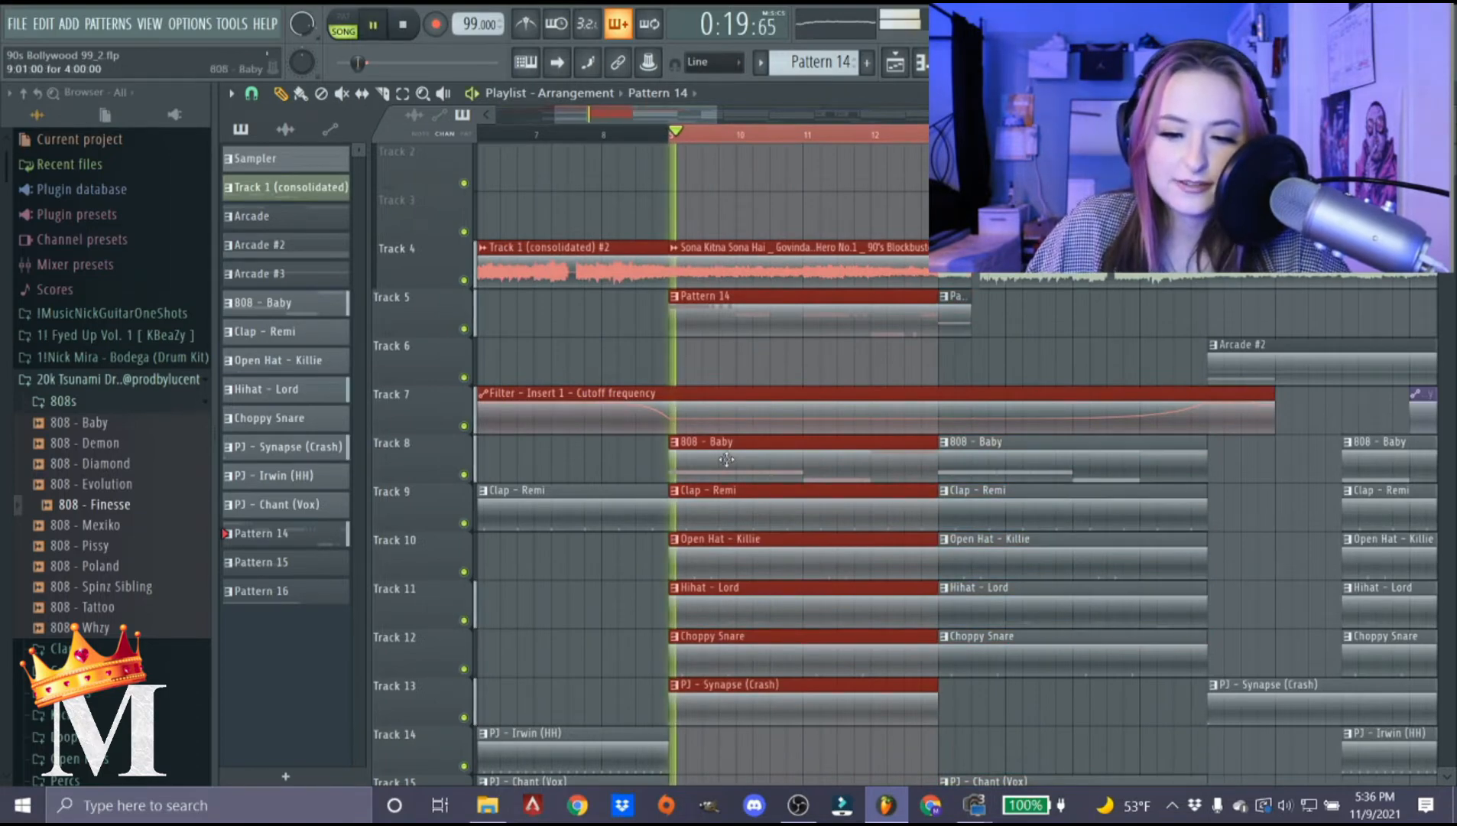
key(F9)
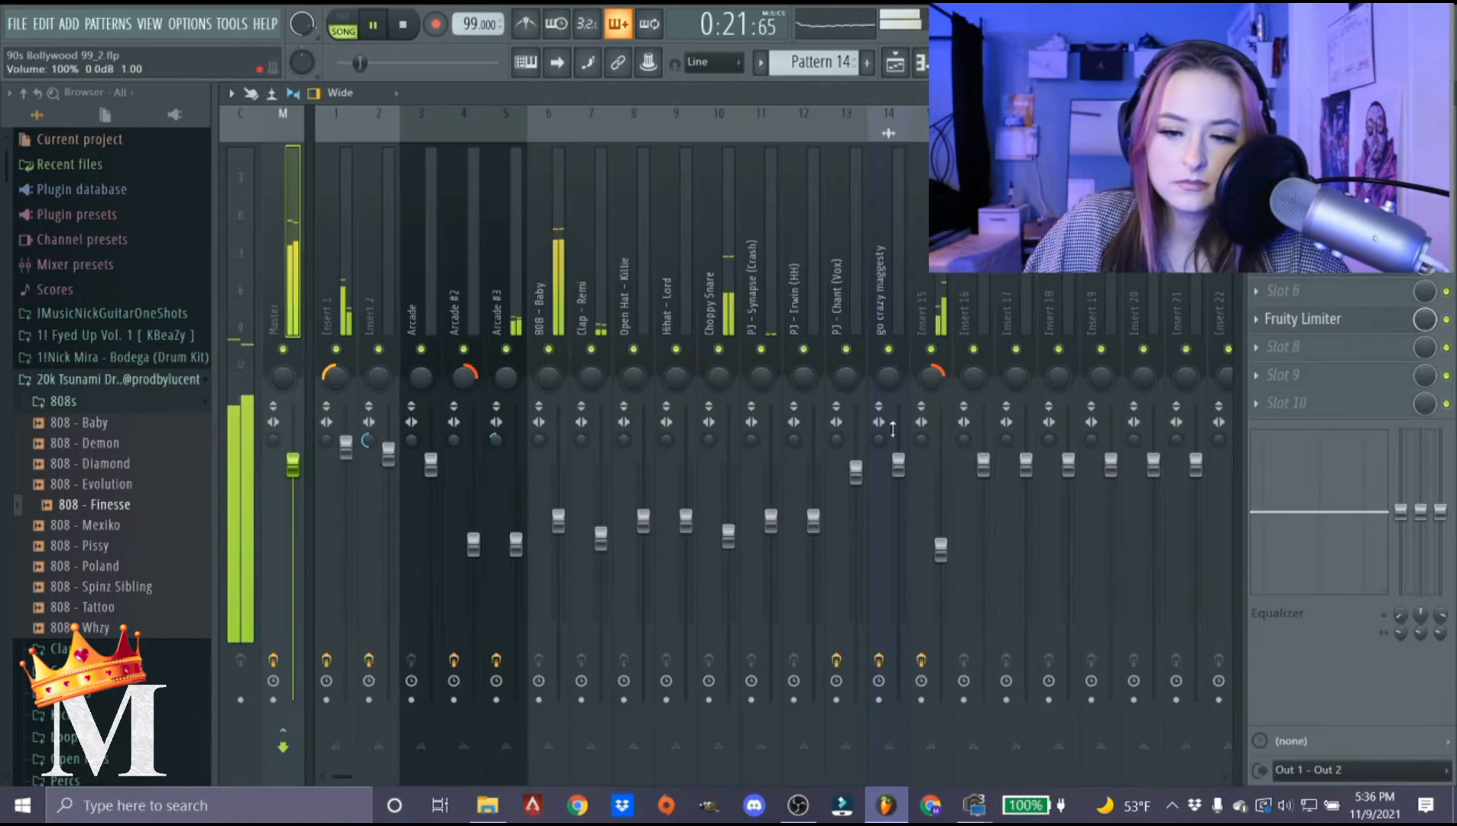
Lower the volume of the Insert 15 mixer track and stop playback.
click(925, 539)
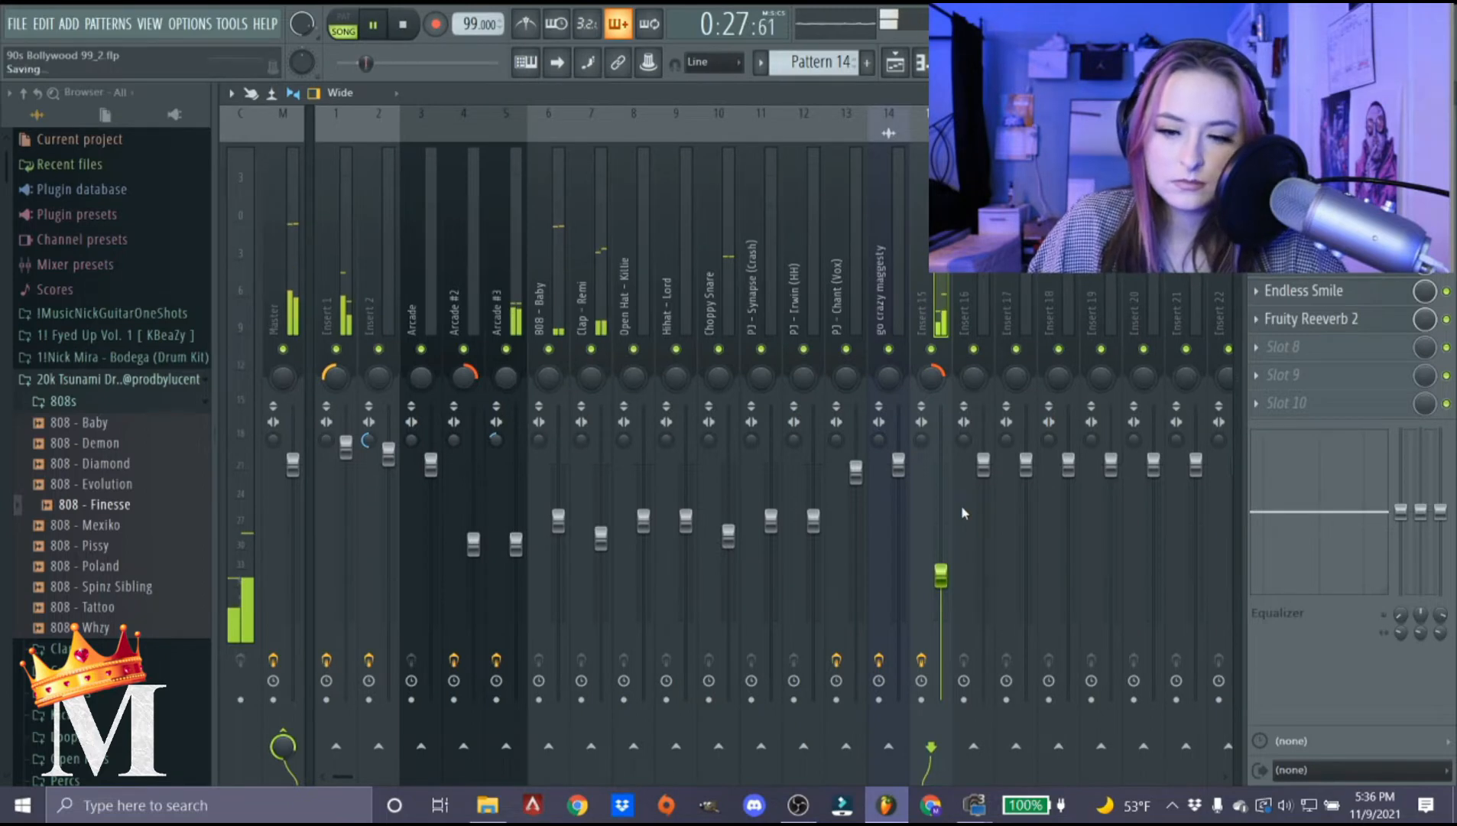
key(space)
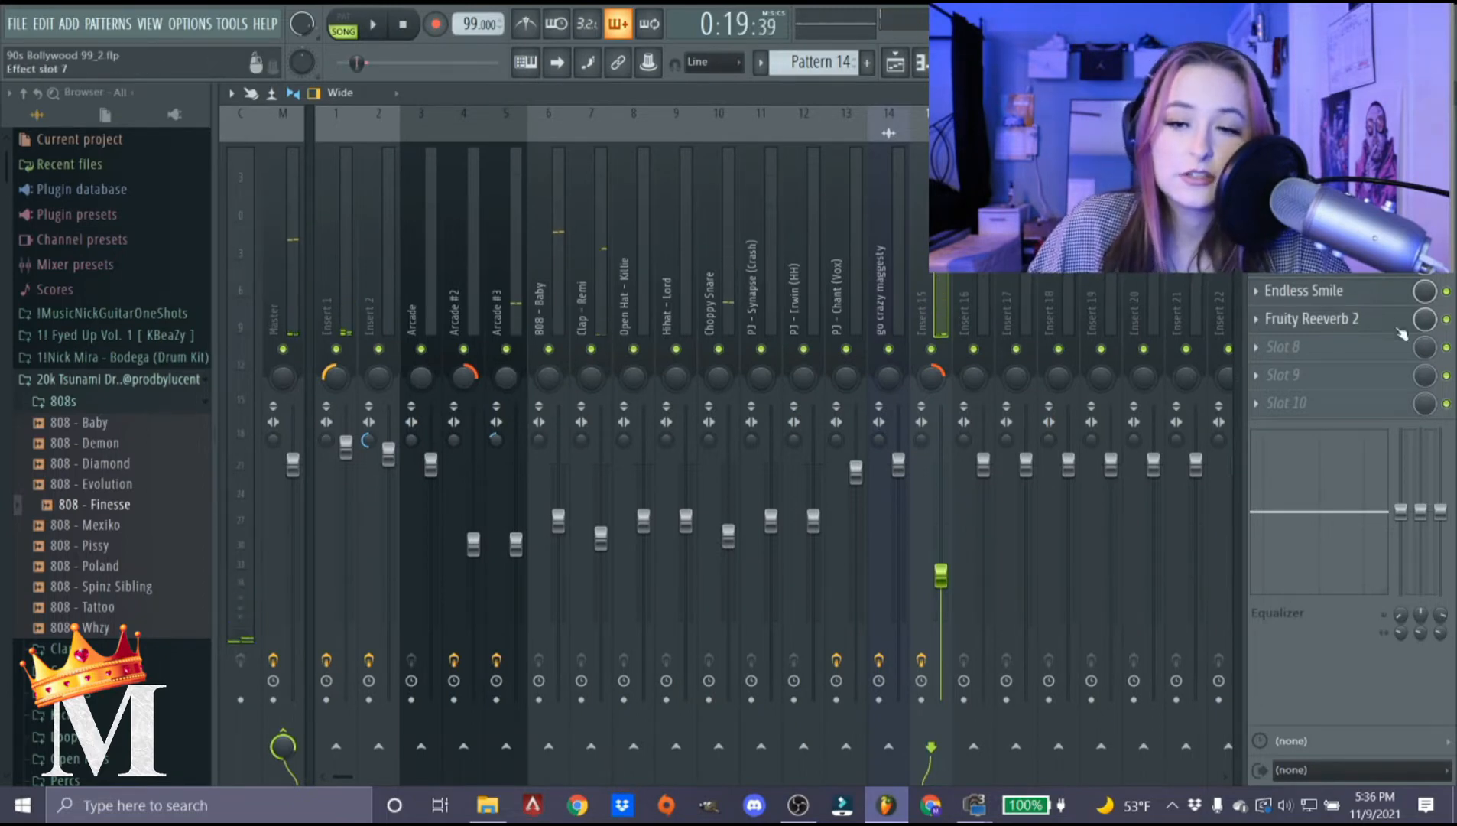
Review the Fruity Filter and Endless Smile effects on Insert 15, and close their windows.
click(1315, 263)
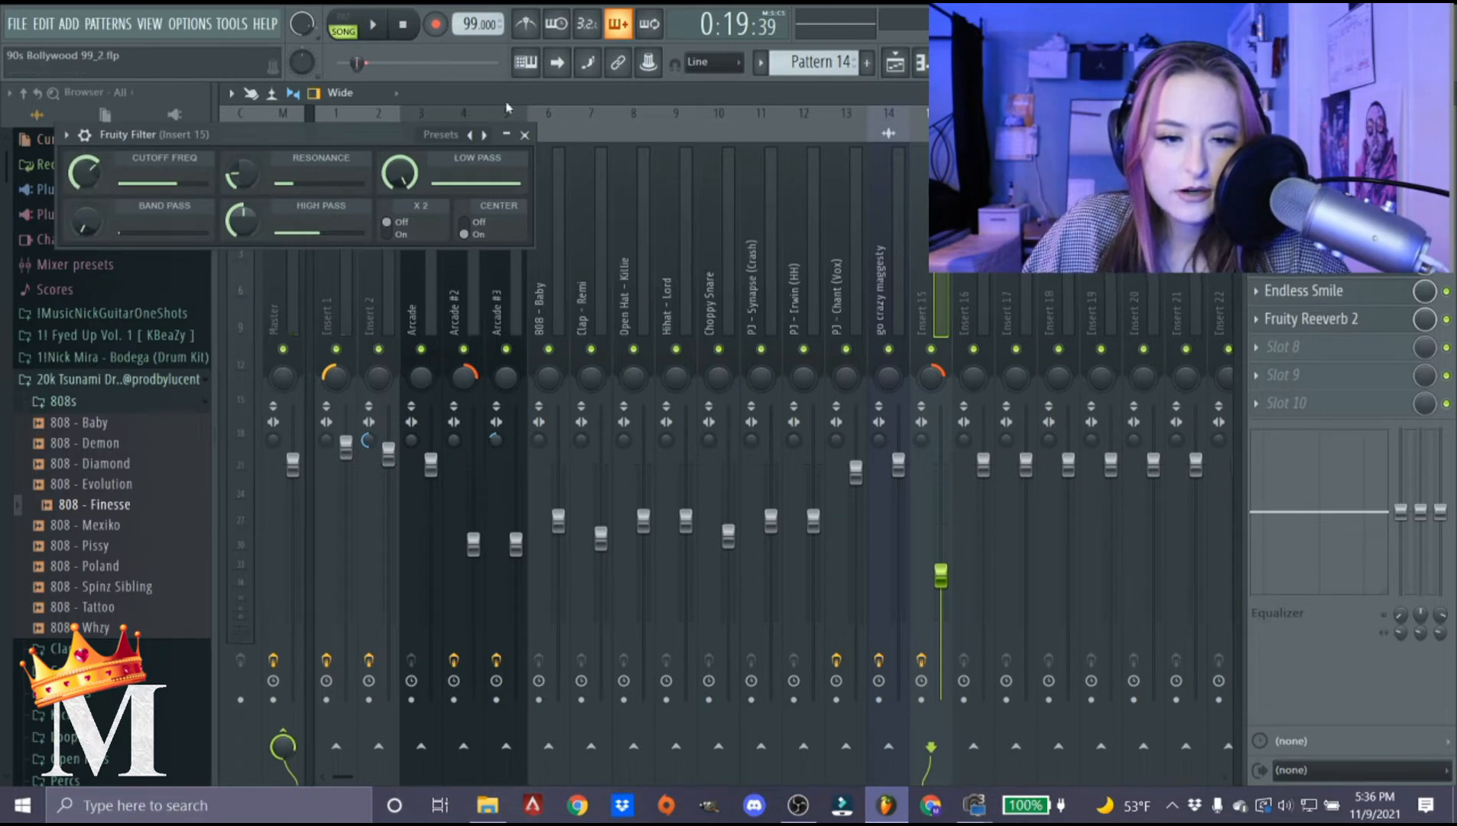
click(525, 134)
click(1300, 292)
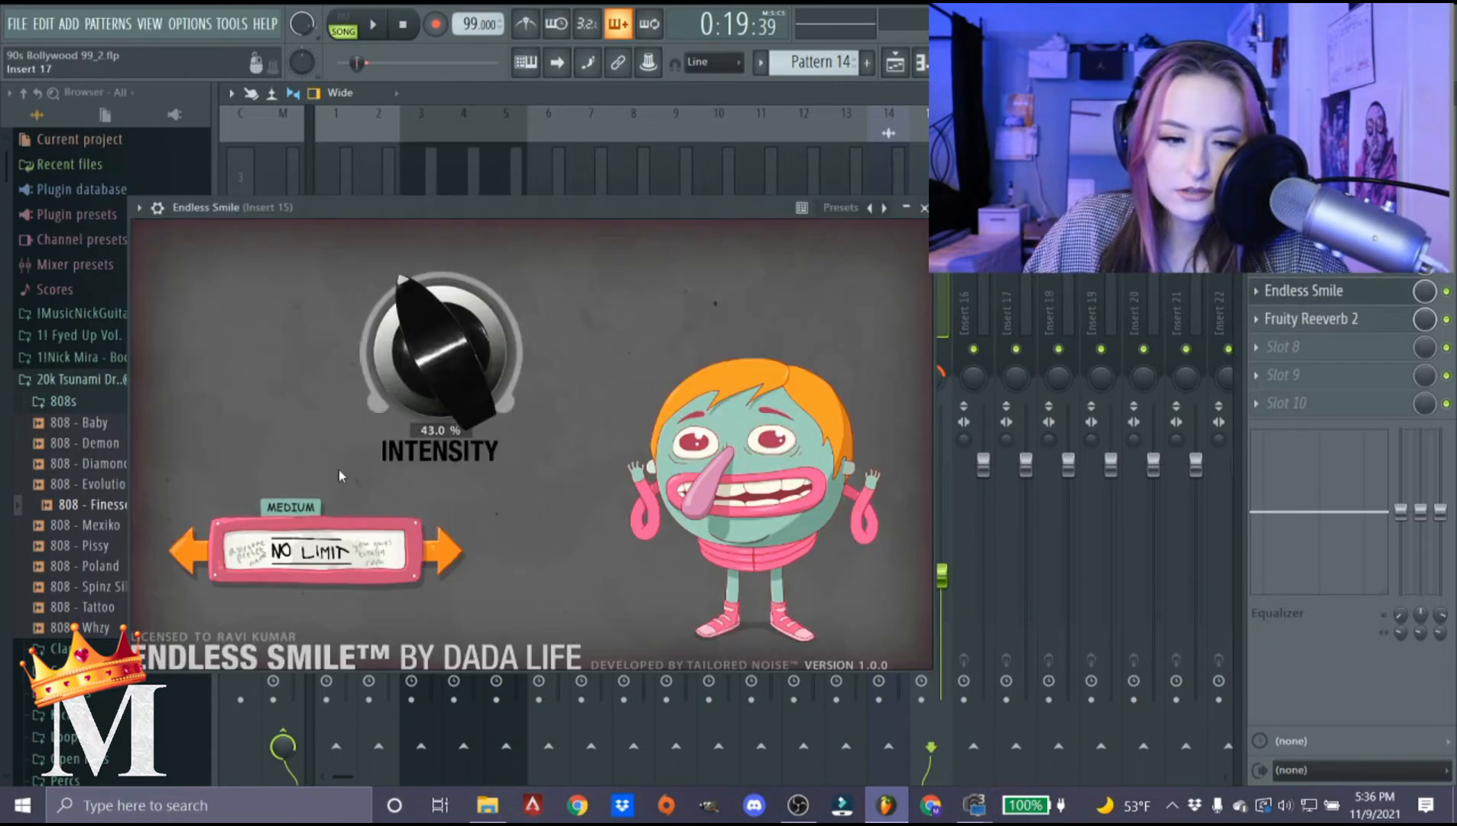
click(924, 208)
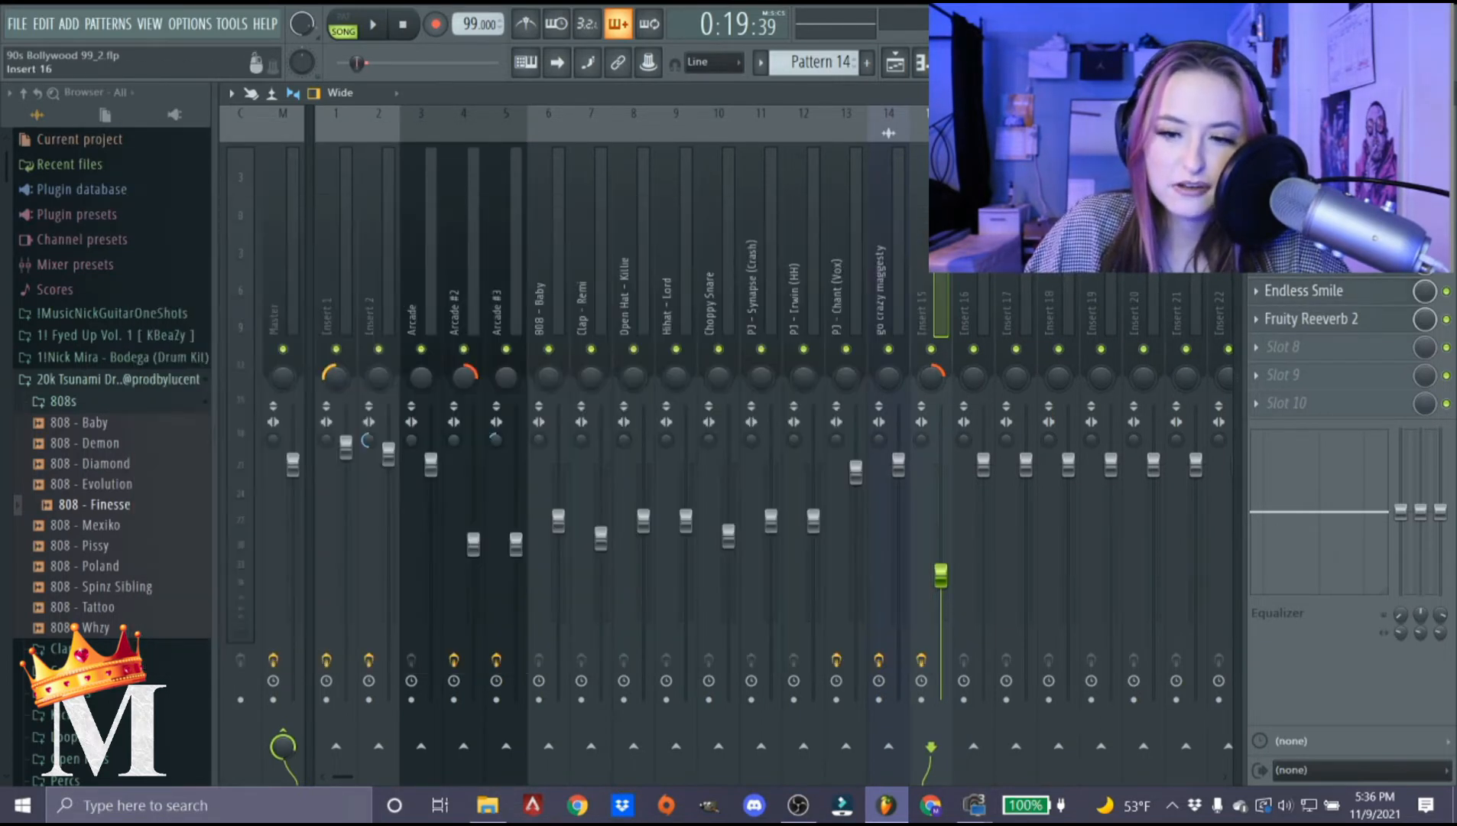
click(1300, 292)
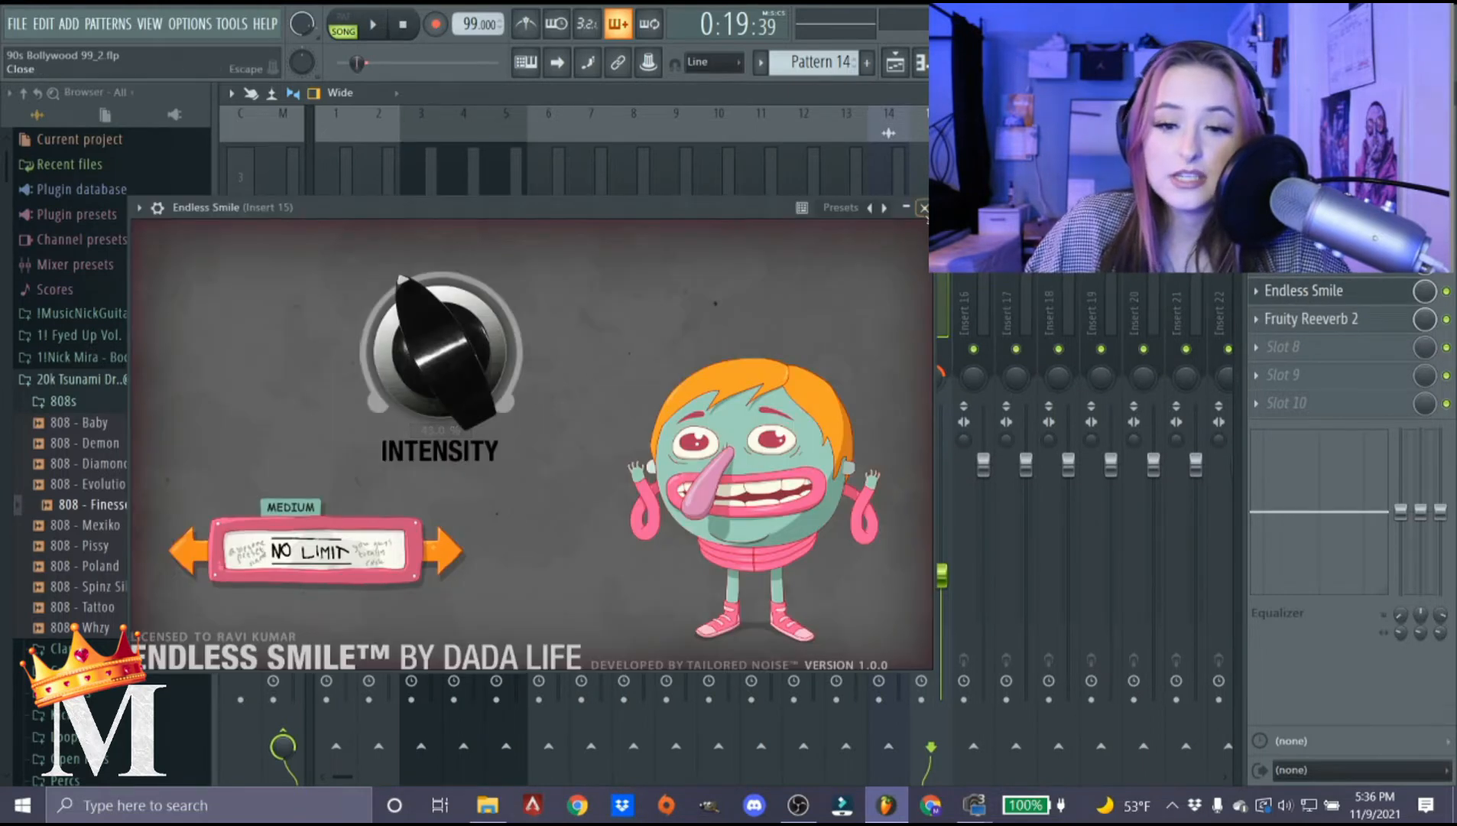
click(924, 207)
Check the Fruity Reeverb 2 and both Fruity parametric EQ 2 effects on Insert 15, and close the effect windows.
click(1369, 325)
click(1360, 322)
click(1315, 178)
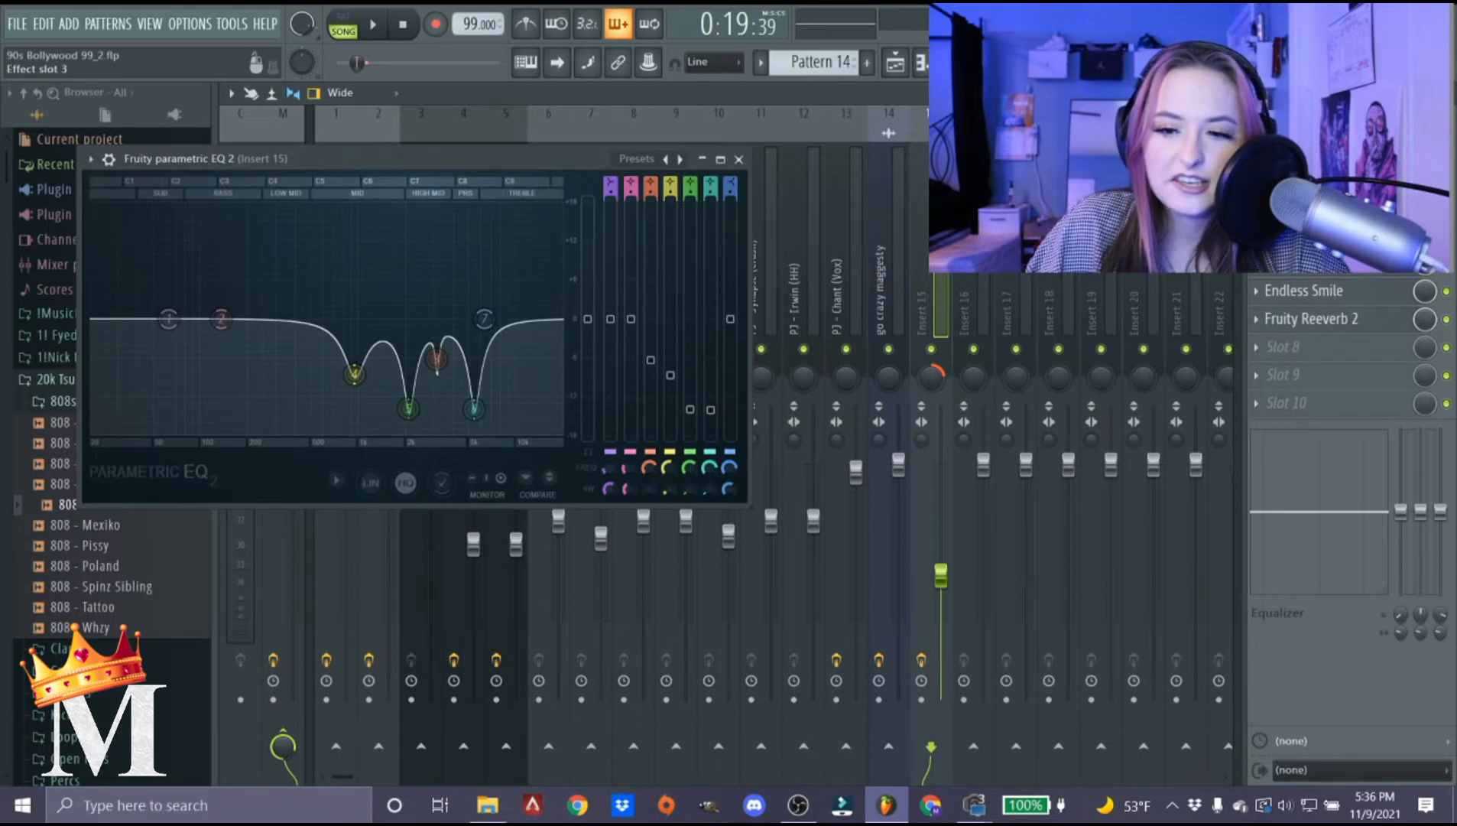
click(1315, 178)
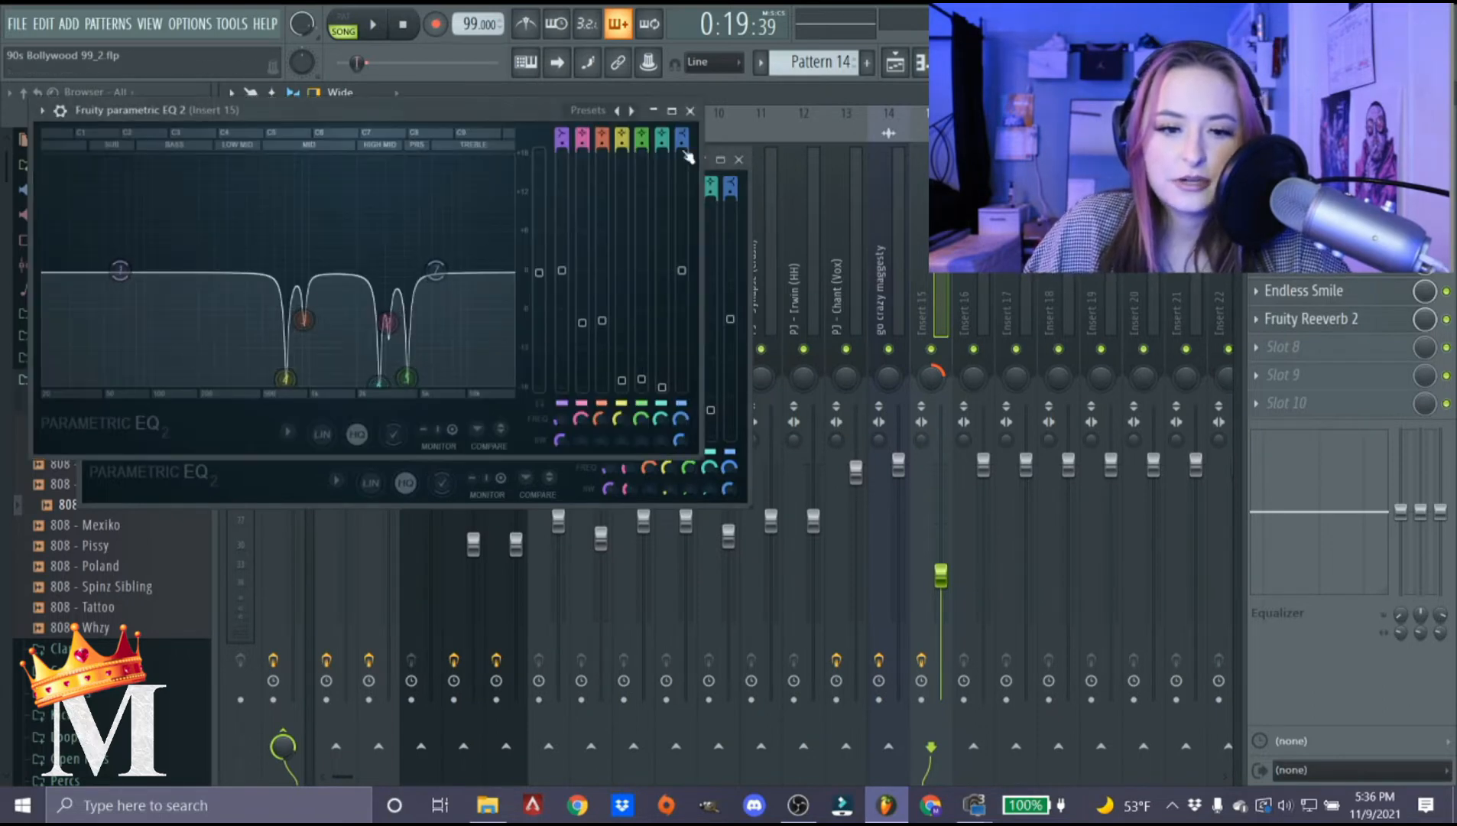
click(691, 111)
click(739, 160)
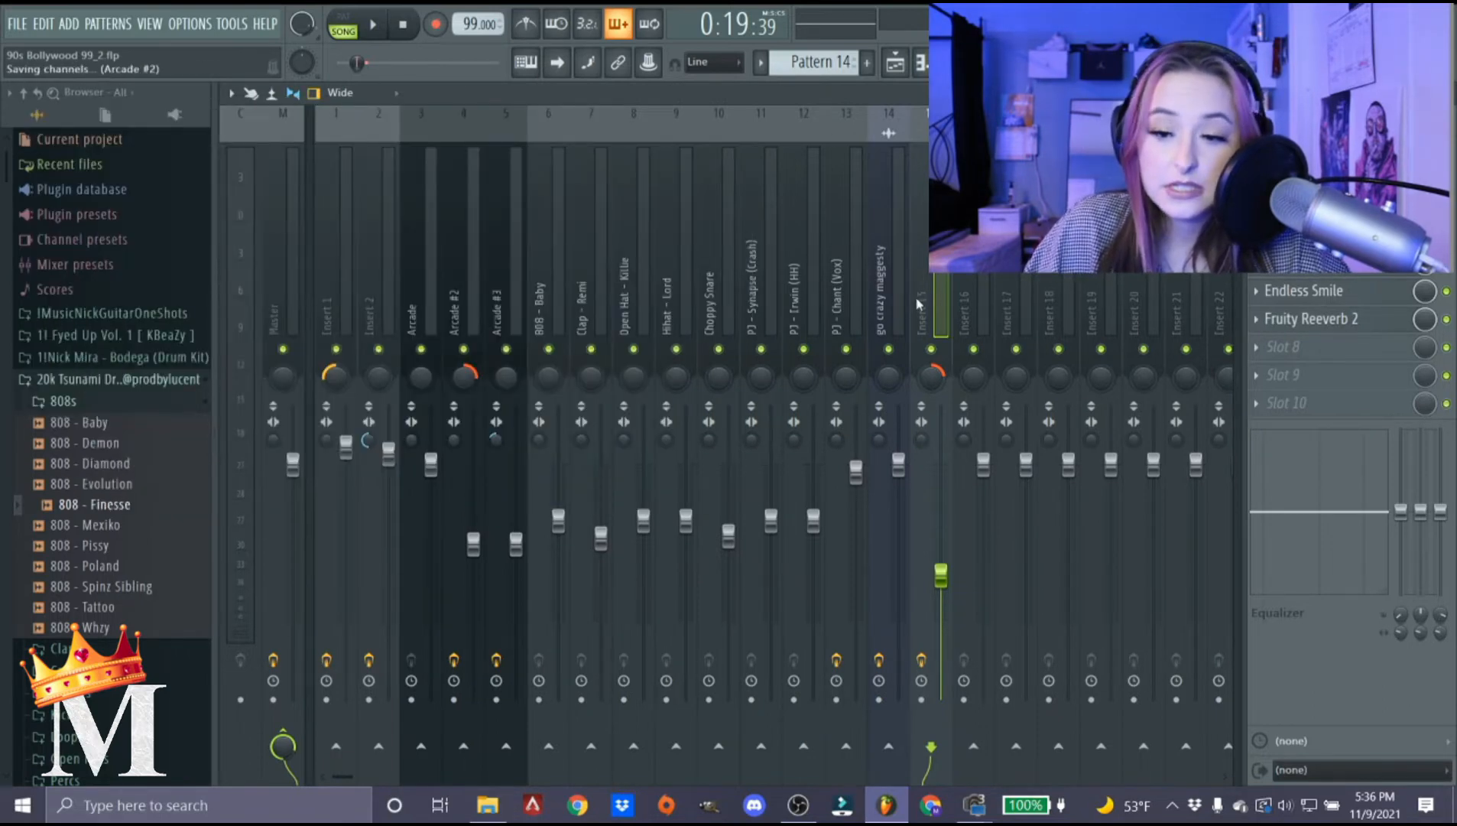
Return to the playlist and select bars 17 to 20, where the Arcade #2 clip sits on Track 6.
click(407, 304)
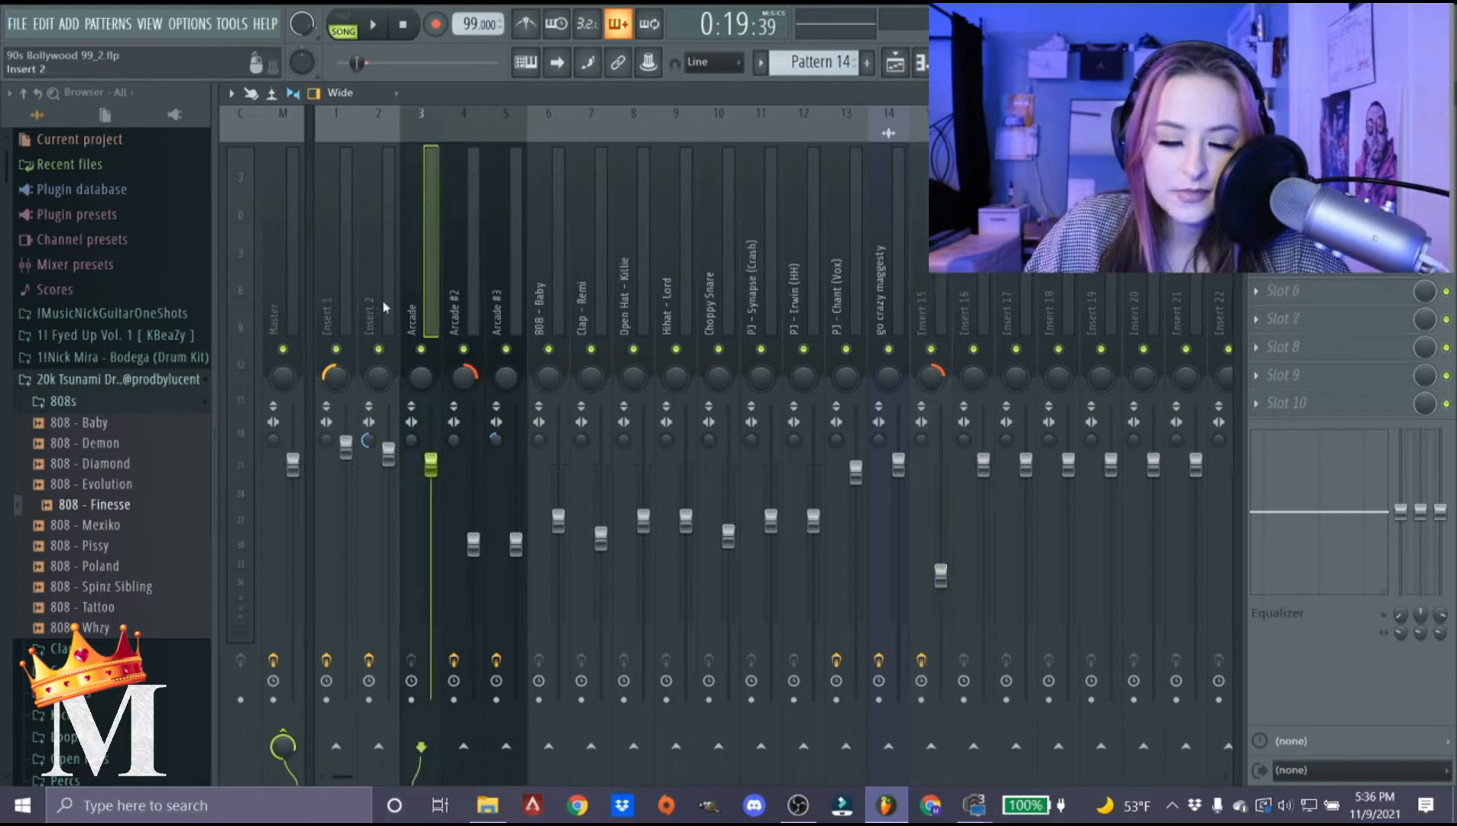
click(1447, 92)
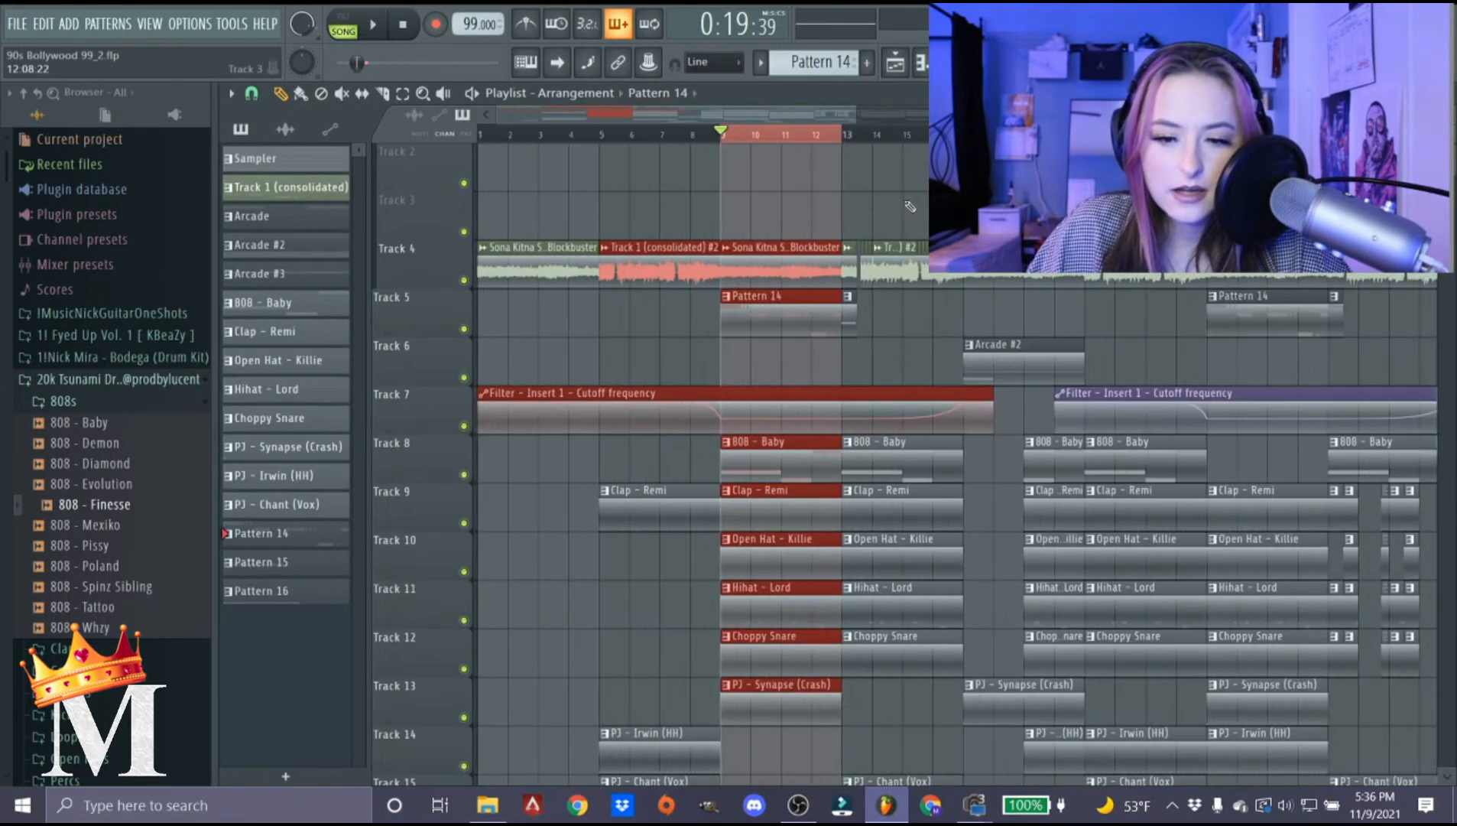
click(809, 131)
scroll(888, 206, up, 3)
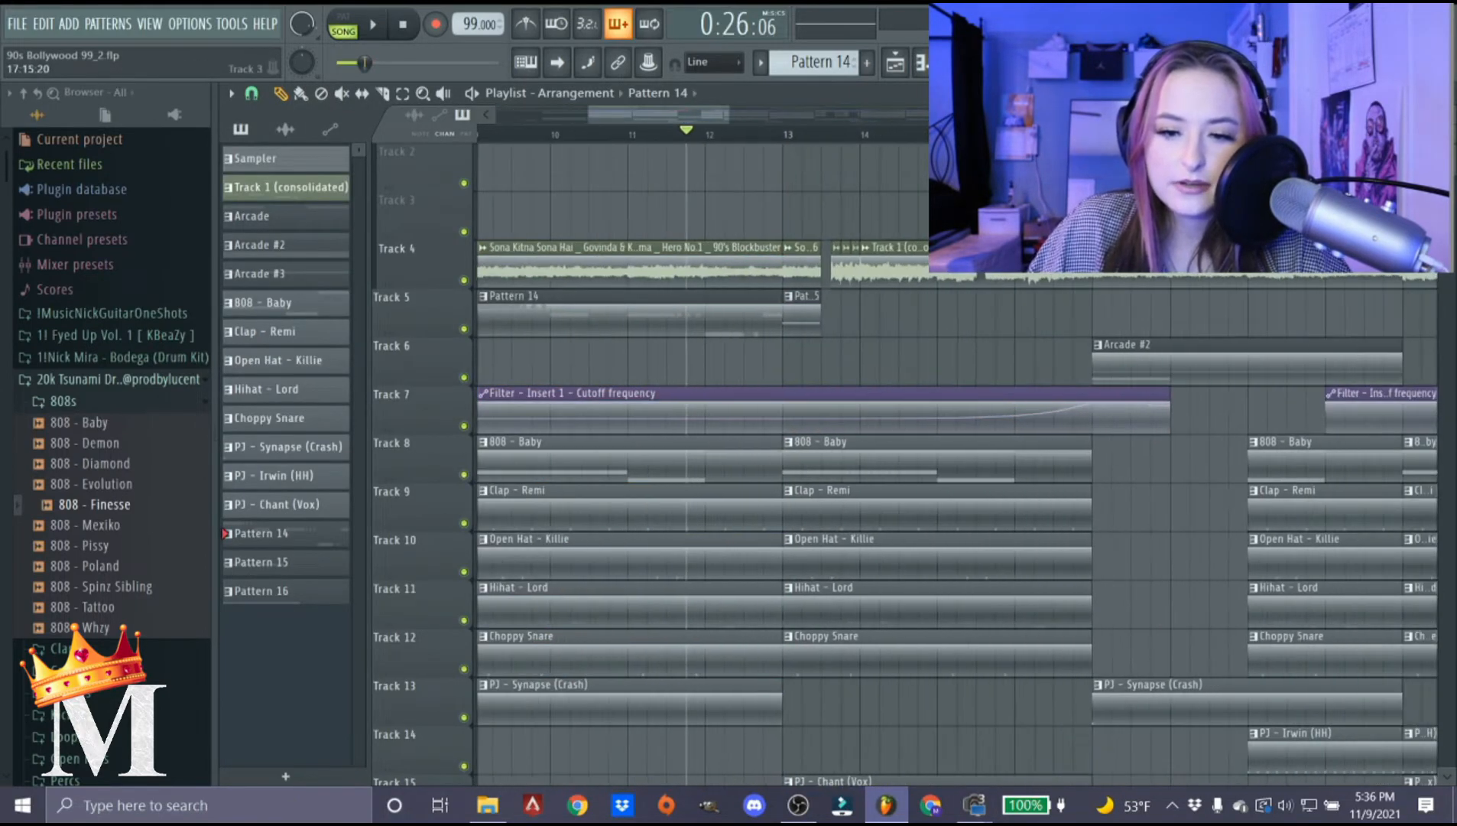
drag(1097, 133, 1401, 133)
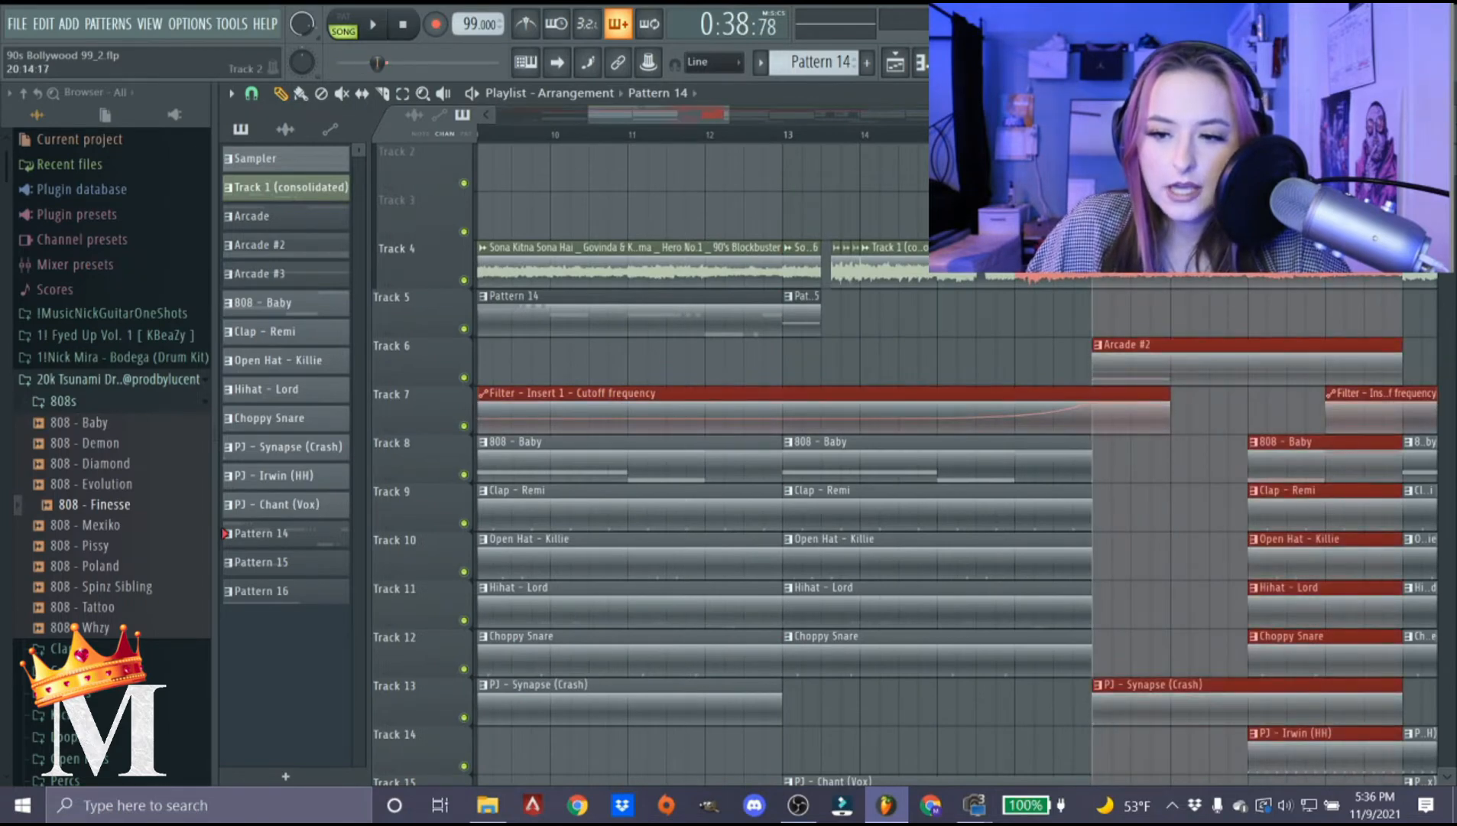
scroll(1140, 405, up, 2)
scroll(1086, 406, down, 3)
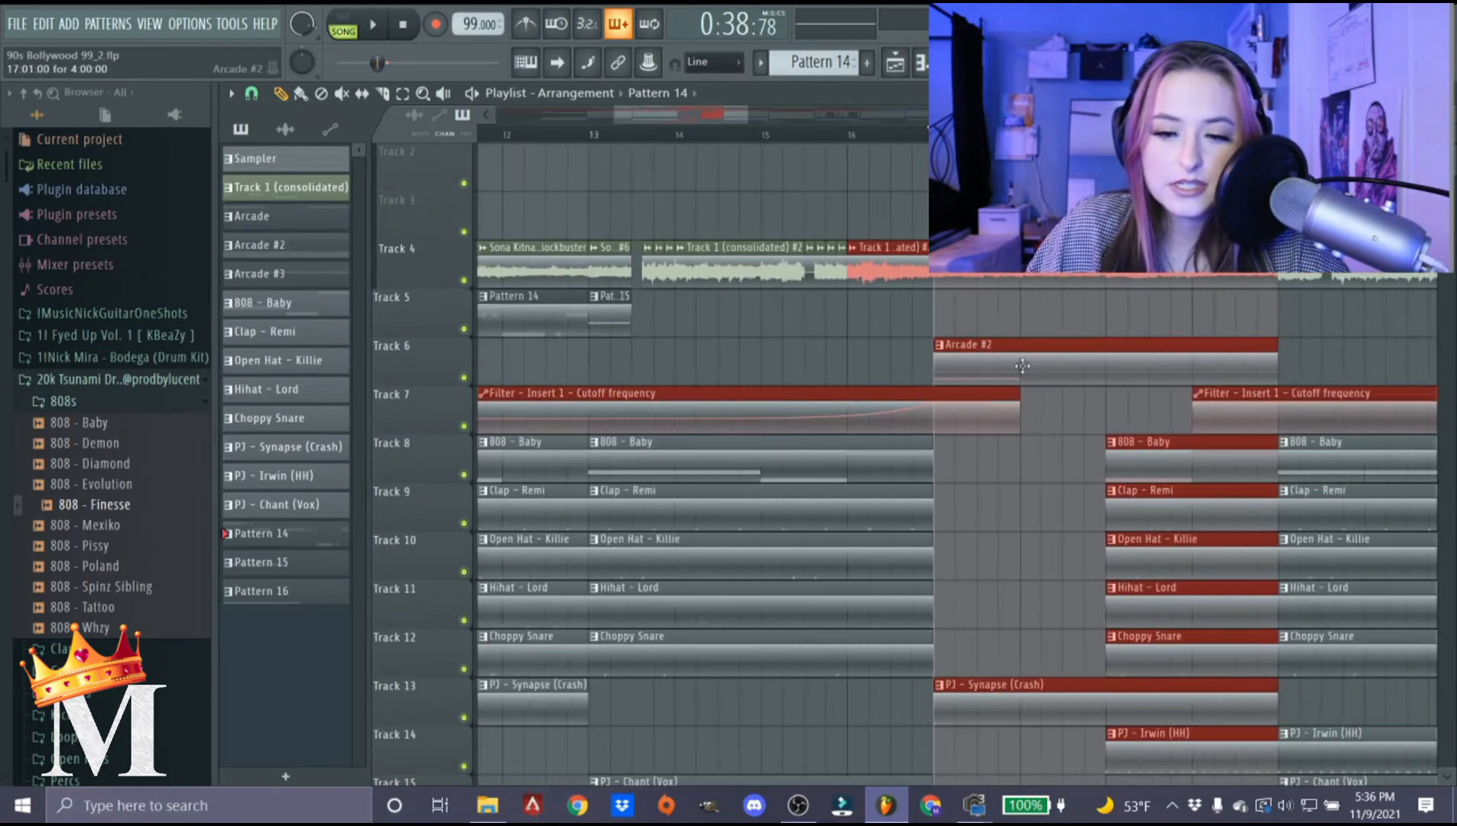
scroll(1059, 407, up, 1)
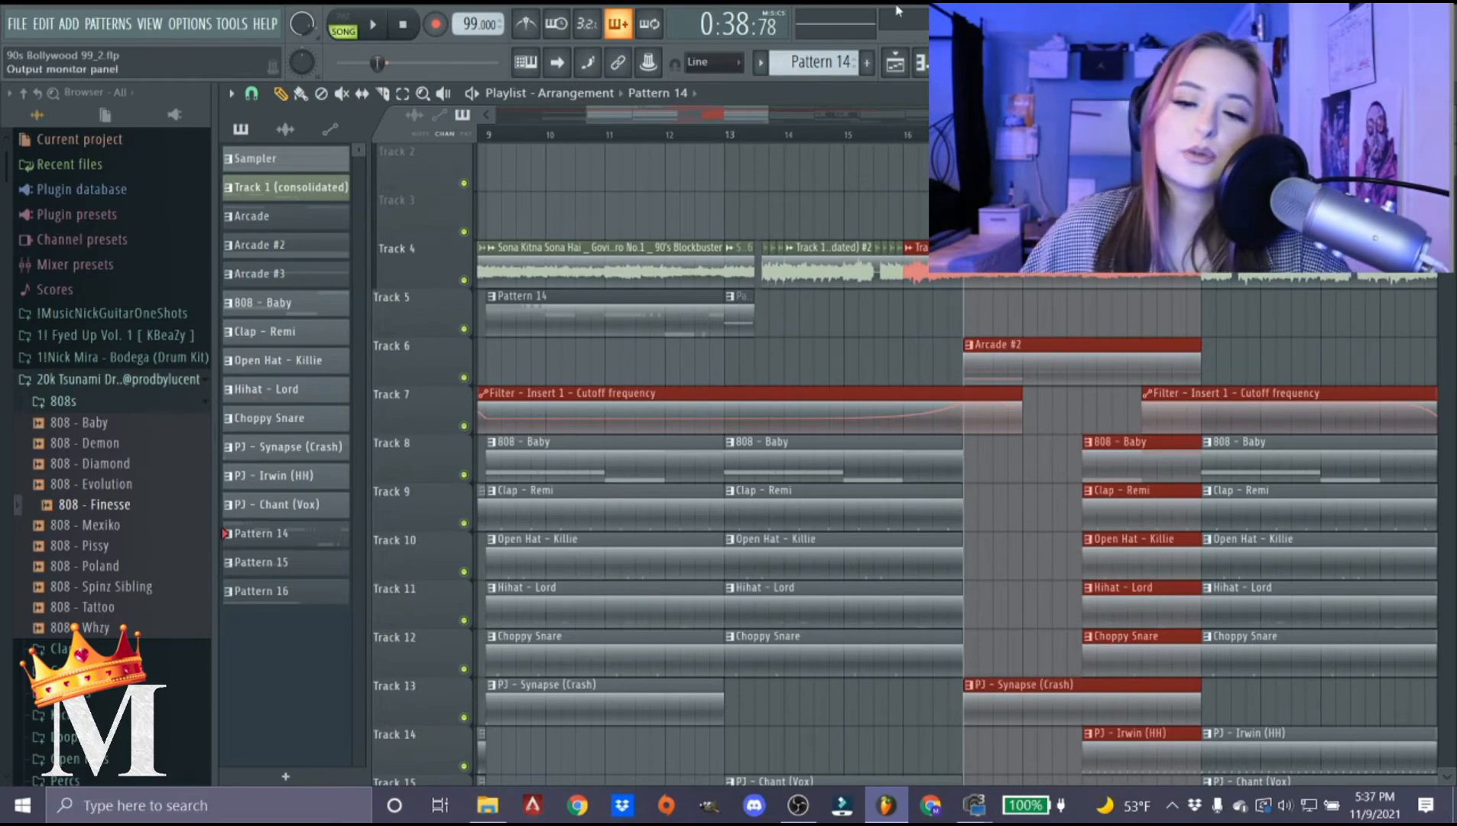
scroll(865, 355, up, 2)
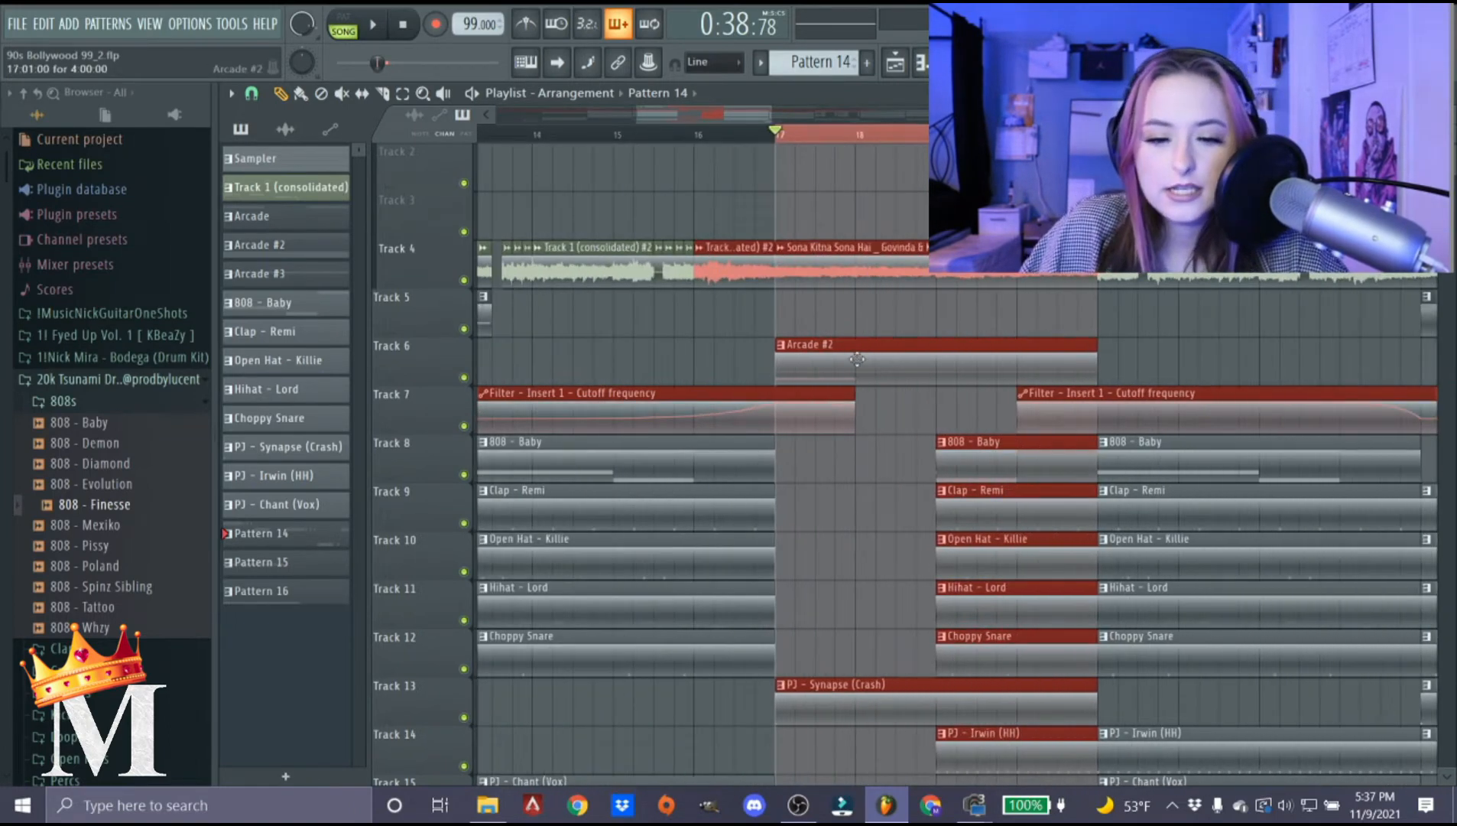
Play the selected section and lower the volume of the Arcade #2 mixer track.
key(space)
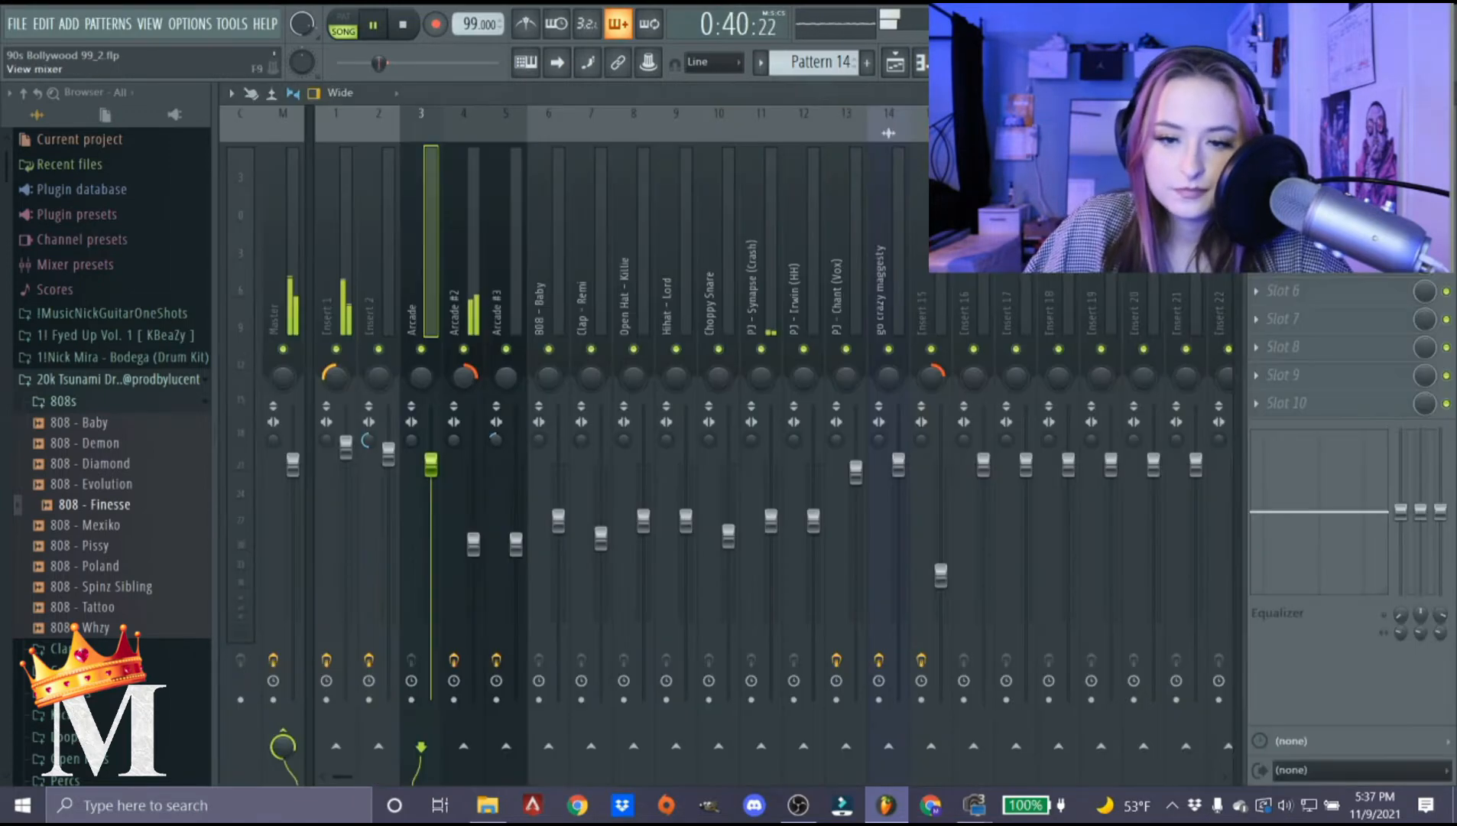
key(F9)
click(464, 290)
drag(473, 544, 474, 582)
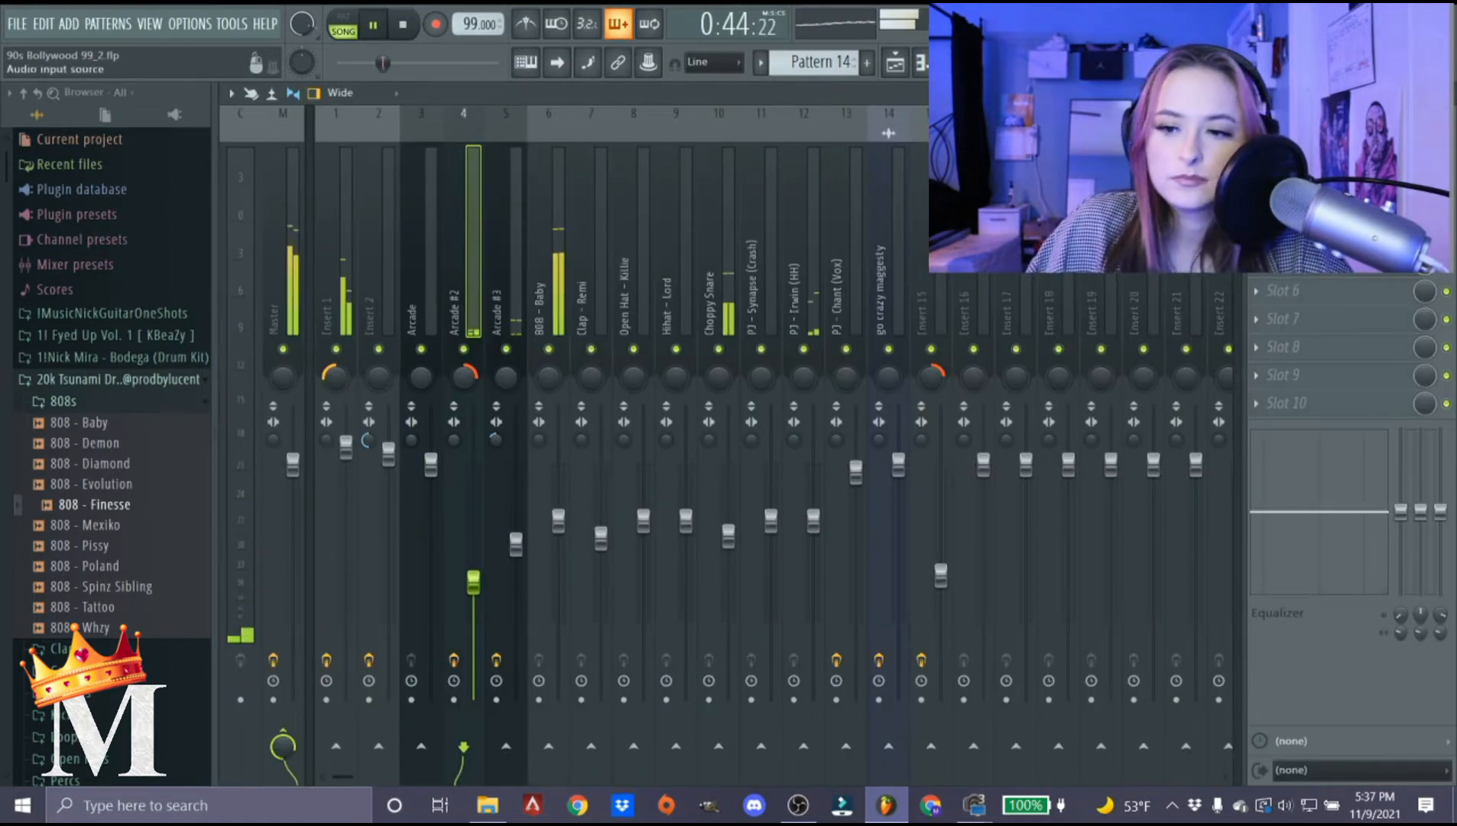
Return to the playlist, save the project, and stop playback.
key(F9)
scroll(956, 464, down, 3)
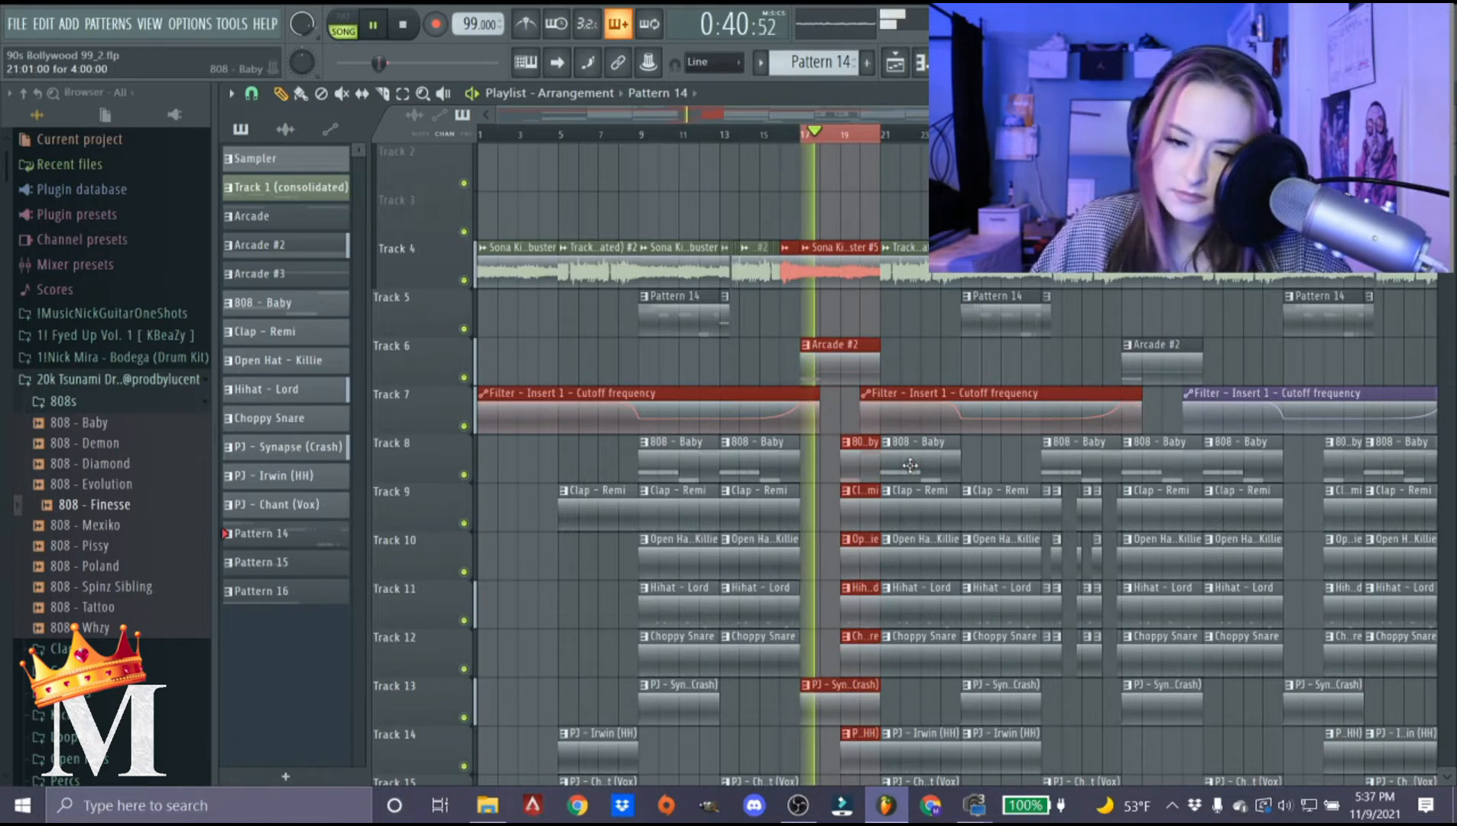
key(ctrl+s)
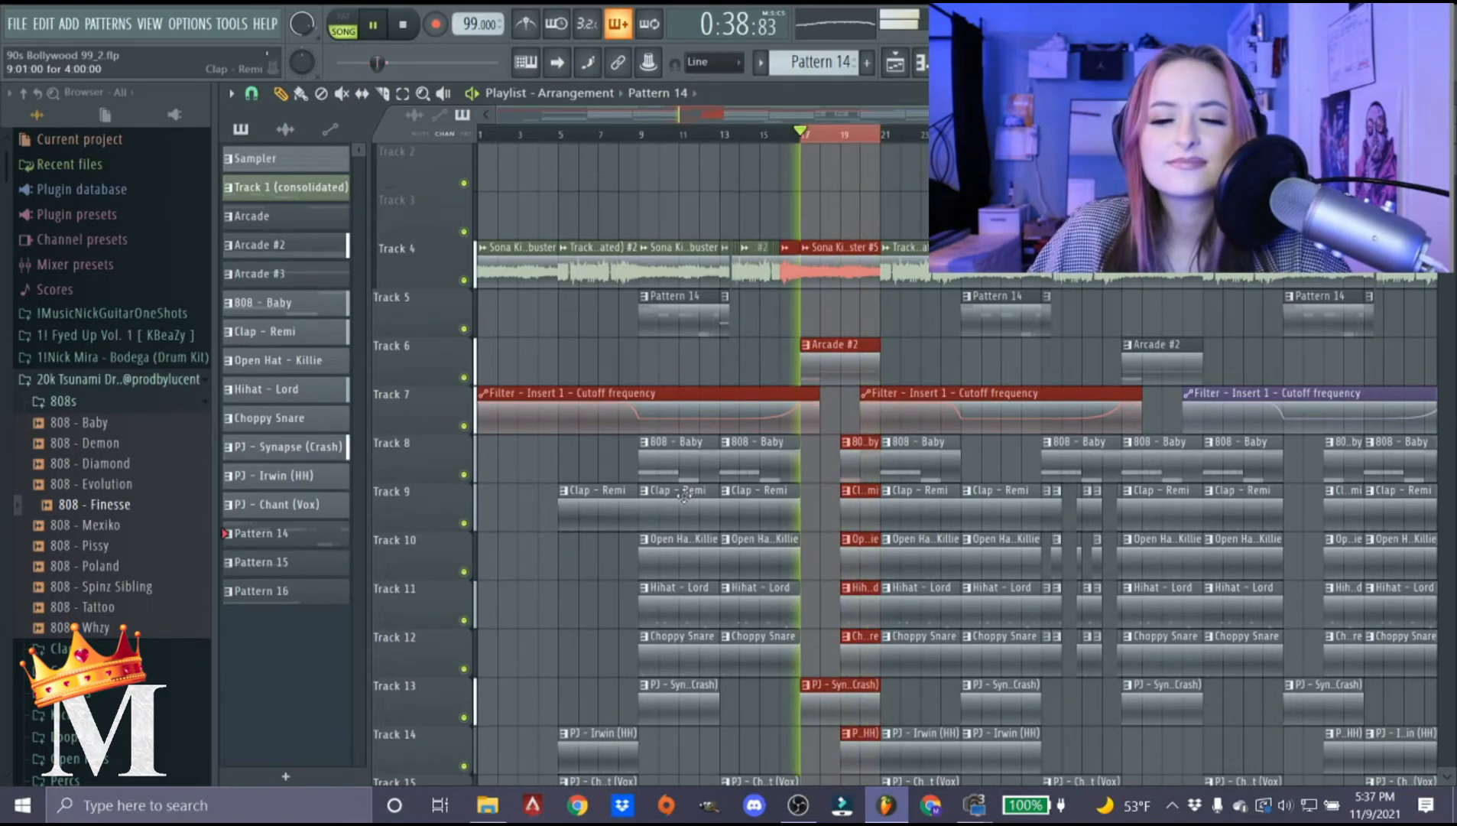
key(space)
Select bars 9 to 12 in the playlist and play that section with the 808 - Baby notes open in the piano roll.
click(655, 146)
scroll(689, 142, up, 5)
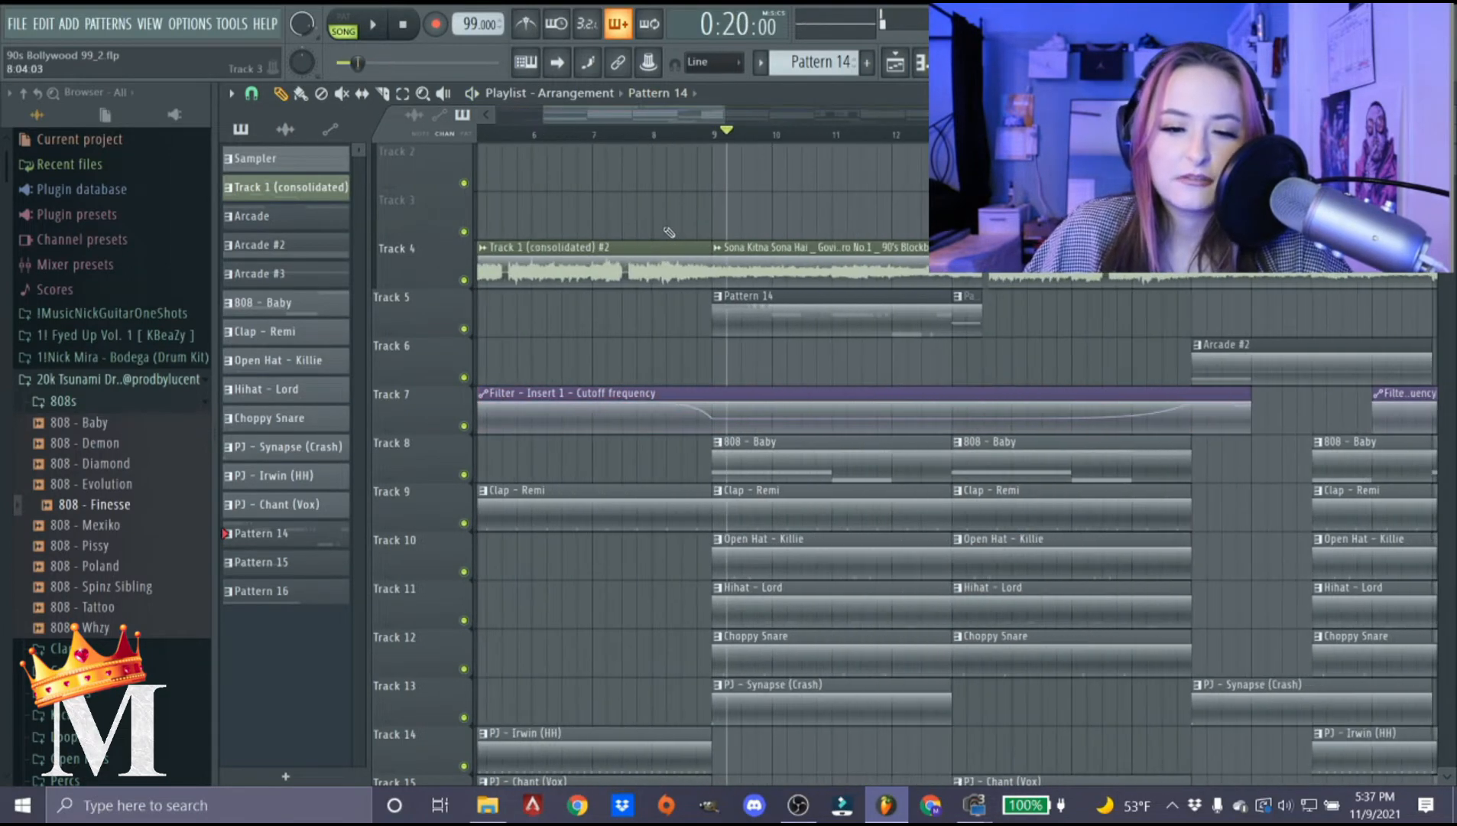
scroll(705, 201, down, 2)
drag(727, 136, 956, 136)
double_click(744, 364)
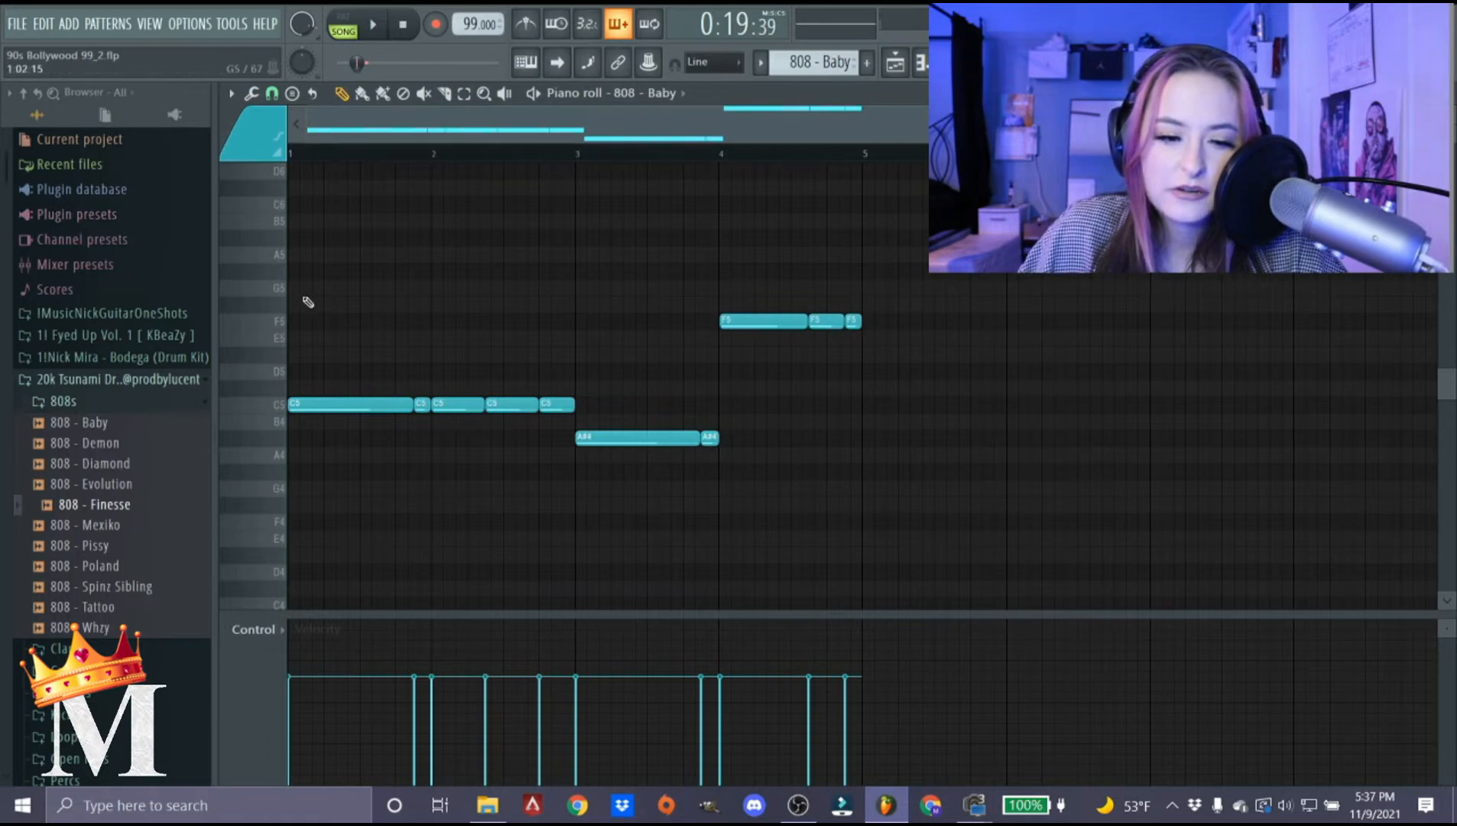
key(space)
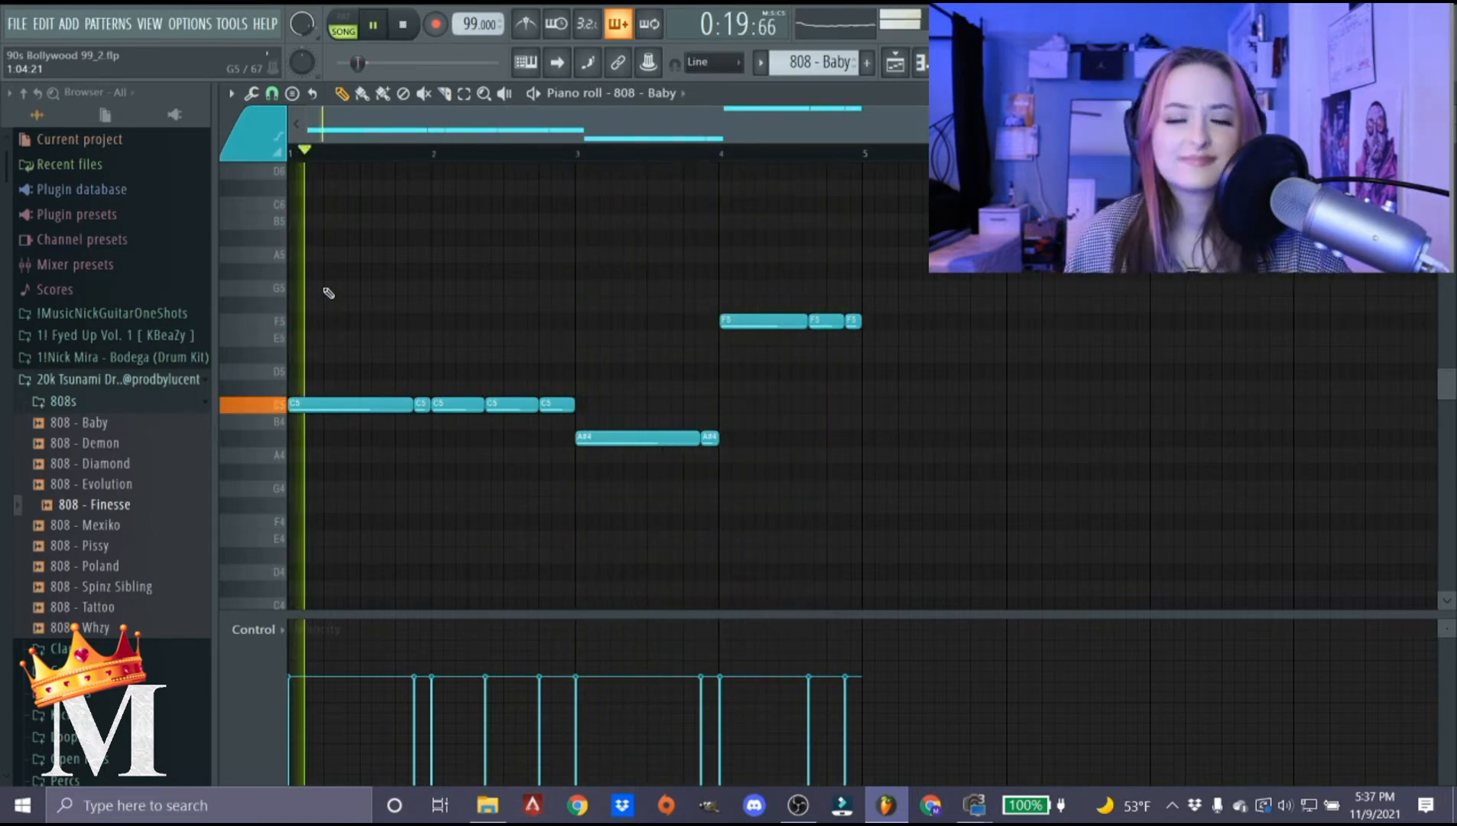
key(space)
key(F5)
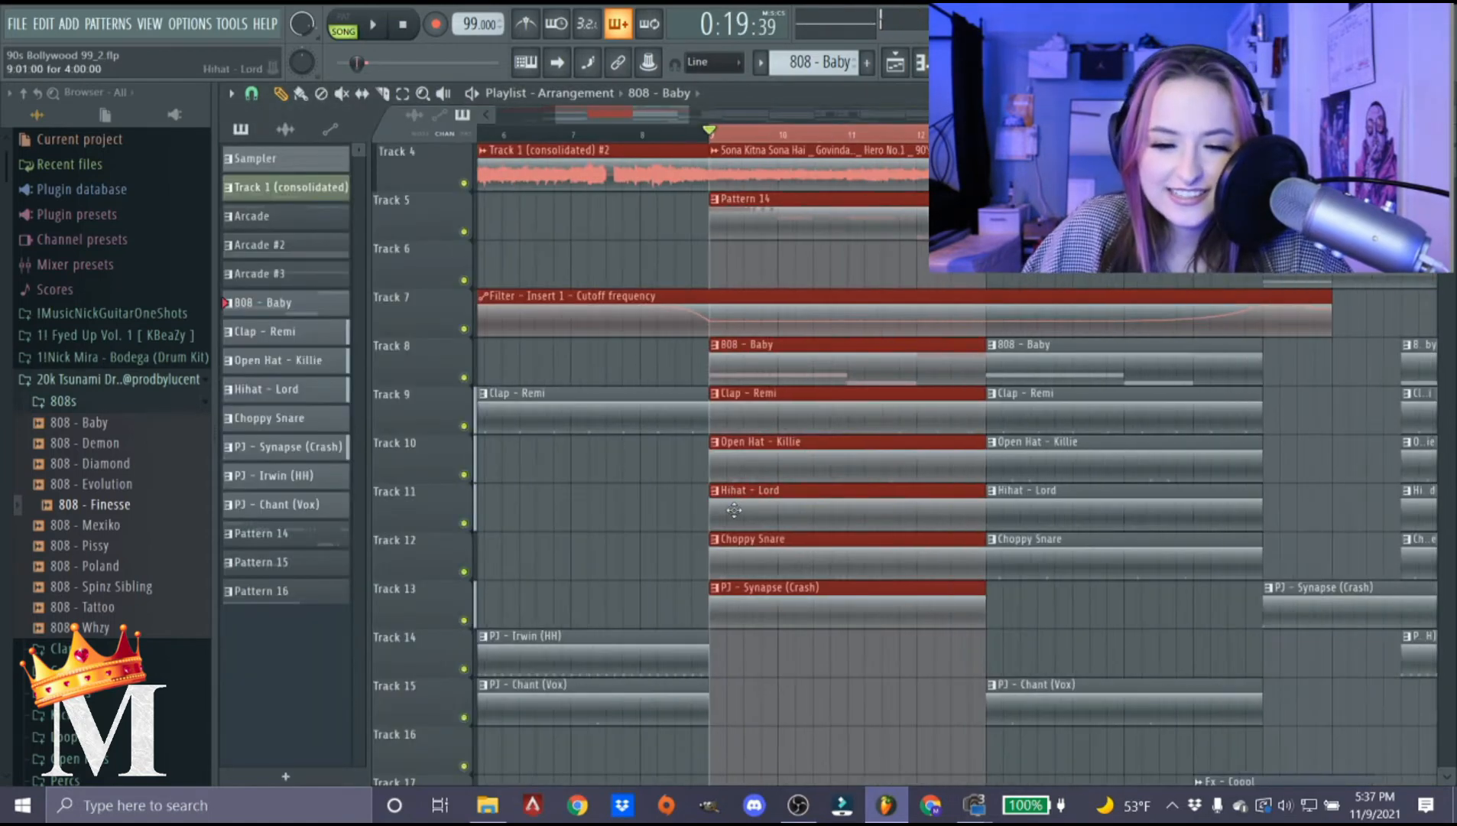
Review the Clap - Remi and Open Hat - Killie patterns in the piano roll while playing the section, and return to the playlist.
double_click(753, 405)
key(F5)
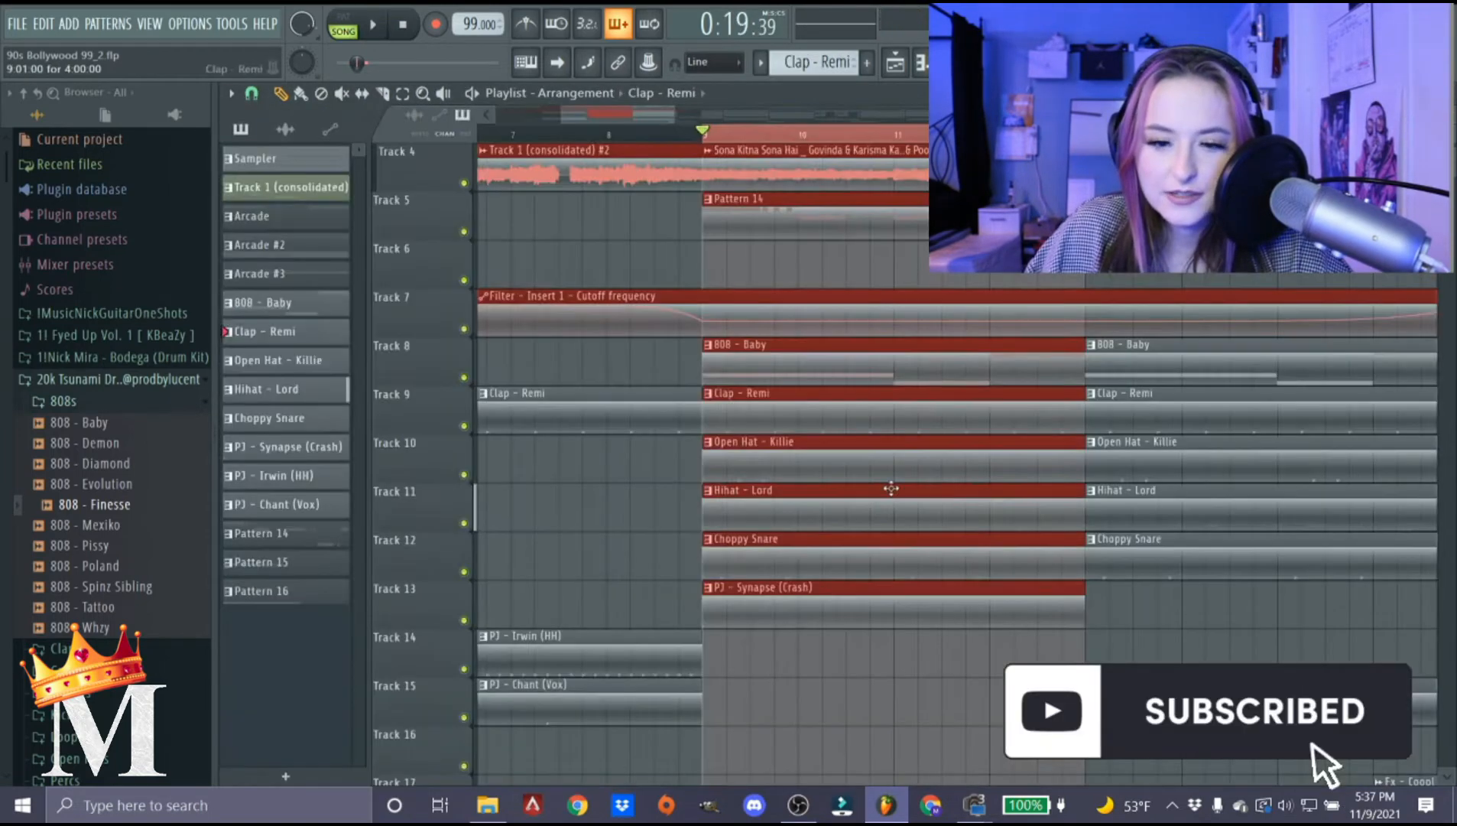
double_click(820, 473)
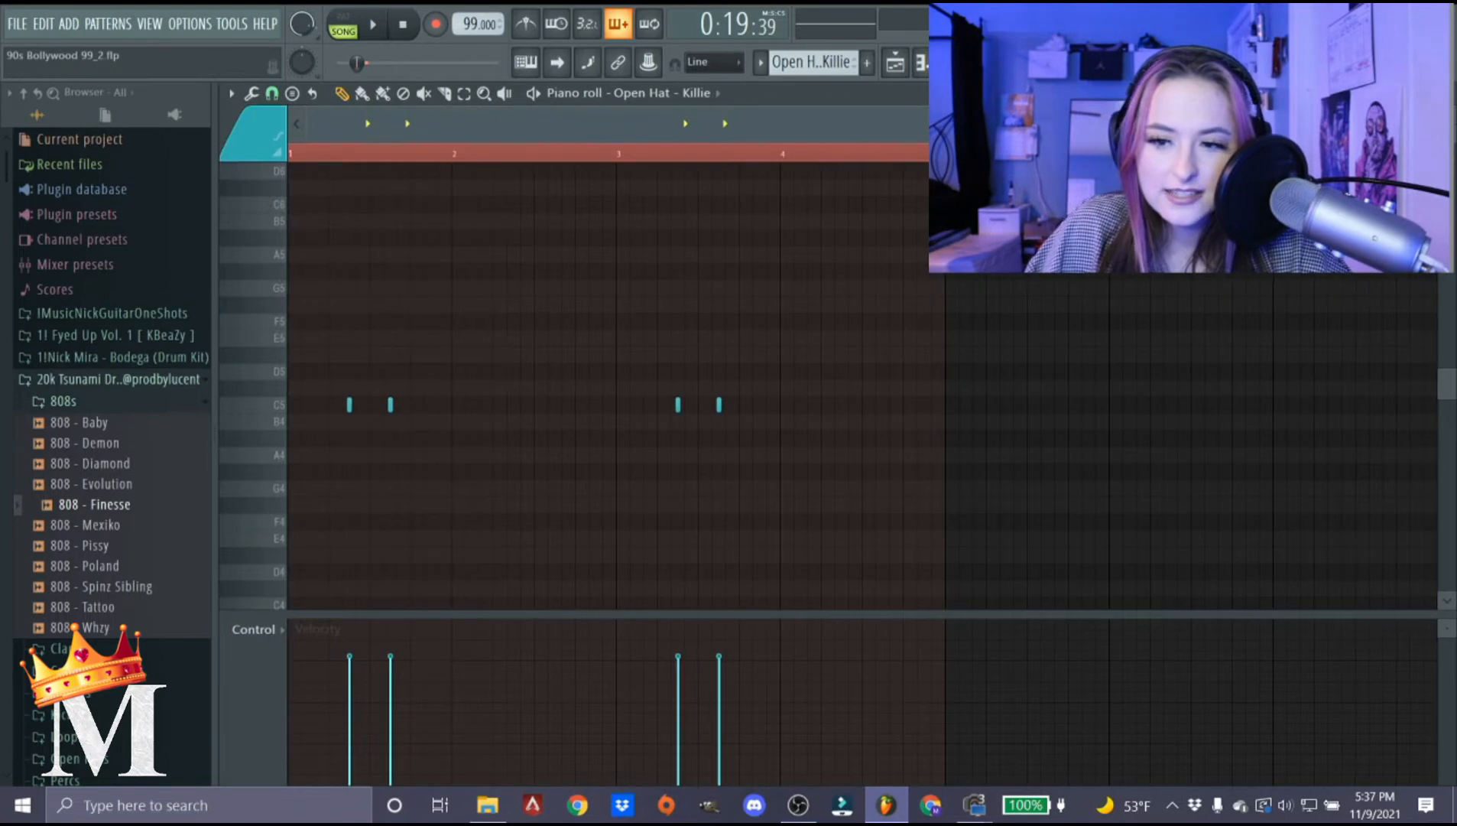
key(space)
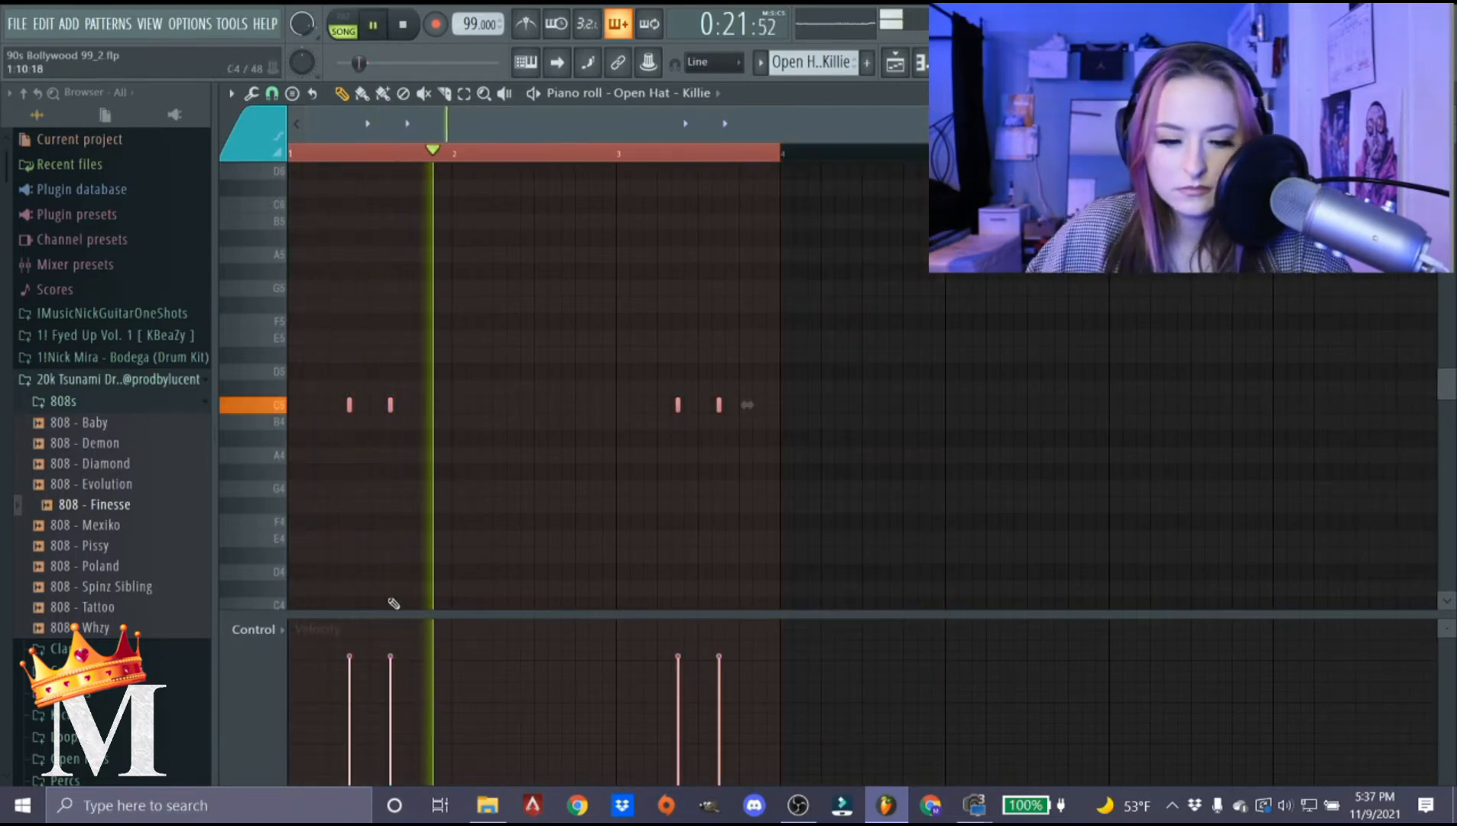
scroll(569, 572, down, 3)
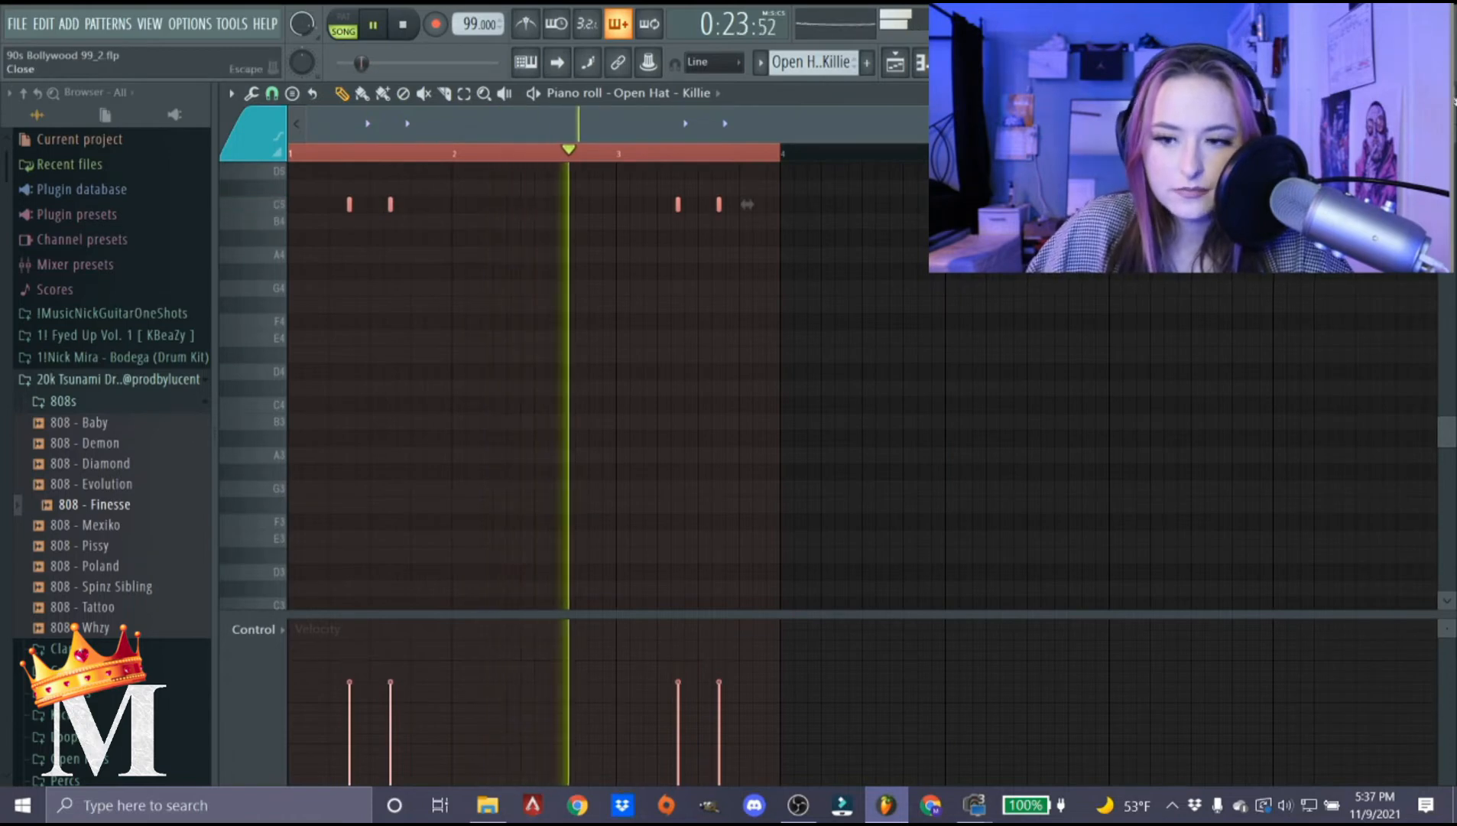
key(F5)
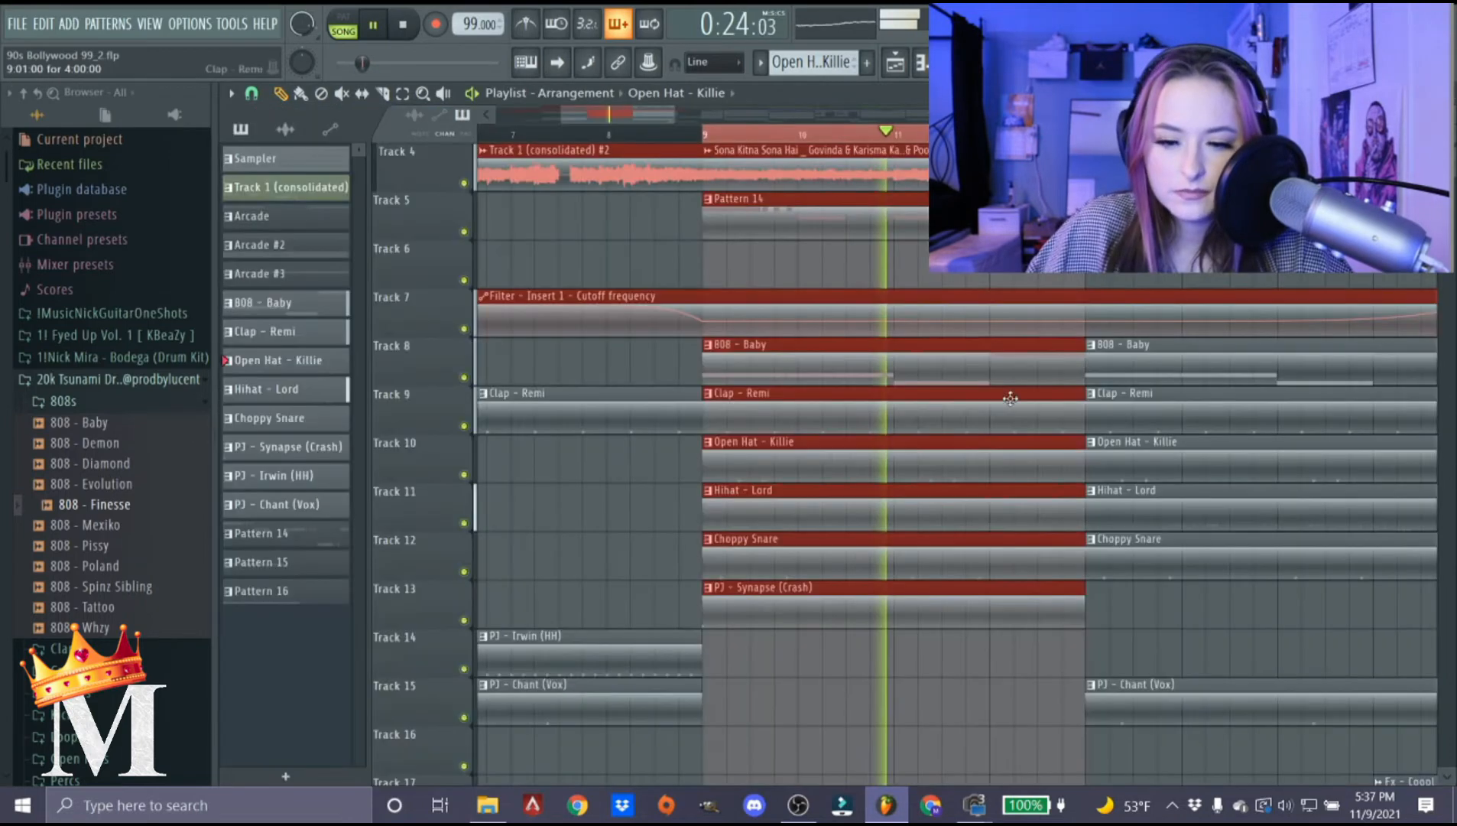
Review the Hihat - Lord pattern's notes and velocities in the piano roll, stop playback, and close the piano roll.
double_click(773, 520)
scroll(439, 452, down, 1)
scroll(416, 384, up, 3)
key(space)
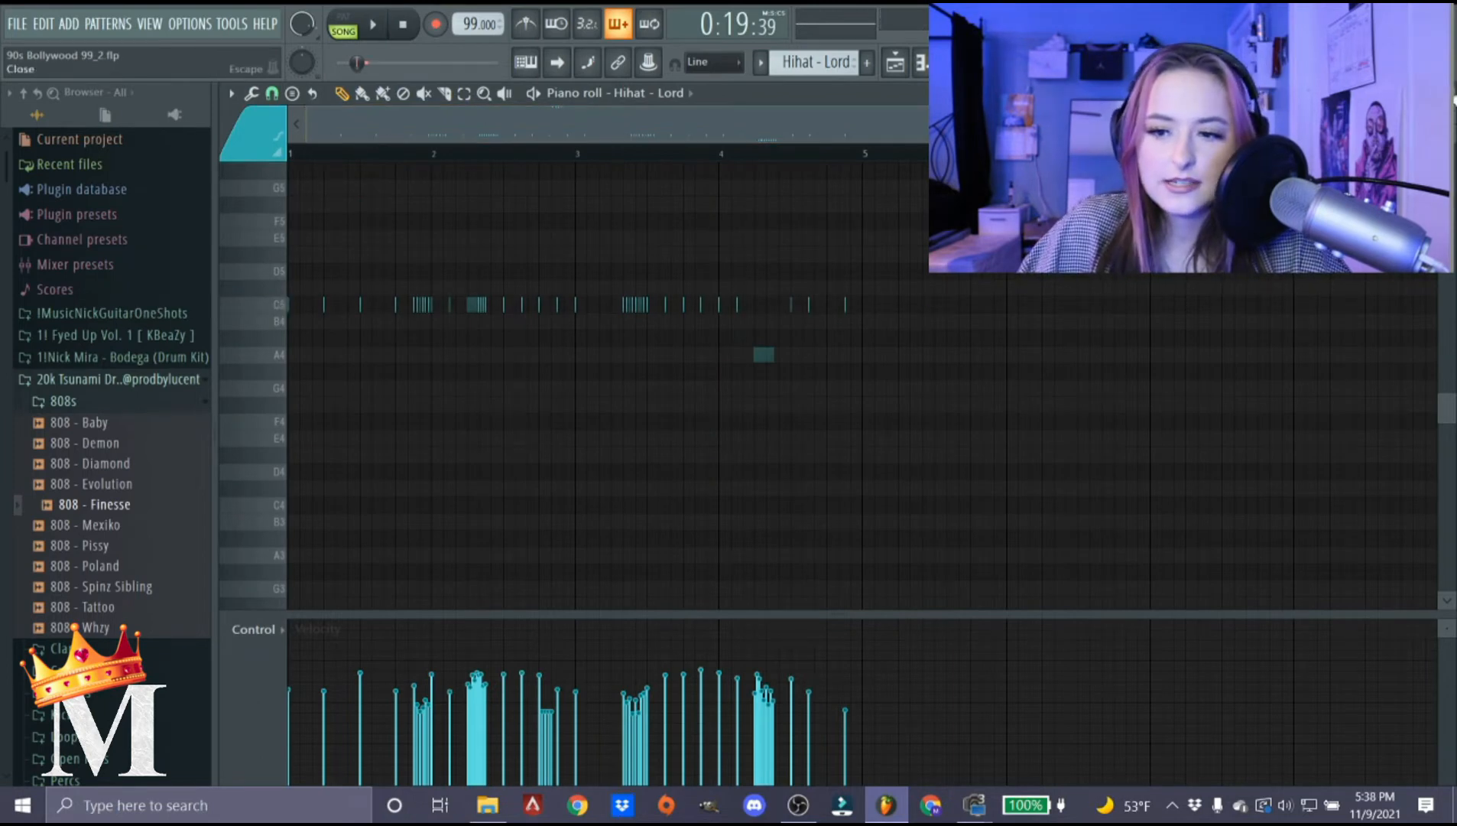
key(Escape)
Select the Hihat - Lord mixer track, play the section to watch the levels, and return to the playlist.
key(F9)
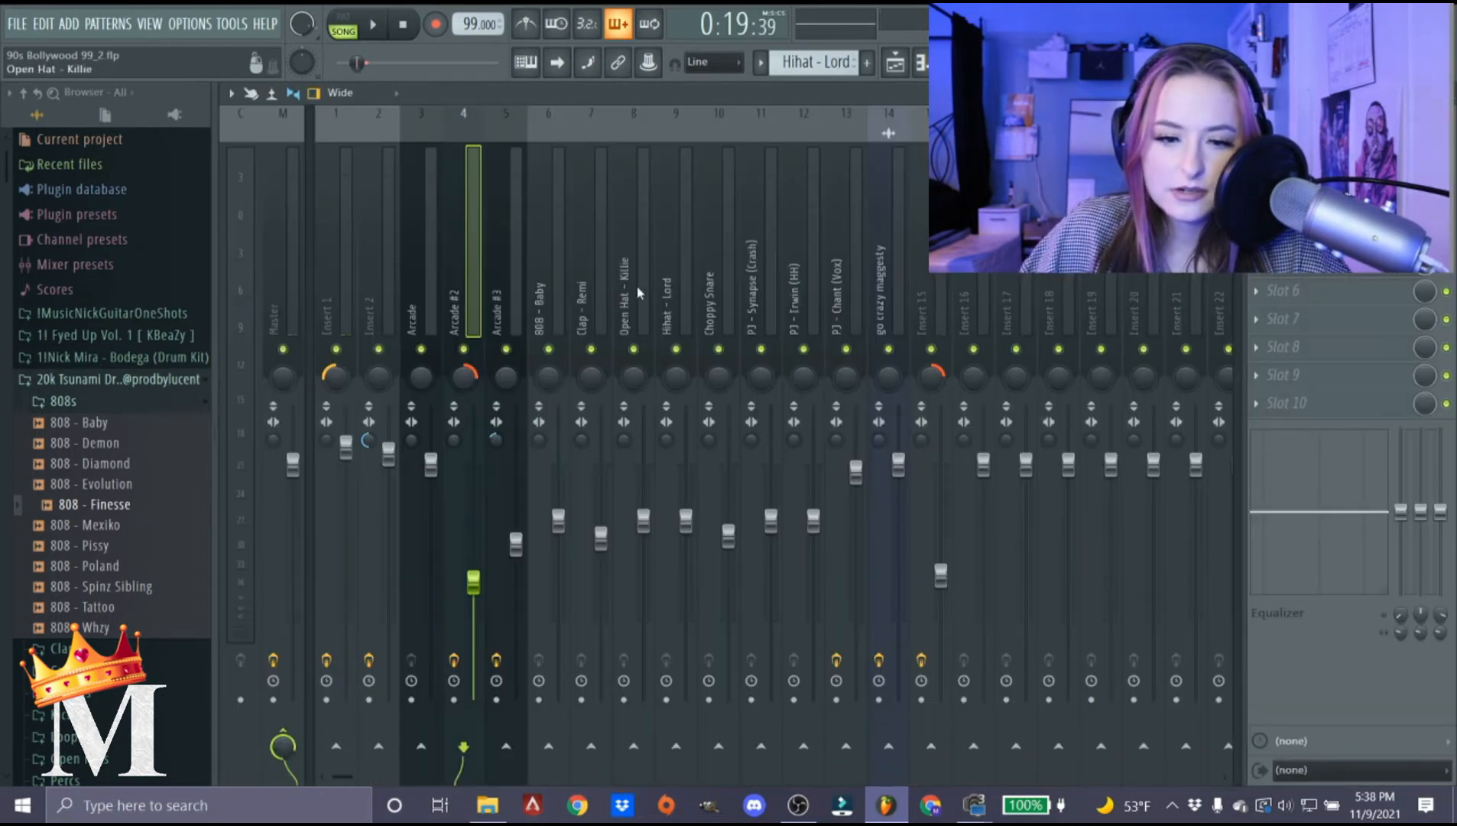
click(668, 308)
key(space)
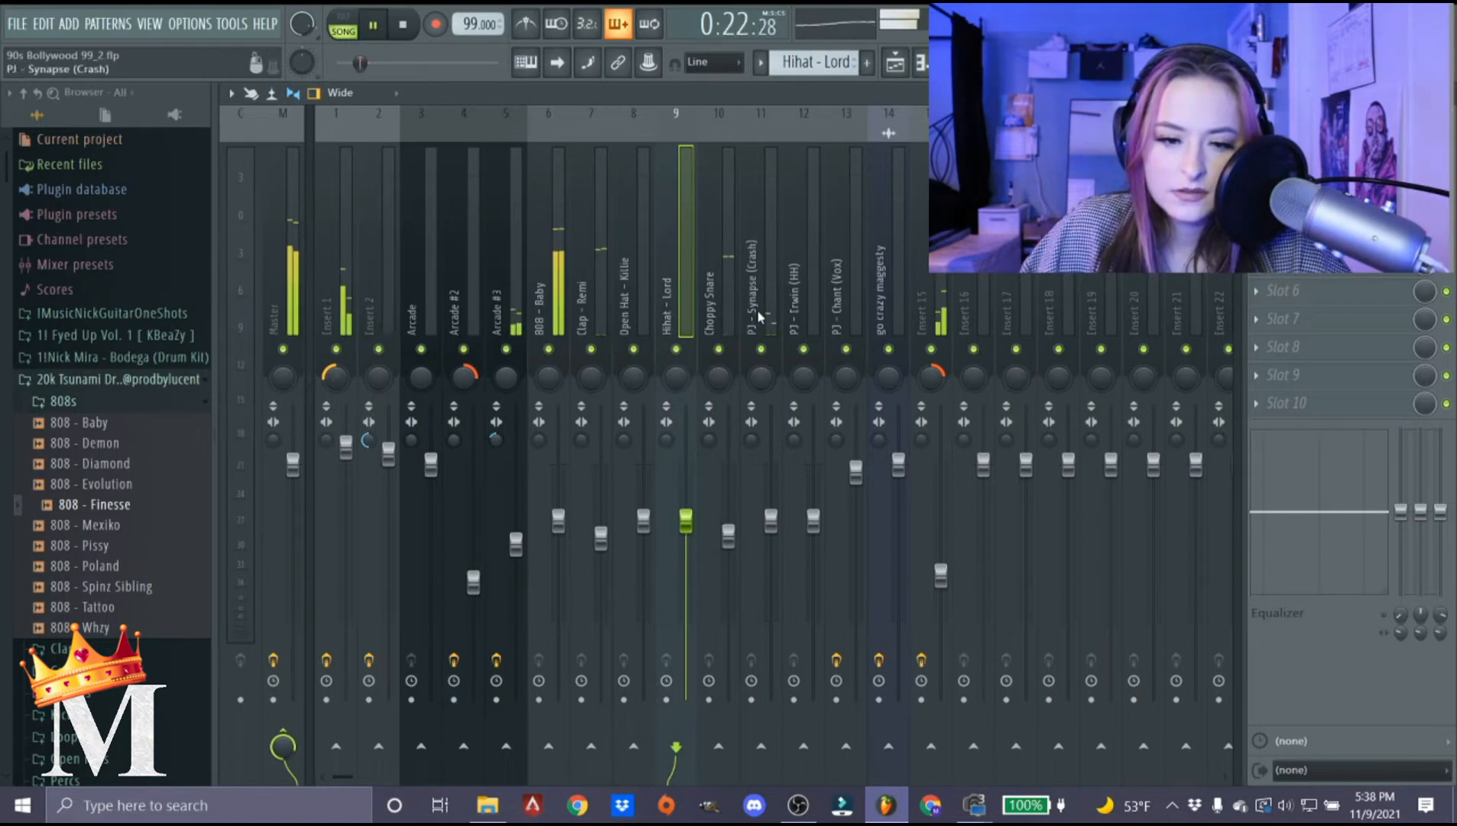
key(F9)
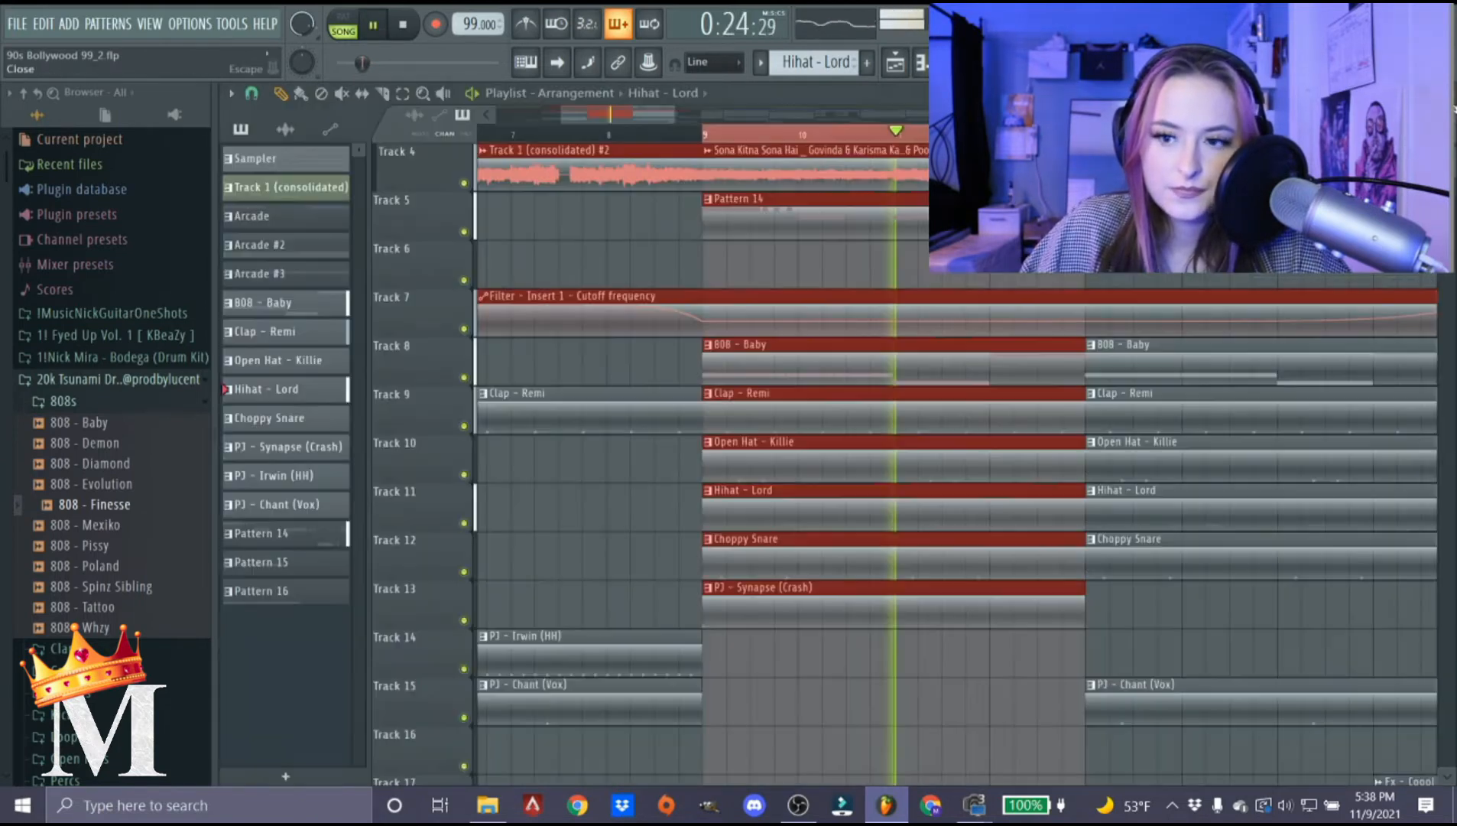
key(space)
Solo the Hihat - Lord channel in the channel rack and play its pattern.
key(F7)
key(F6)
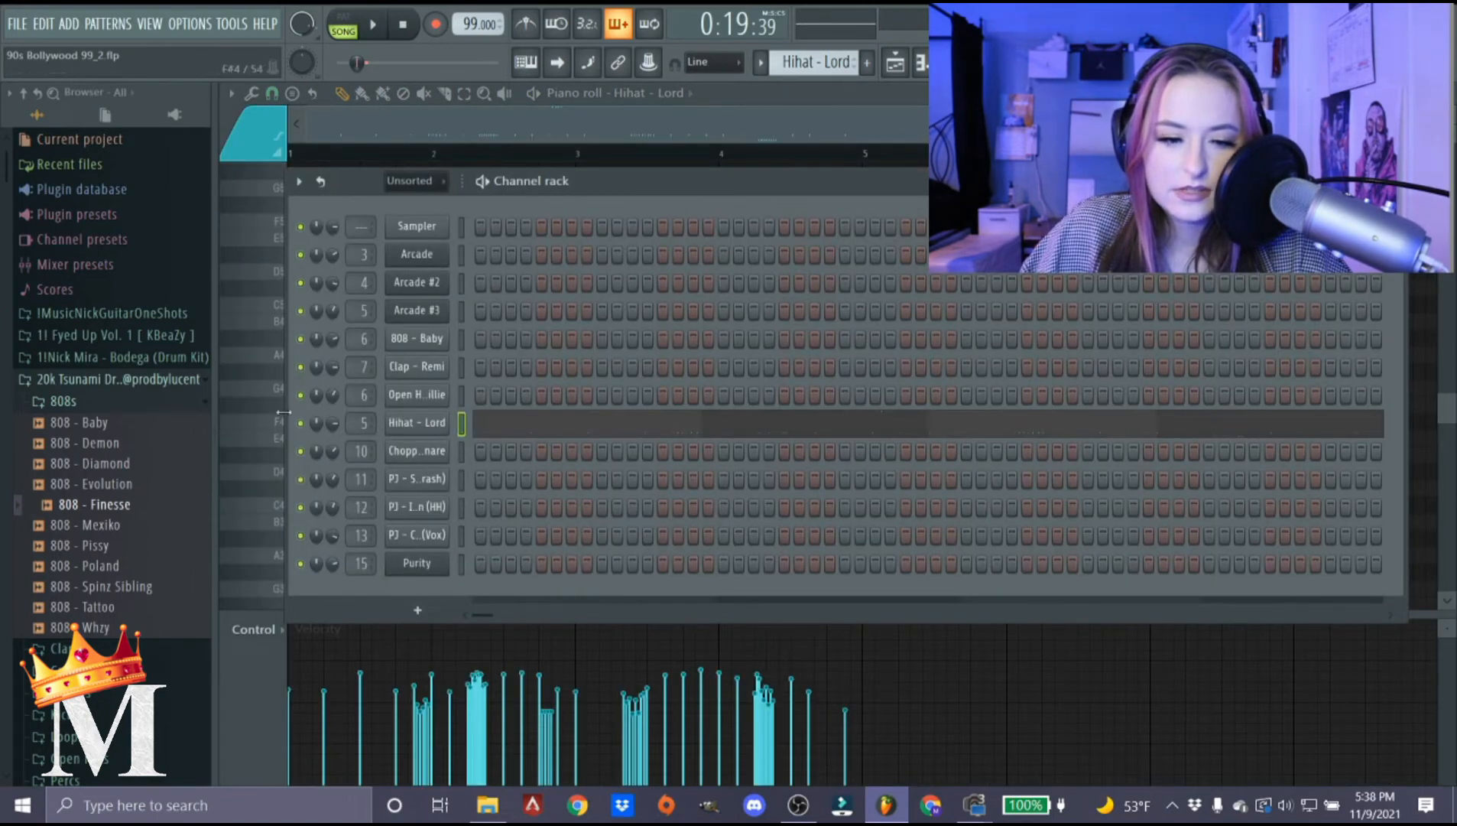
right_click(305, 424)
key(space)
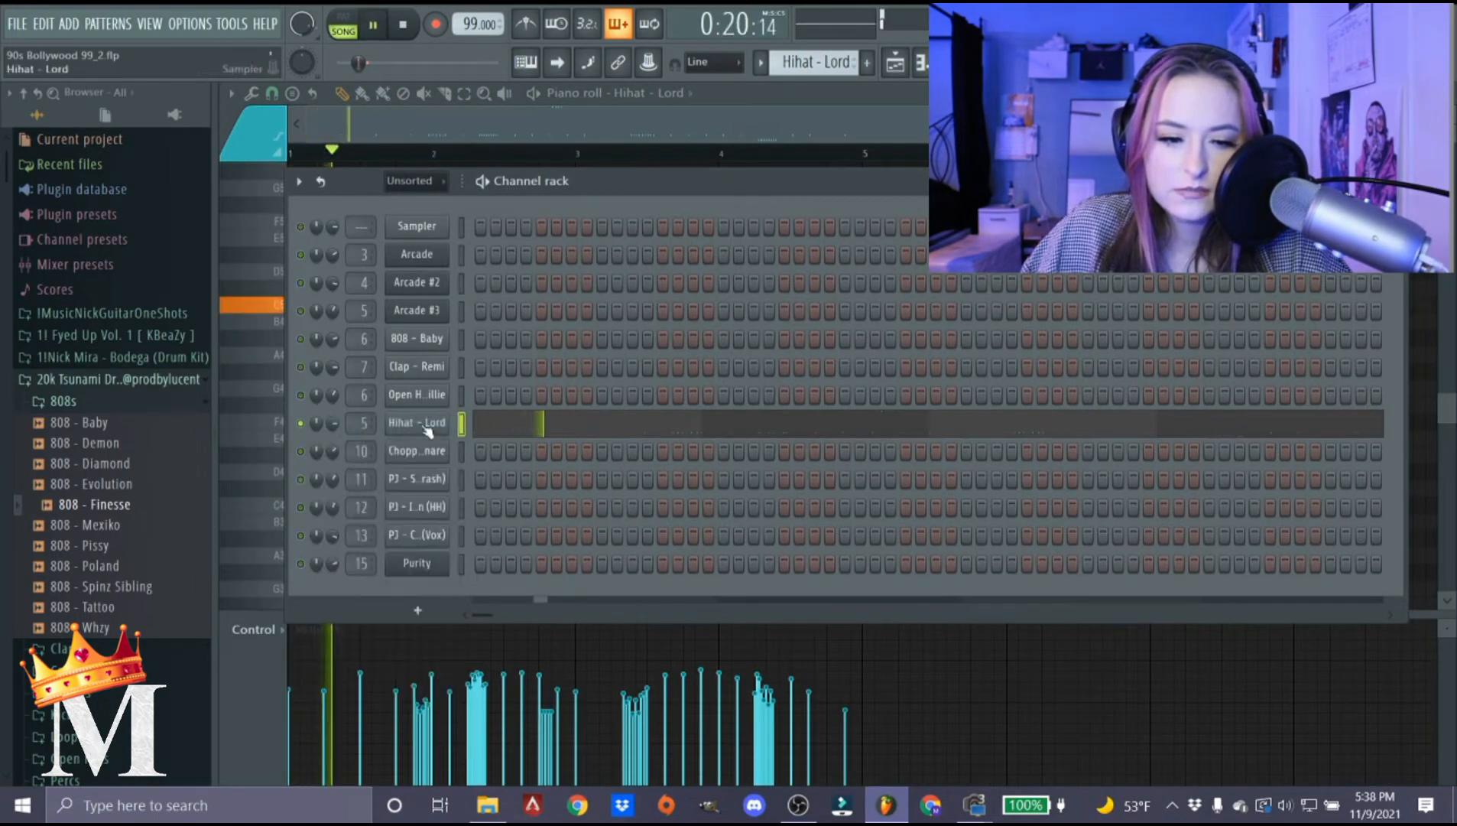
Open the Hihat - Lord sampler settings, check its routing and signal in the mixer, and close the settings.
click(424, 426)
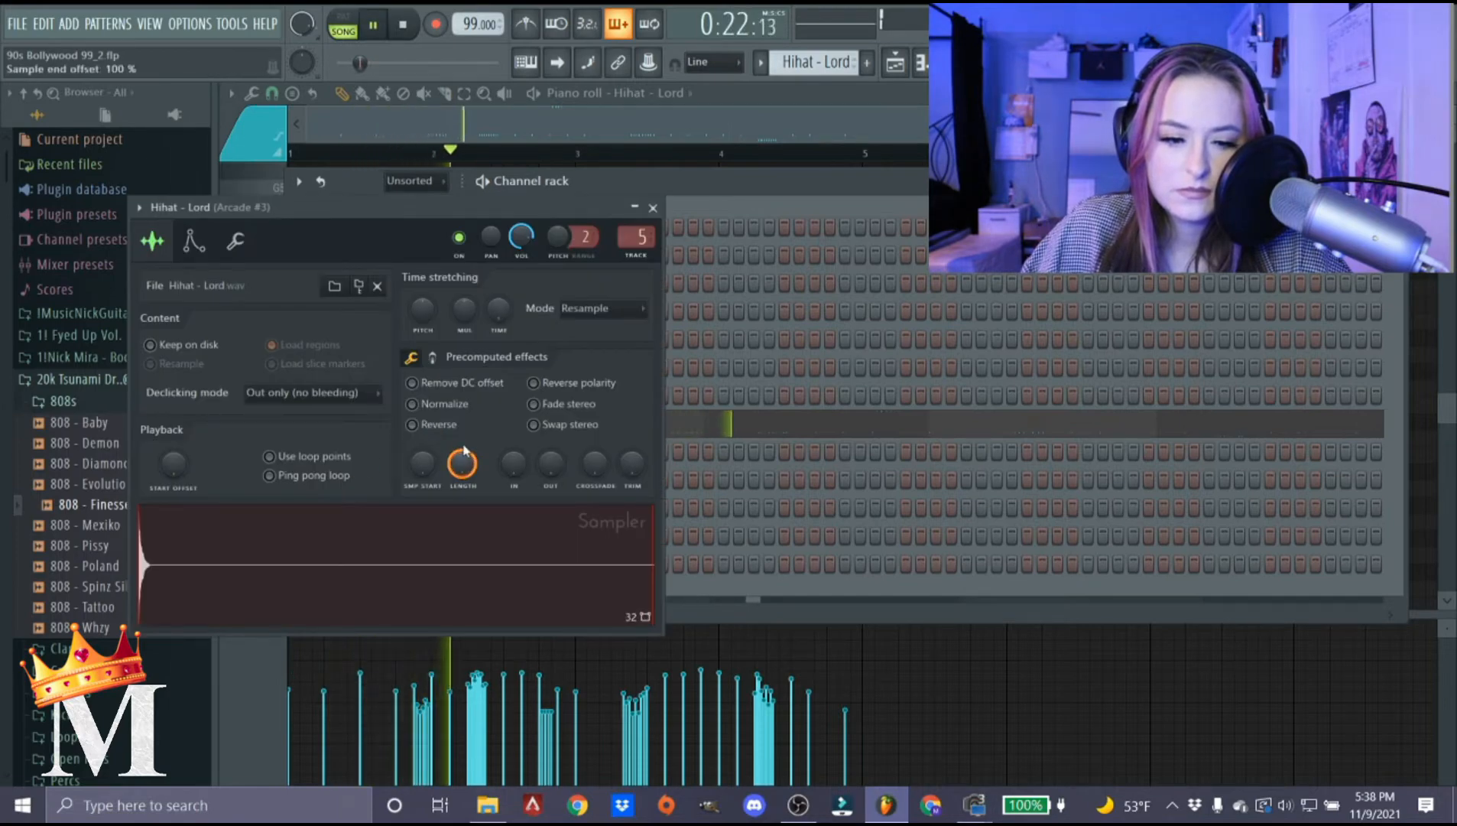
key(F9)
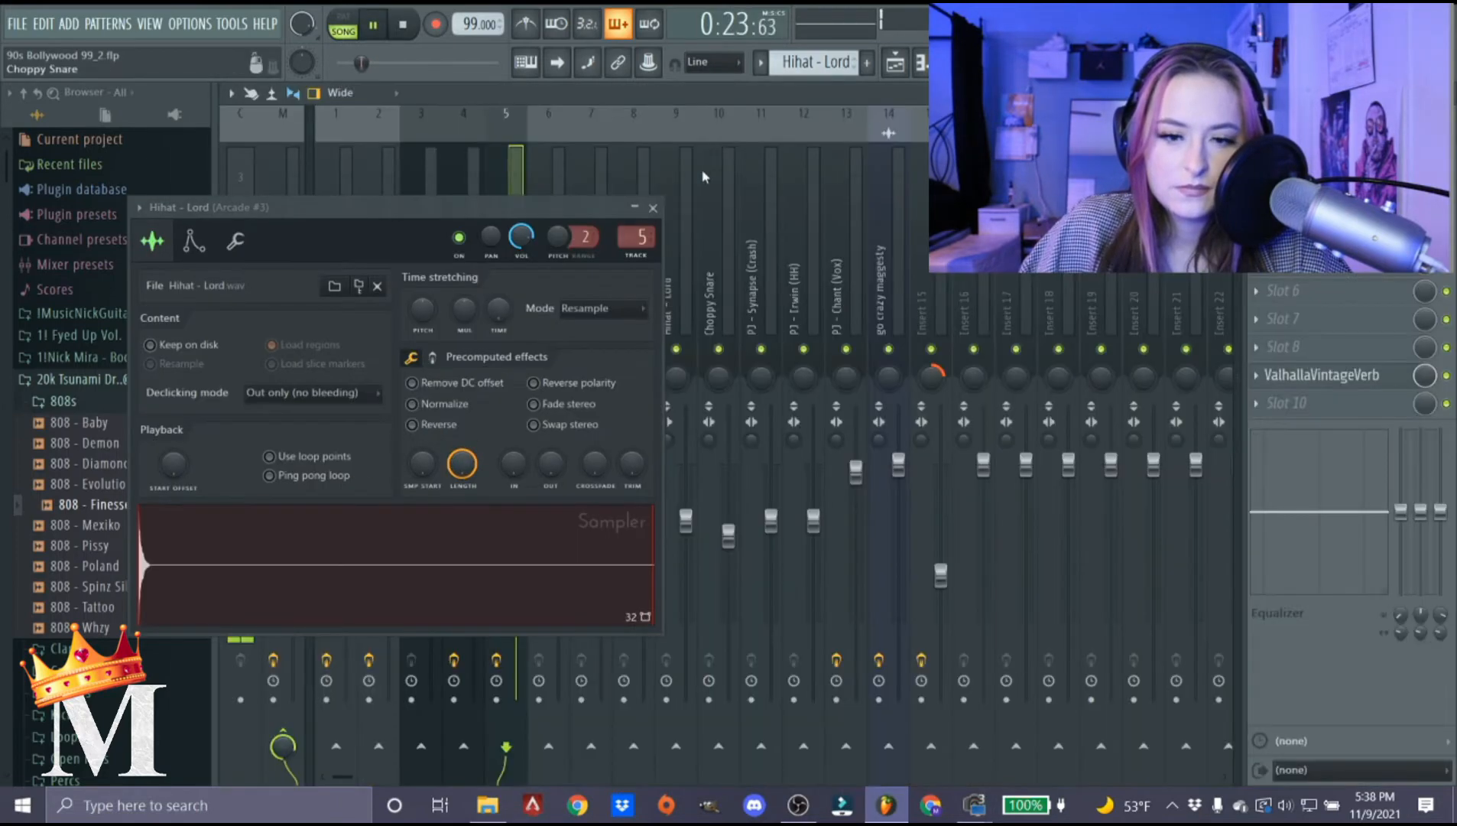
click(653, 208)
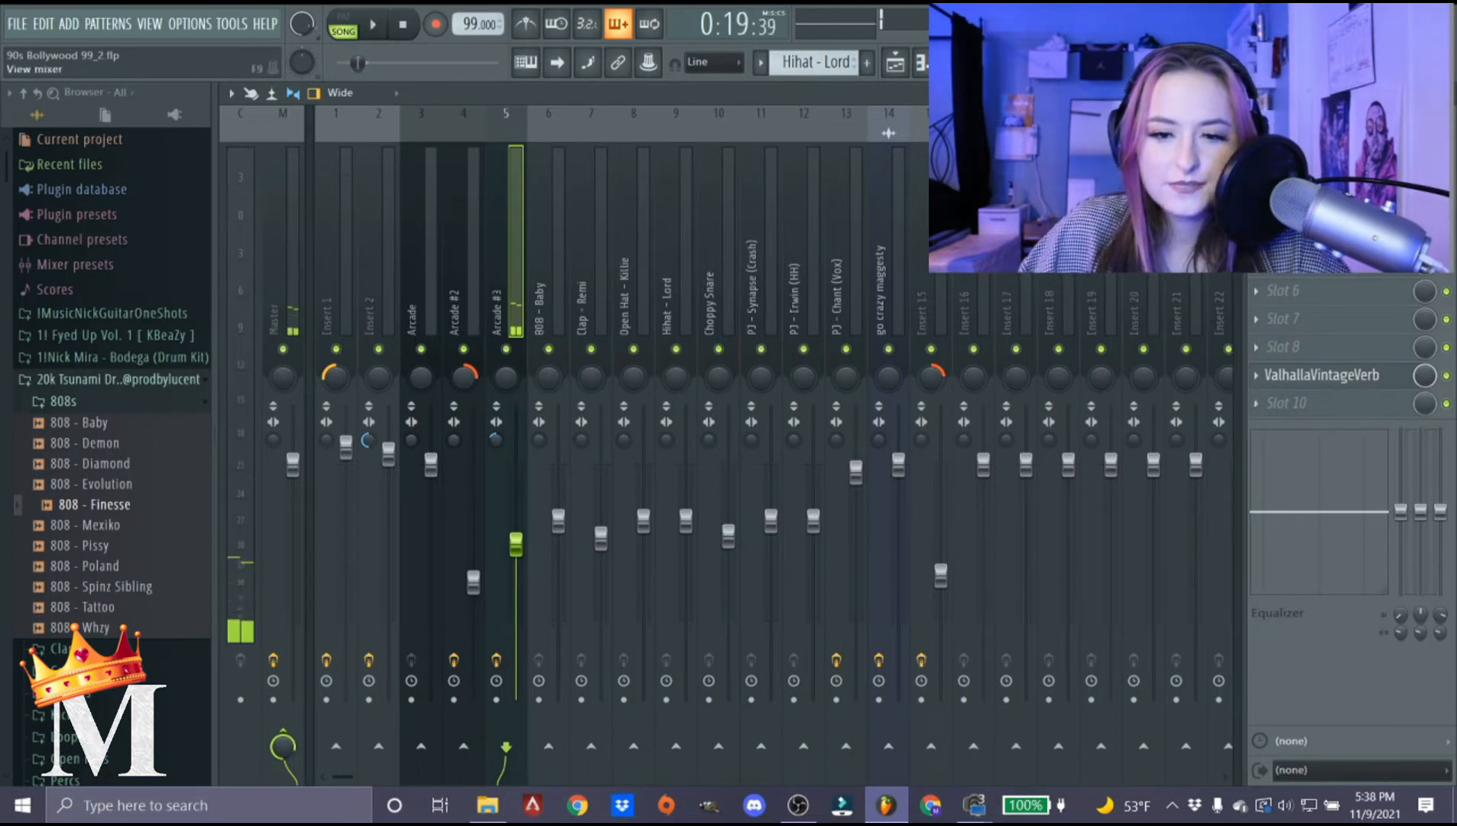
Route the Hihat - Lord channel to mixer track 9, place the channel rack below the mixer meters, and play the section.
key(F6)
scroll(358, 423, down, 4)
drag(678, 171, 737, 402)
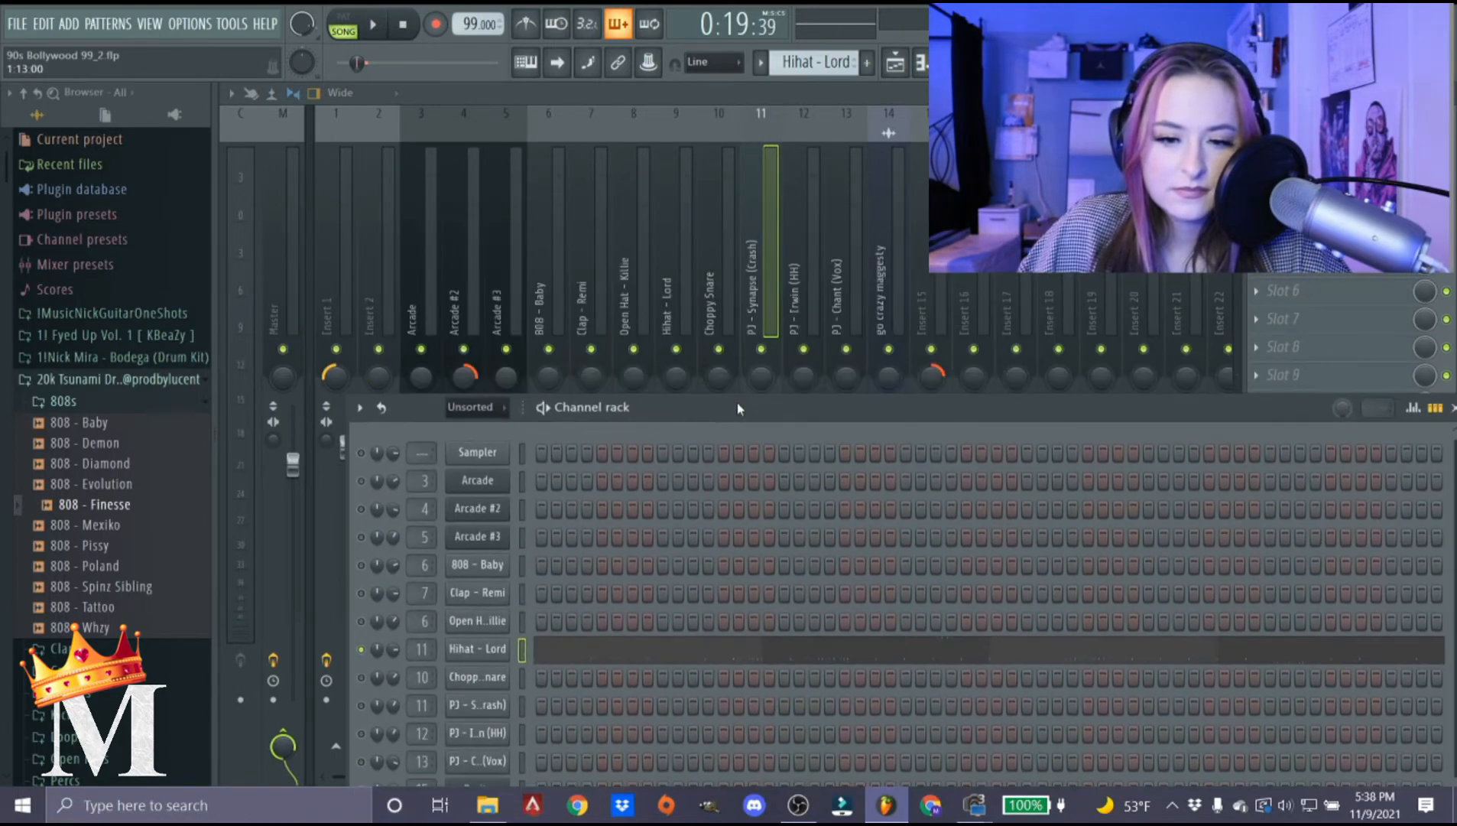
scroll(421, 648, down, 2)
key(space)
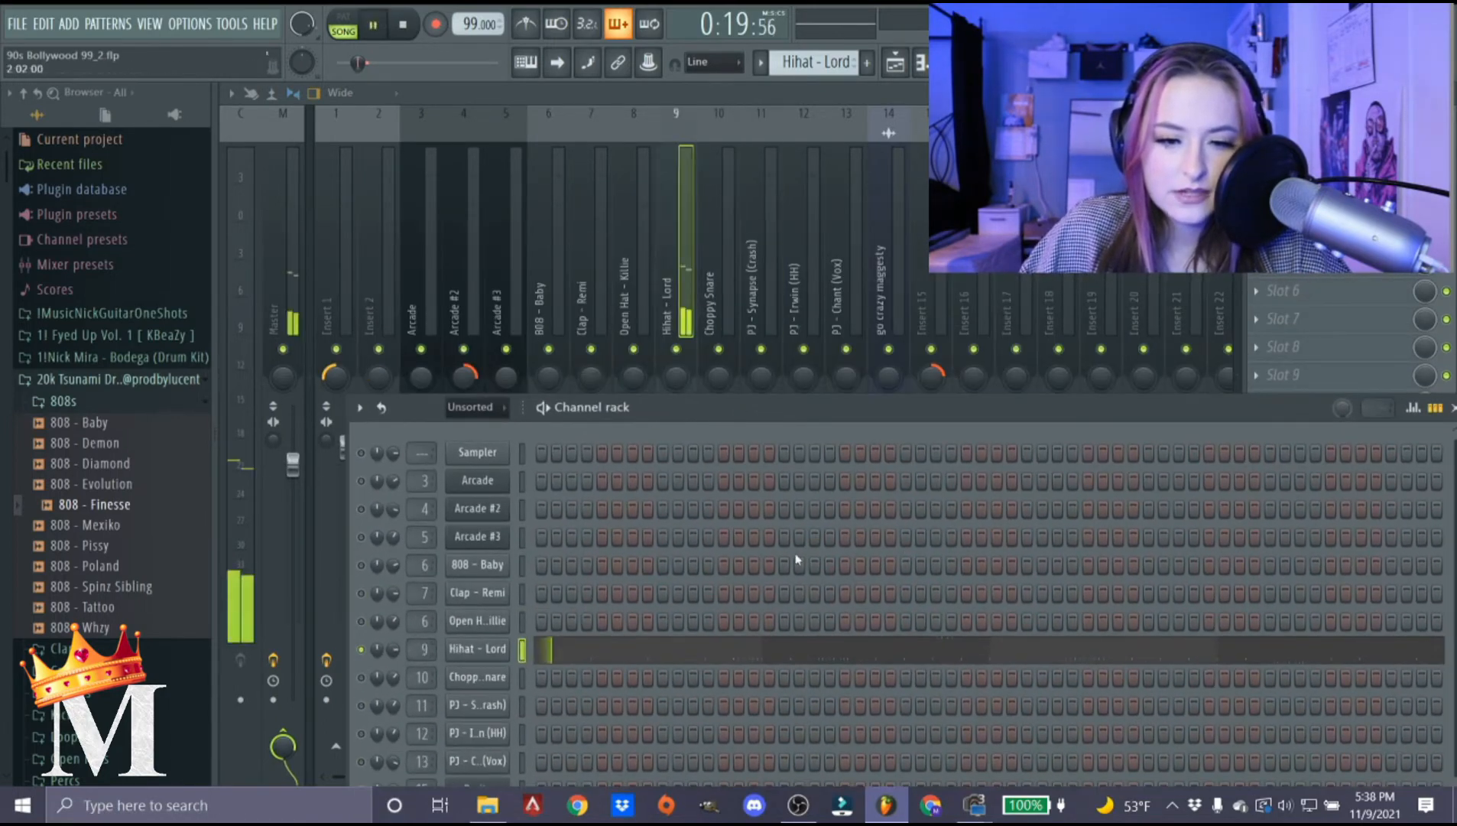
View the Hihat - Lord notes during playback, stop, and check its mixer track before returning to the playlist.
key(F6)
key(F7)
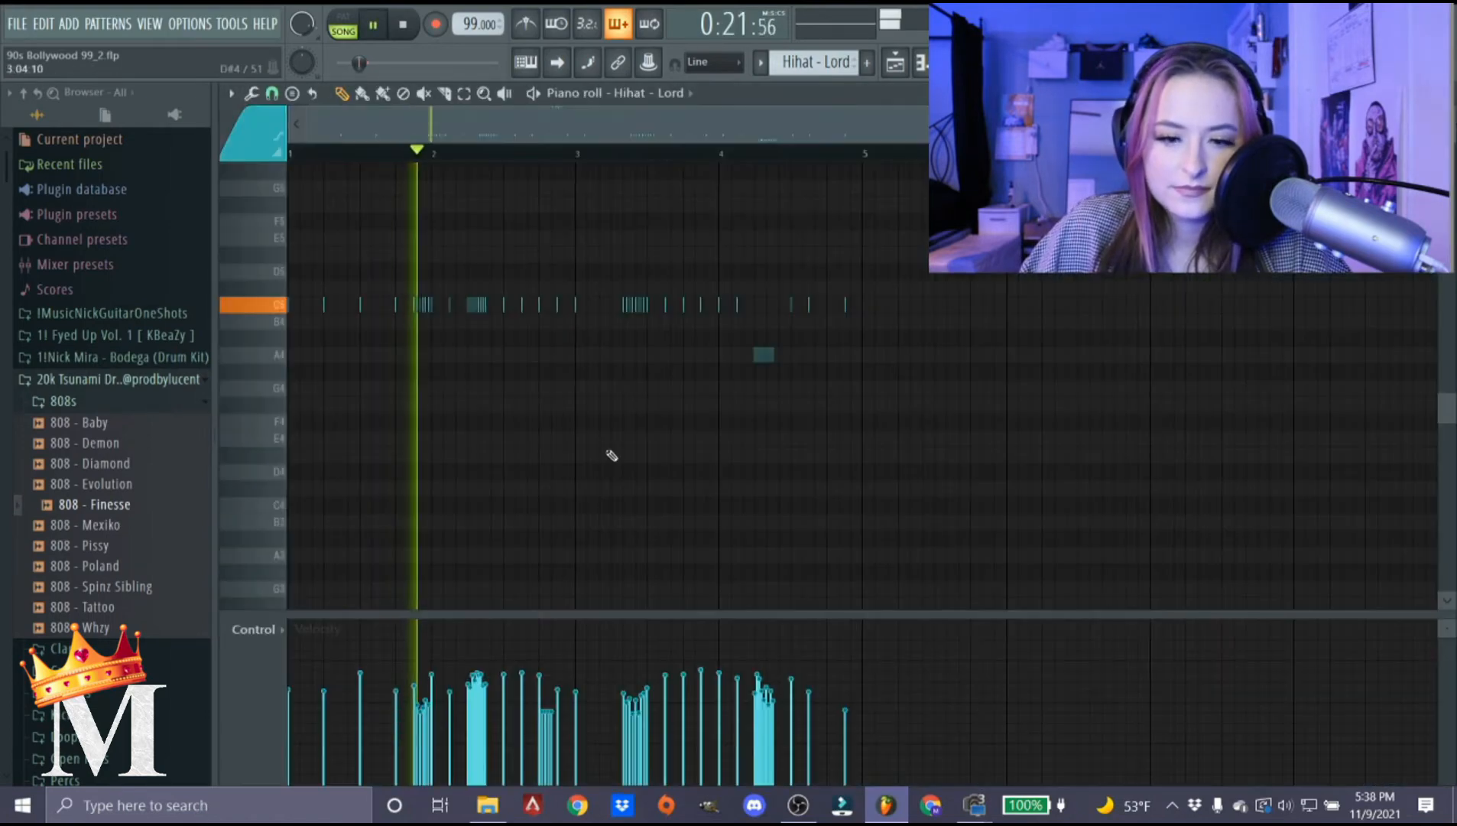
key(space)
key(F5)
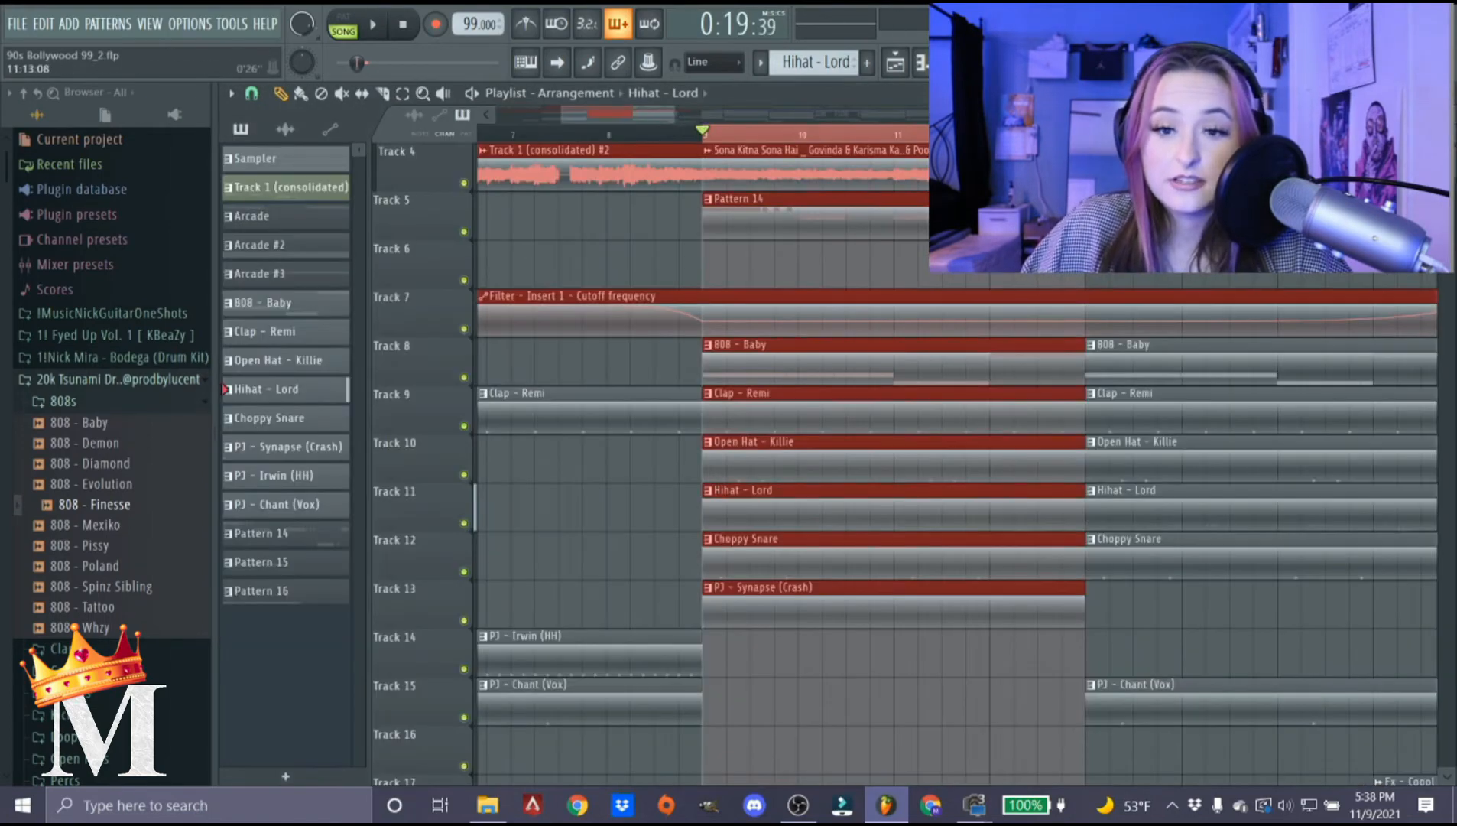
key(F9)
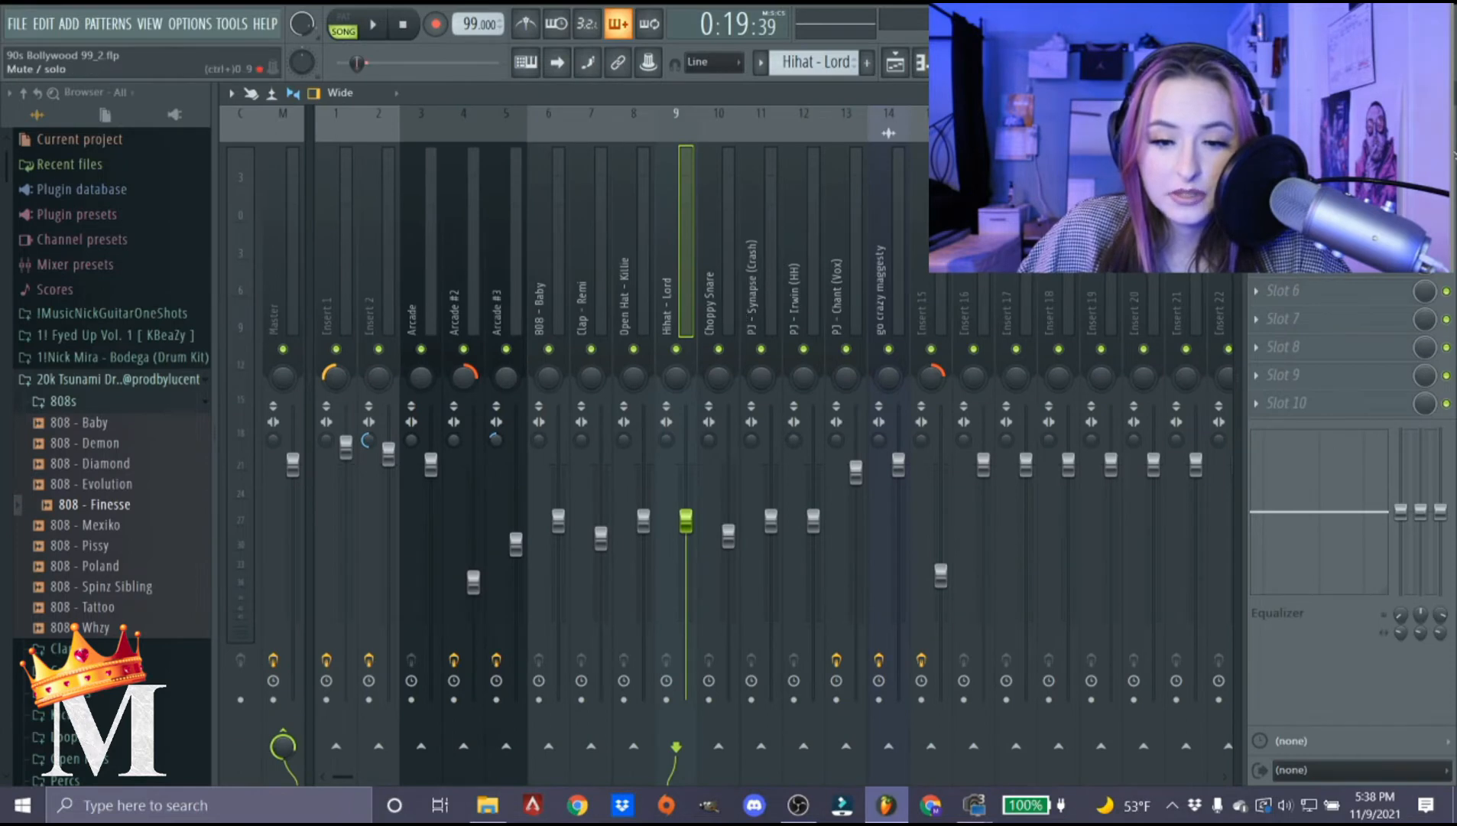
key(F9)
Unsolo the Hihat - Lord channel so every channel is enabled, and play the section.
key(F6)
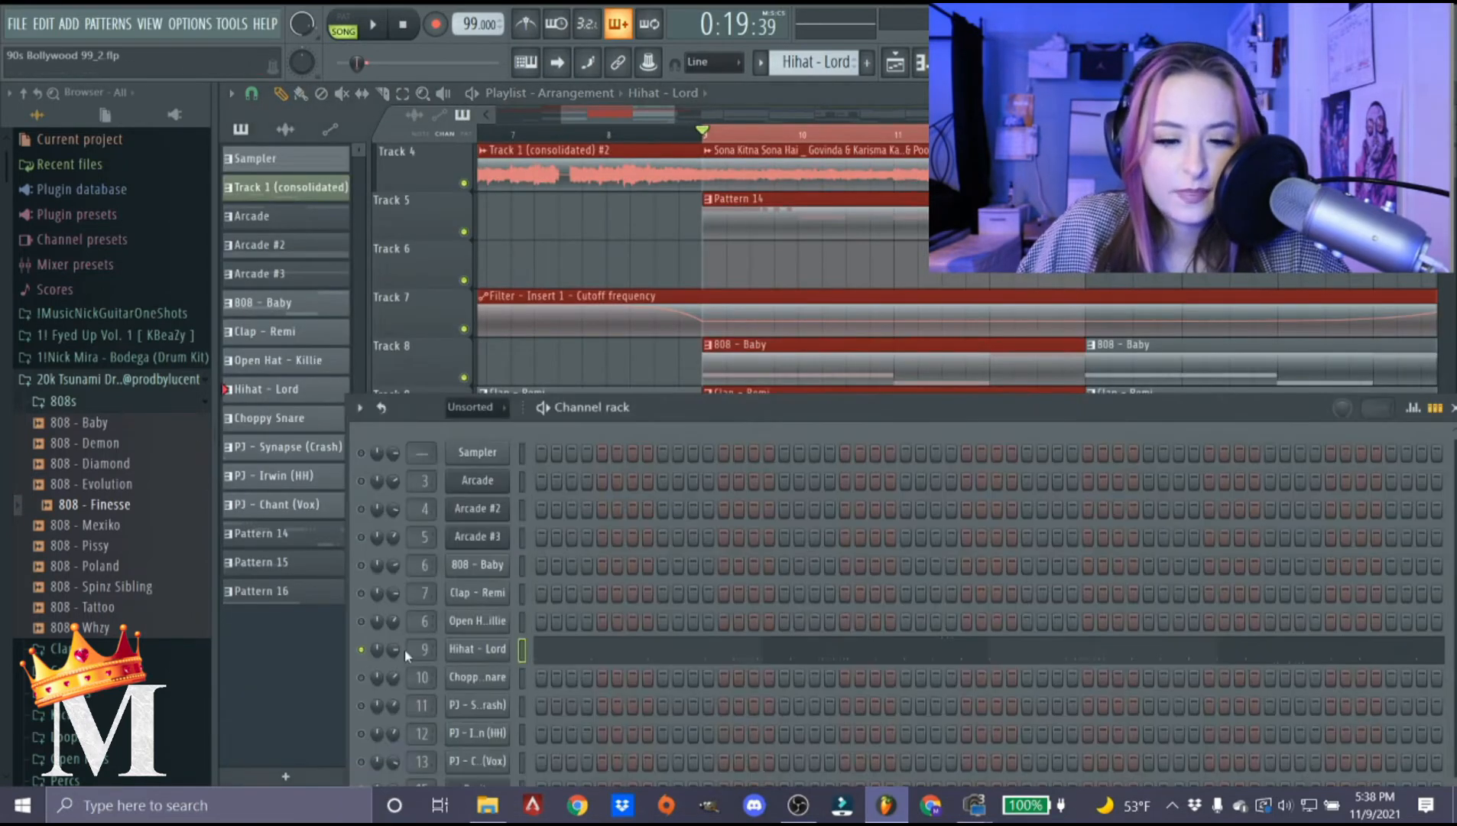
right_click(364, 650)
click(425, 493)
key(space)
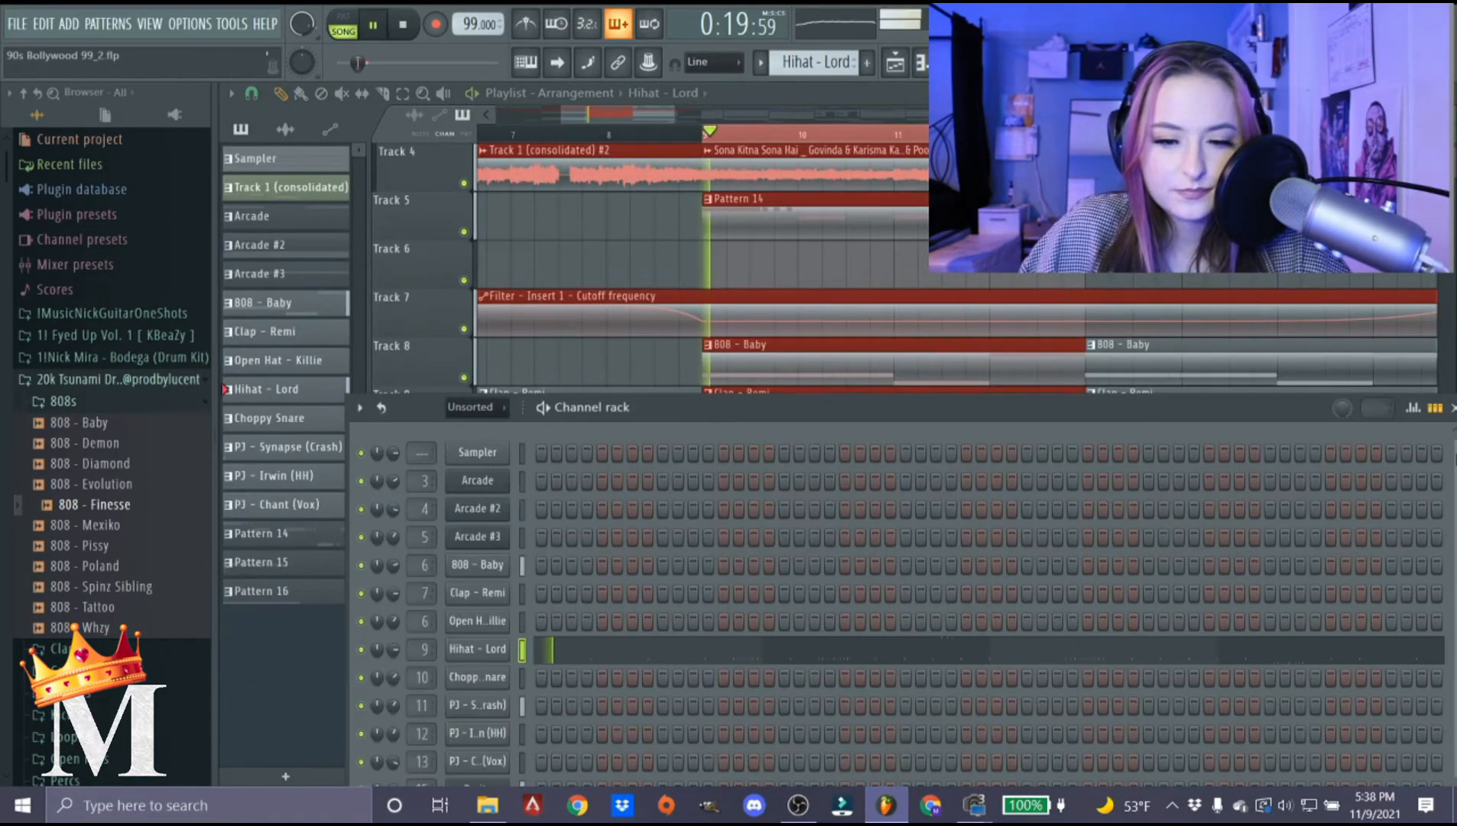
Examine the Hihat - Lord pattern's rolls, the A4 notes and the velocities in the piano roll, and return to the playing playlist.
key(F6)
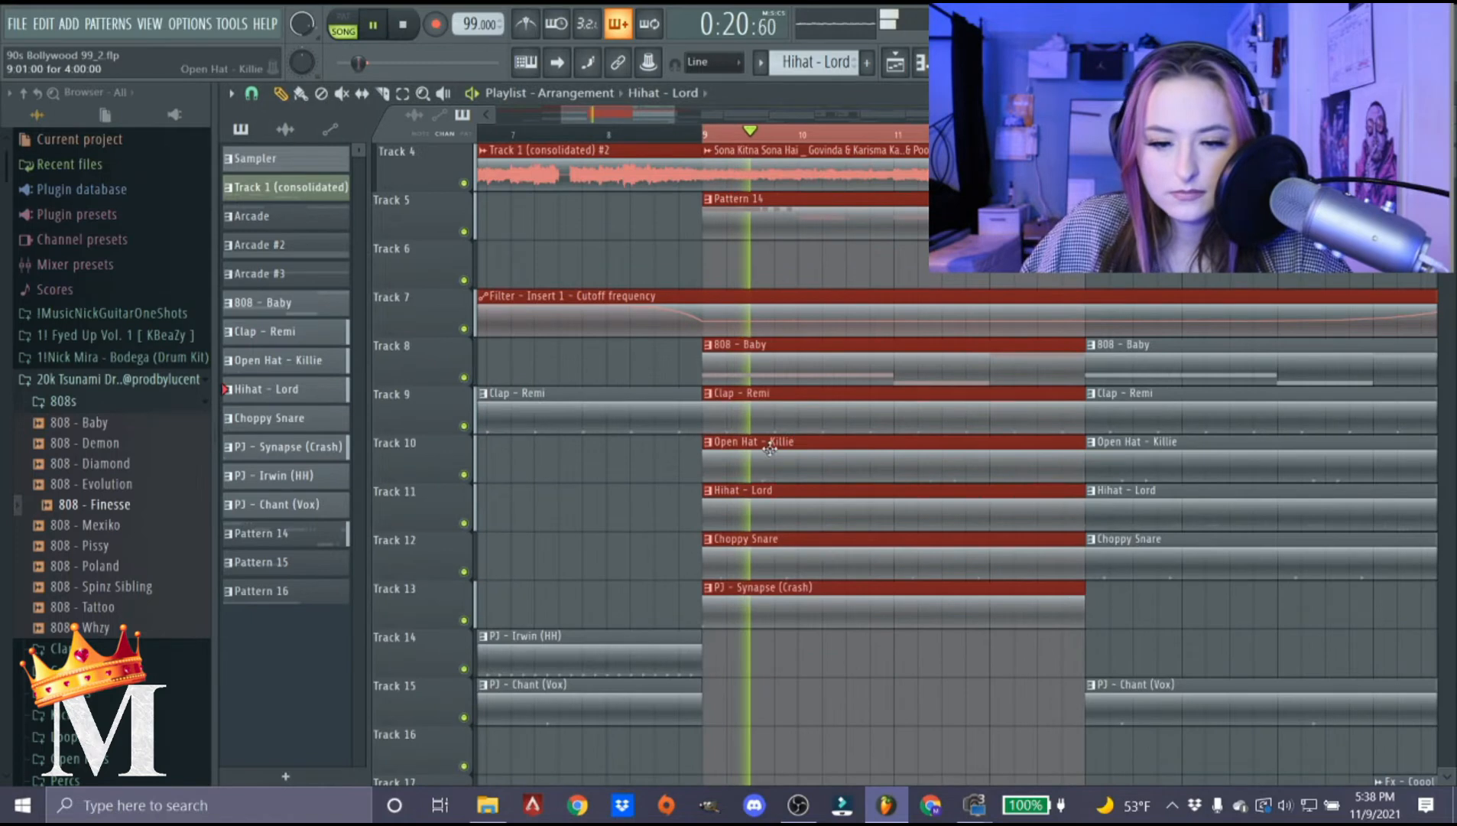
double_click(807, 514)
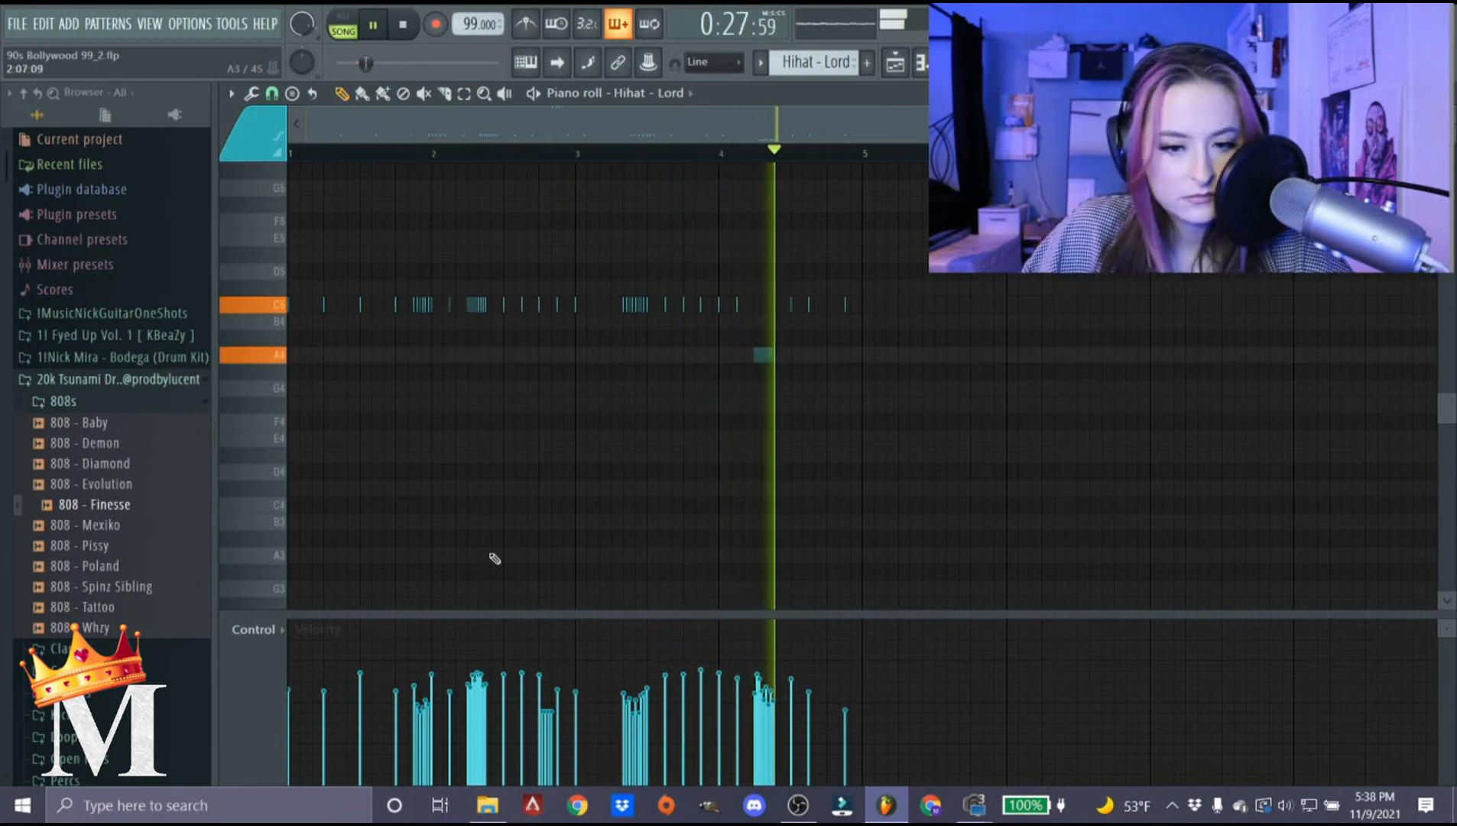
key(space)
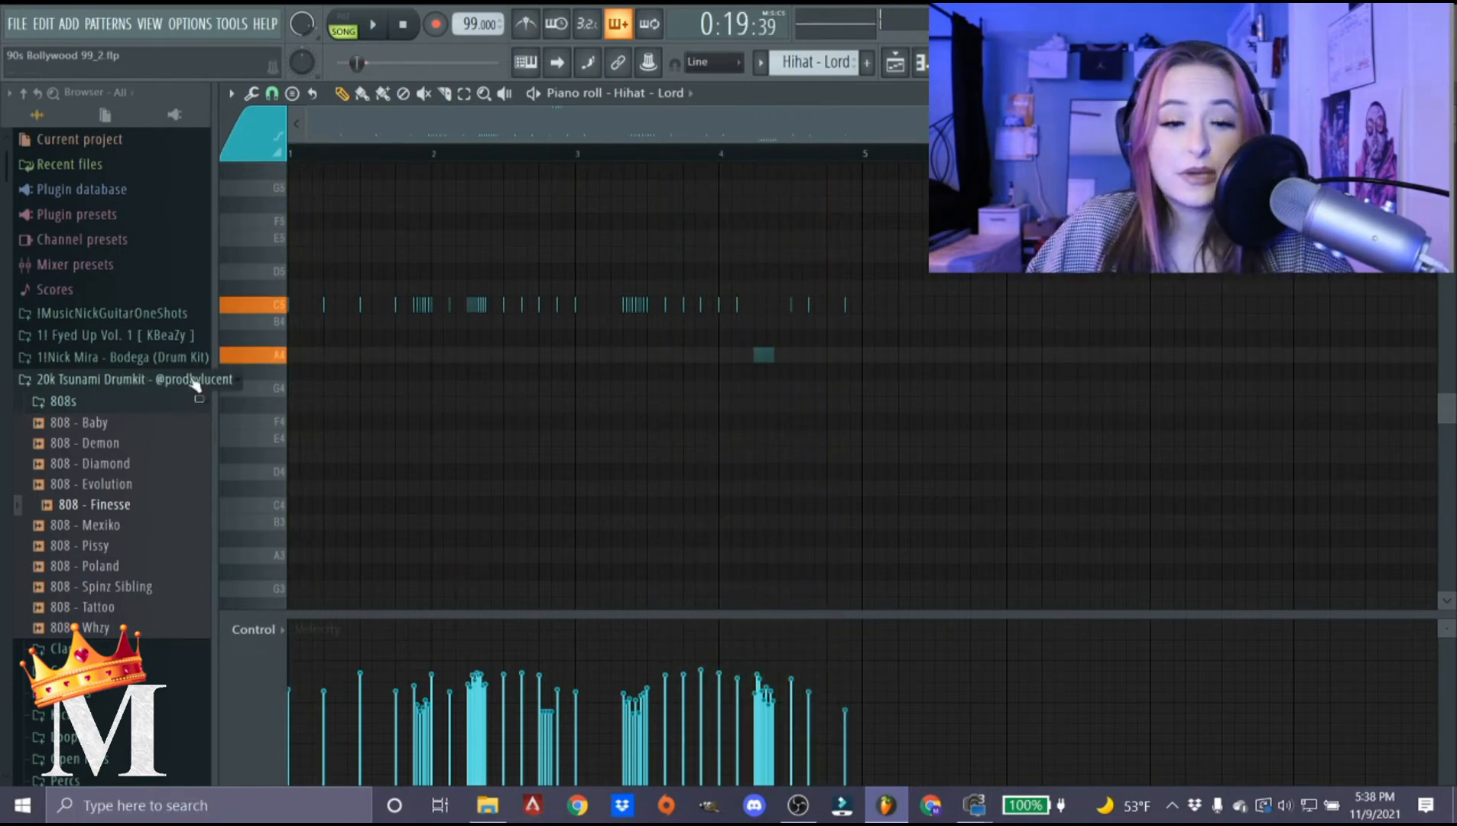
scroll(306, 355, up, 4)
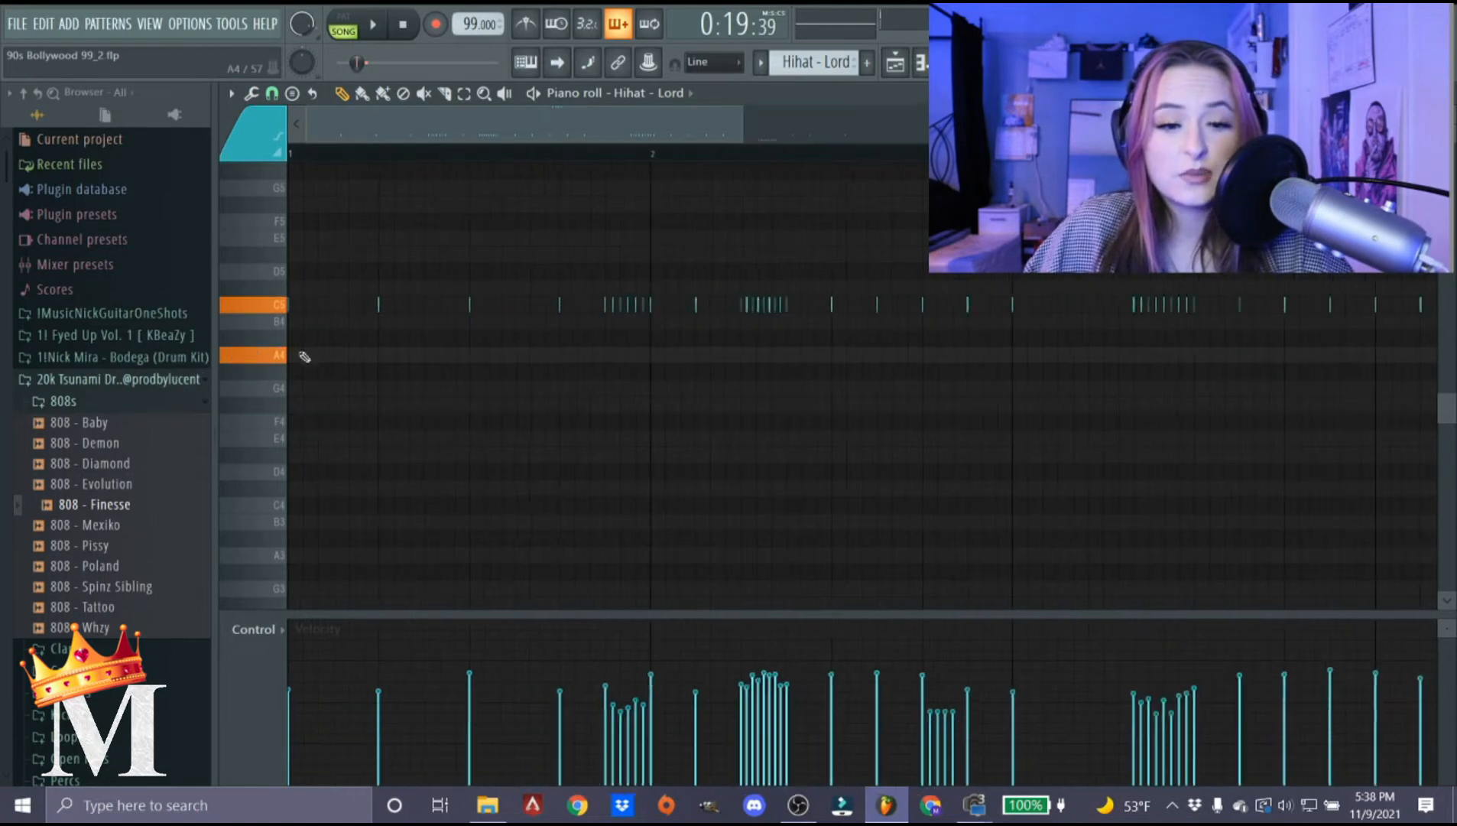
scroll(658, 312, down, 1)
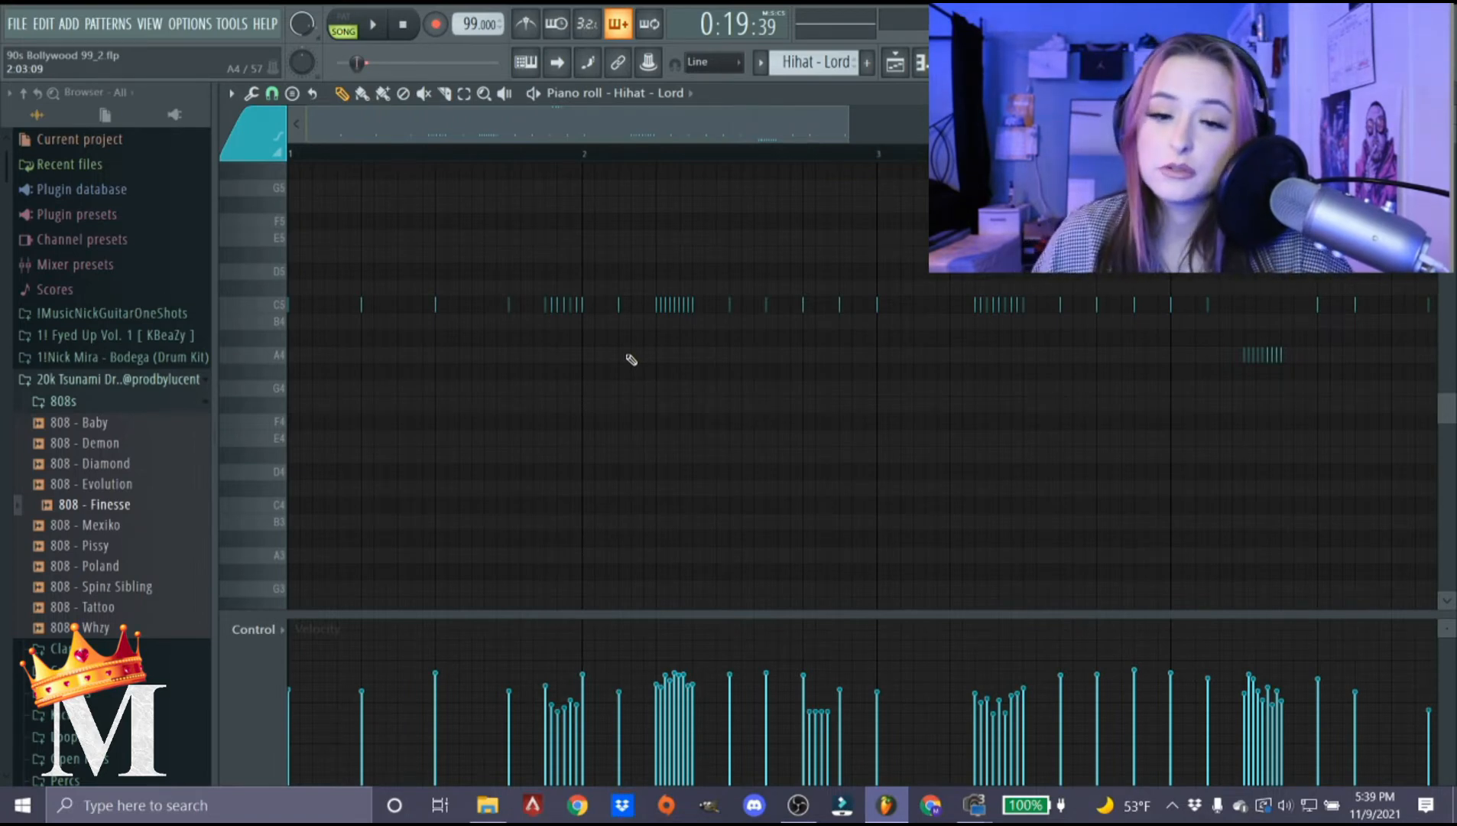
scroll(642, 336, down, 3)
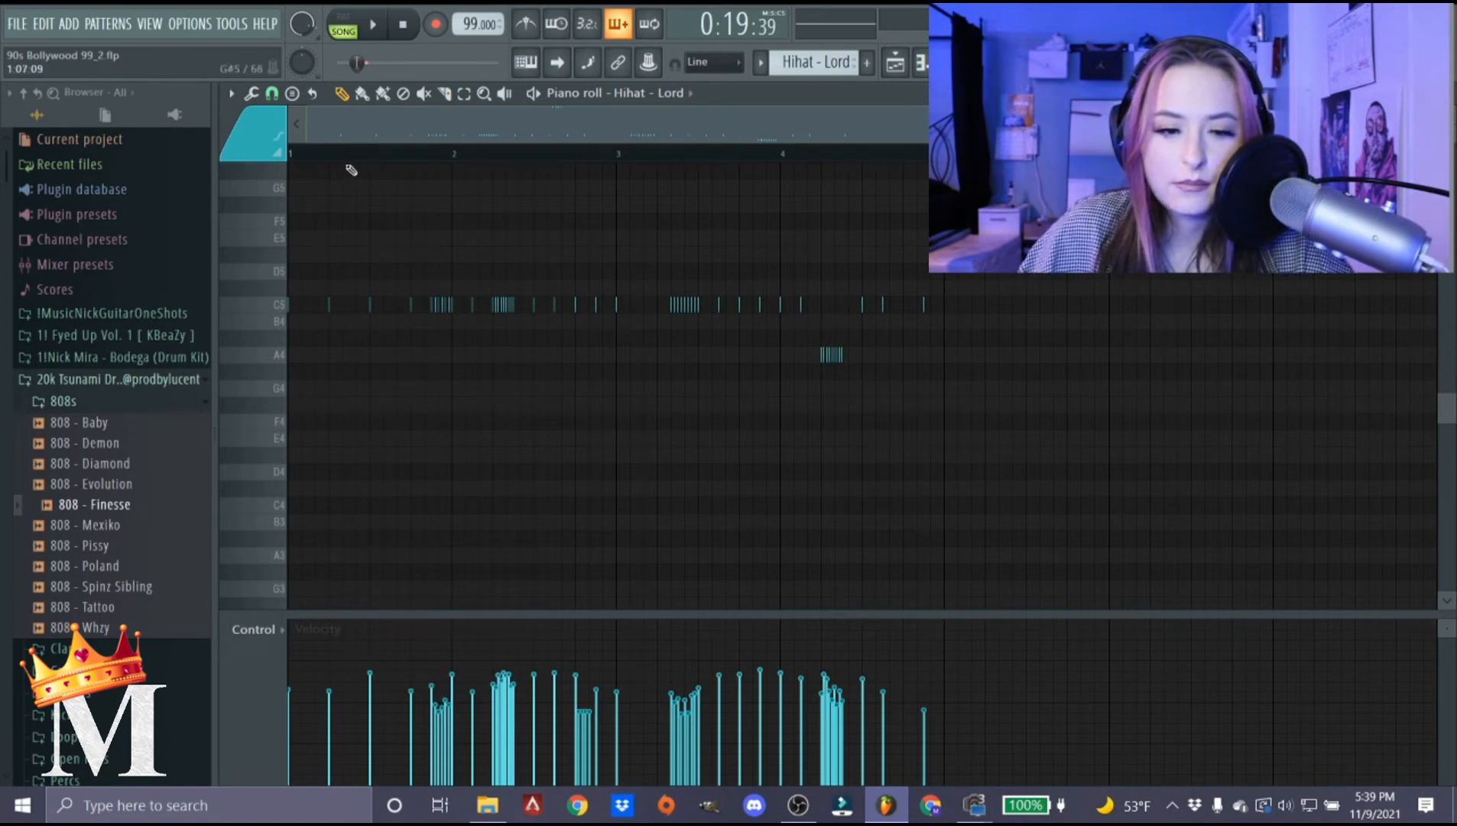
key(space)
key(F5)
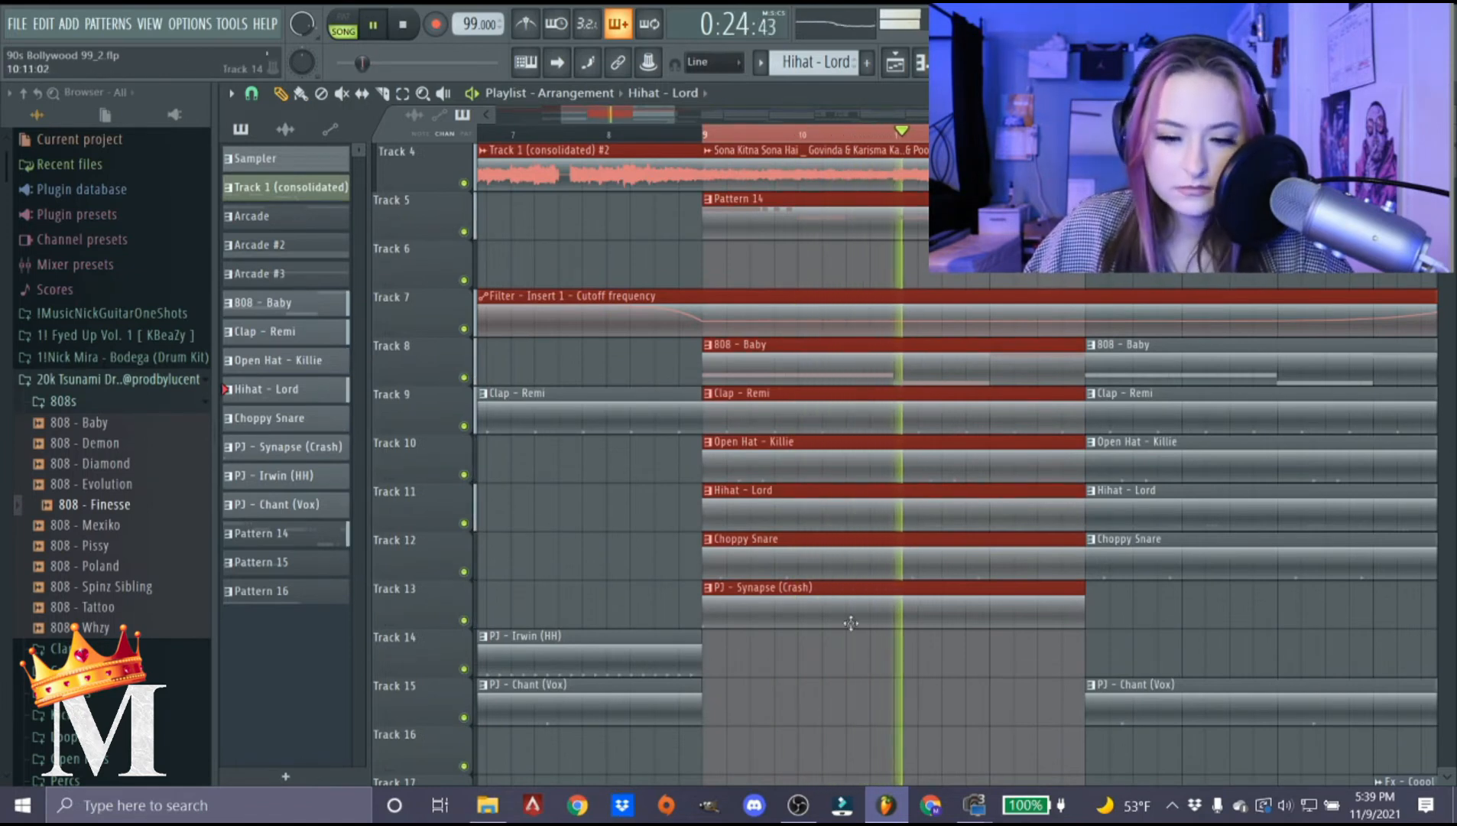
Review the Choppy Snare pattern in the piano roll, play it with the section, and return to the playlist.
double_click(824, 572)
key(space)
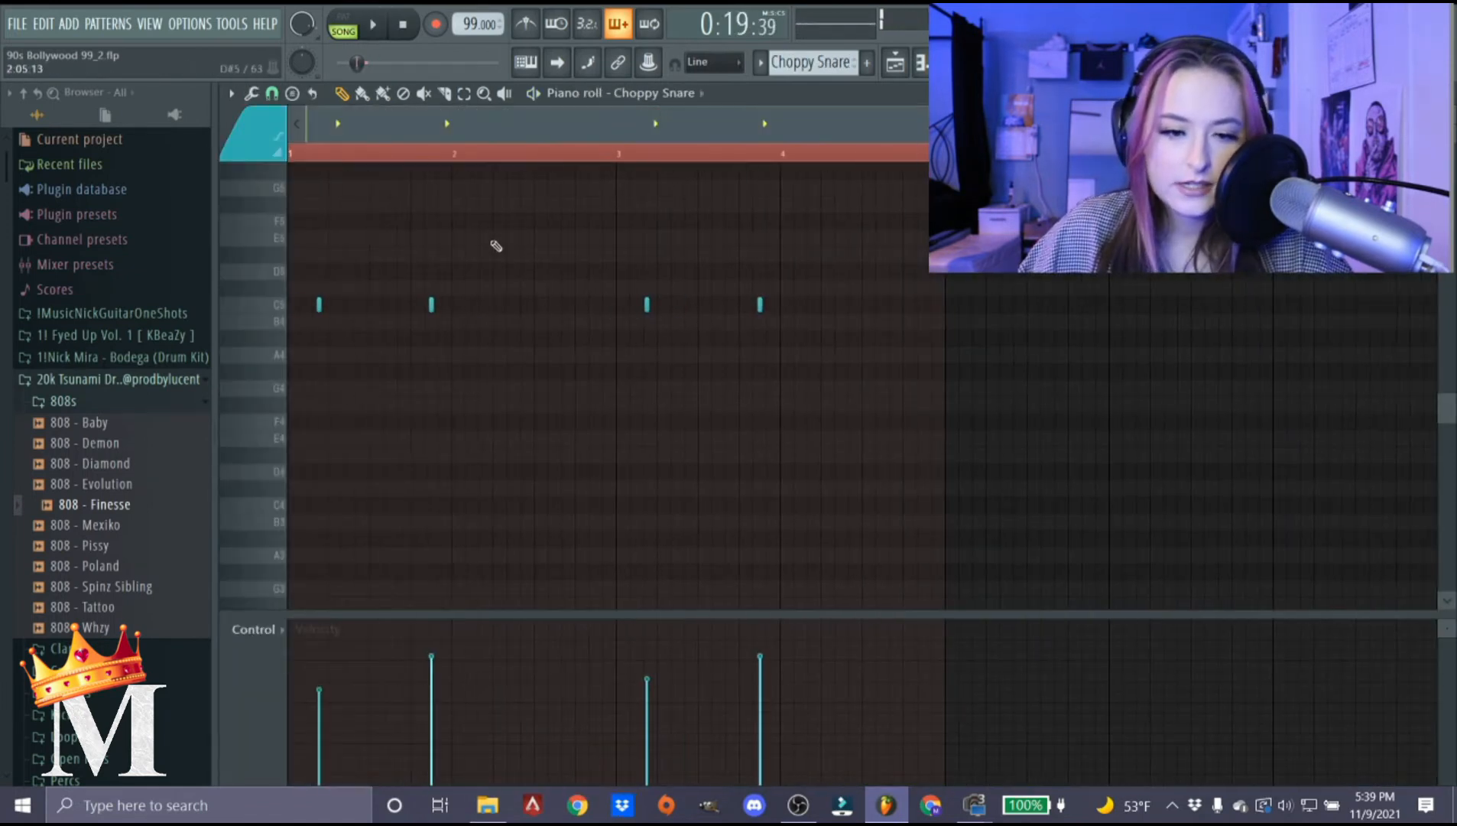
key(space)
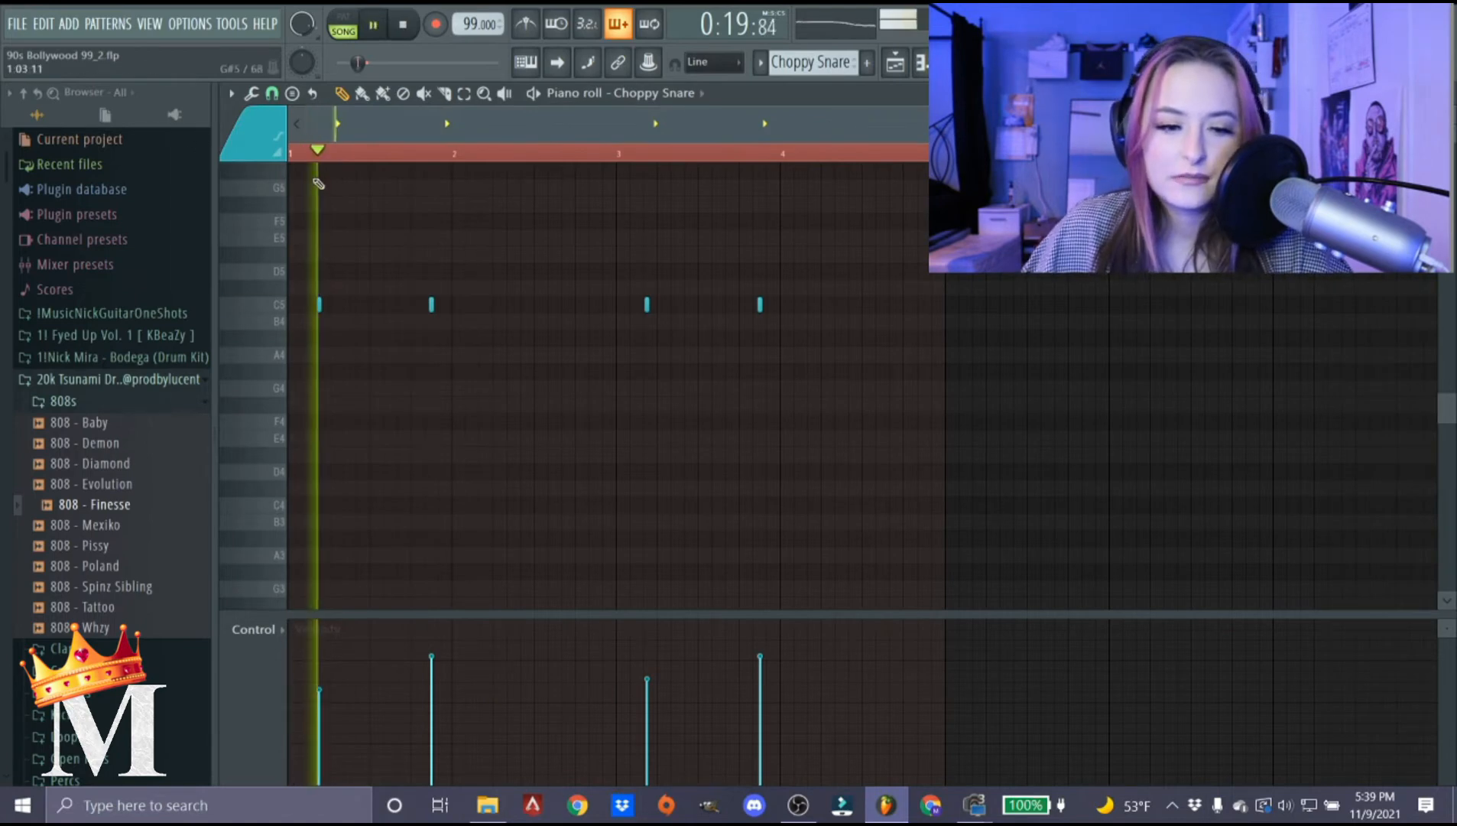
key(F5)
key(space)
Review the PJ - Synapse (Crash) pattern in the piano roll, play the section, and stop back in the playlist.
double_click(802, 604)
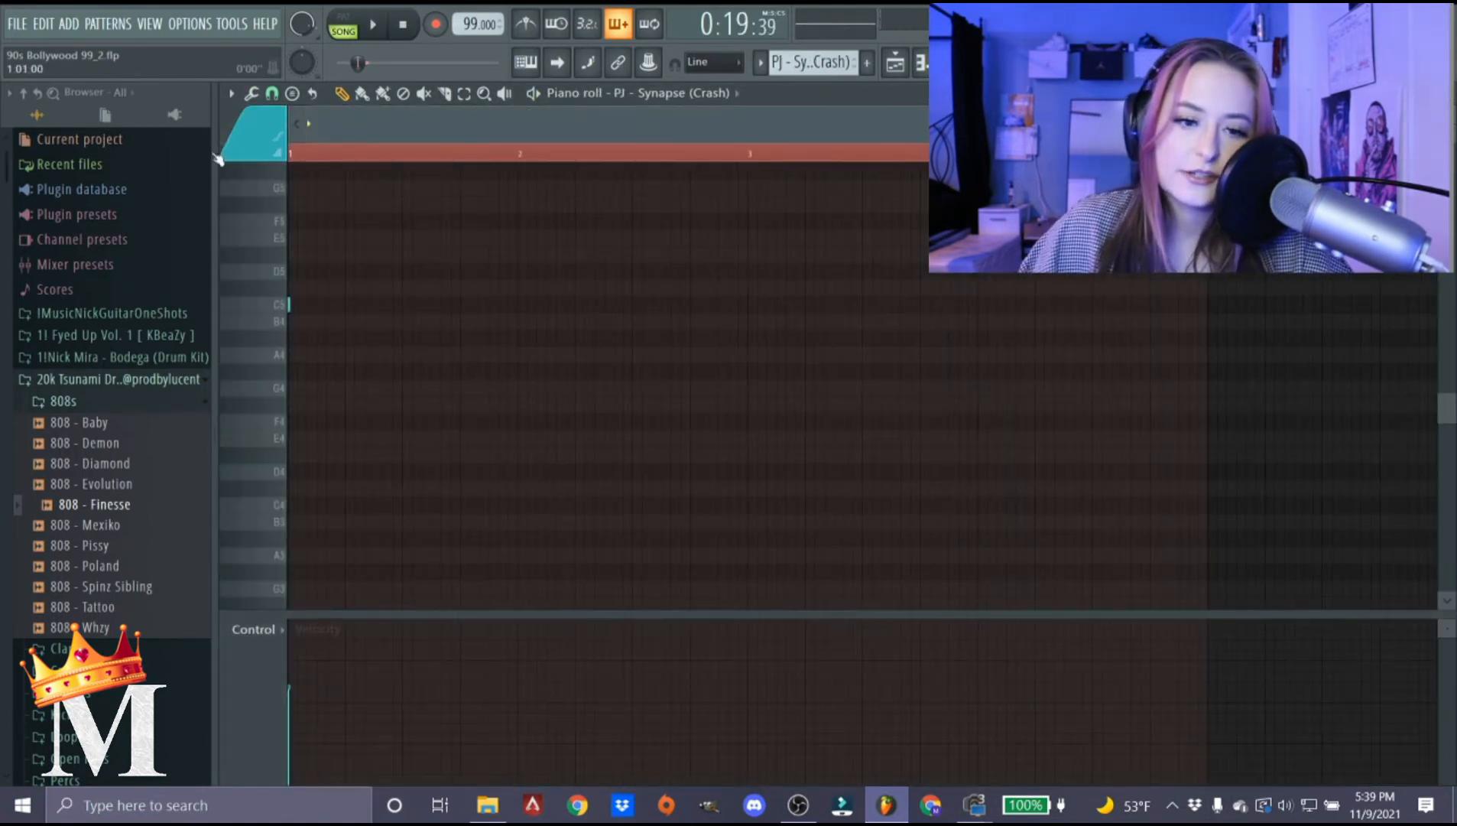
key(space)
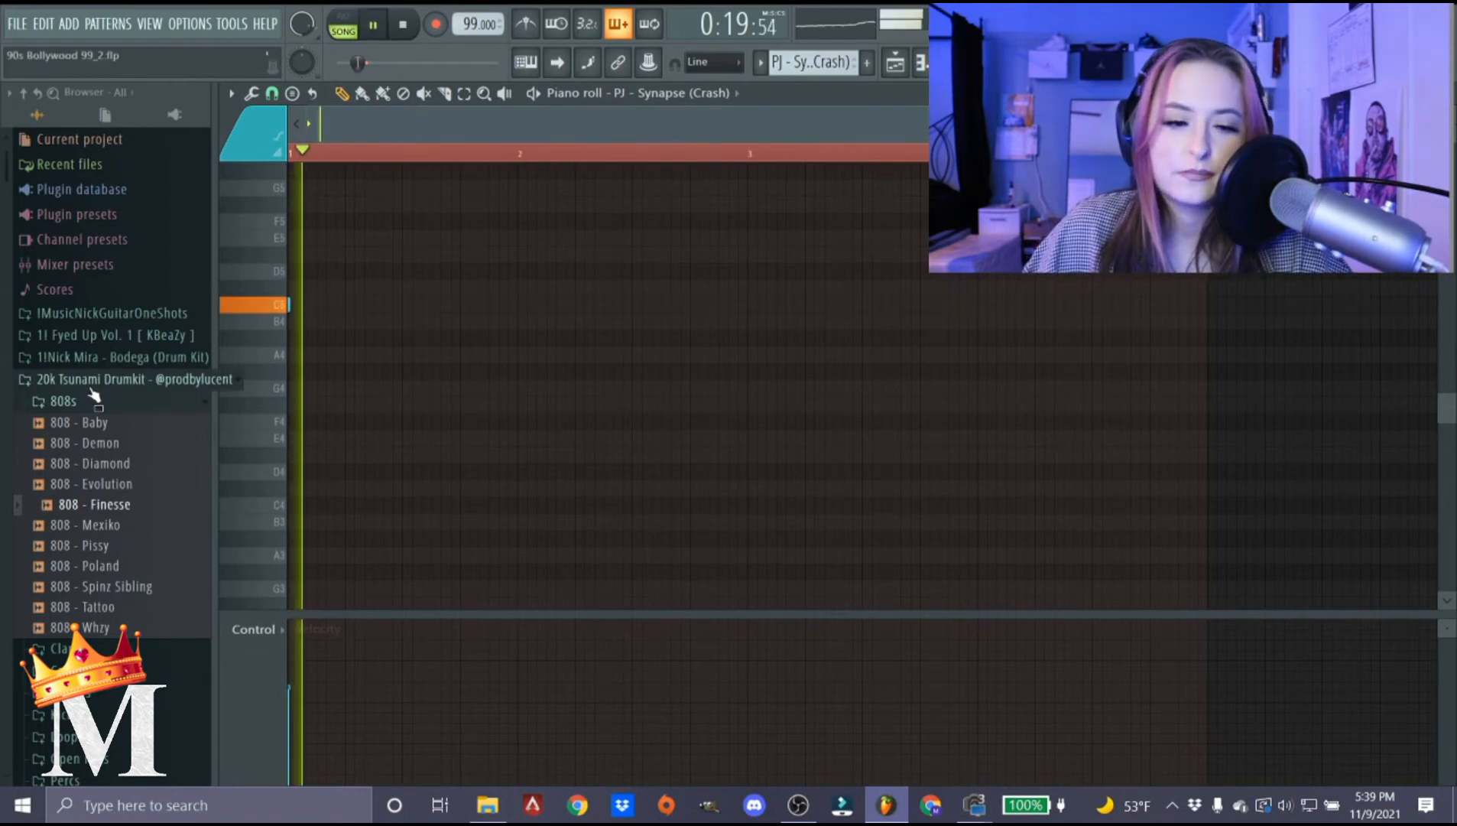
key(F5)
scroll(650, 612, down, 4)
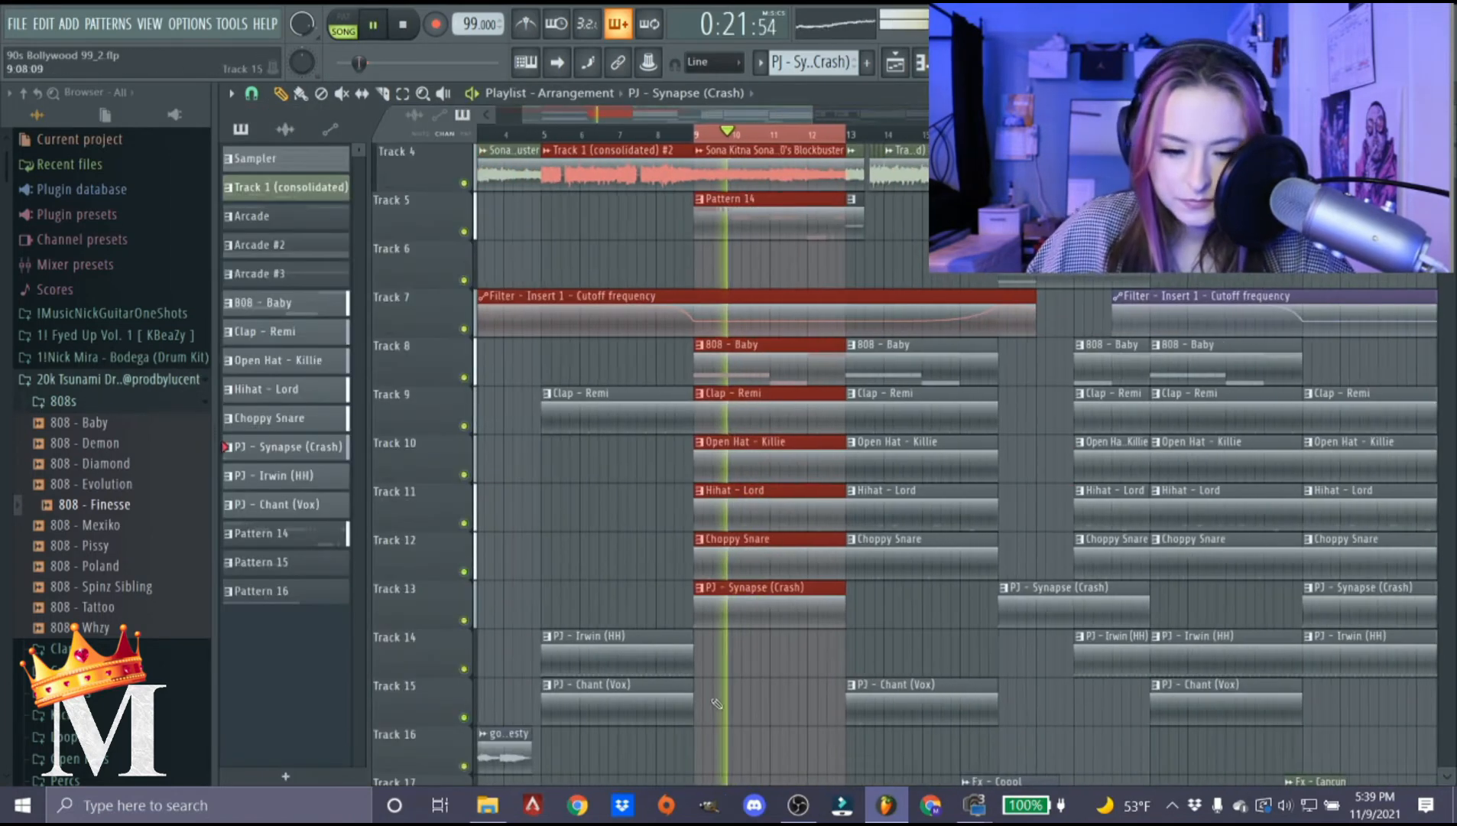
key(space)
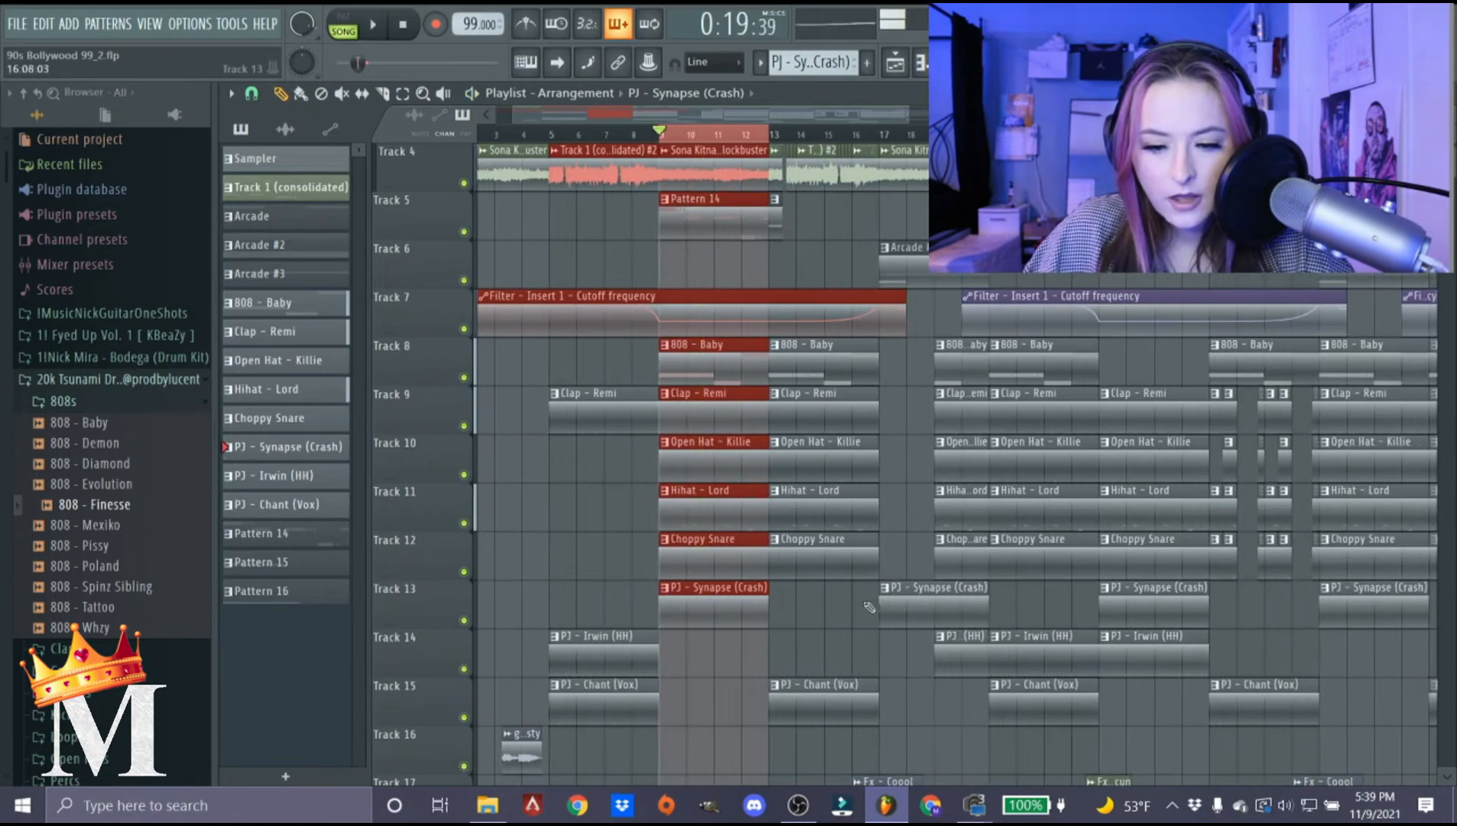
Select bars 21 to 25 in the playlist and play that section.
scroll(897, 458, up, 4)
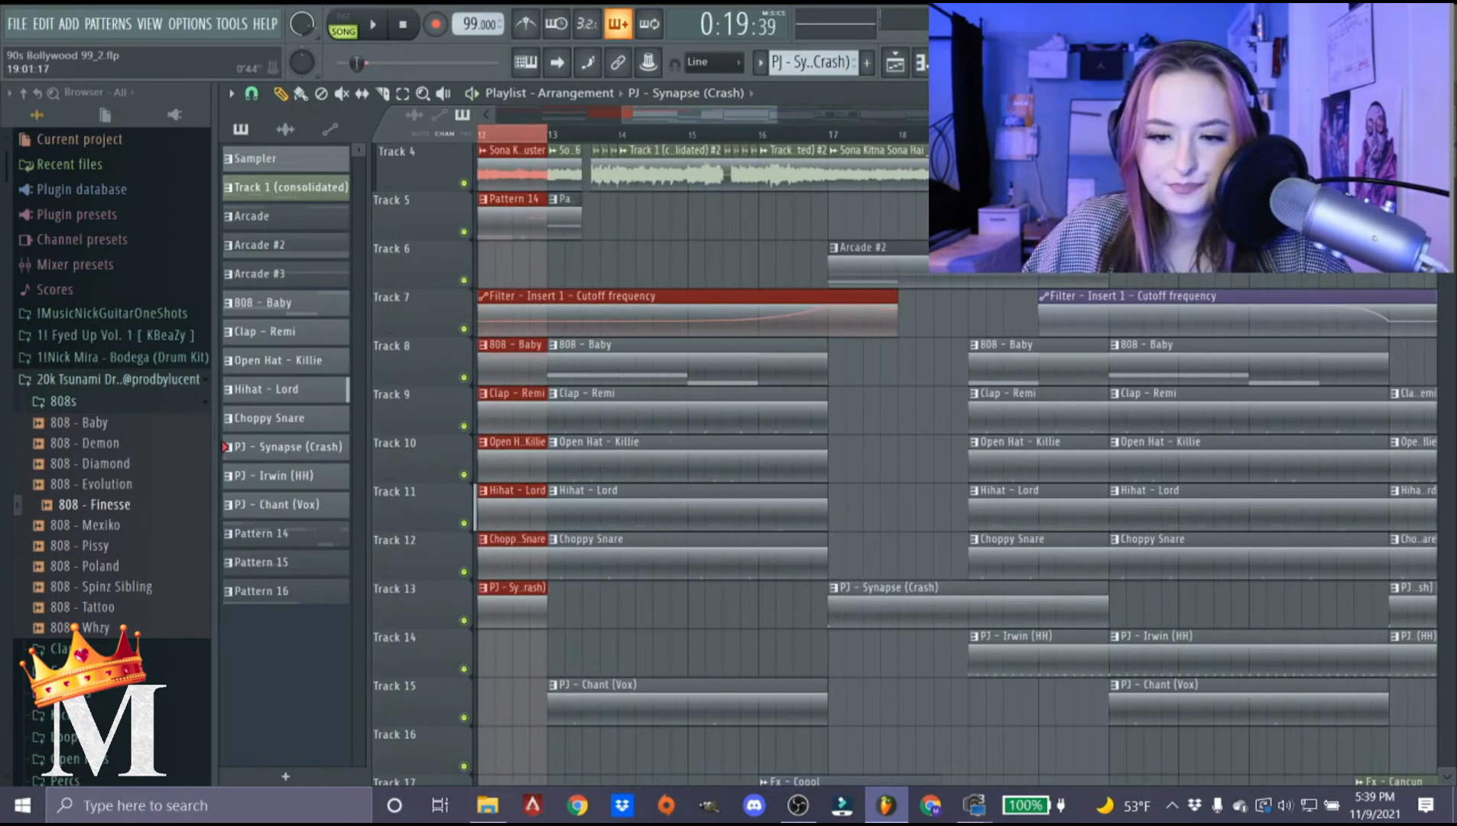
scroll(851, 240, right, 5)
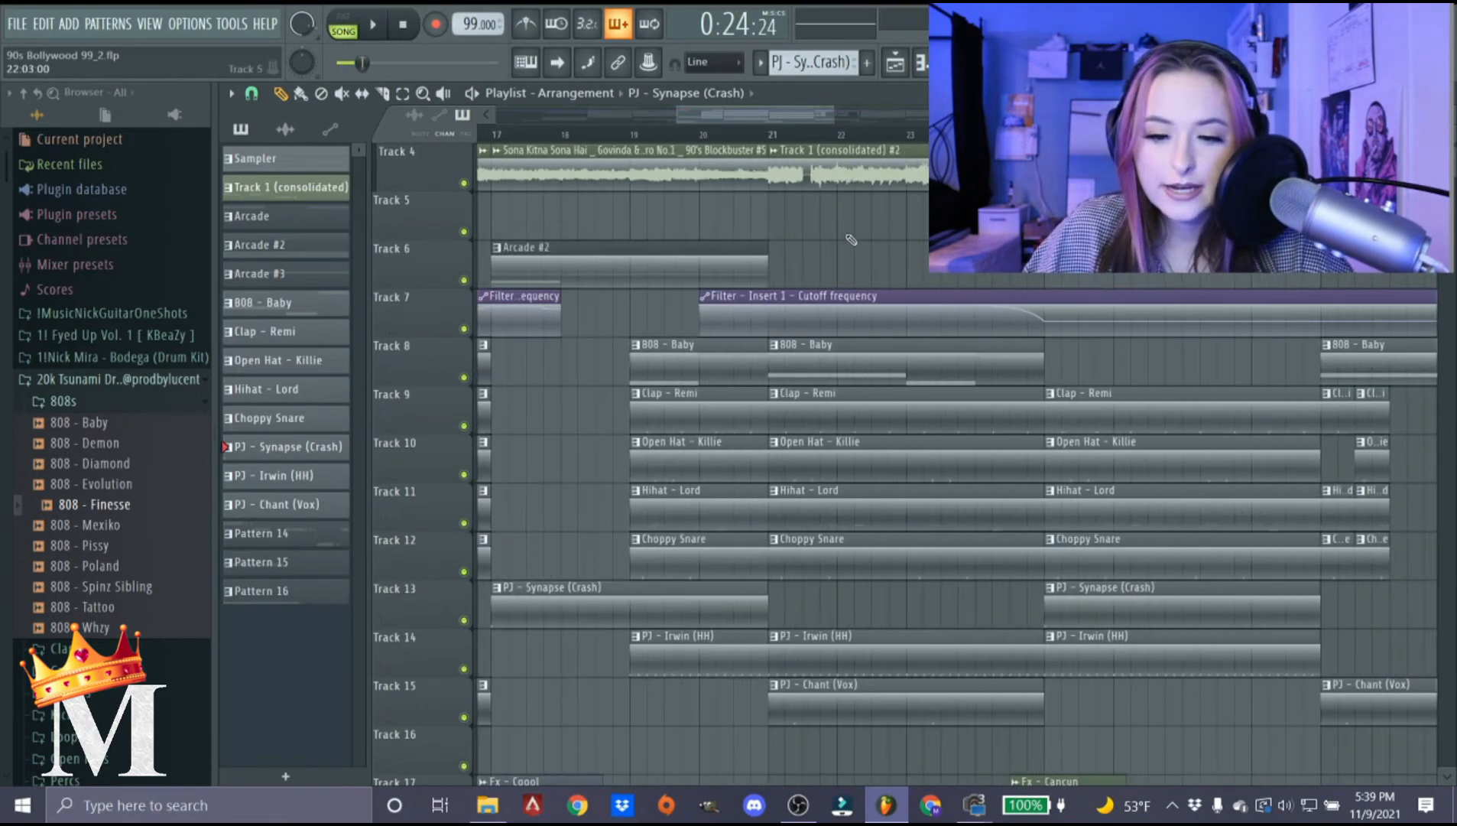
drag(775, 137, 858, 139)
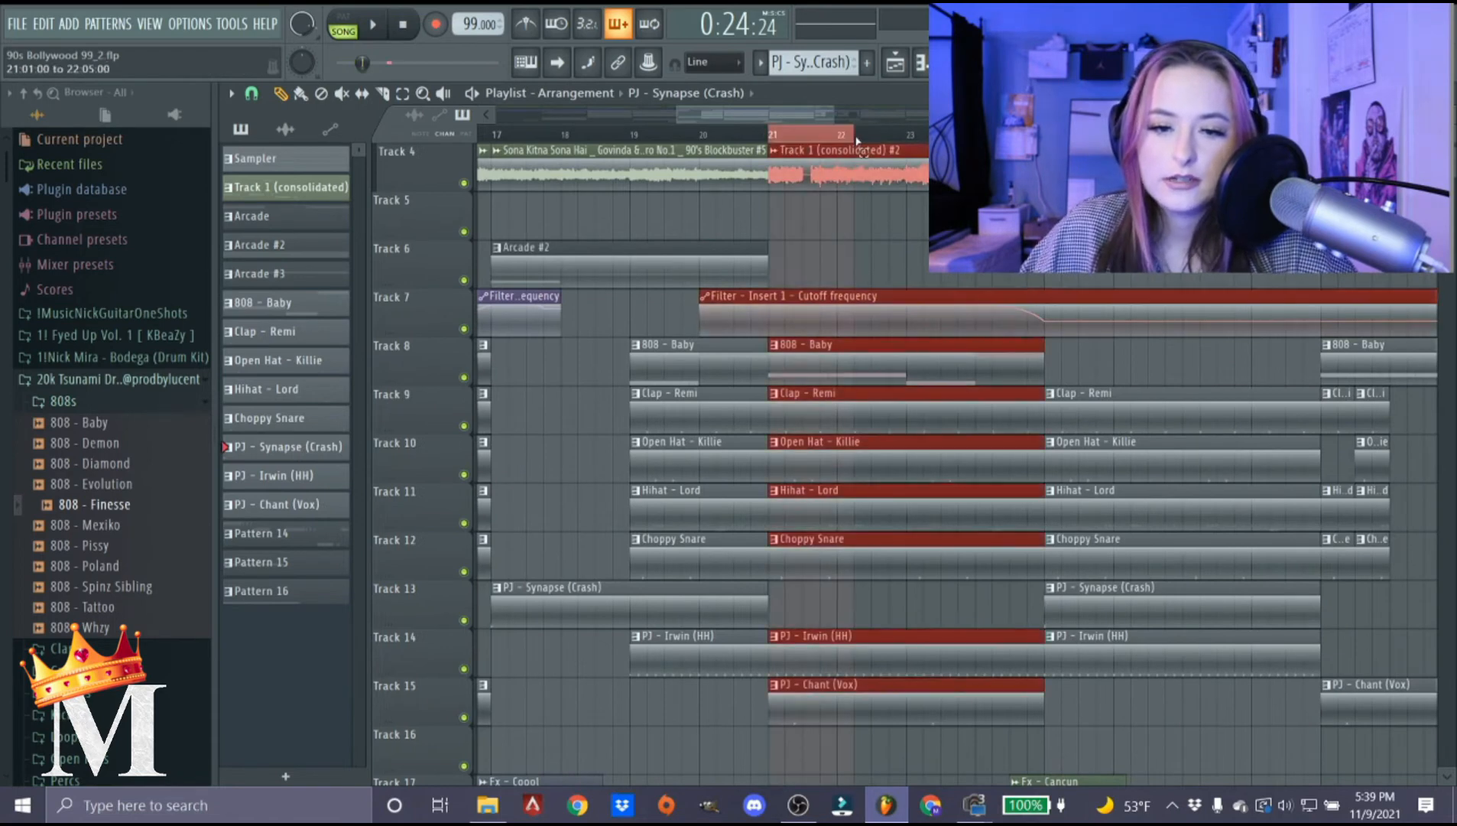
drag(1044, 138, 1045, 140)
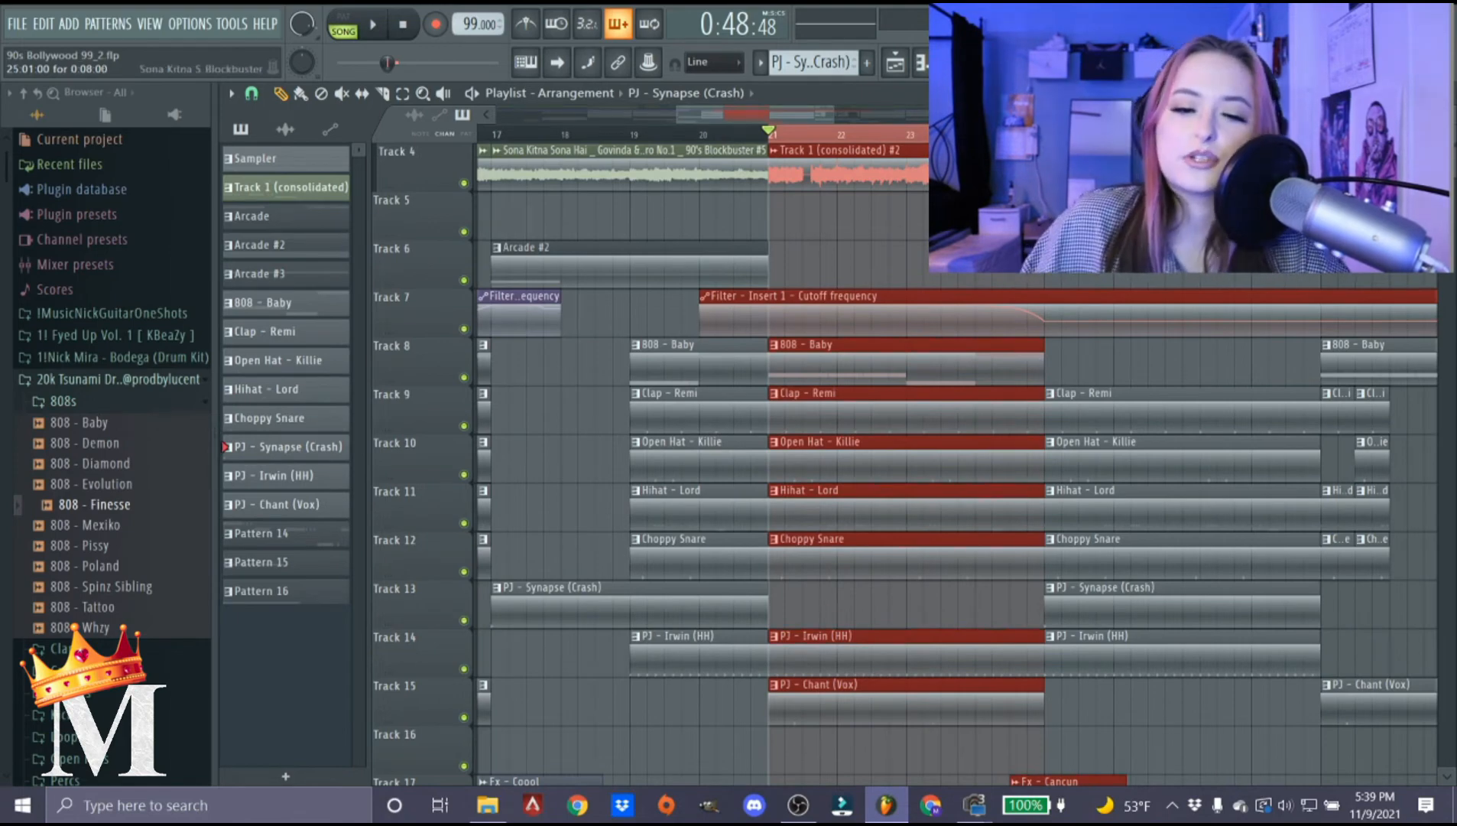
scroll(681, 279, down, 3)
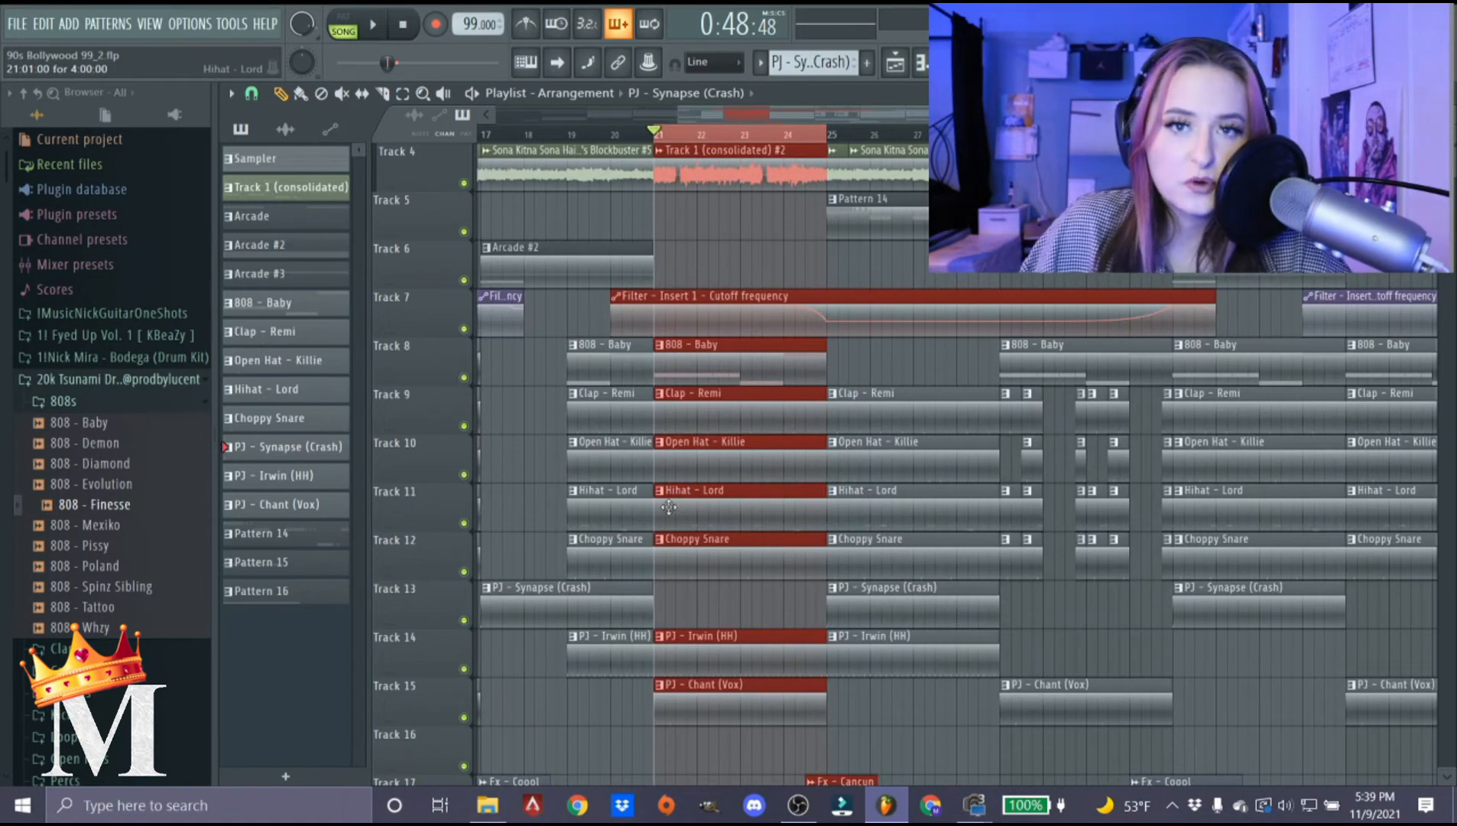
key(space)
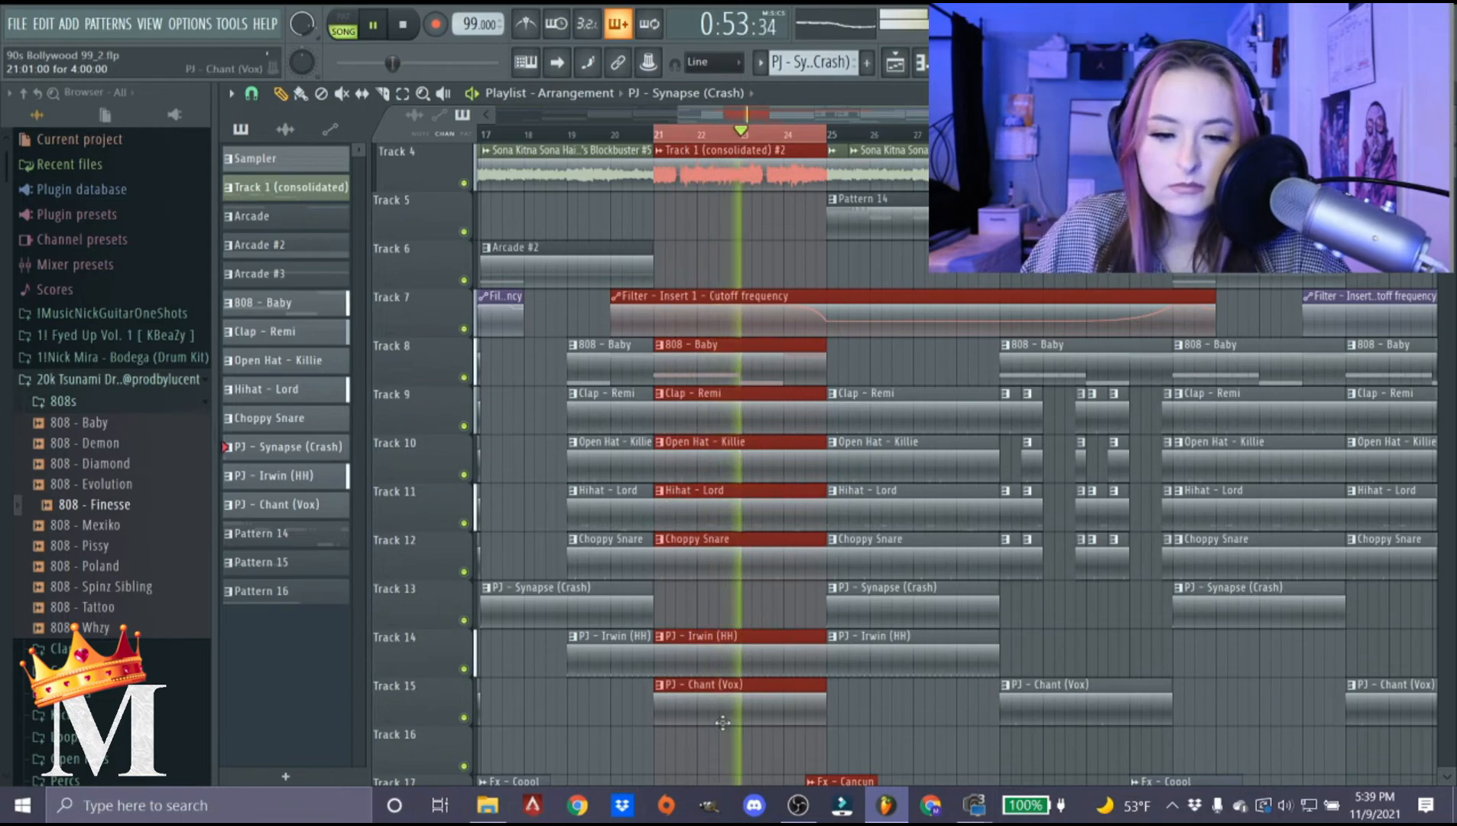
Stop playback, clear the time selection, and move the playhead to bar 29 of the arrangement.
scroll(739, 655, up, 3)
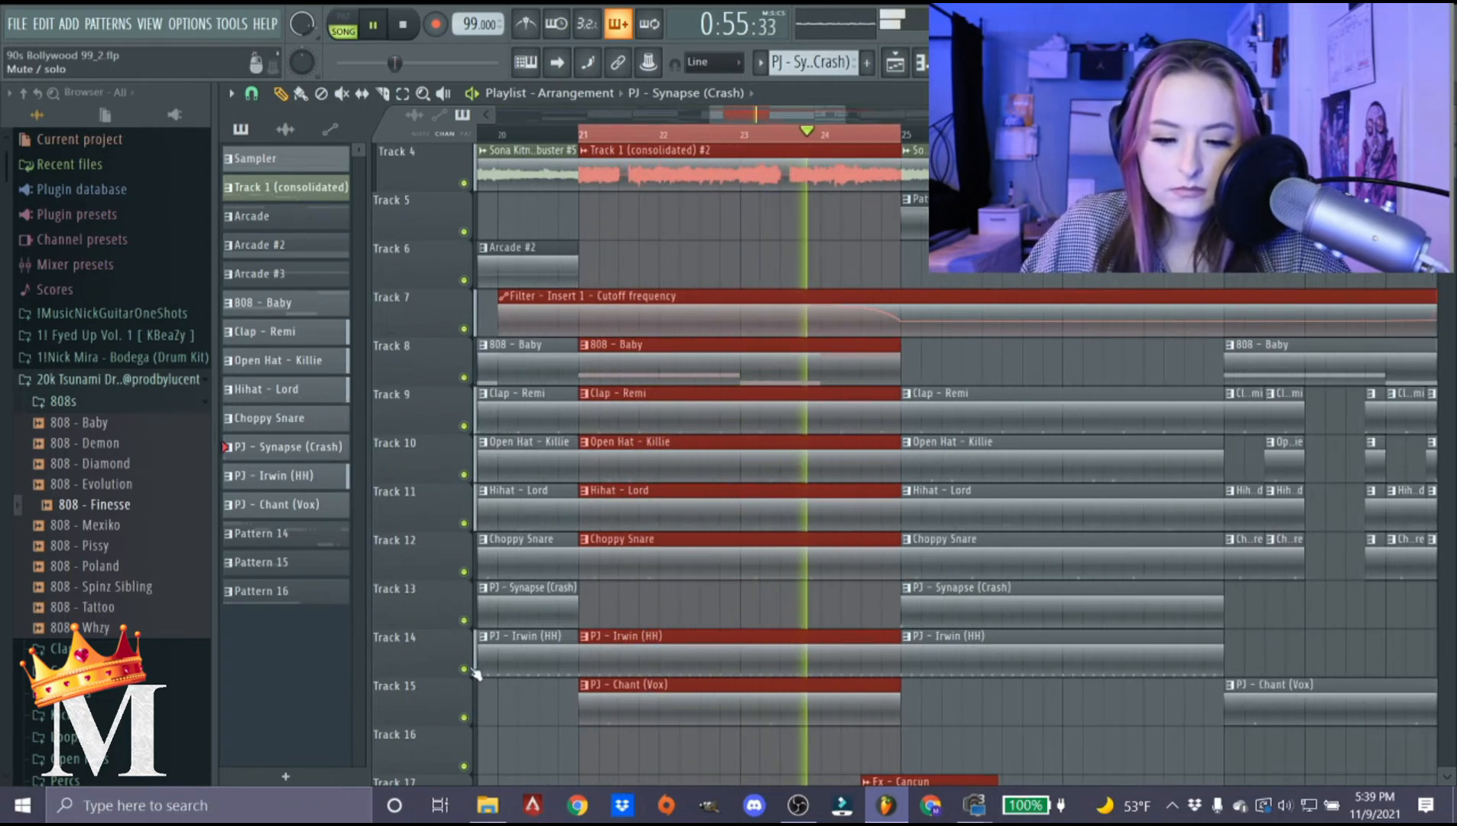
scroll(916, 643, down, 3)
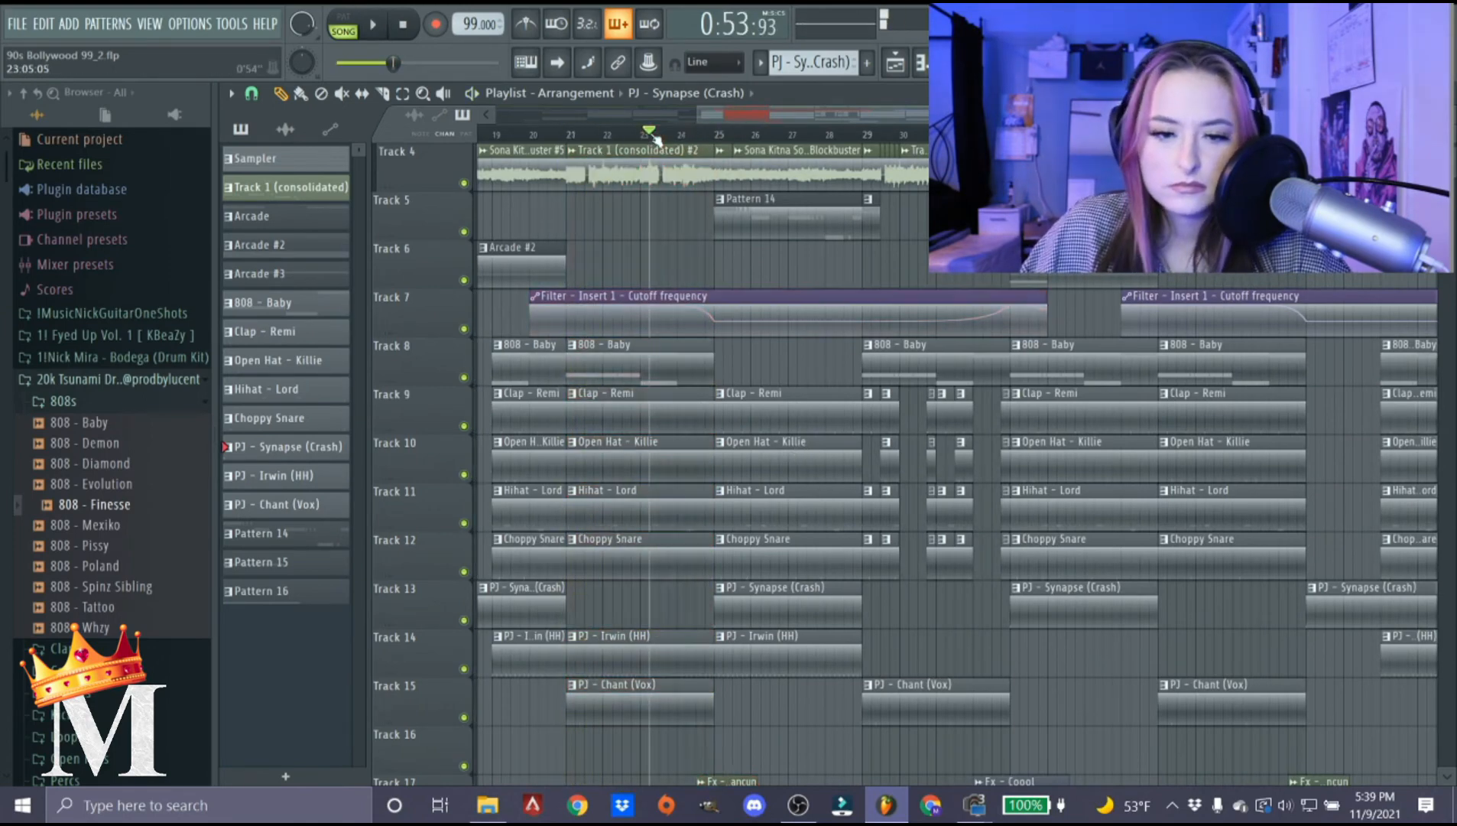
scroll(718, 238, down, 3)
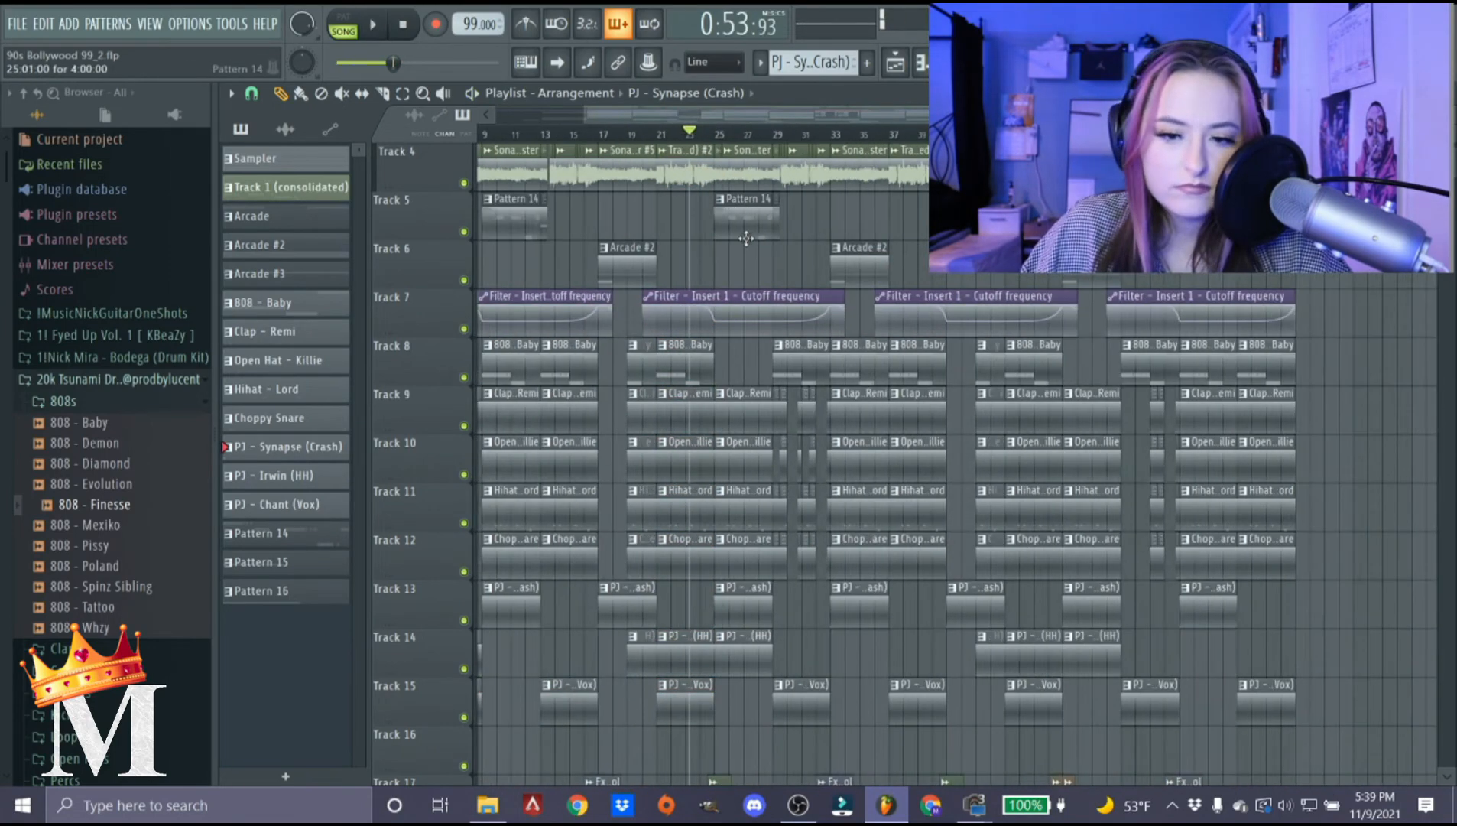
scroll(736, 273, up, 3)
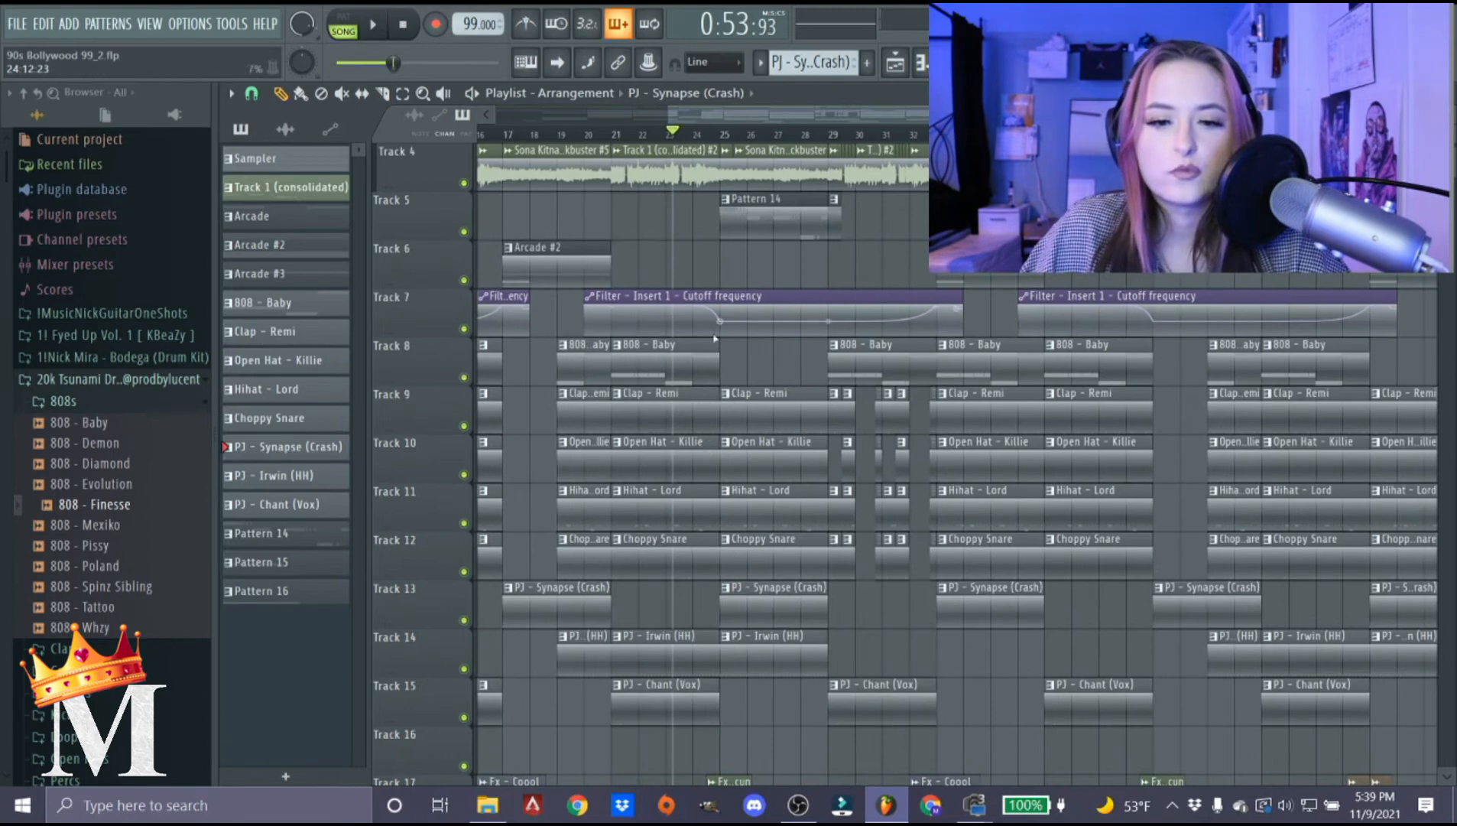
scroll(718, 342, down, 2)
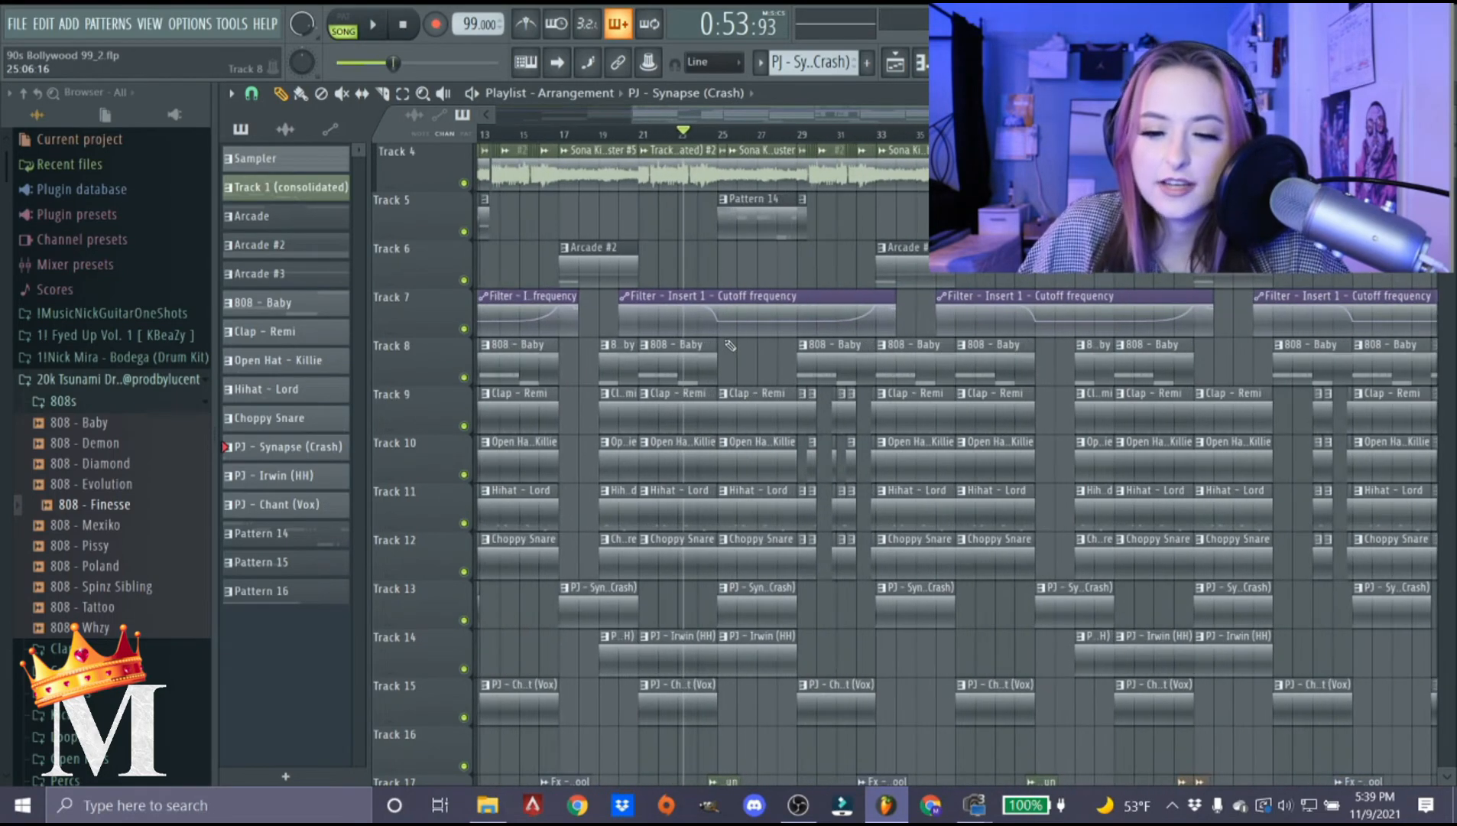
scroll(826, 306, up, 3)
click(812, 136)
scroll(880, 261, up, 3)
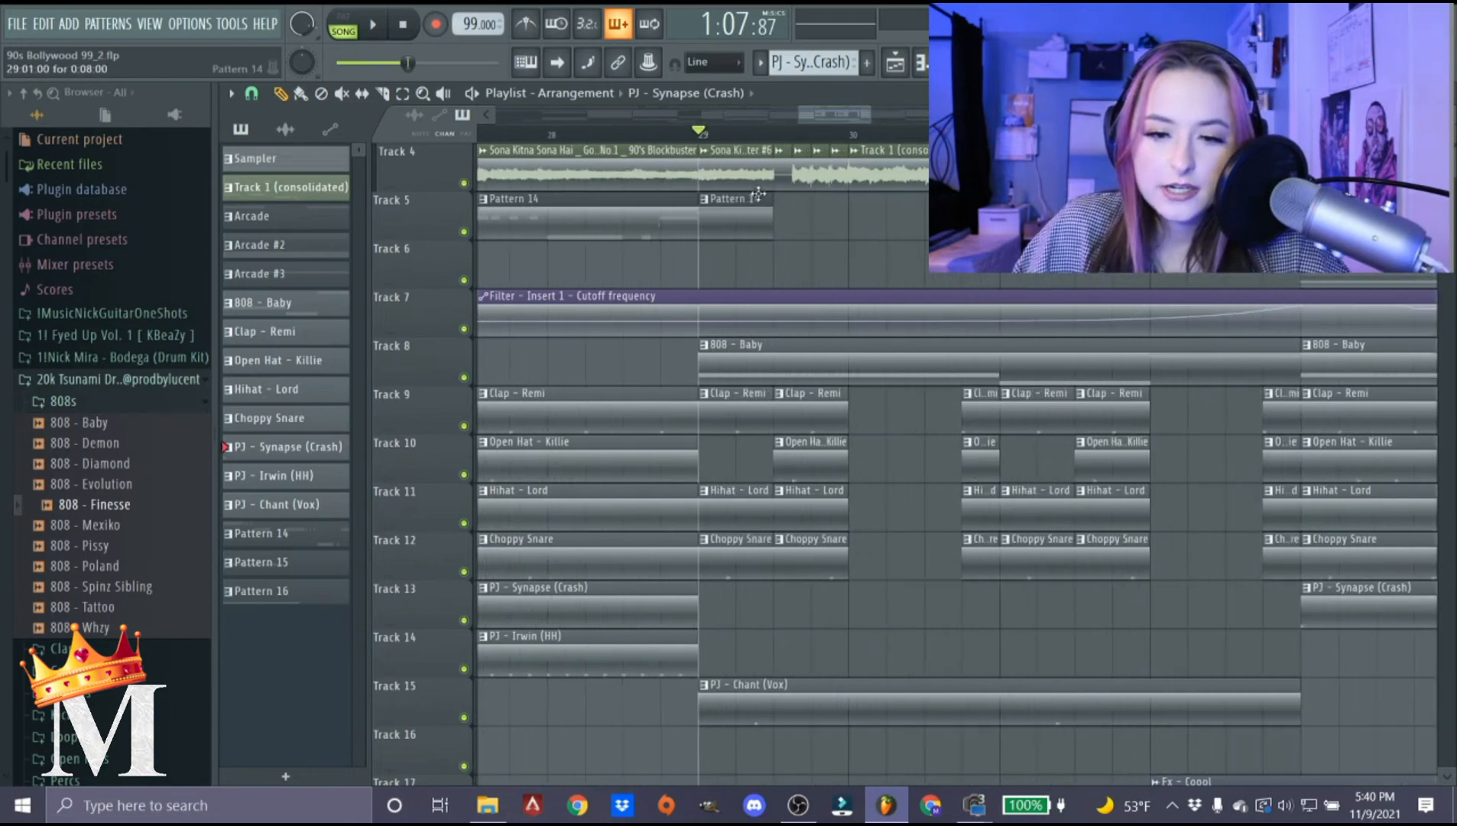
Play the arrangement from bar 29 through the drum breaks, checking the tracks down to the effects, and stop playback.
scroll(758, 195, up, 2)
scroll(810, 202, down, 2)
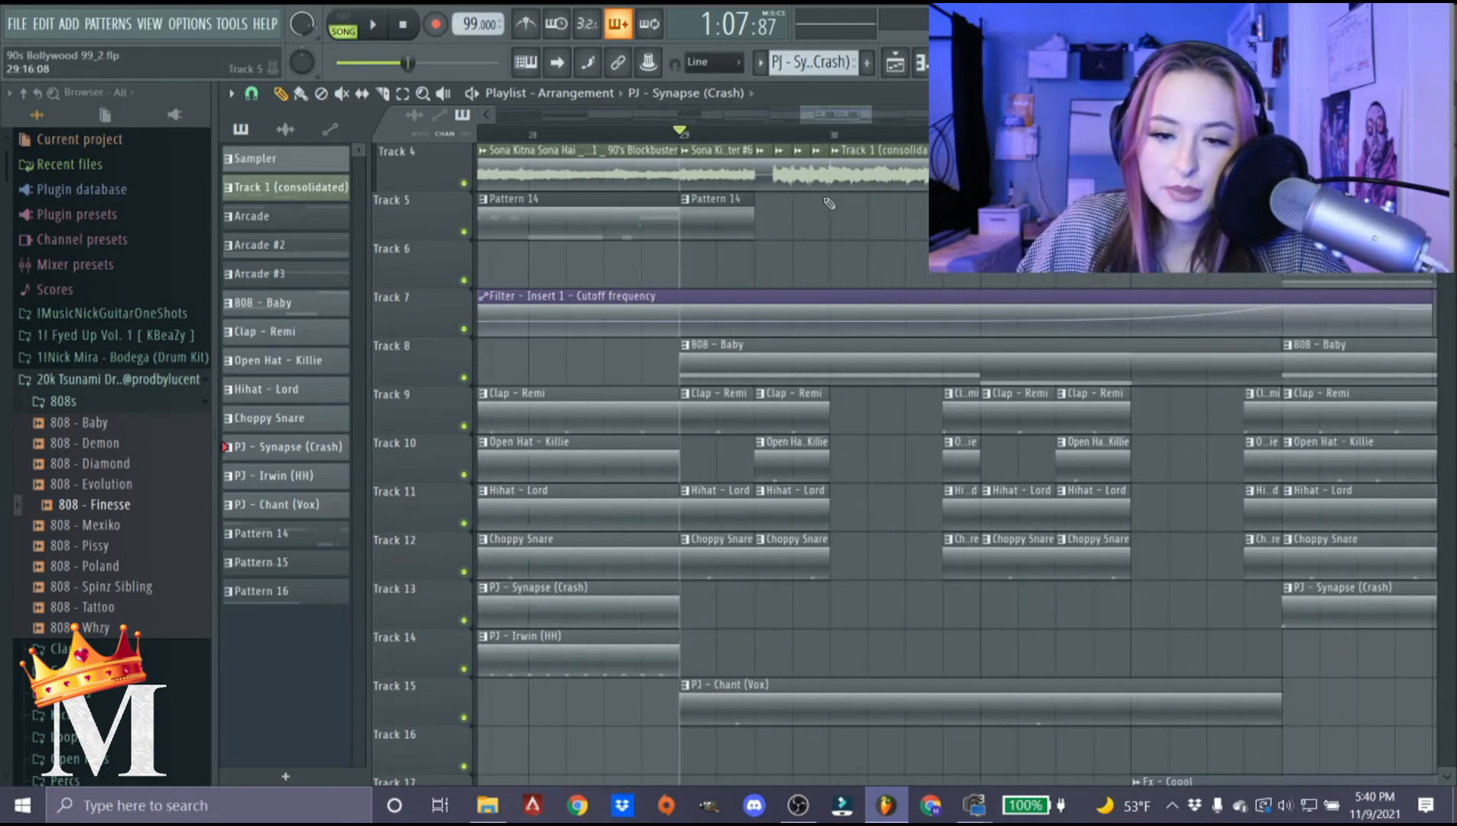
scroll(908, 167, down, 2)
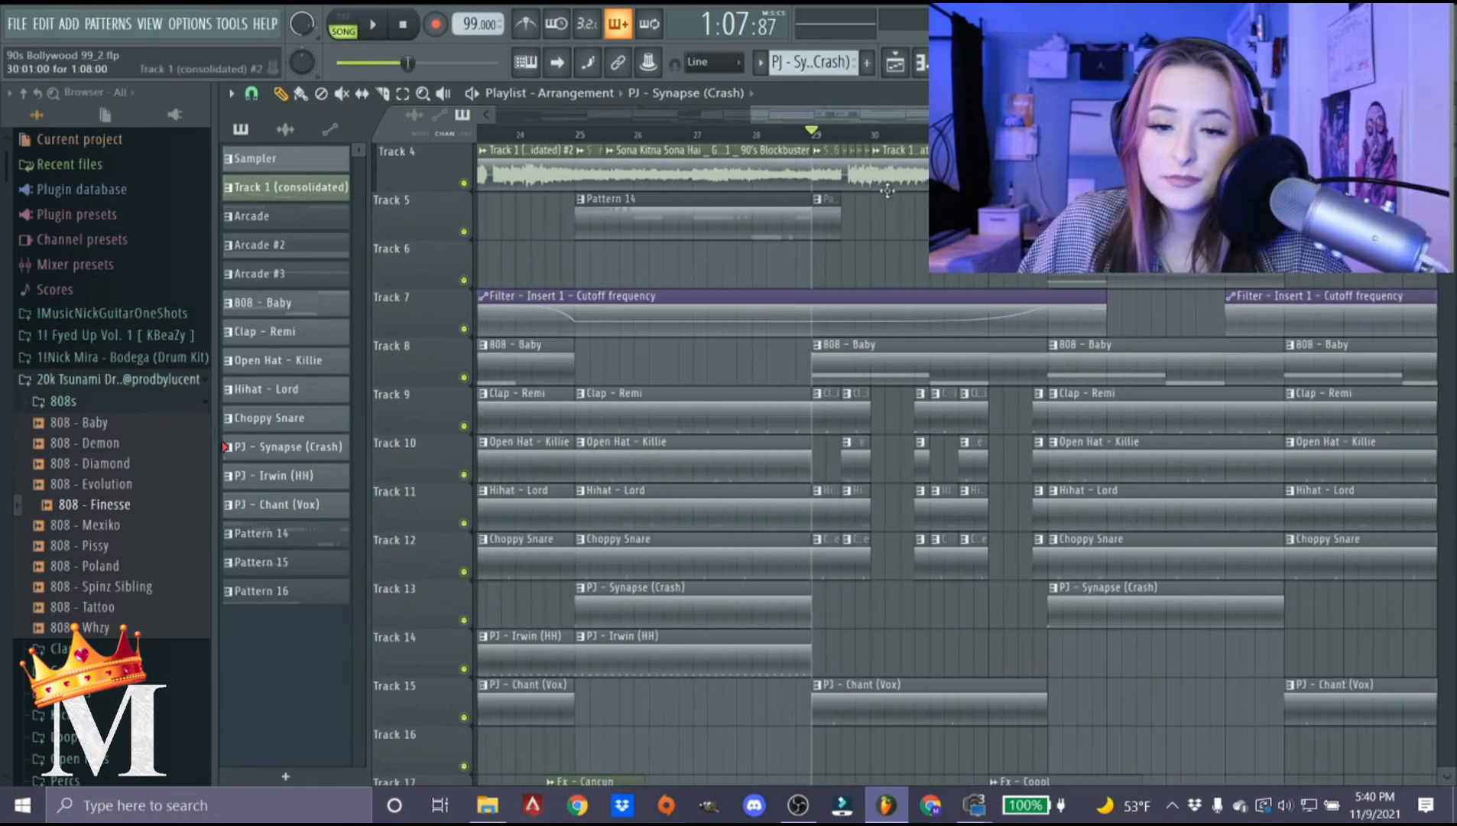
scroll(879, 176, up, 2)
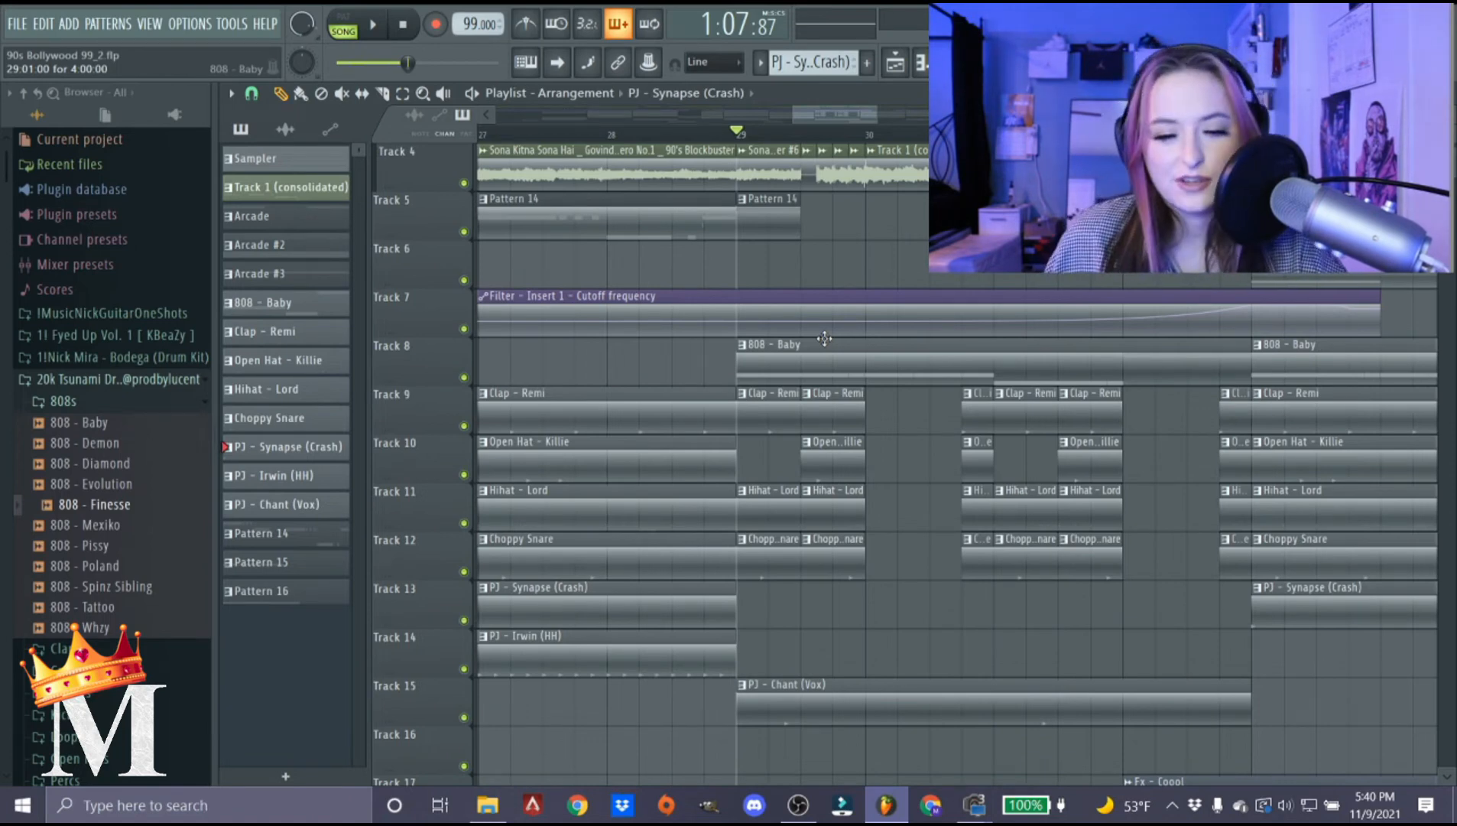
key(space)
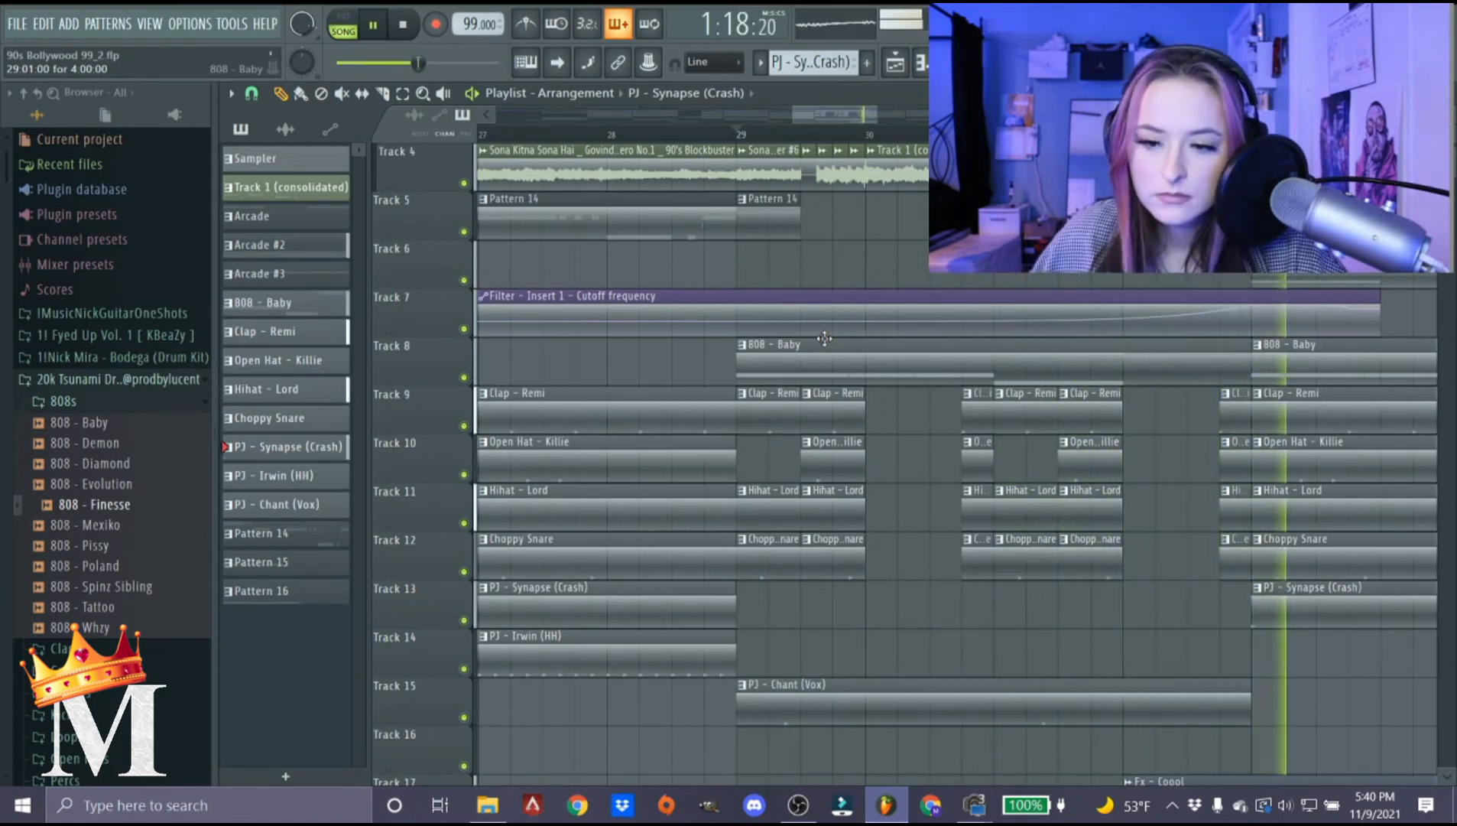
ctrl+scroll(1188, 578, down, 3)
scroll(1188, 579, down, 3)
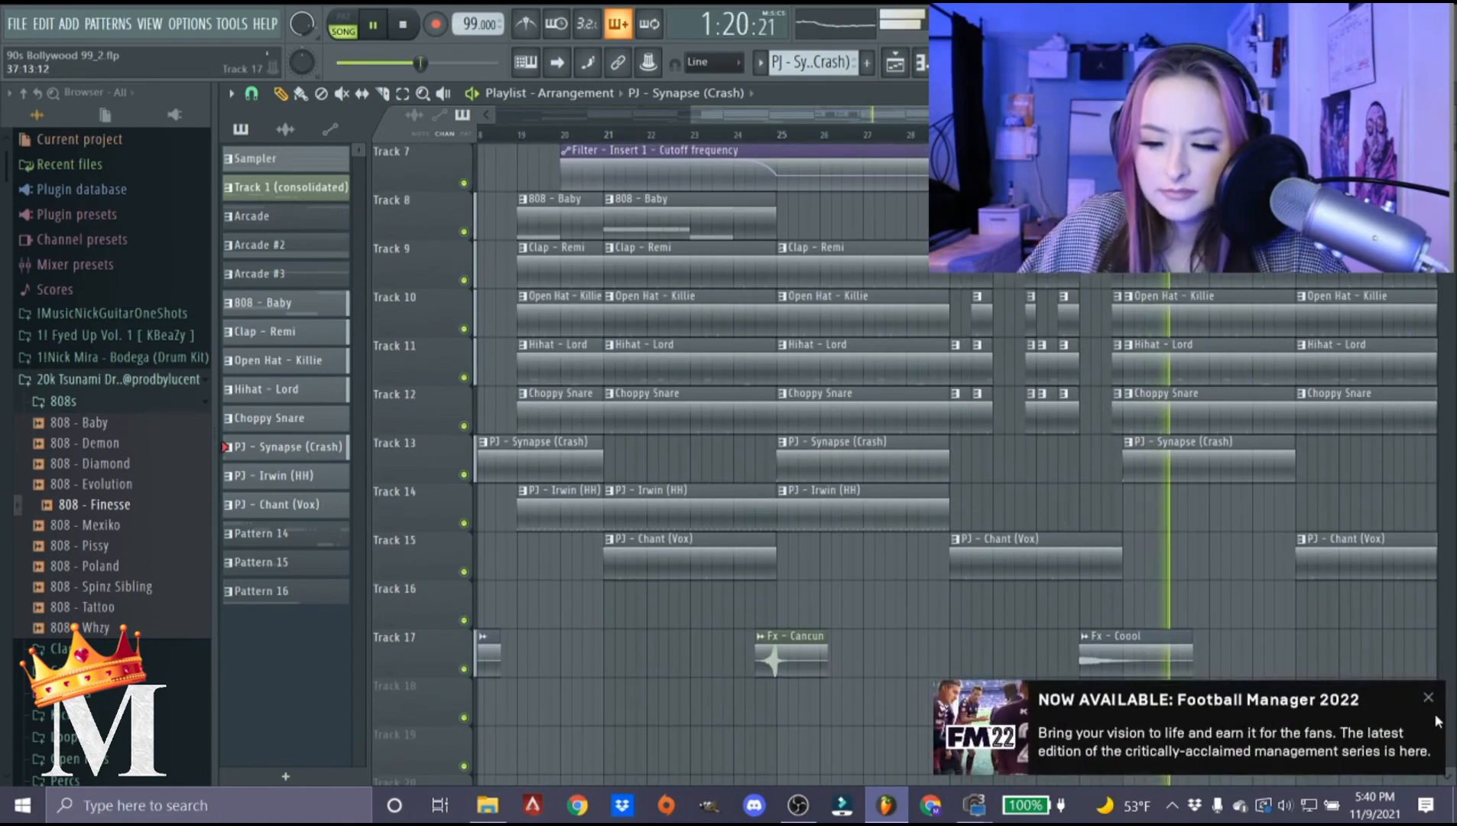
ctrl+scroll(1096, 669, up, 4)
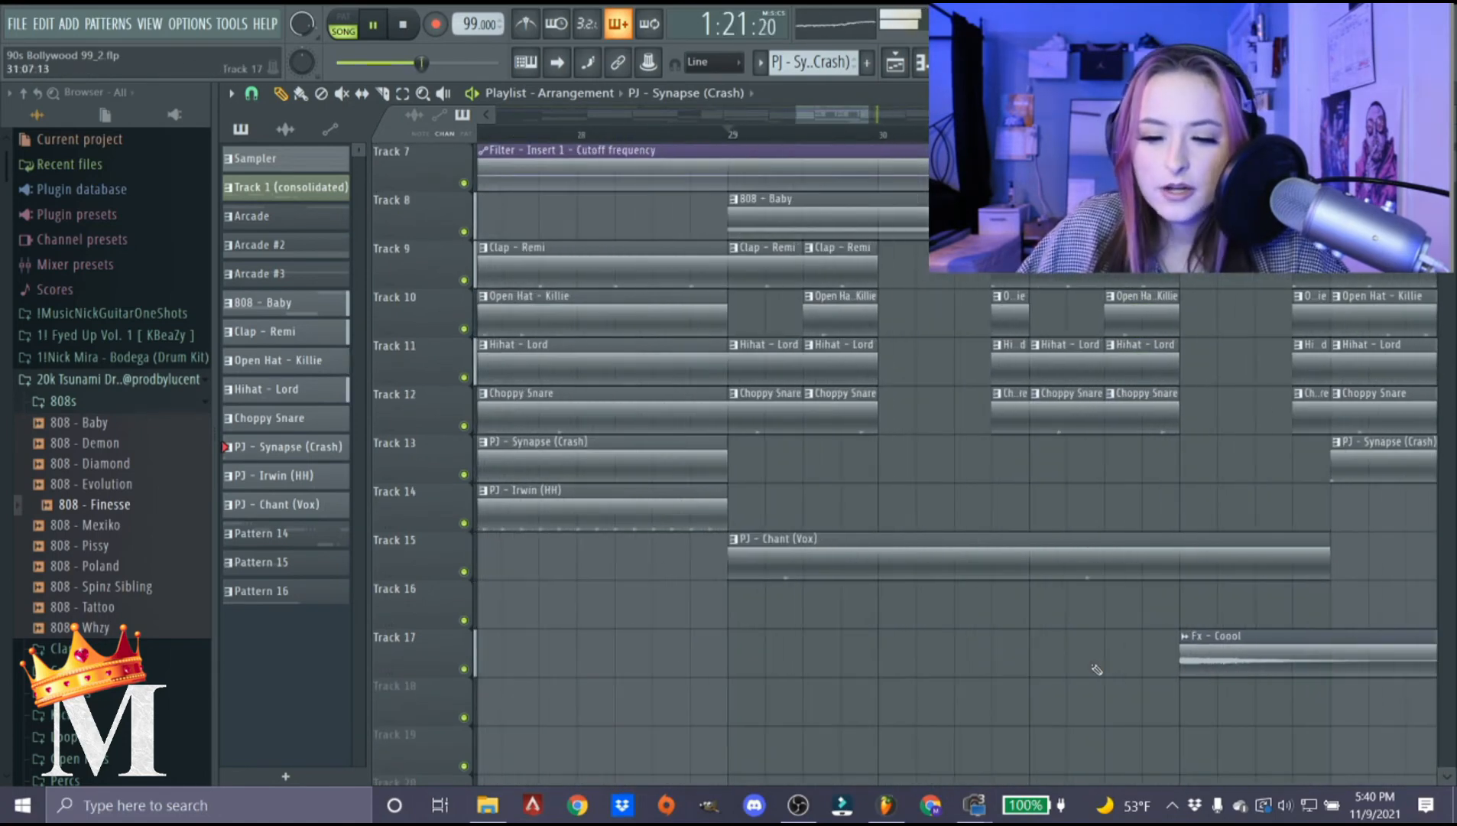
click(369, 24)
Examine how the drum, vocal and effects clips are laid out in the playlist around the transition at bar 17.
ctrl+scroll(814, 722, down, 5)
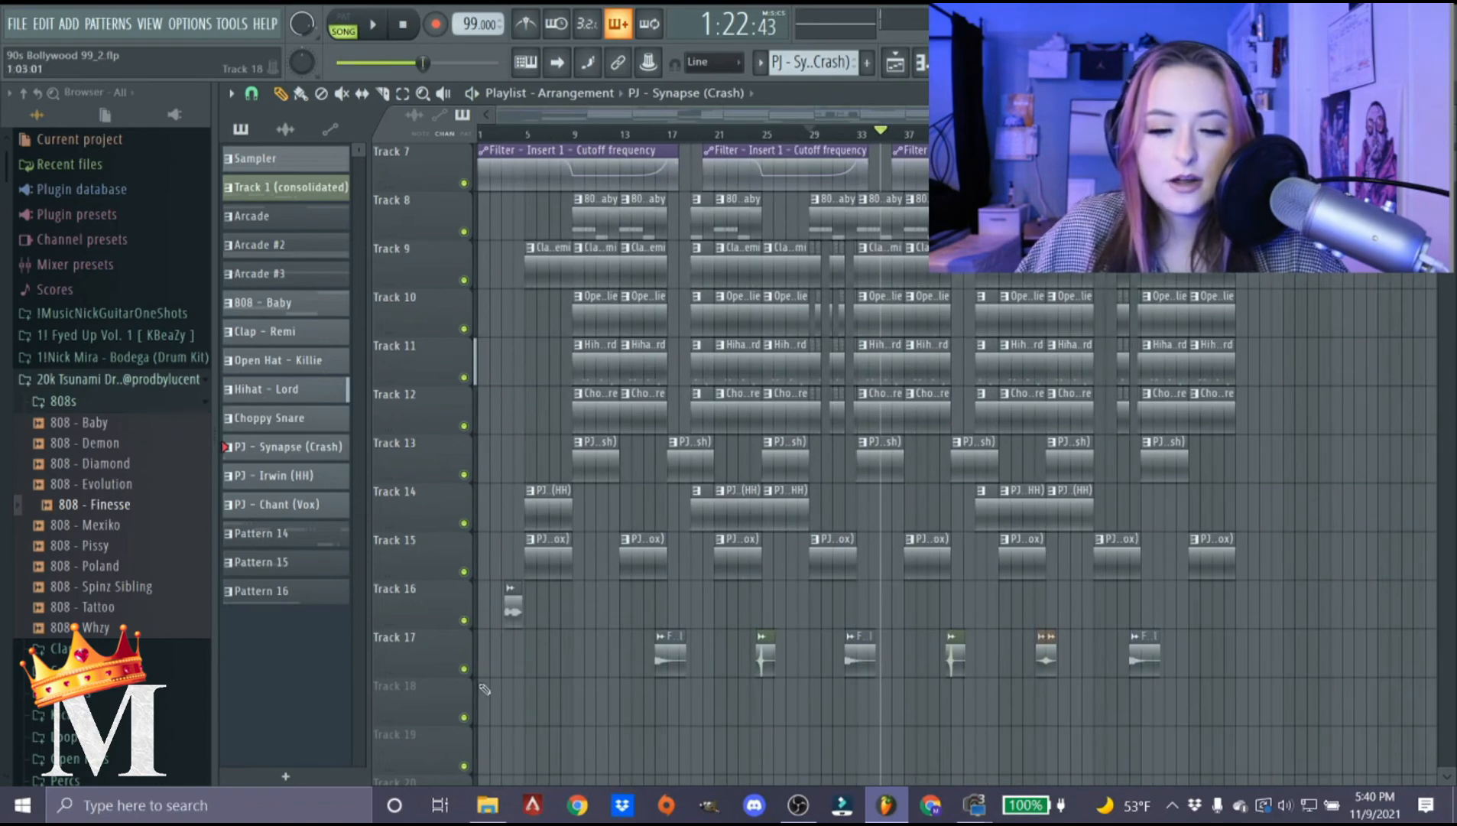
ctrl+scroll(596, 711, up, 2)
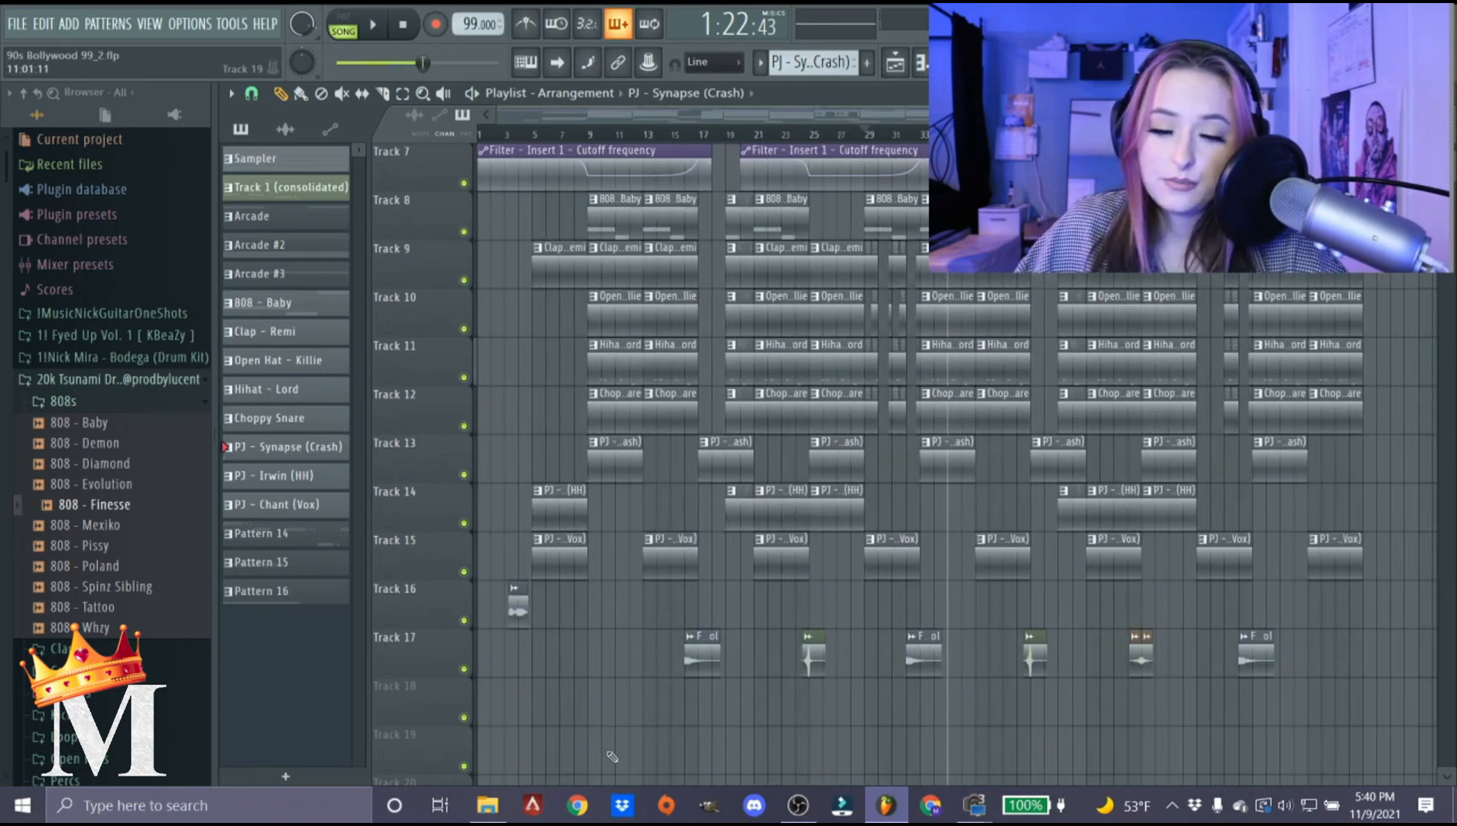
ctrl+scroll(612, 757, up, 5)
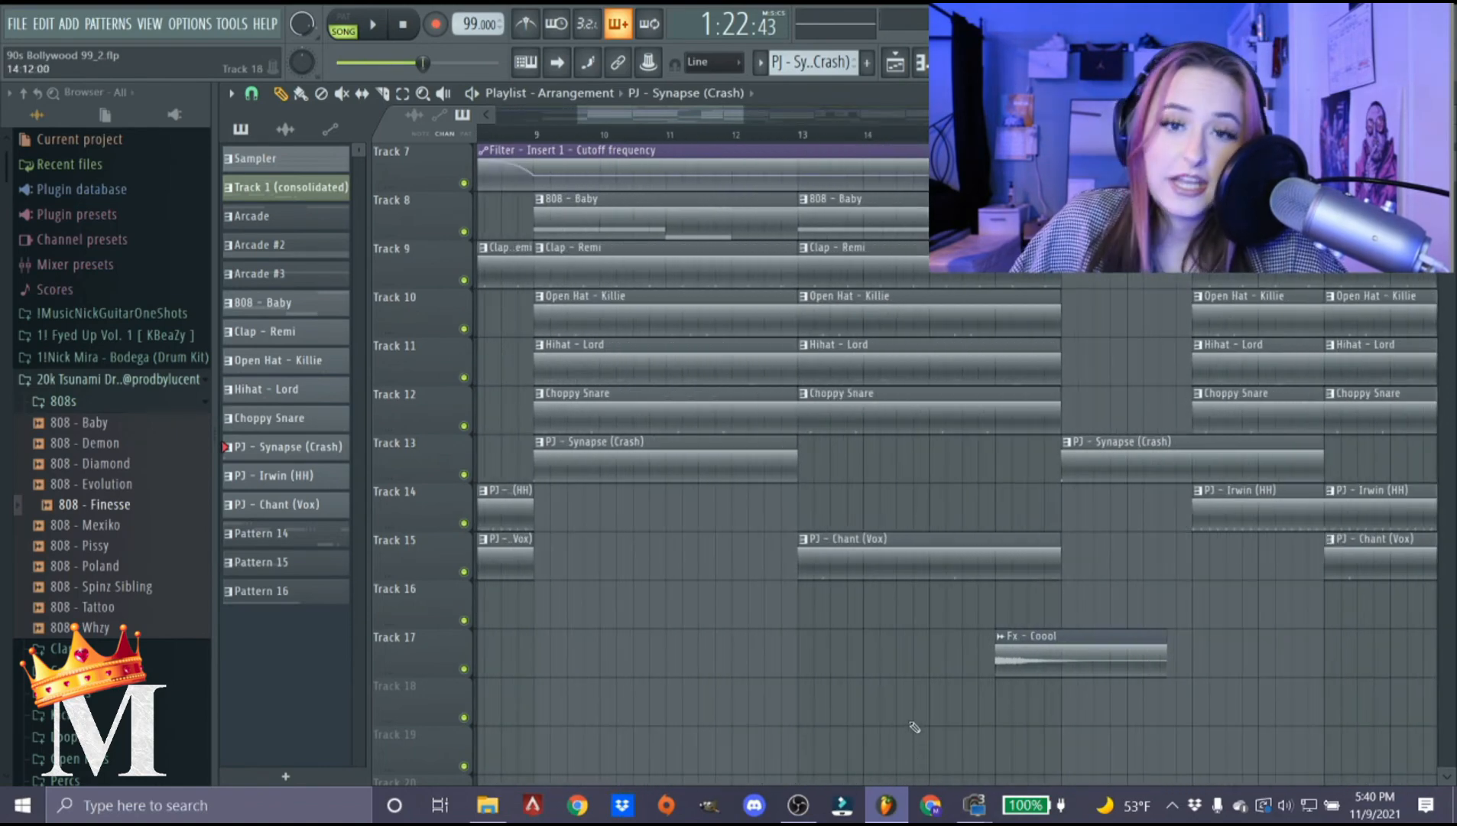
scroll(1107, 632, up, 5)
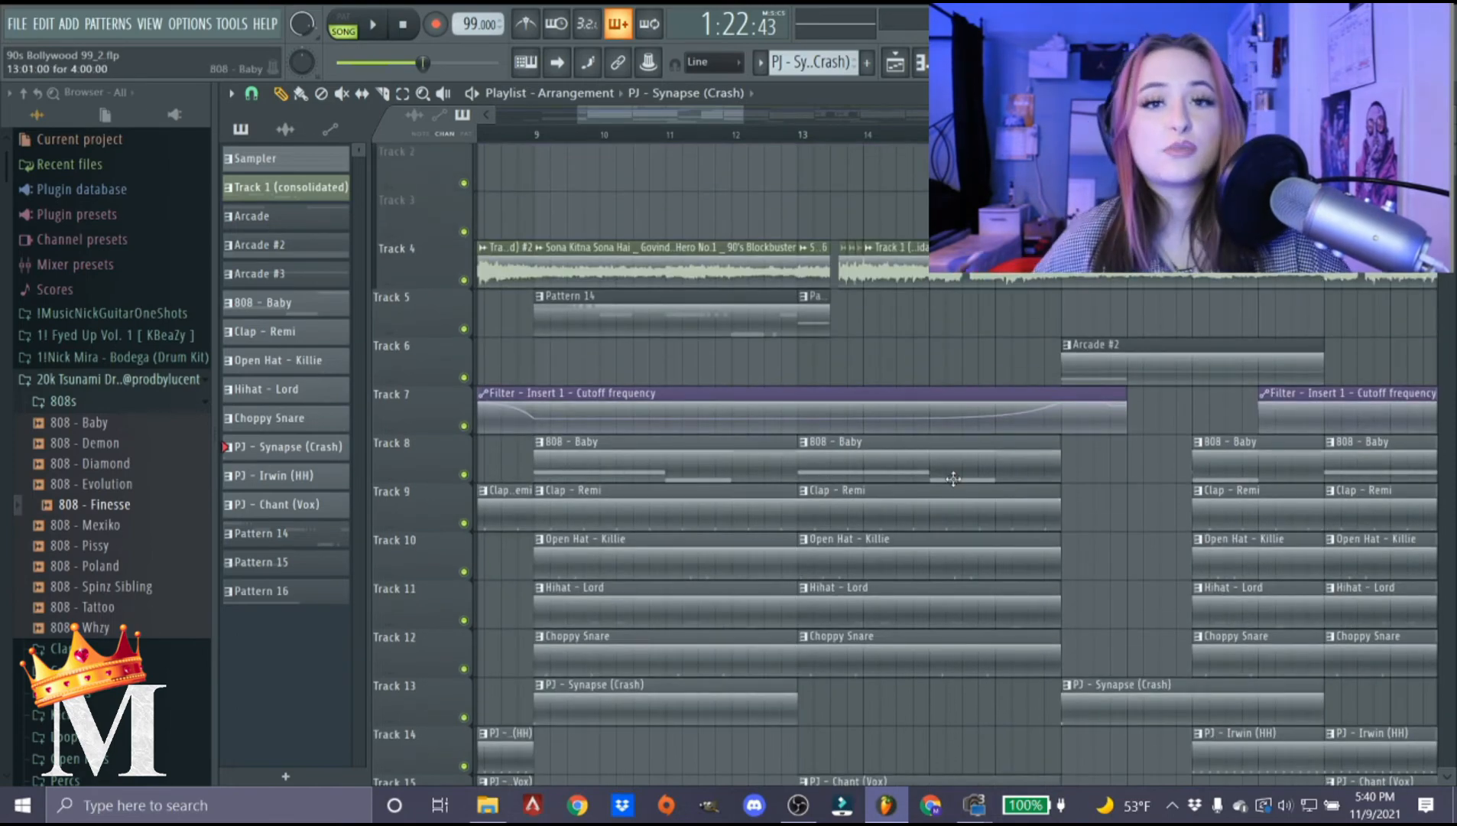
scroll(998, 351, down, 5)
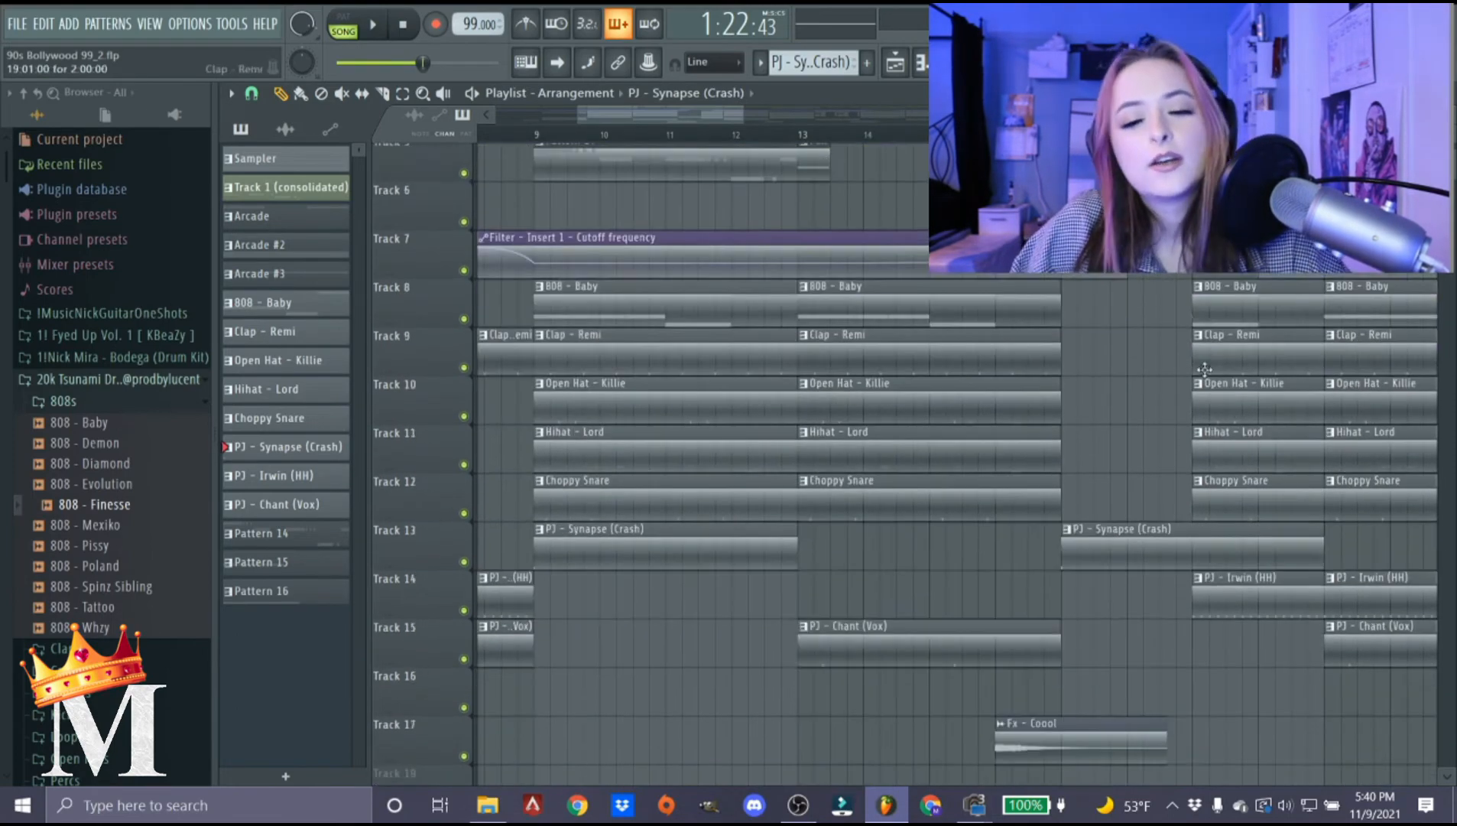
scroll(1006, 601, up, 3)
scroll(1111, 607, up, 2)
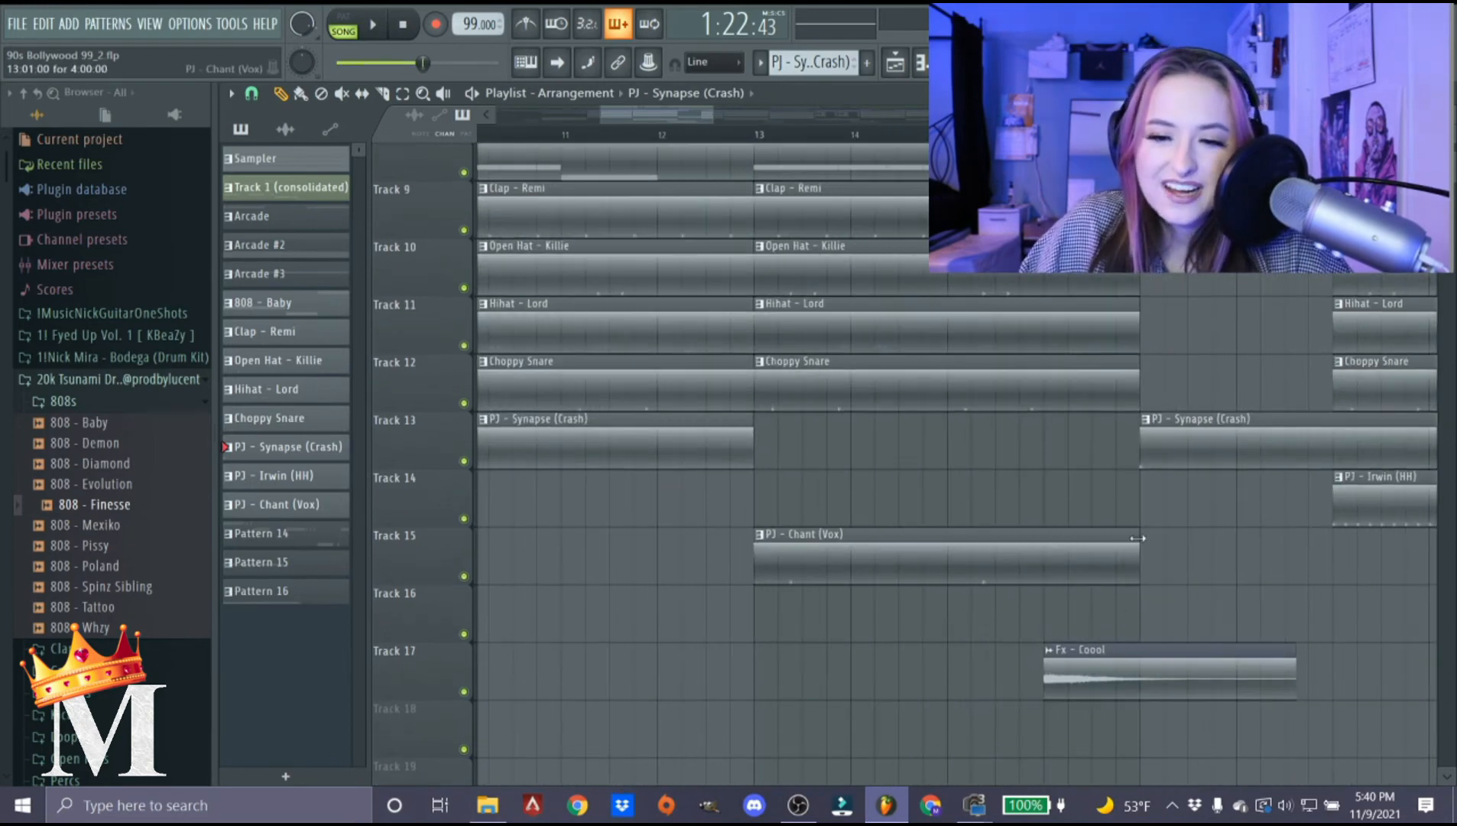
scroll(1144, 581, up, 2)
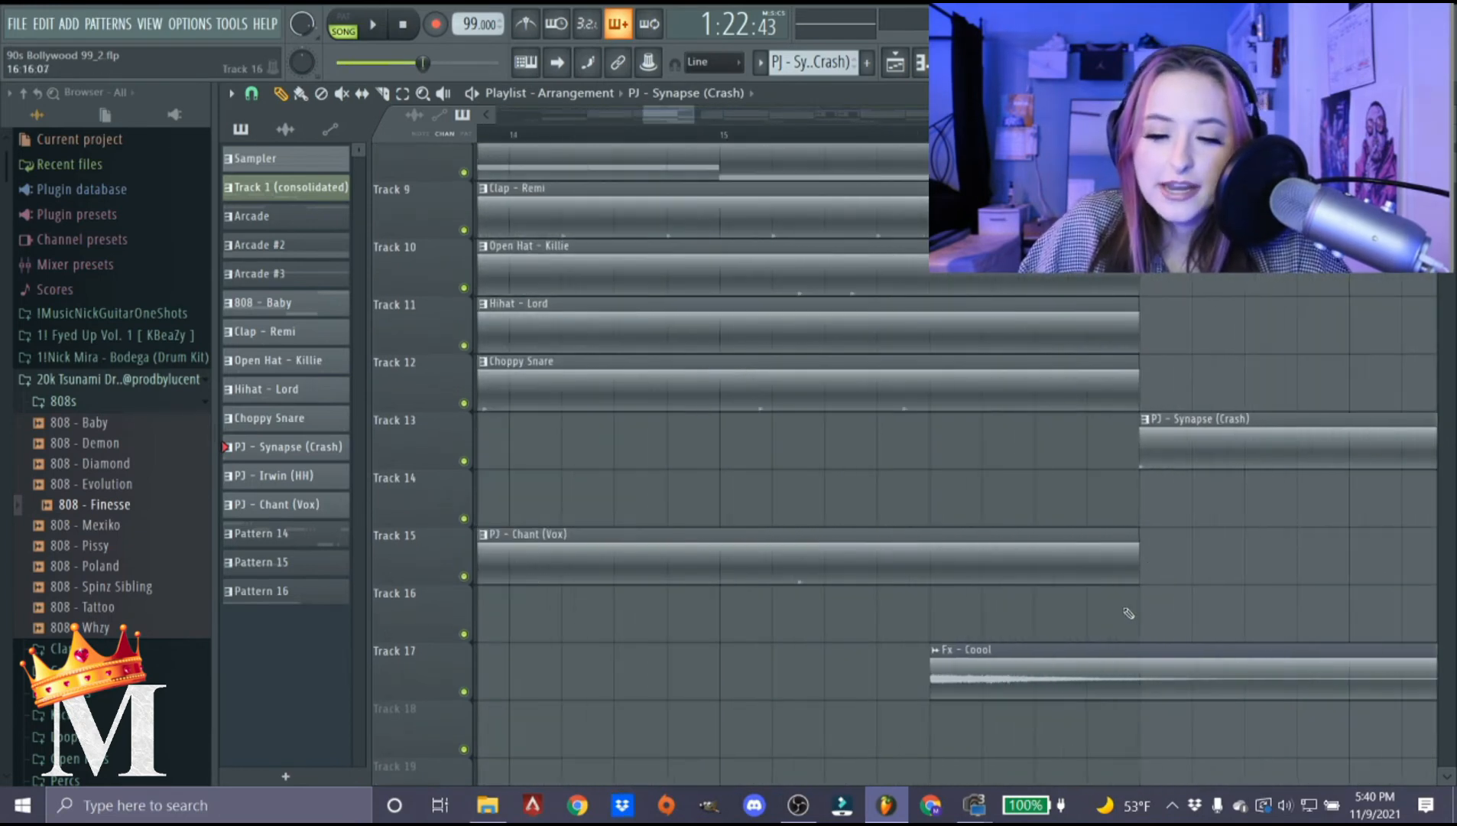
Audition the Fx - Coool clip in its sample settings, and play the transition from bar 15 before stopping.
click(707, 134)
scroll(1022, 688, down, 3)
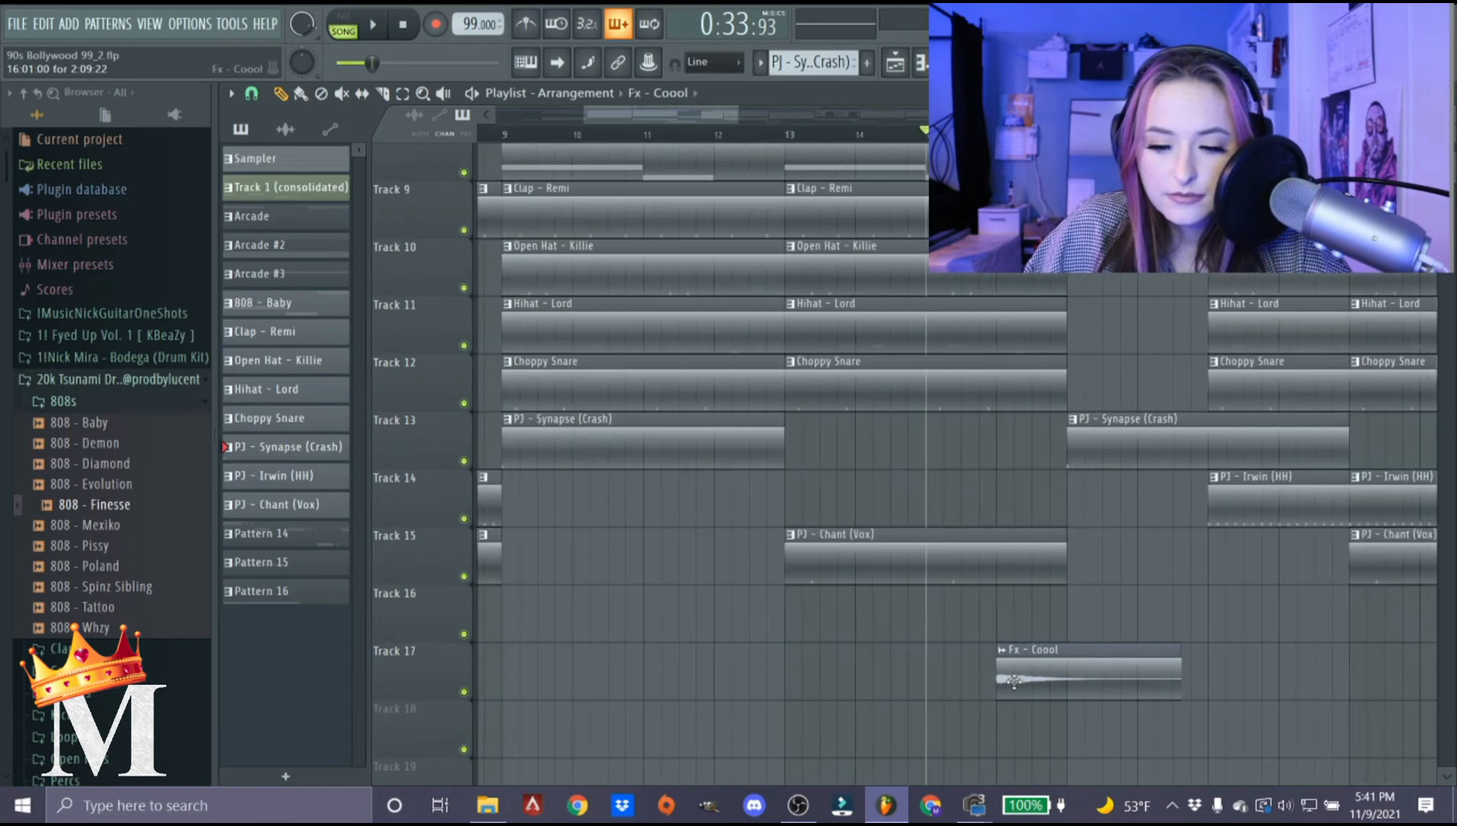
double_click(1009, 672)
click(127, 472)
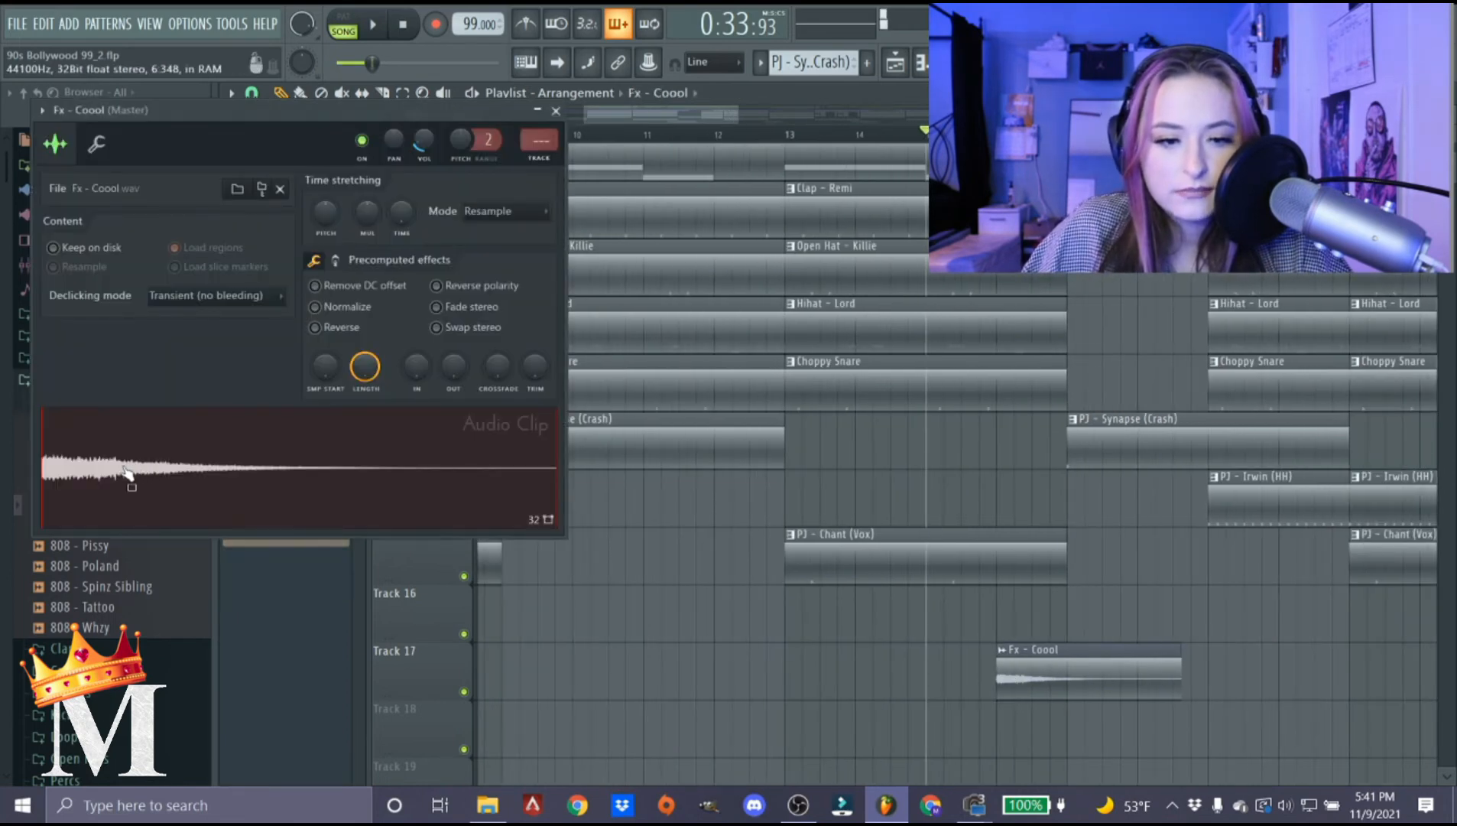
click(556, 110)
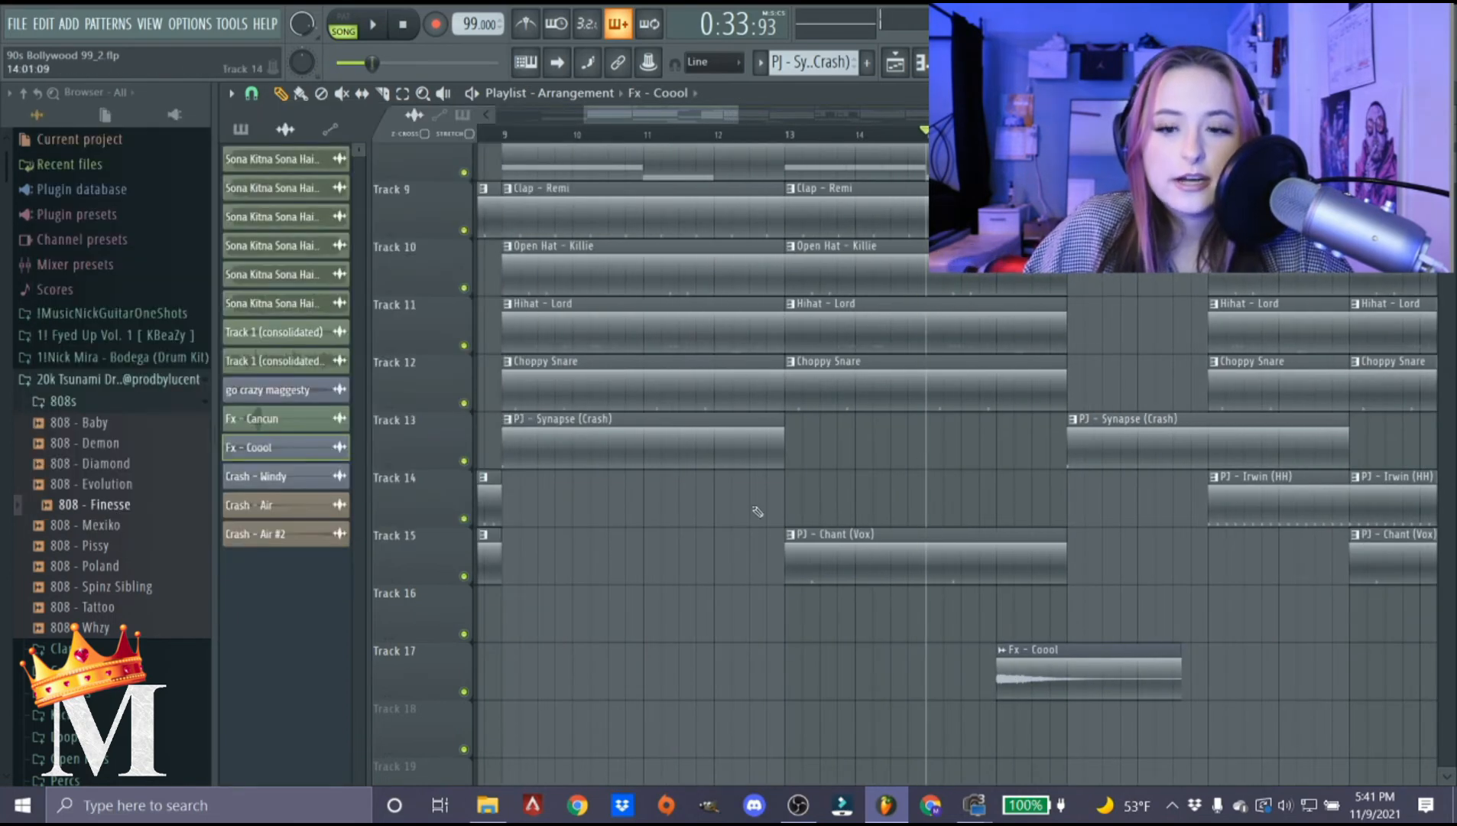
key(space)
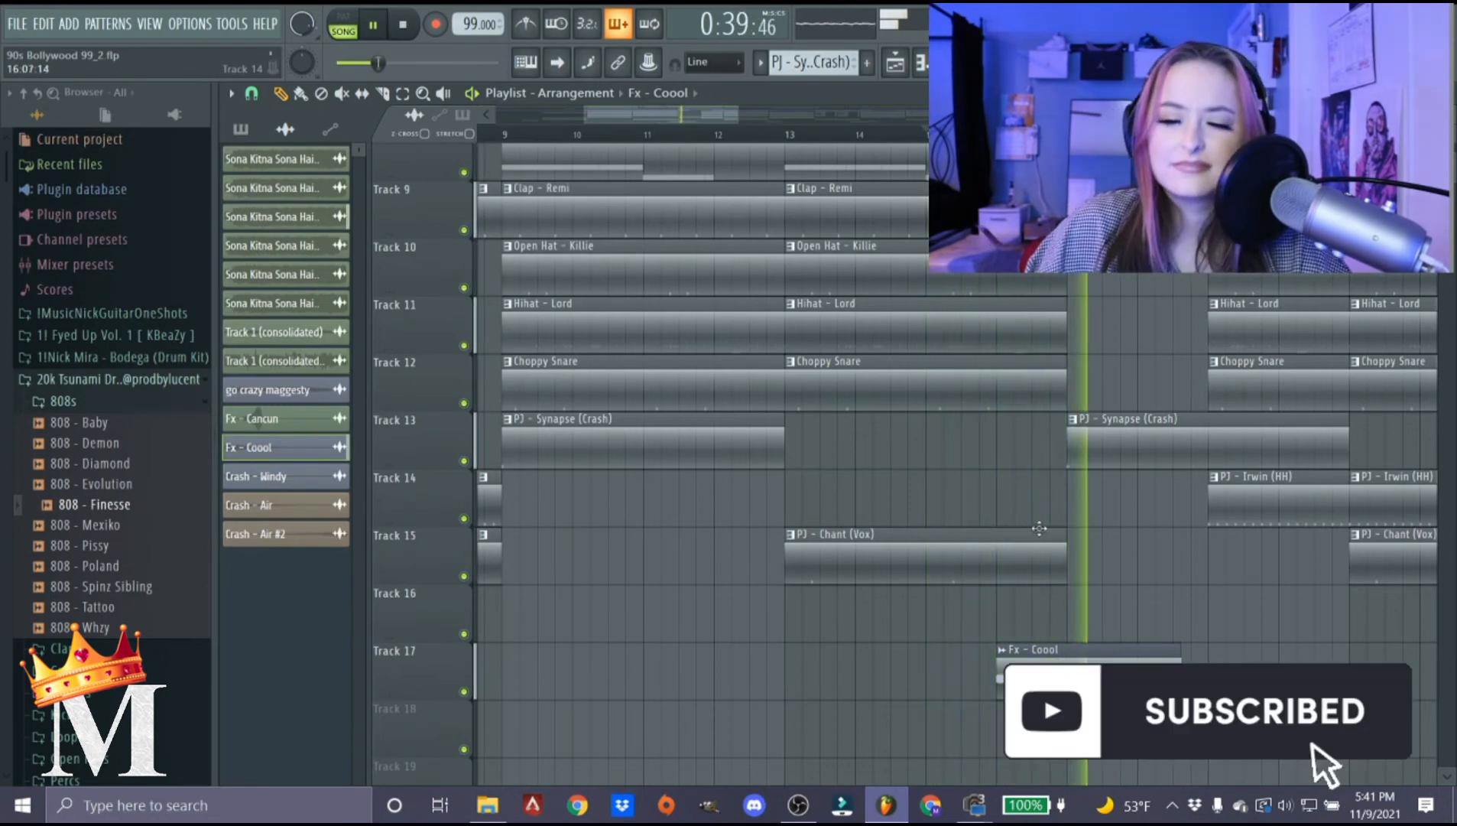
key(space)
Review the Fx - Cancun clip's sample settings, play its transition from bar 24, and stop playback.
click(784, 135)
double_click(837, 671)
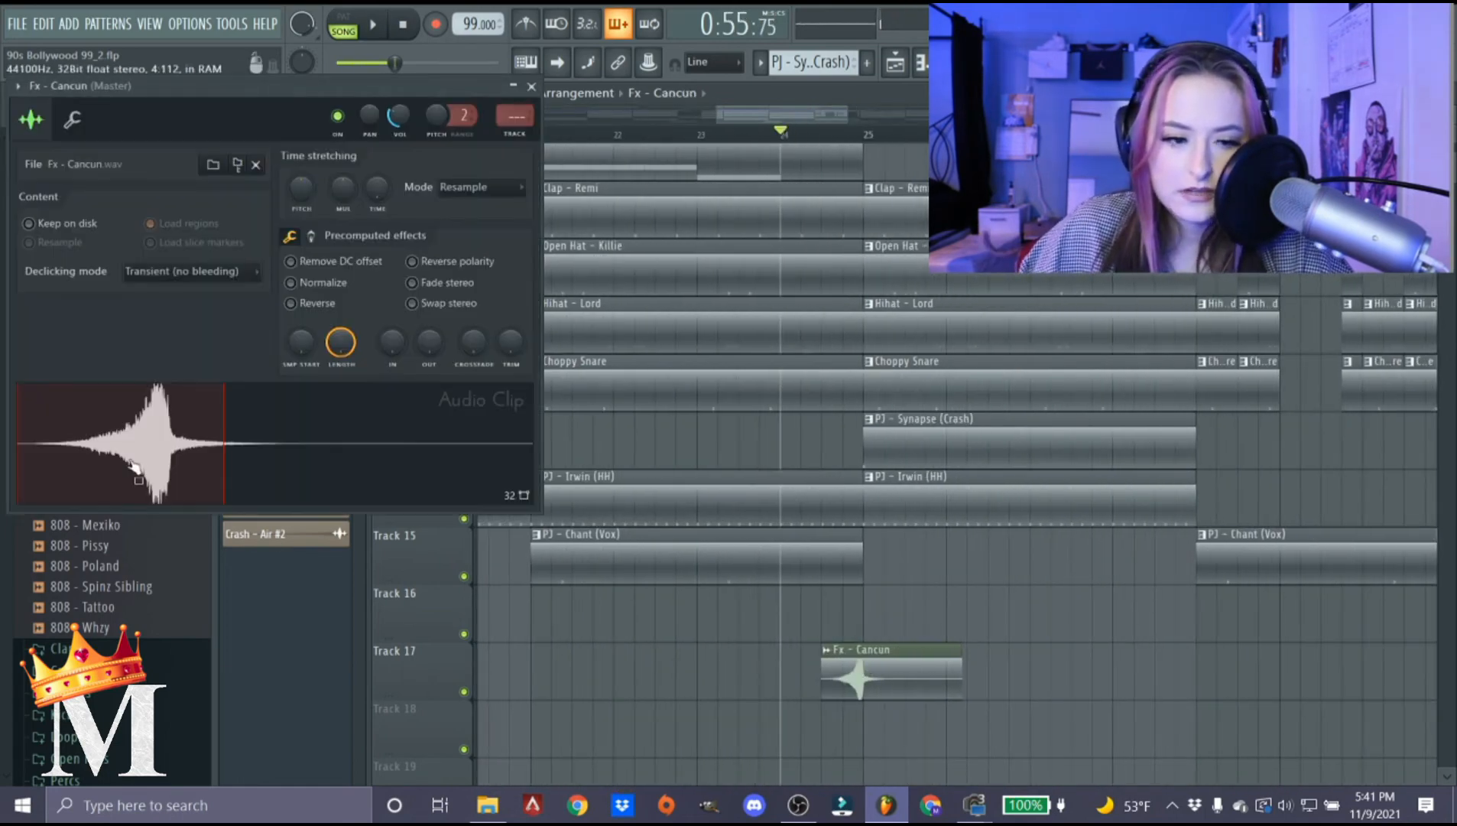
click(532, 87)
key(space)
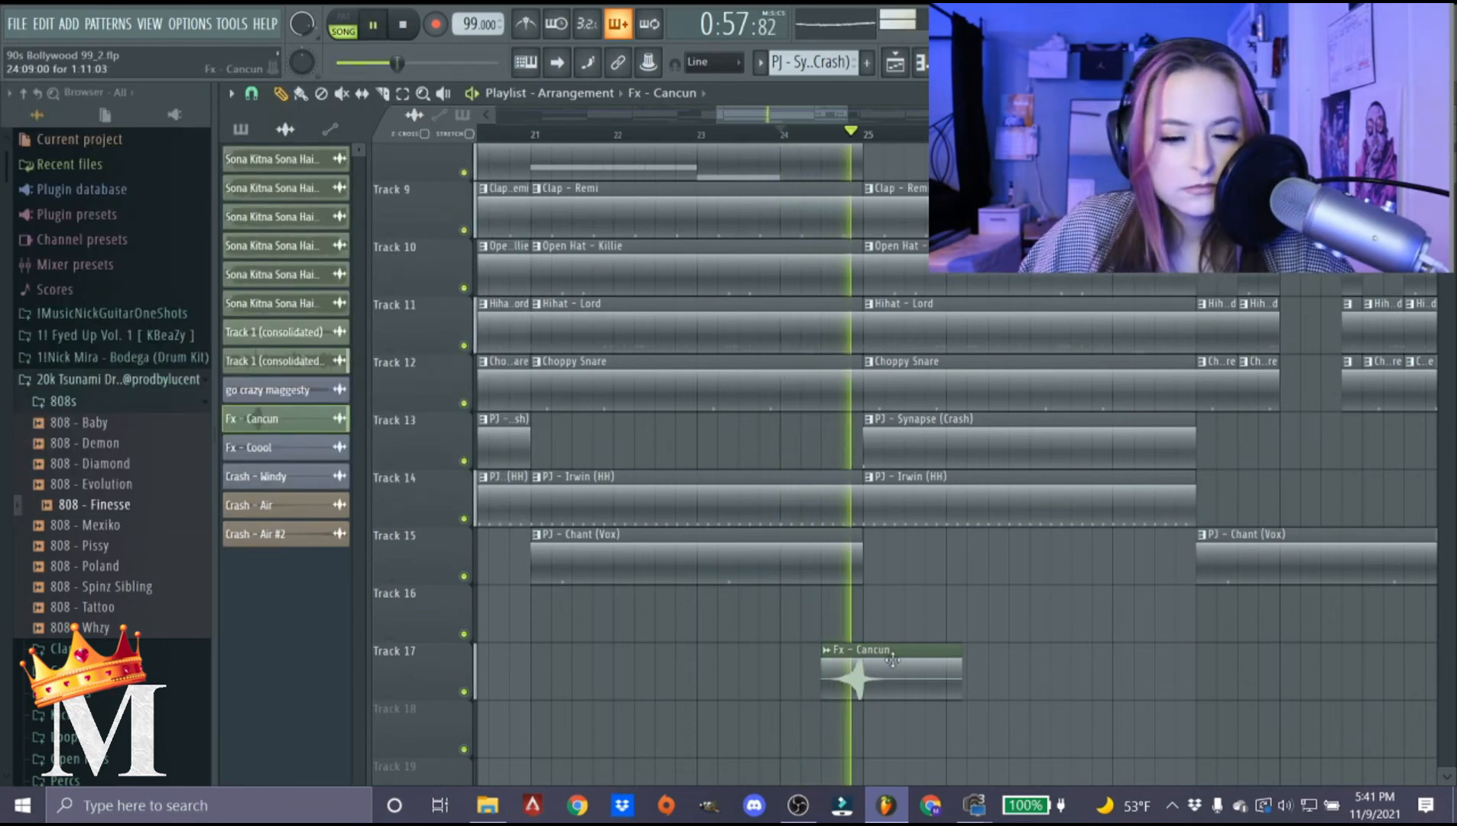
scroll(912, 653, down, 4)
scroll(912, 654, down, 3)
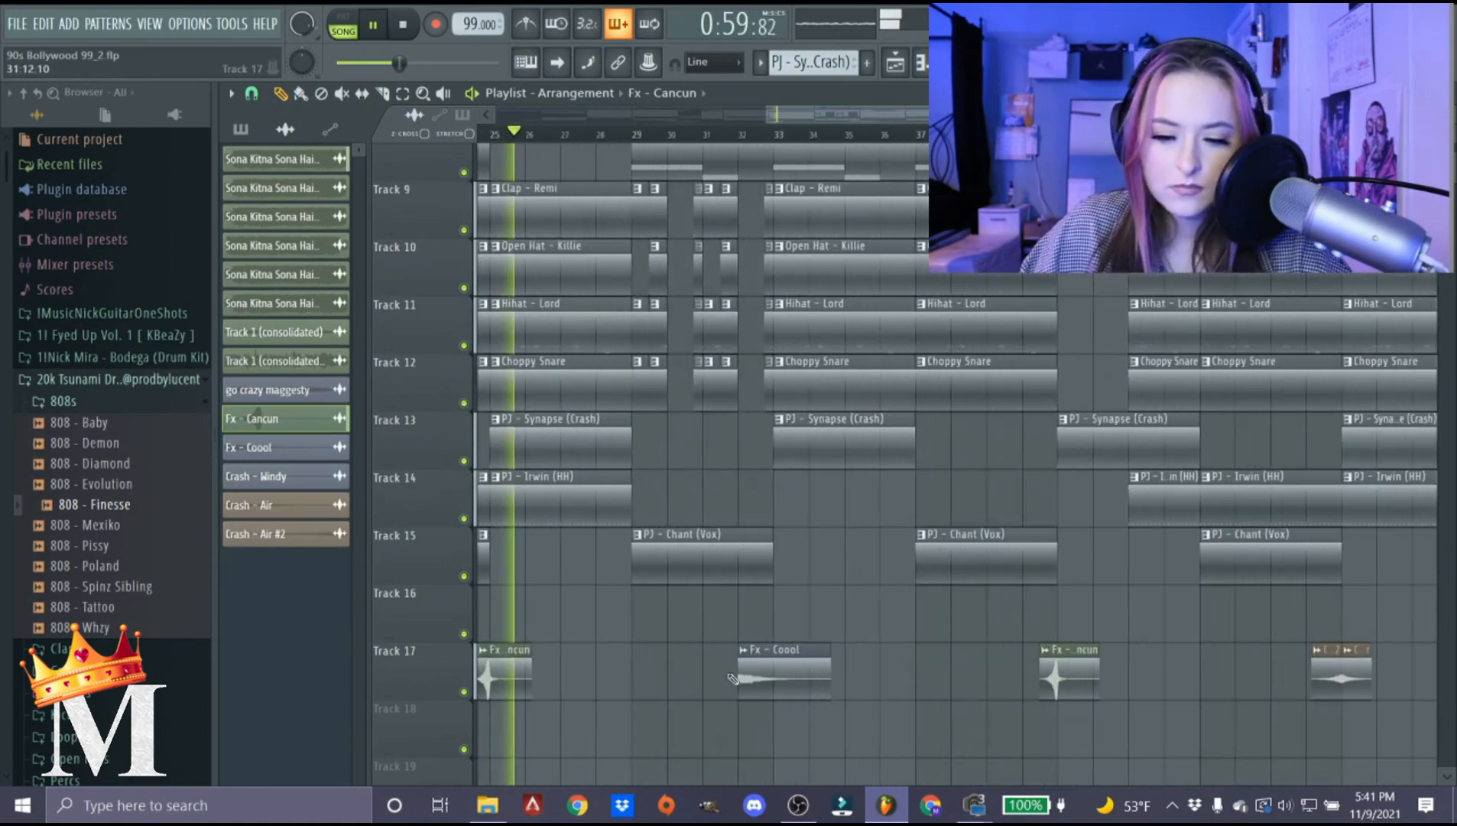
key(space)
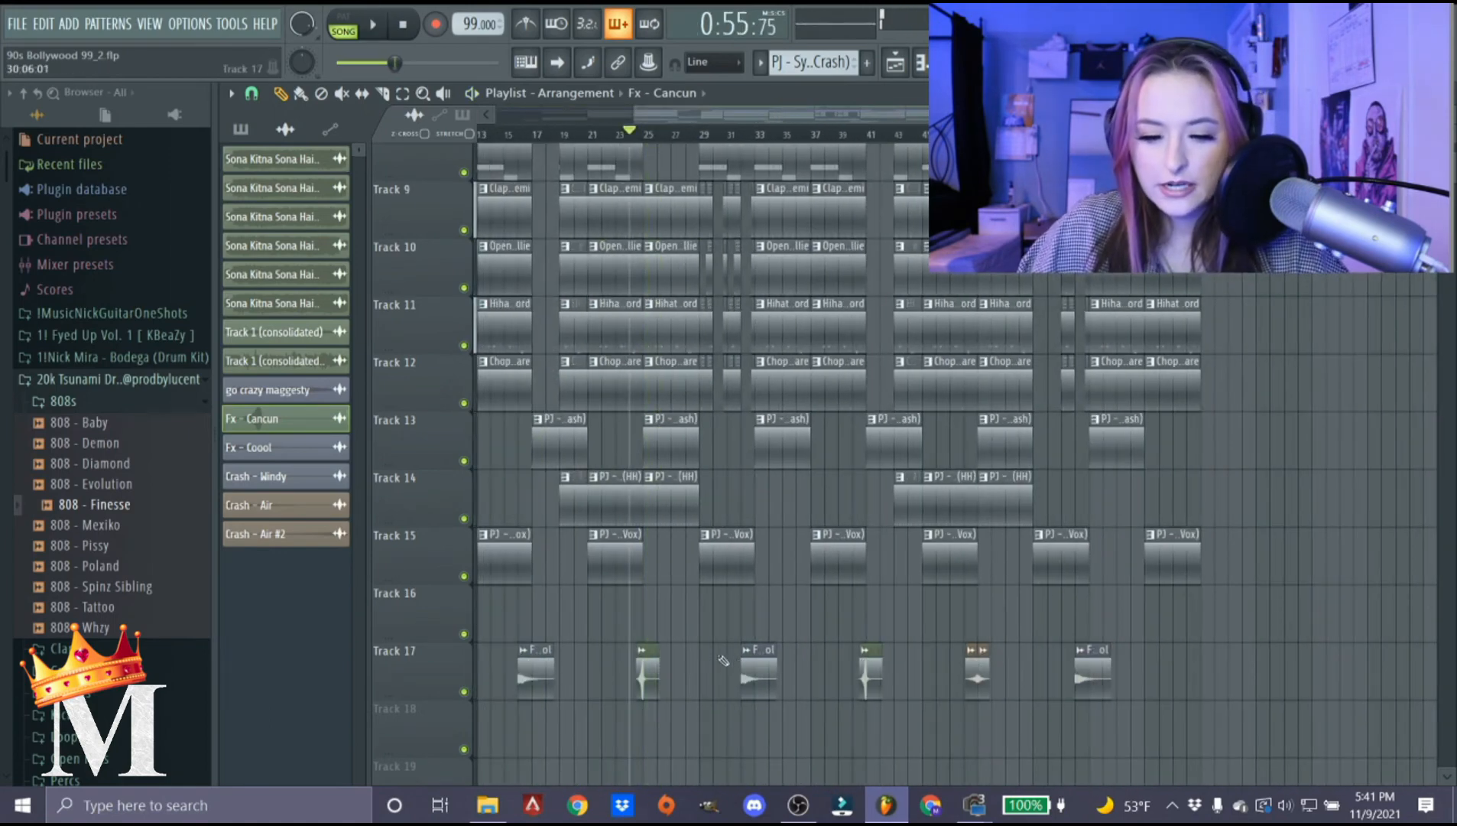
Move the playhead to bar 48 and review the Crash - Air clip's sample settings on Track 17.
scroll(739, 719, up, 4)
scroll(841, 688, up, 3)
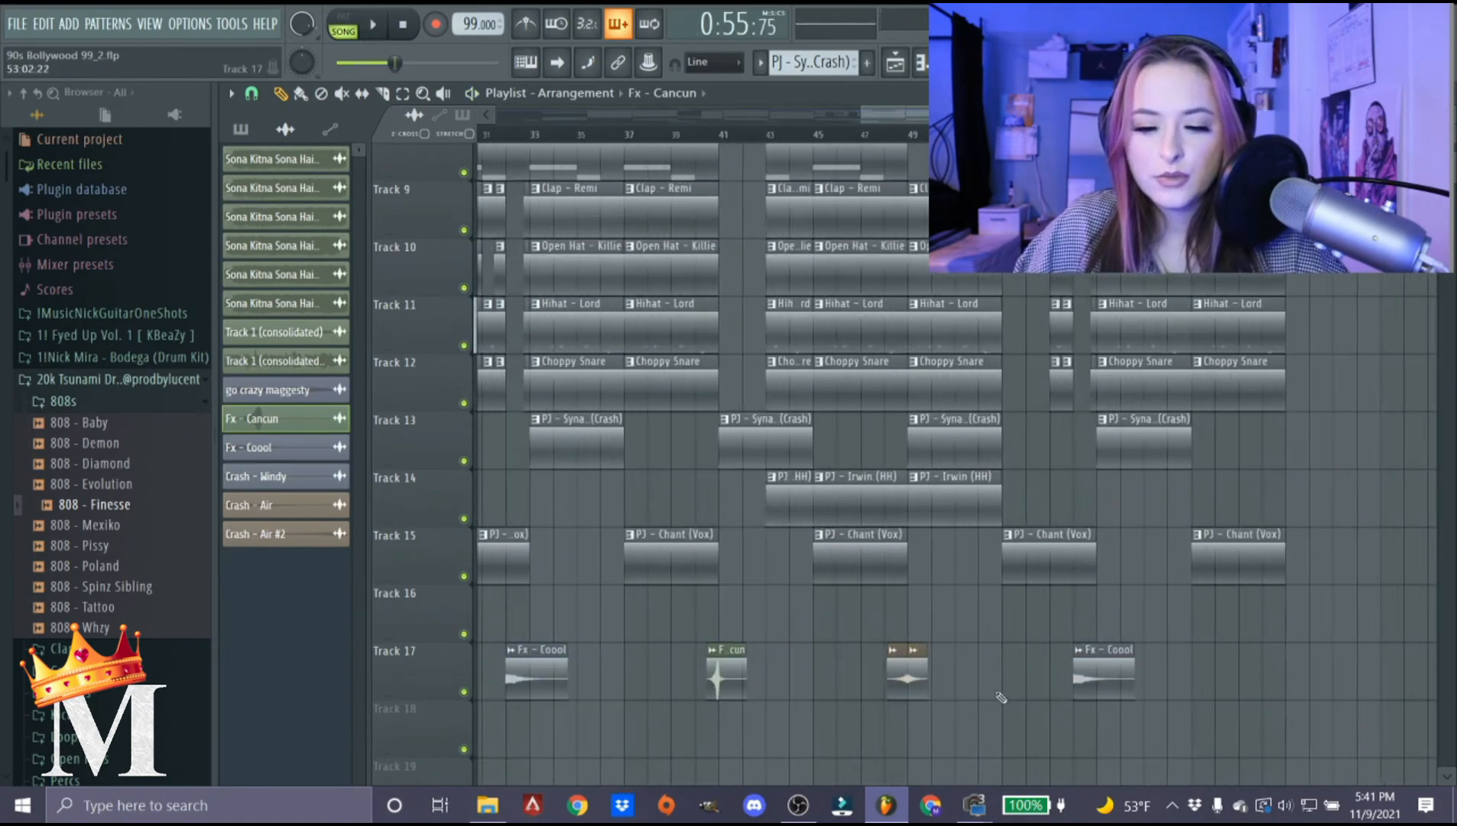
click(846, 134)
scroll(854, 676, up, 3)
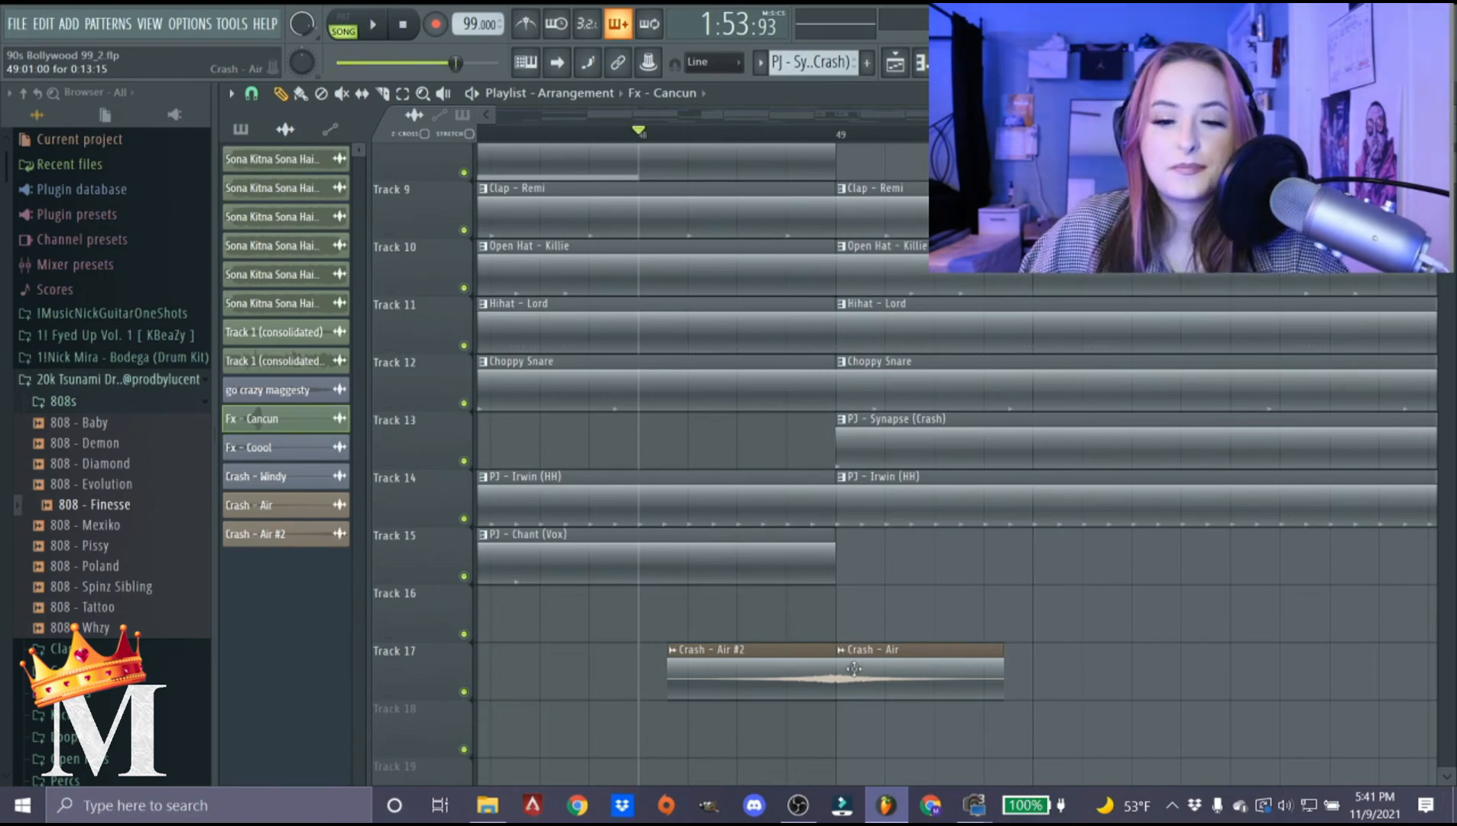
double_click(870, 661)
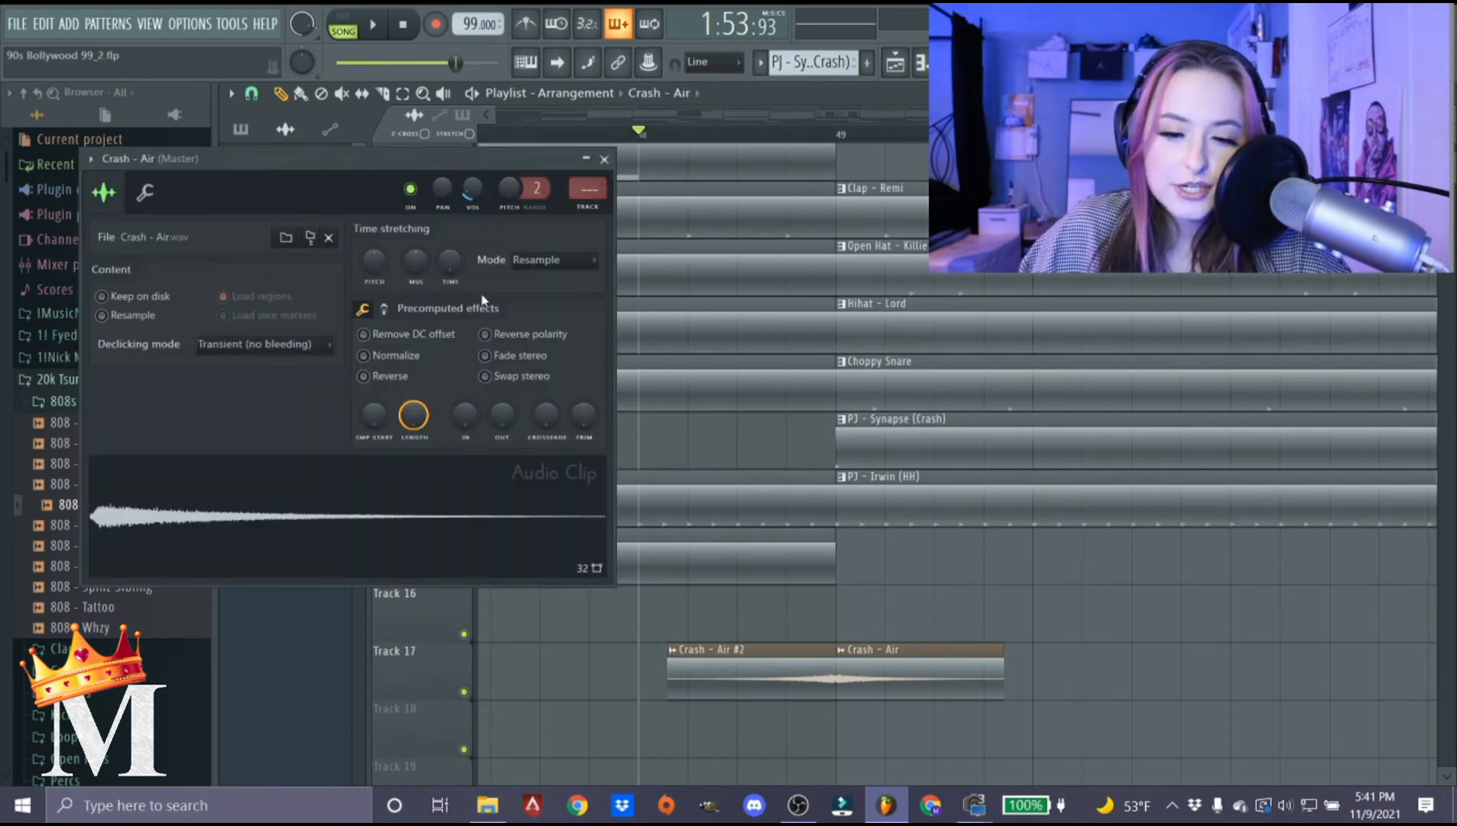
click(604, 159)
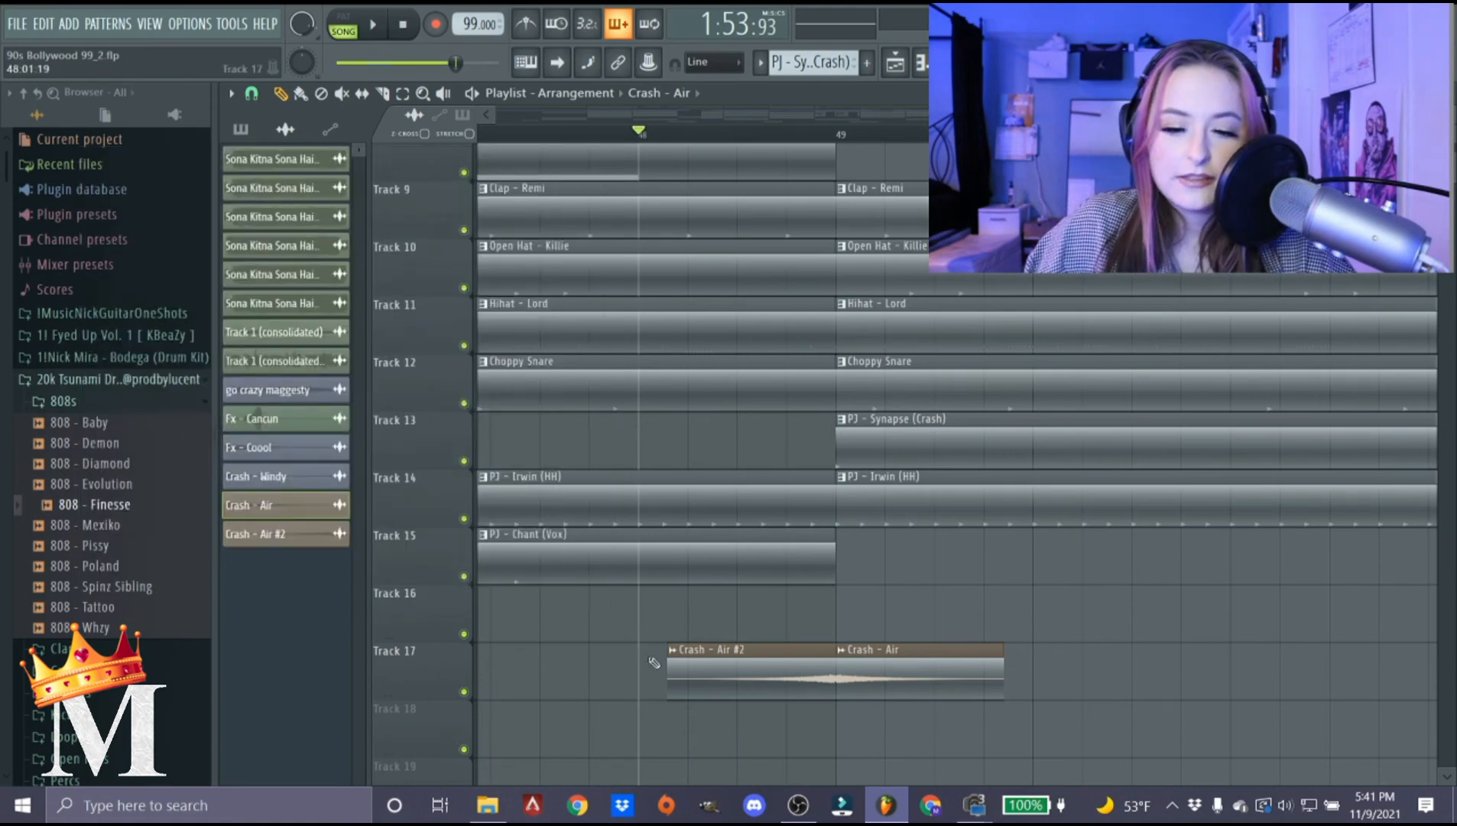
Review the reversed Crash - Air #2 clip's sample settings, and play the crash transition from bar 48 before stopping.
double_click(688, 657)
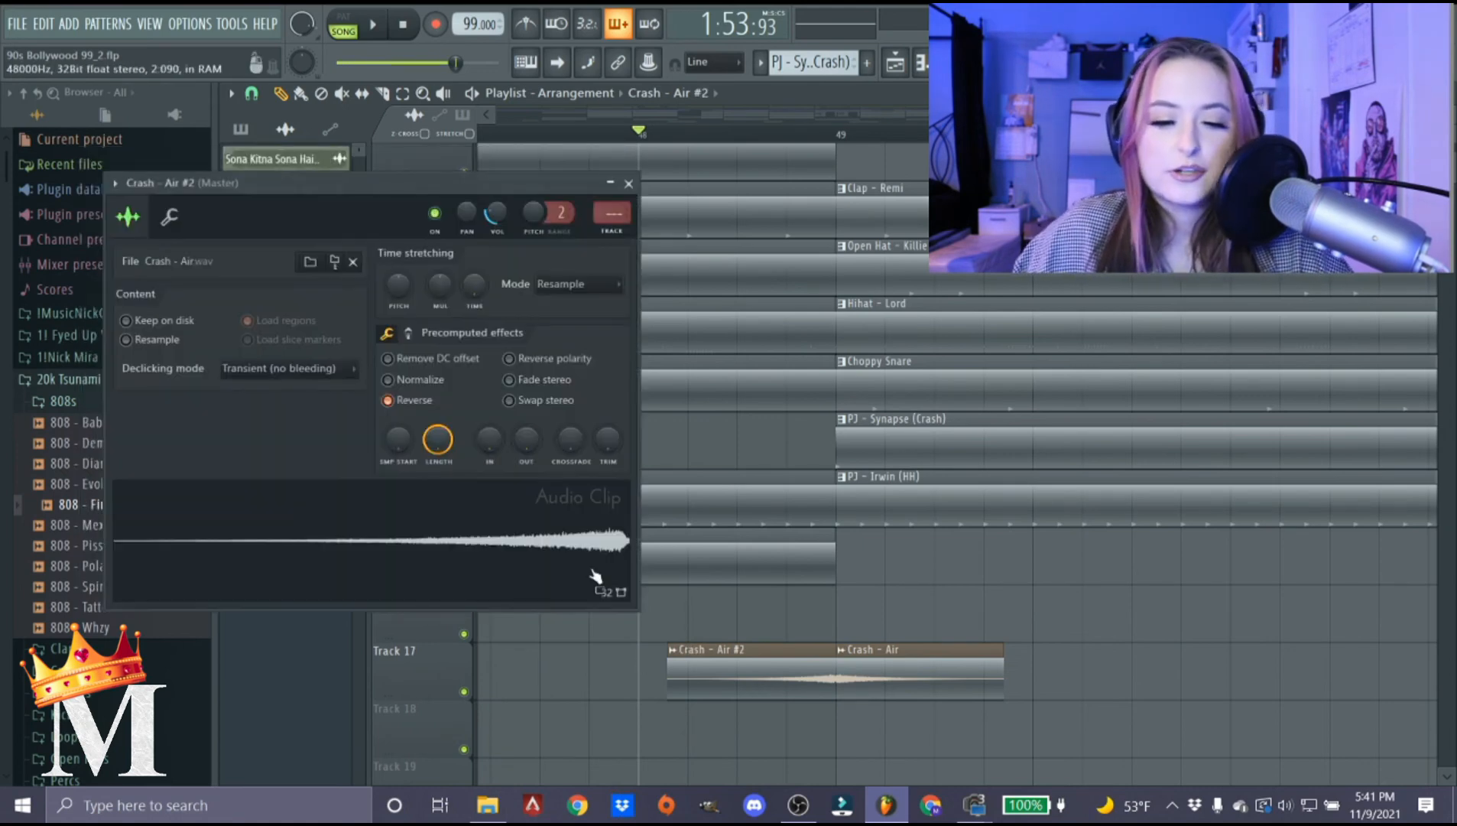
click(629, 184)
key(space)
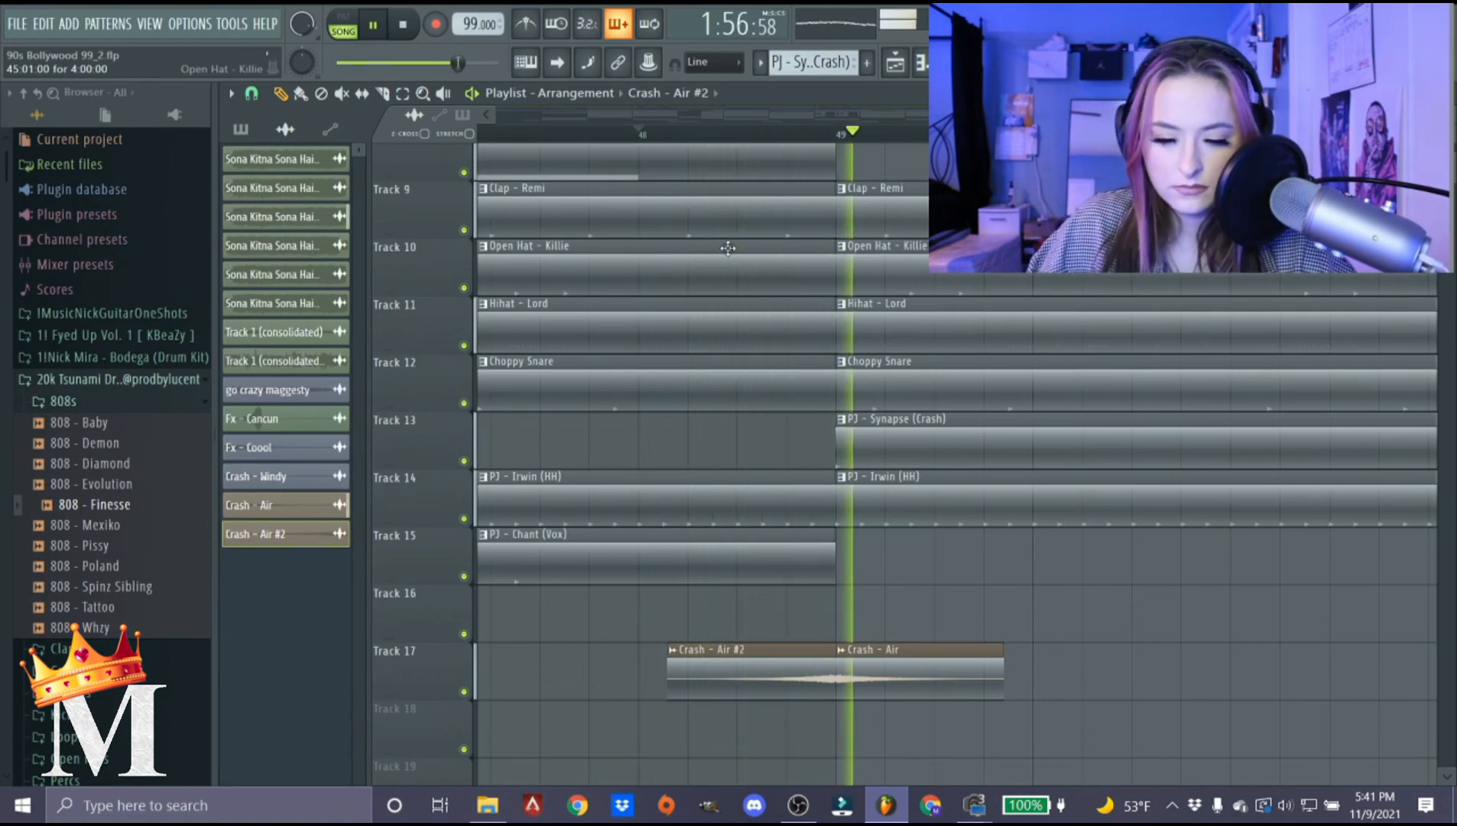
key(space)
Look over the full arrangement across all tracks and return the playhead to the start of the song.
scroll(854, 467, down, 5)
scroll(855, 467, down, 4)
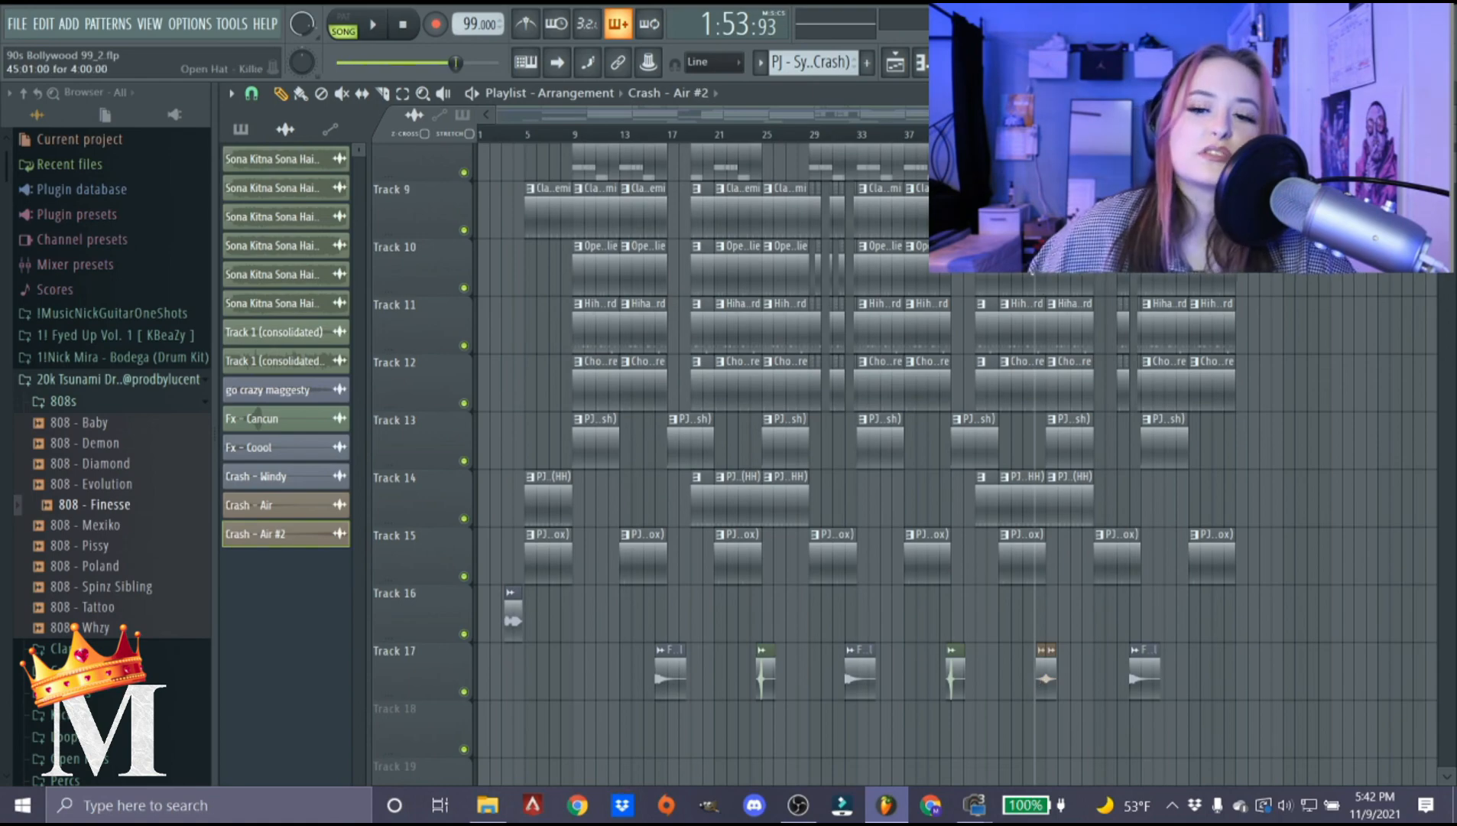
scroll(1031, 442, down, 6)
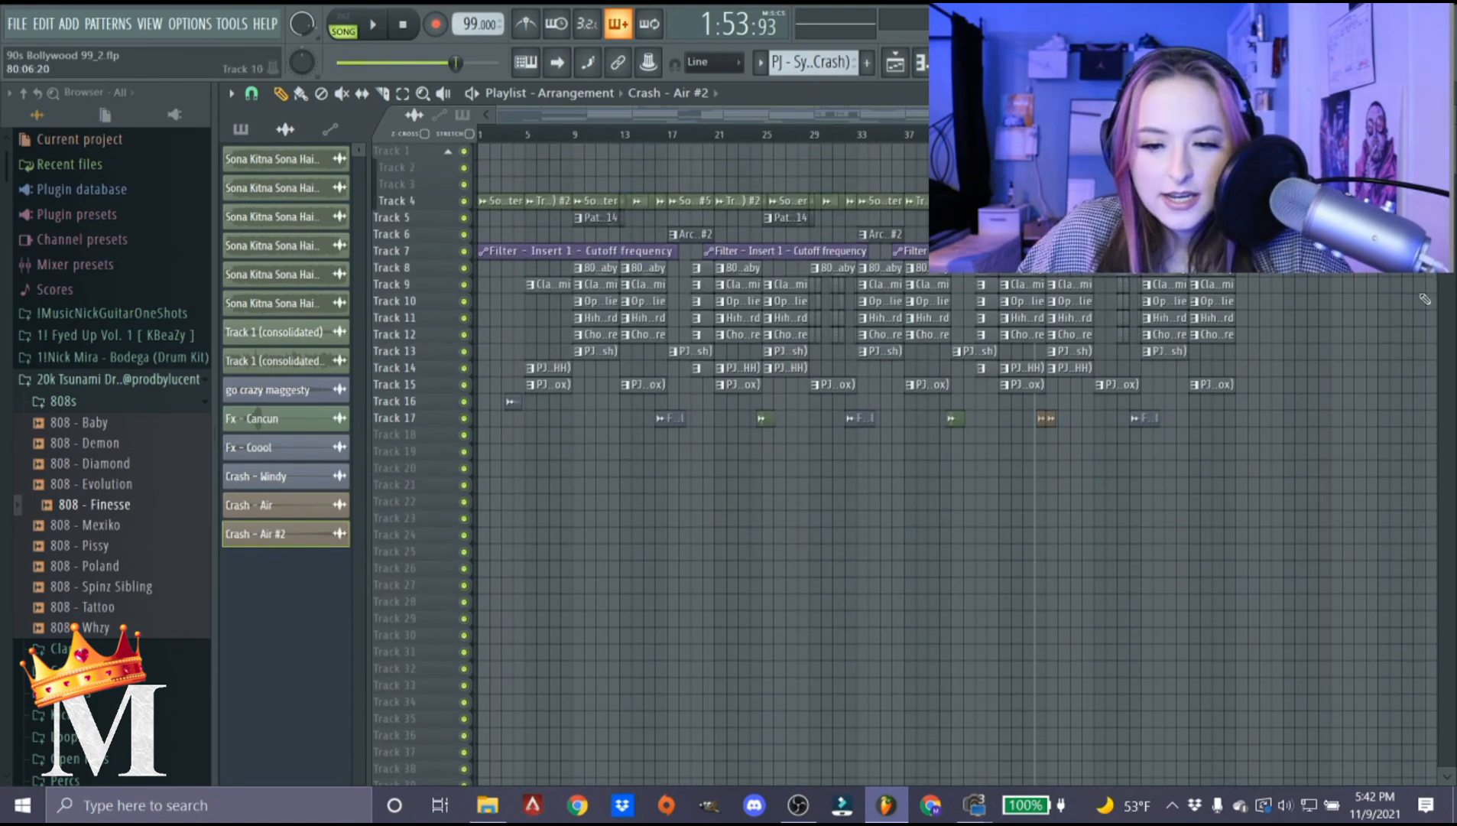
scroll(567, 298, up, 5)
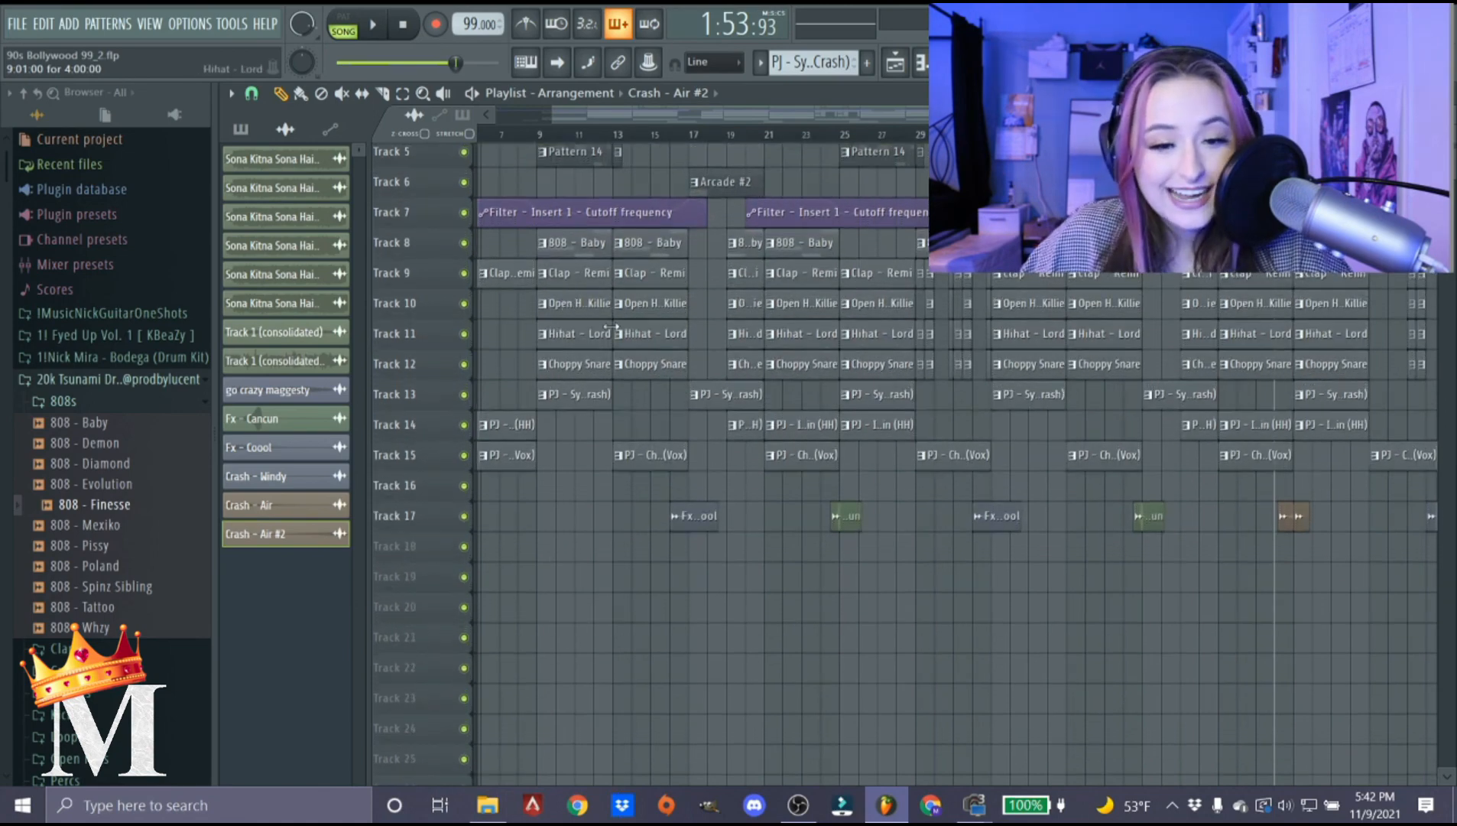
click(547, 136)
key(Home)
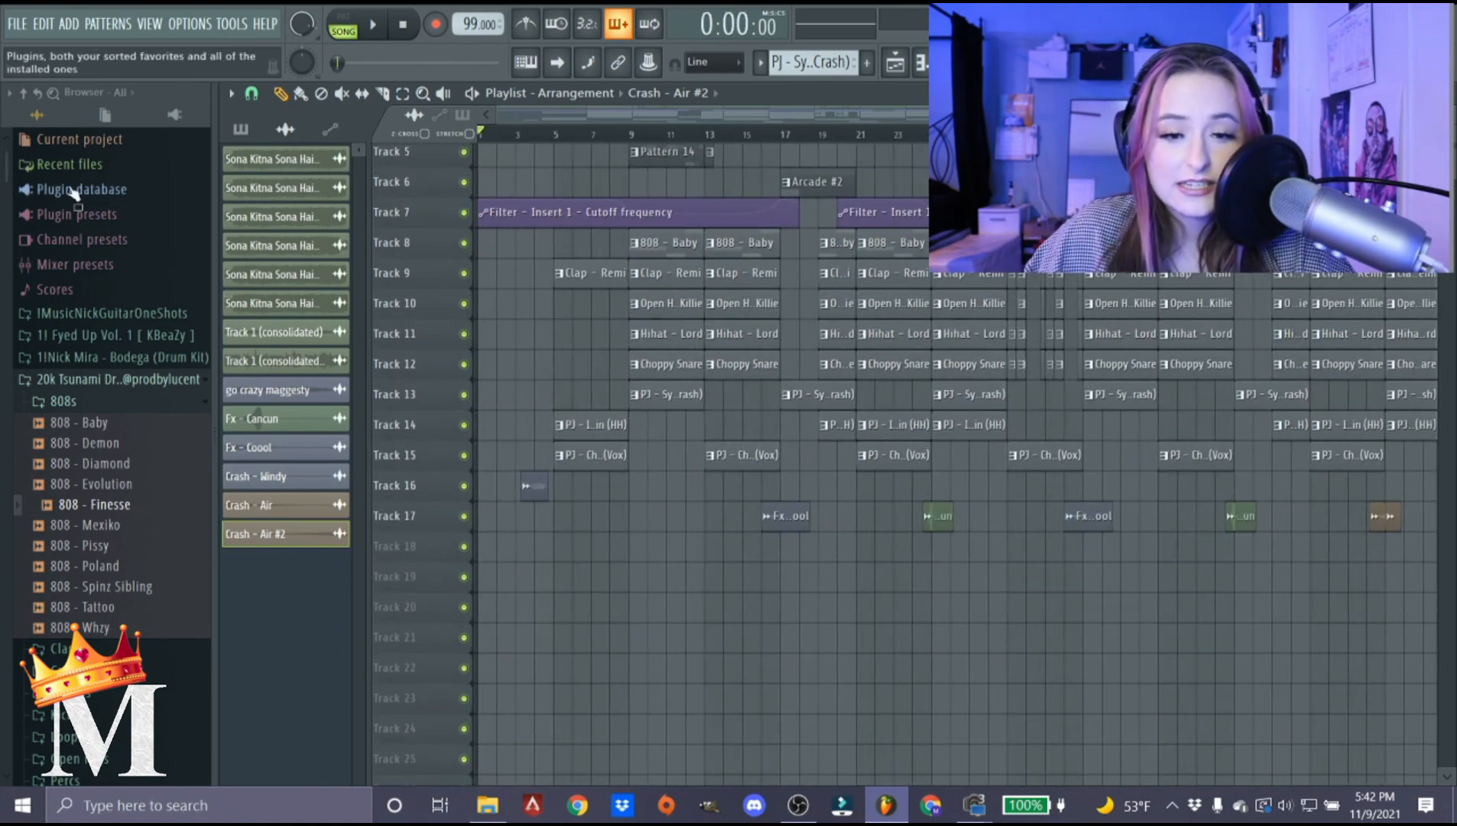
scroll(516, 247, up, 4)
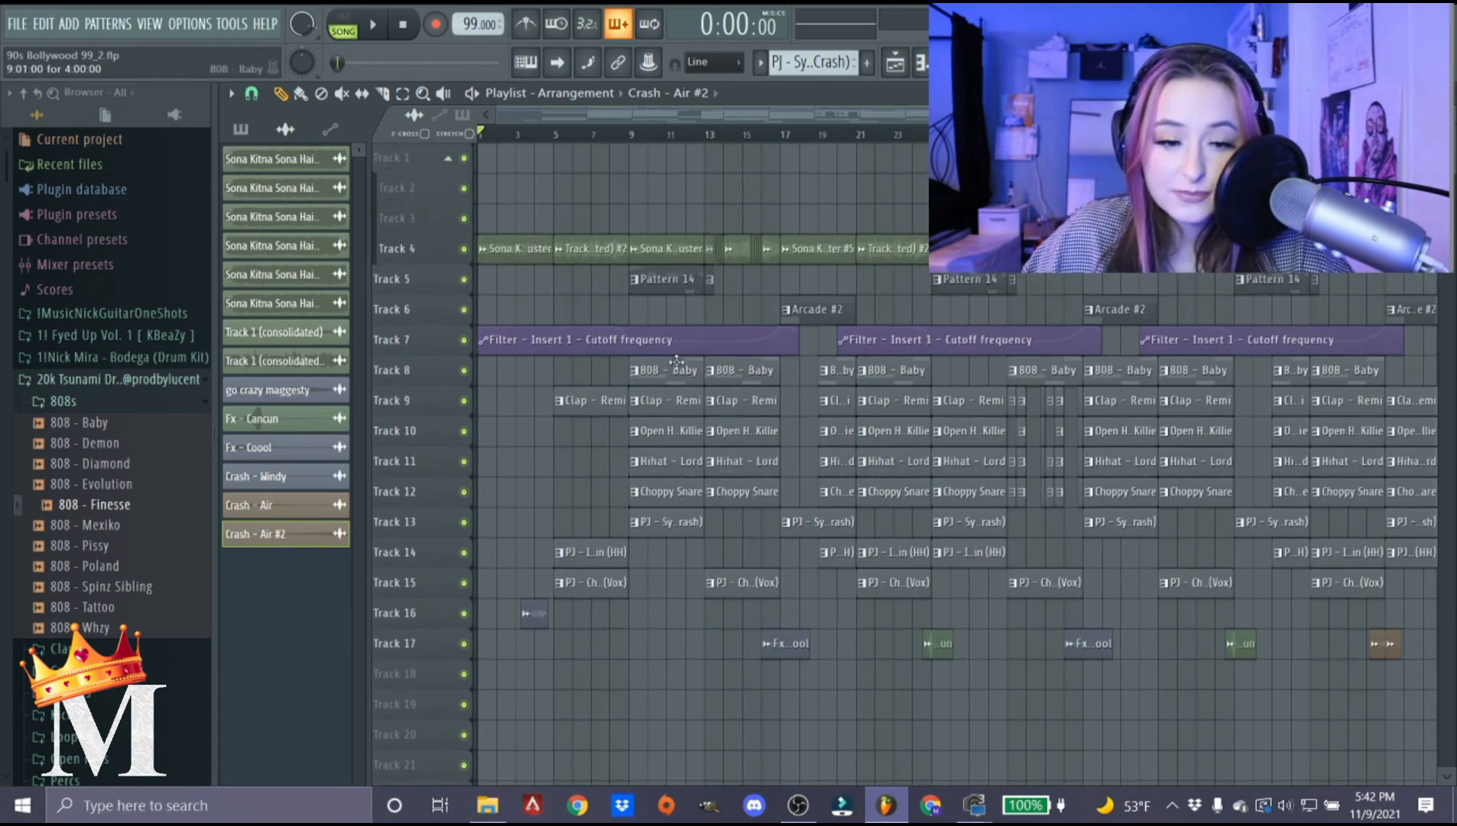
scroll(639, 375, down, 3)
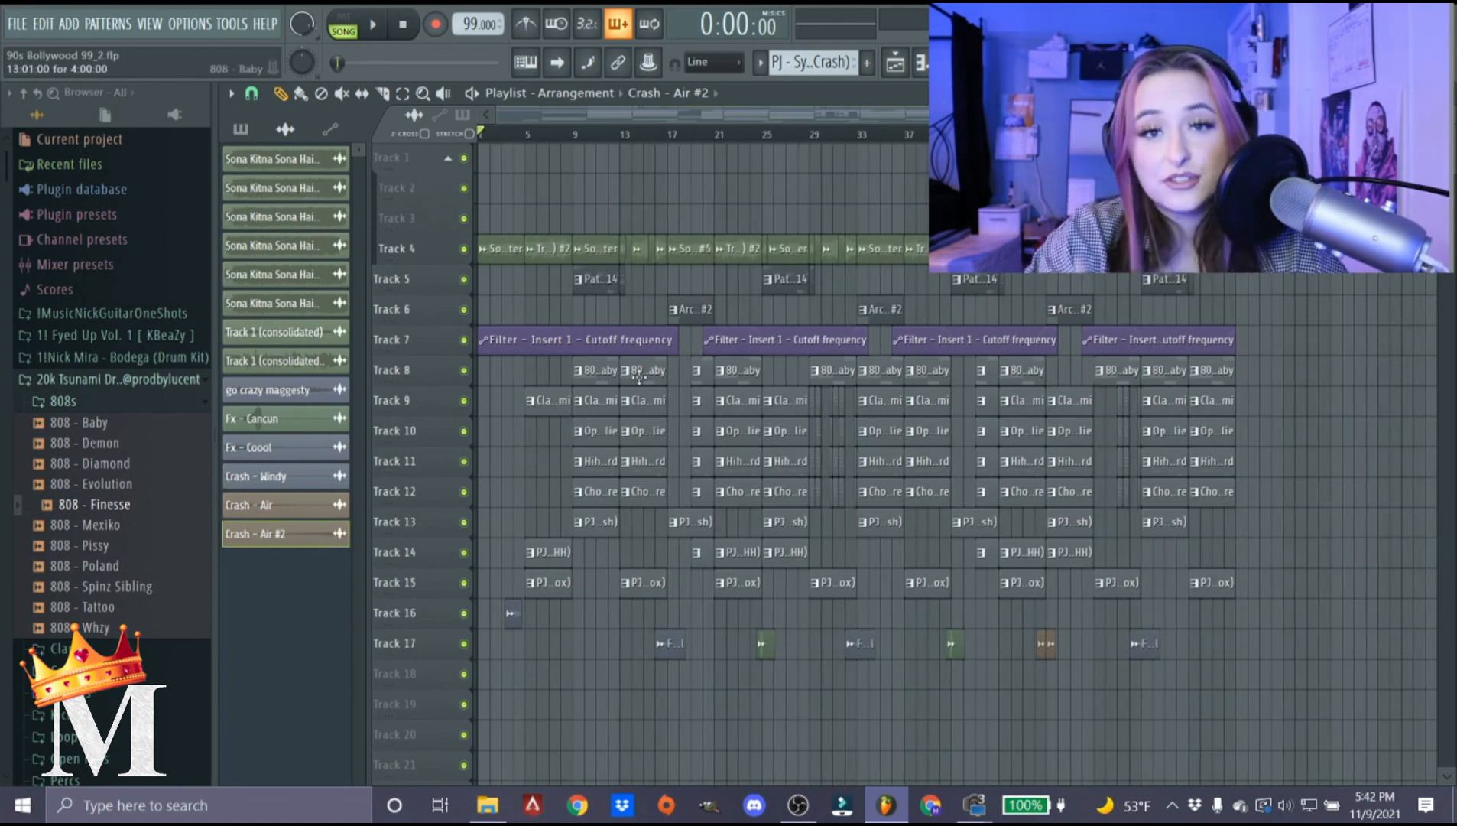